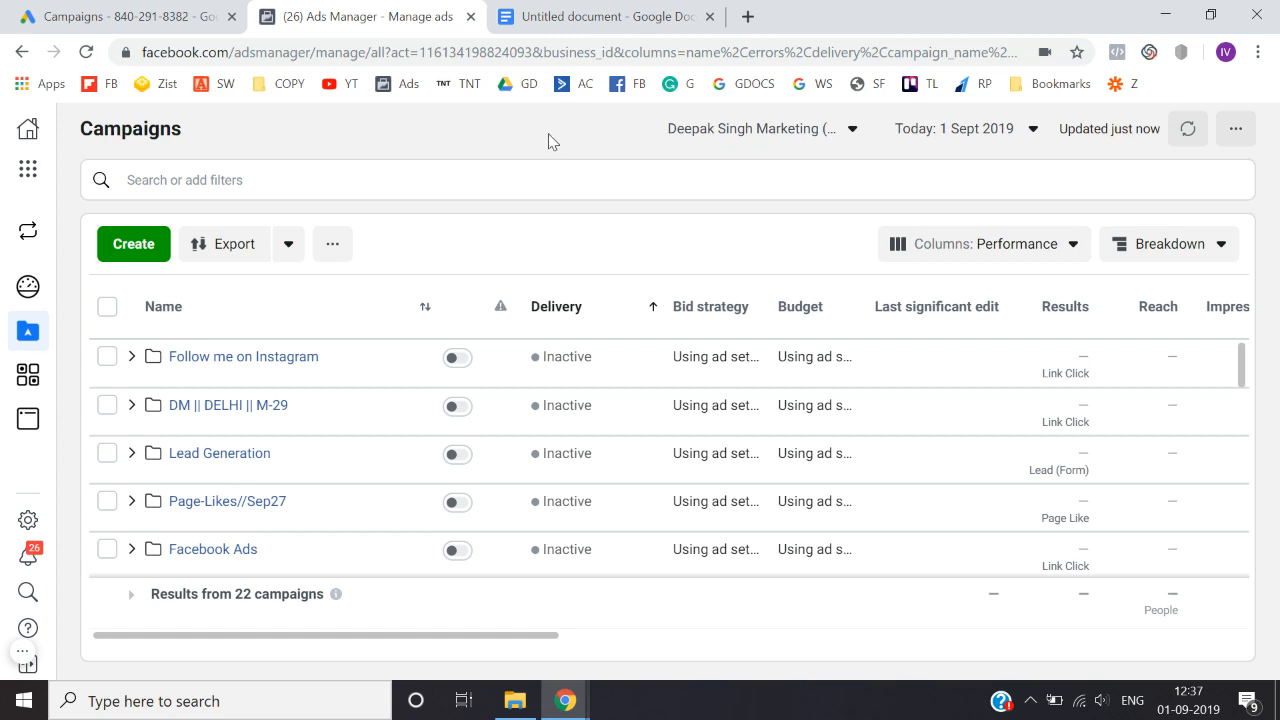
Step: Create a new campaign with the Engagement objective and choose Page Likes as the engagement type
click(127, 262)
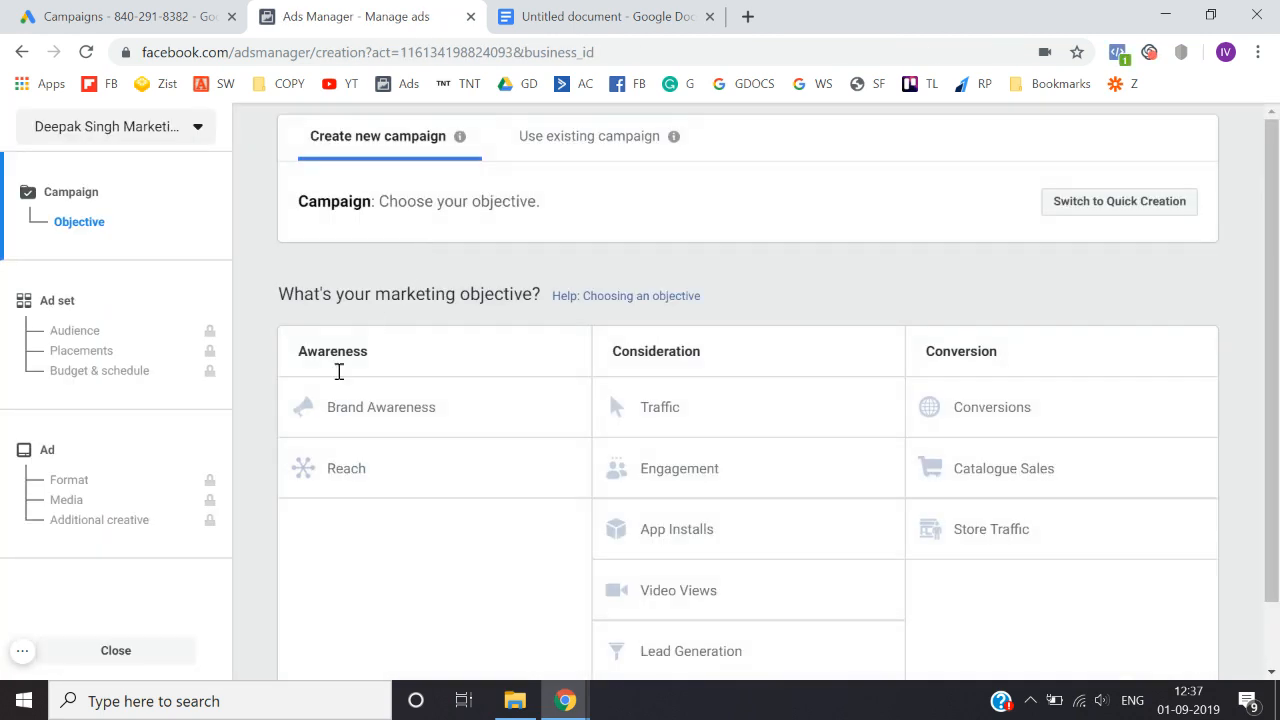
scroll(244, 488, down, 1)
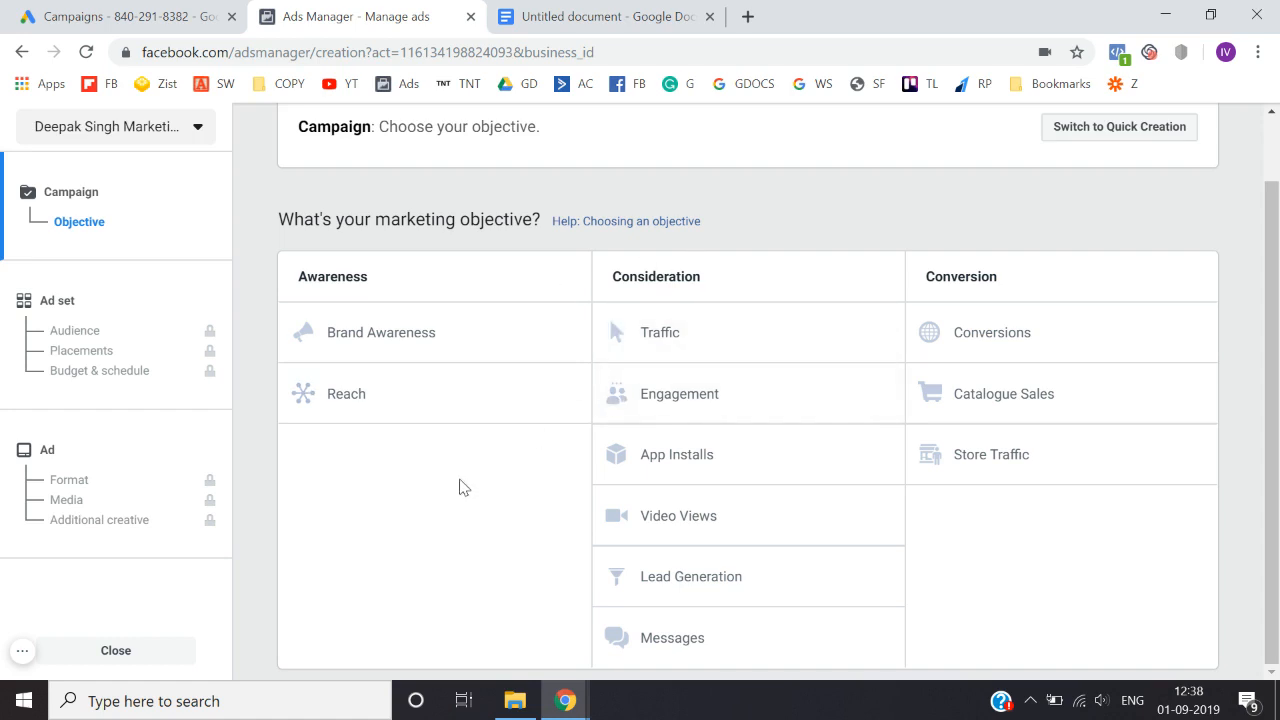
click(710, 400)
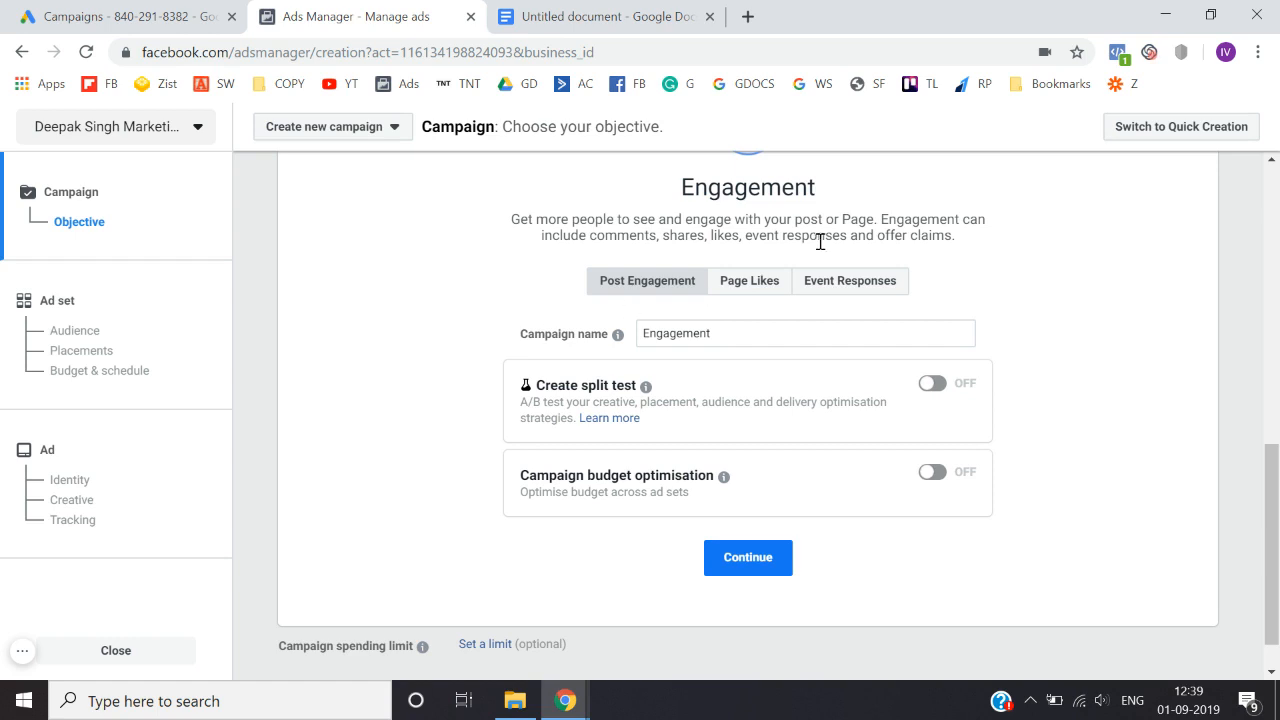
click(757, 285)
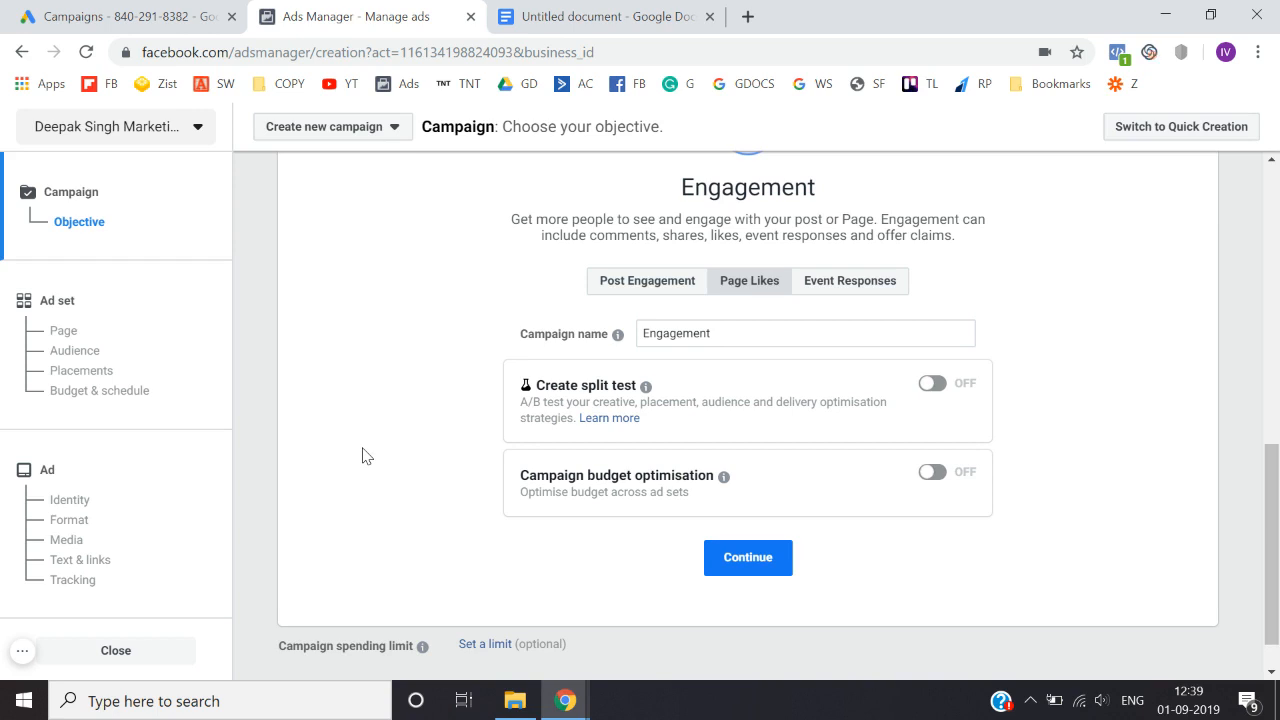
Step: Name the campaign Page_Likes_Sep01 and continue to the ad set setup
click(813, 329)
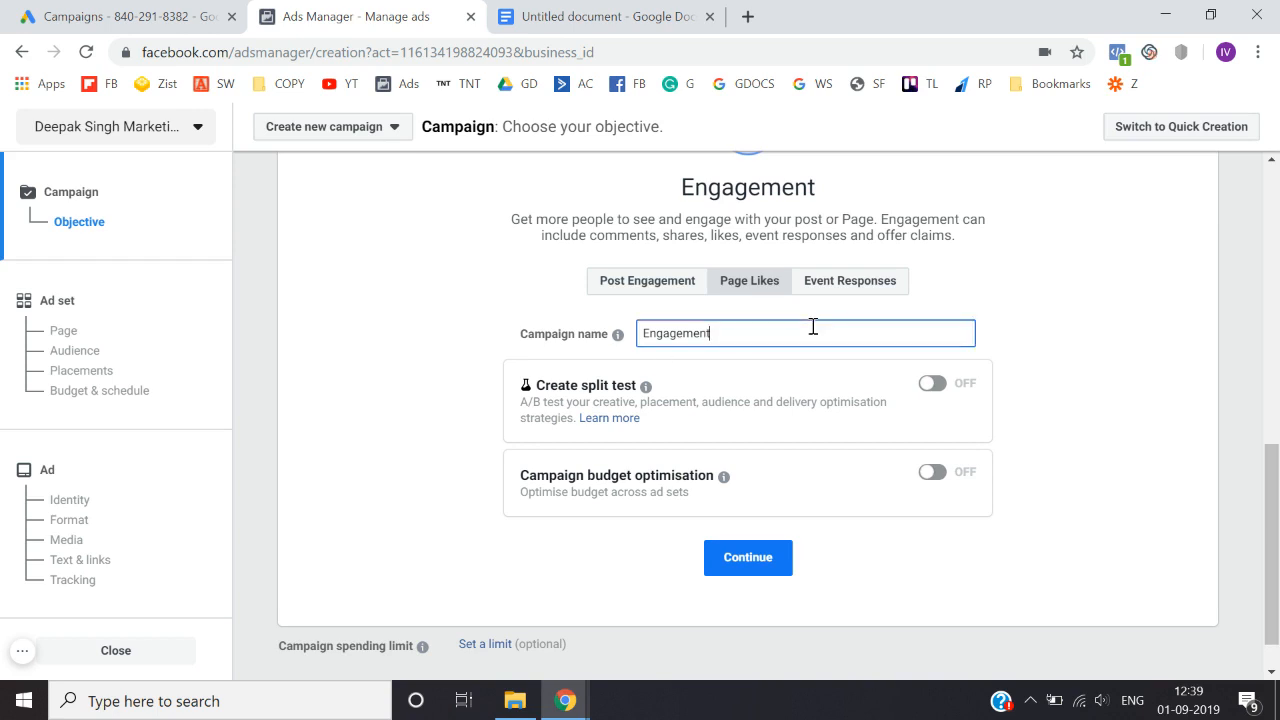
key(ctrl+a)
key(BackSpace)
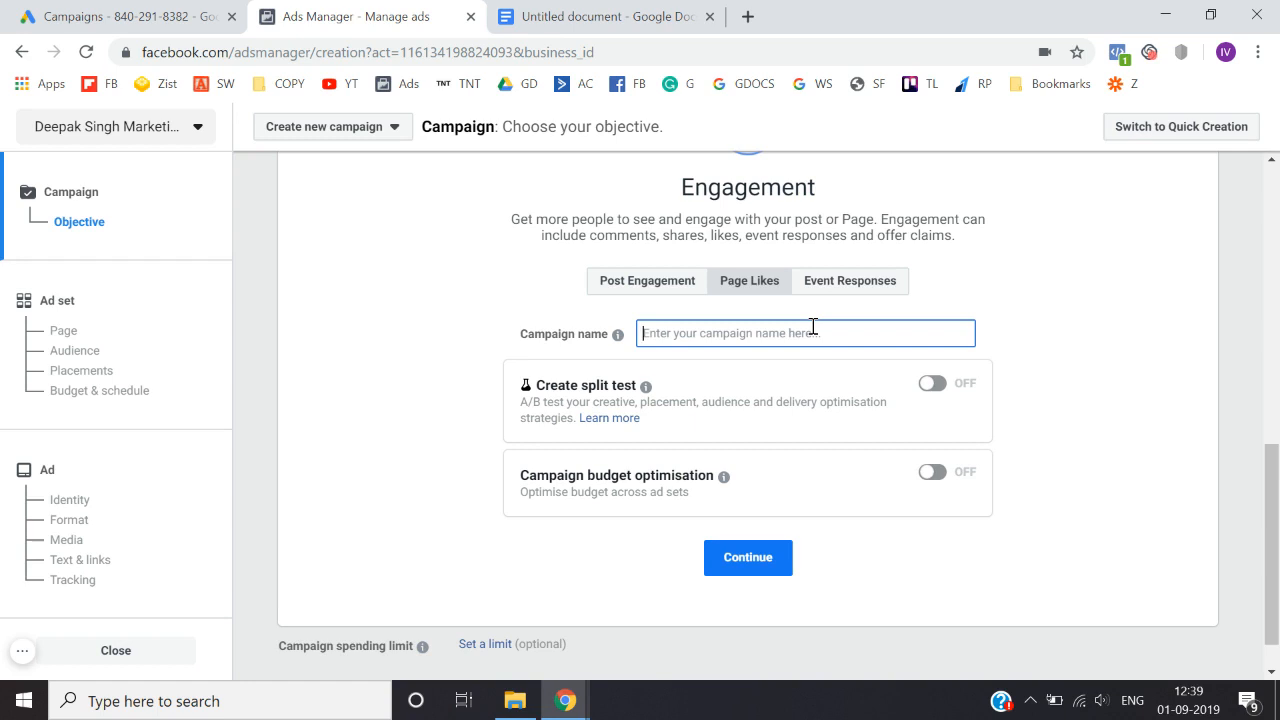
text(Page_L)
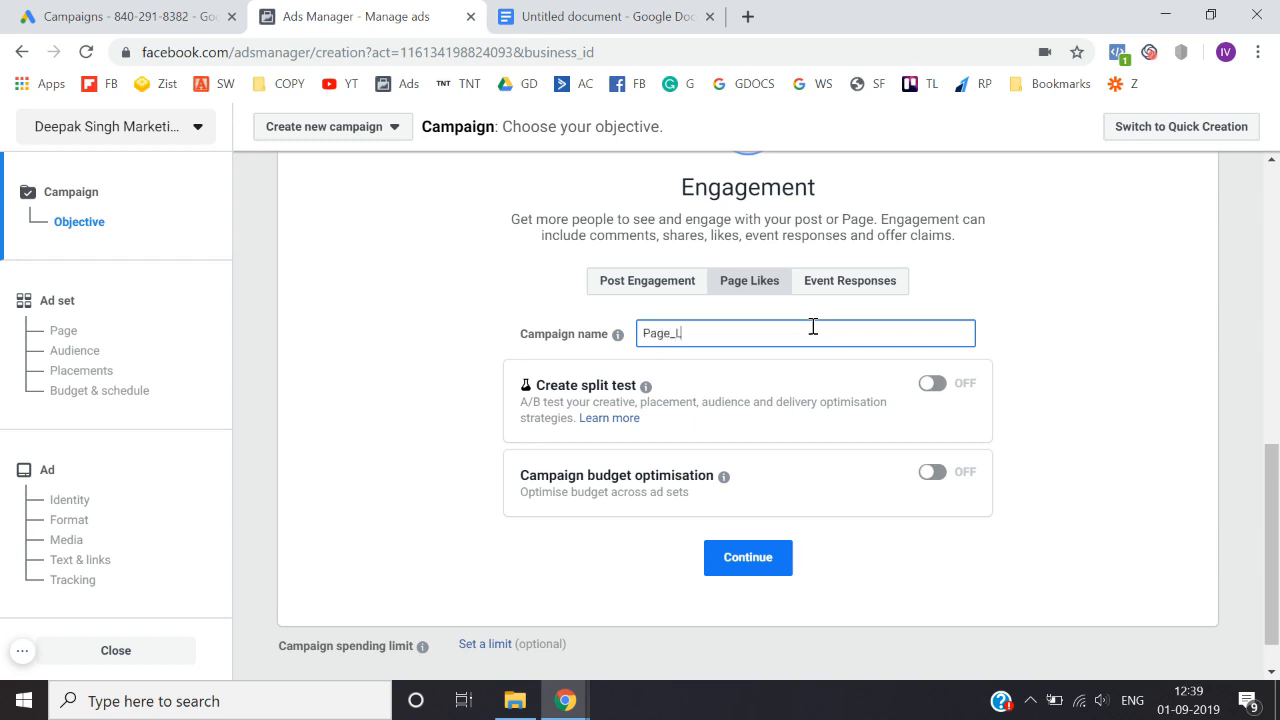
text(ikes_Sep01)
click(395, 446)
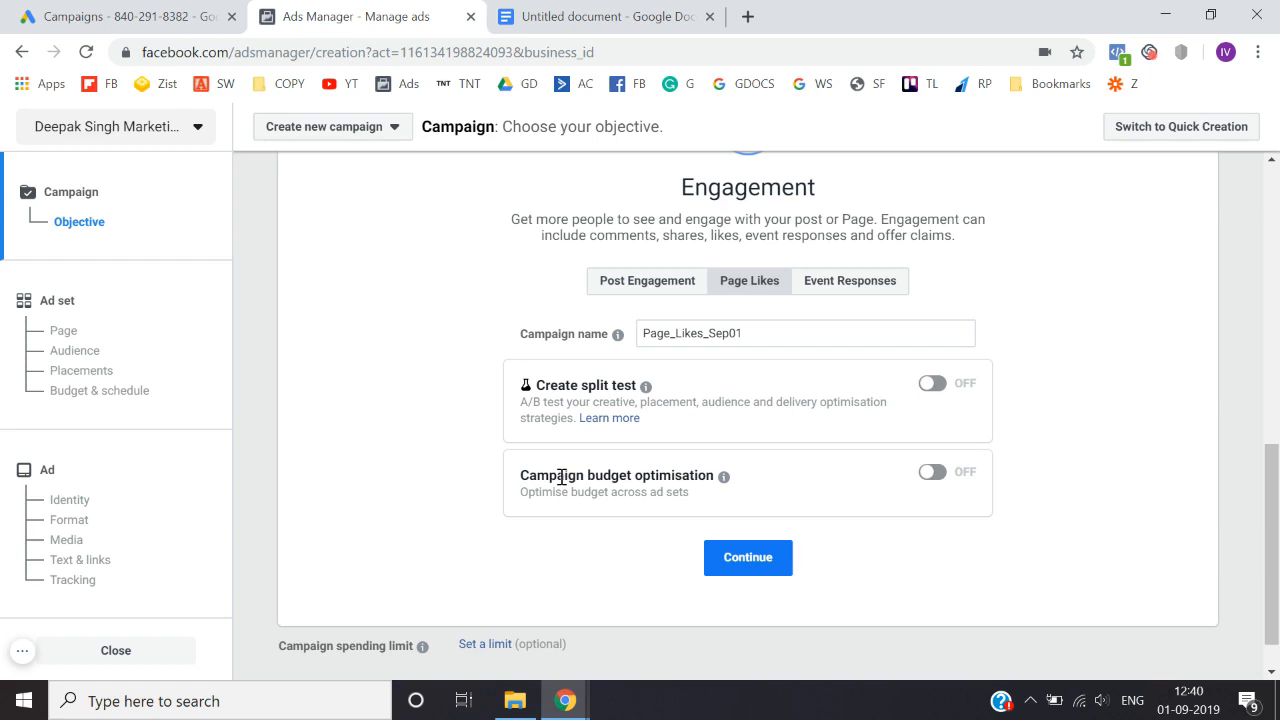
click(765, 568)
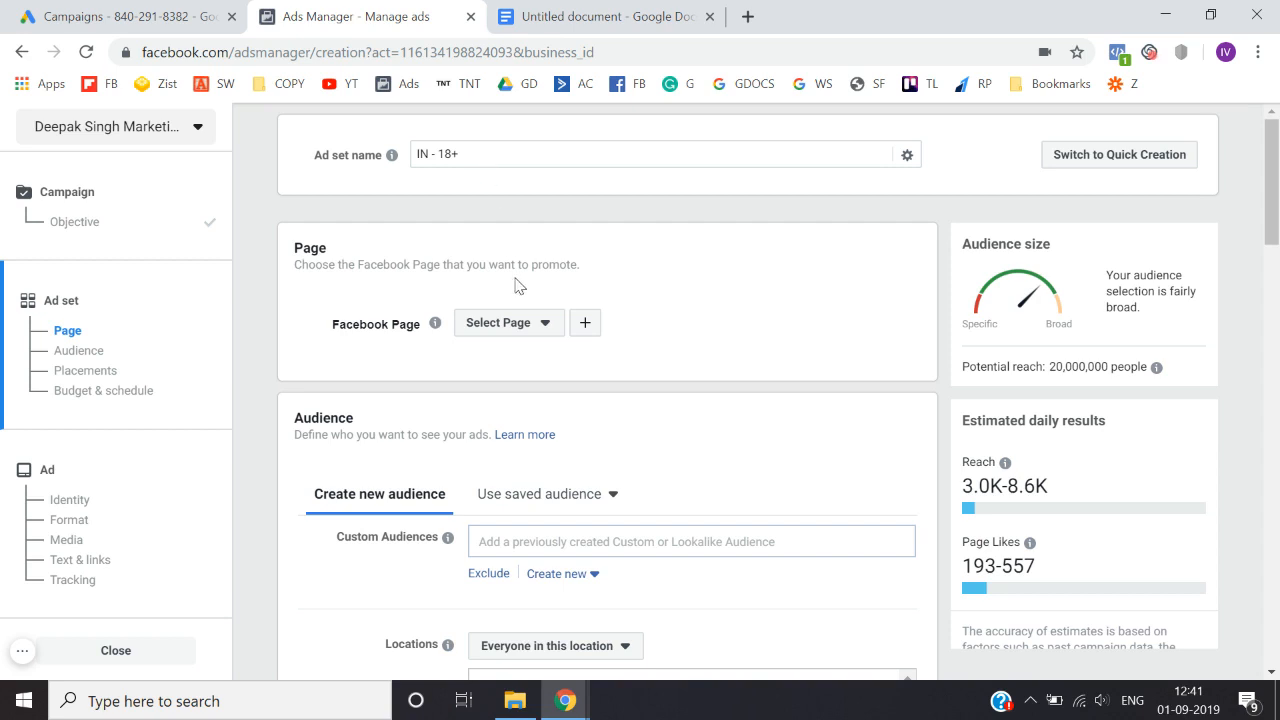
Step: Choose Limited Edition T-Shirts as the Facebook Page to promote
click(524, 323)
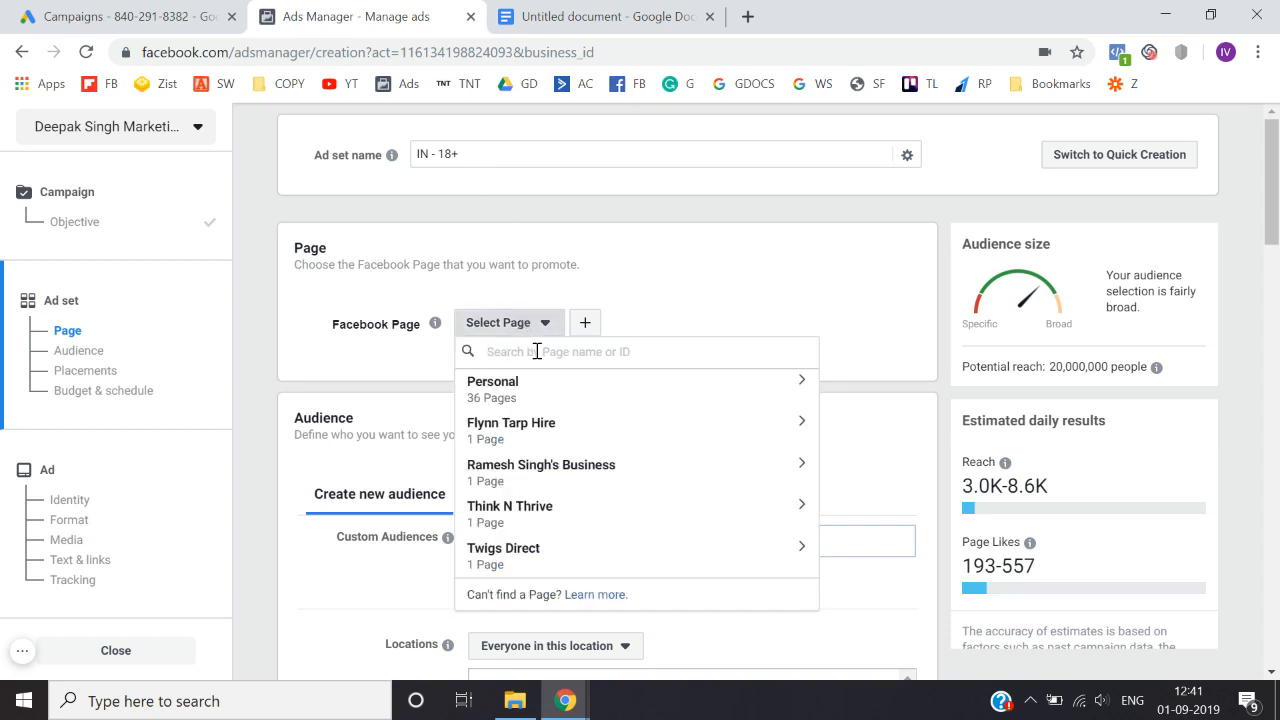
text(e)
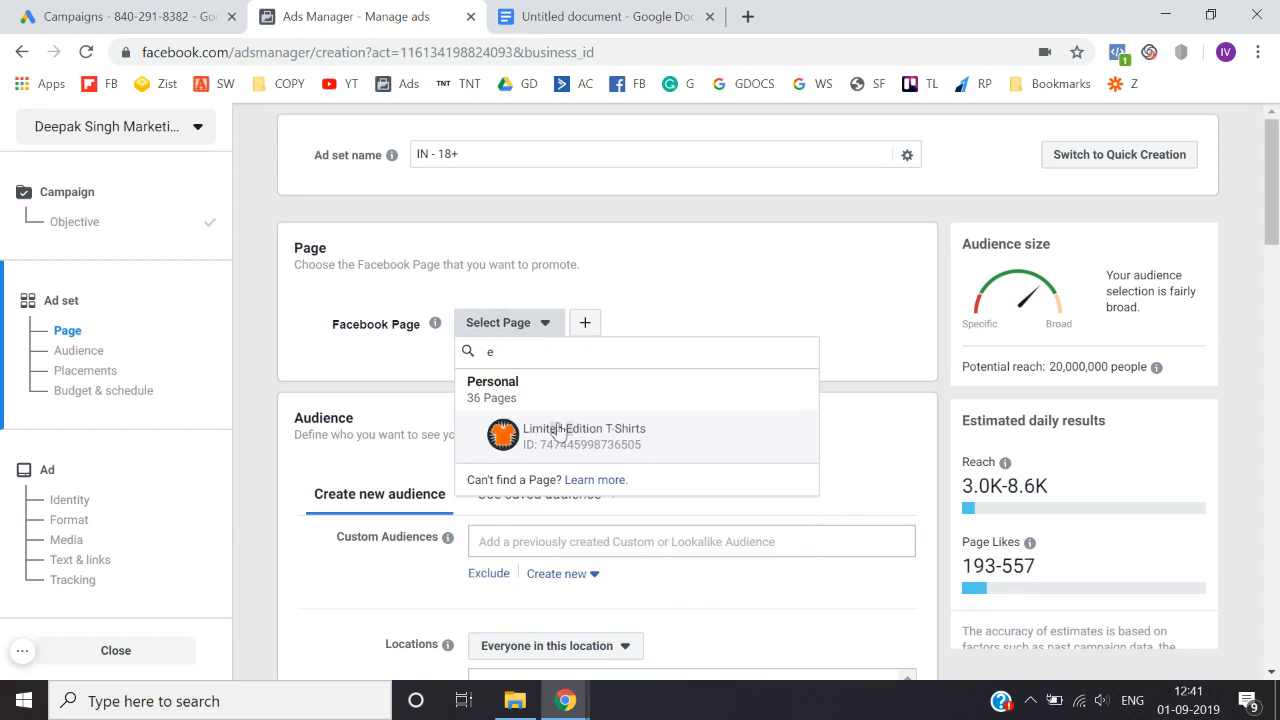
click(563, 437)
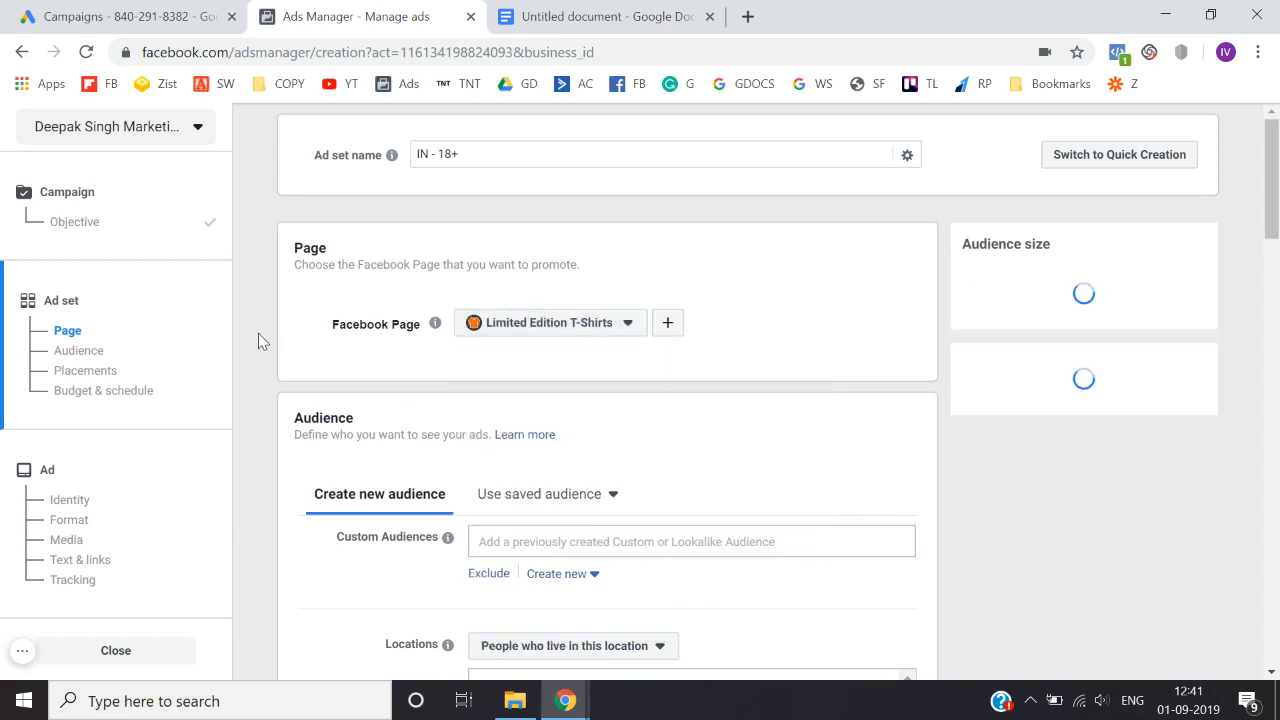
Step: Examine the ad set name and the Page and Audience sections of the ad set
scroll(258, 340, down, 1)
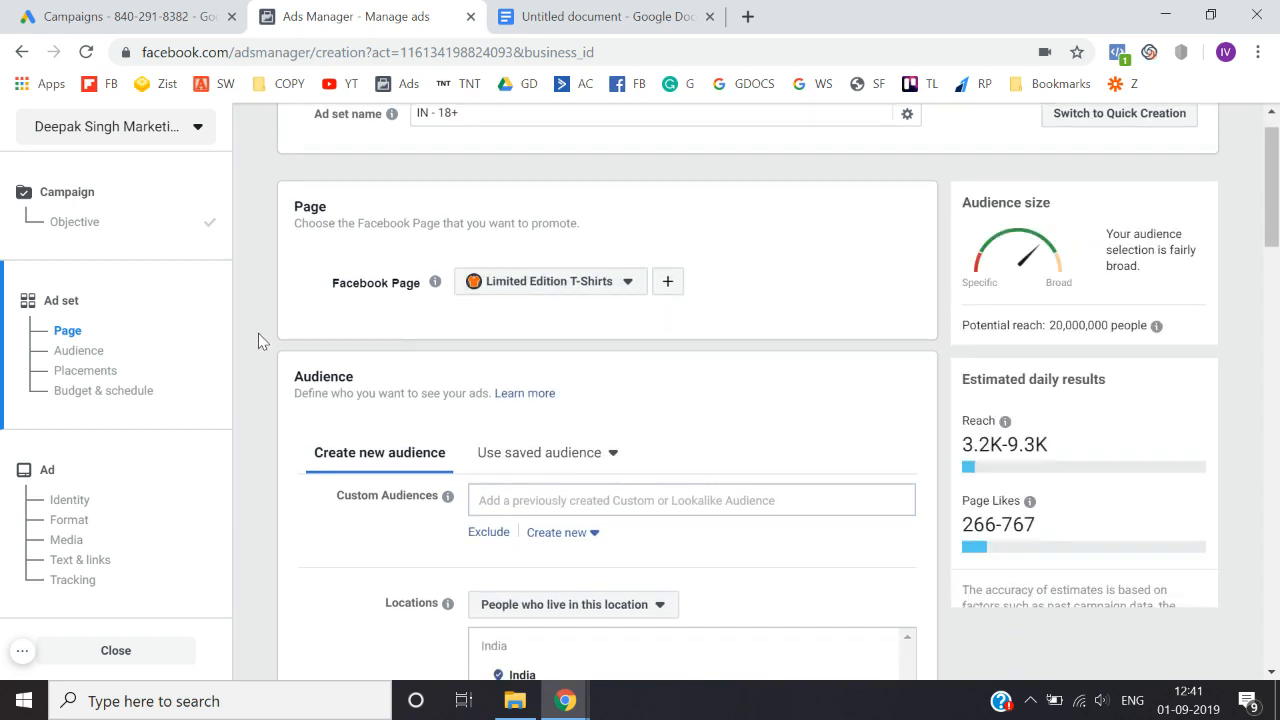
scroll(258, 341, down, 1)
scroll(258, 341, up, 2)
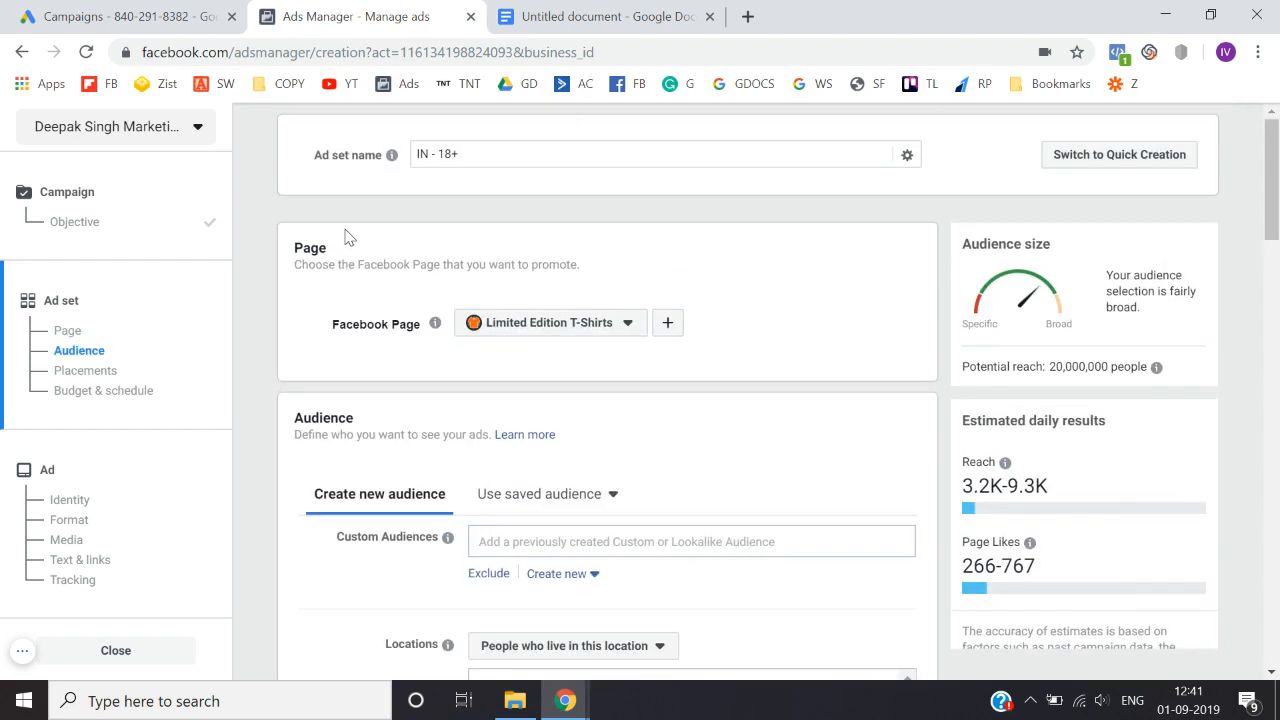
triple_click(507, 150)
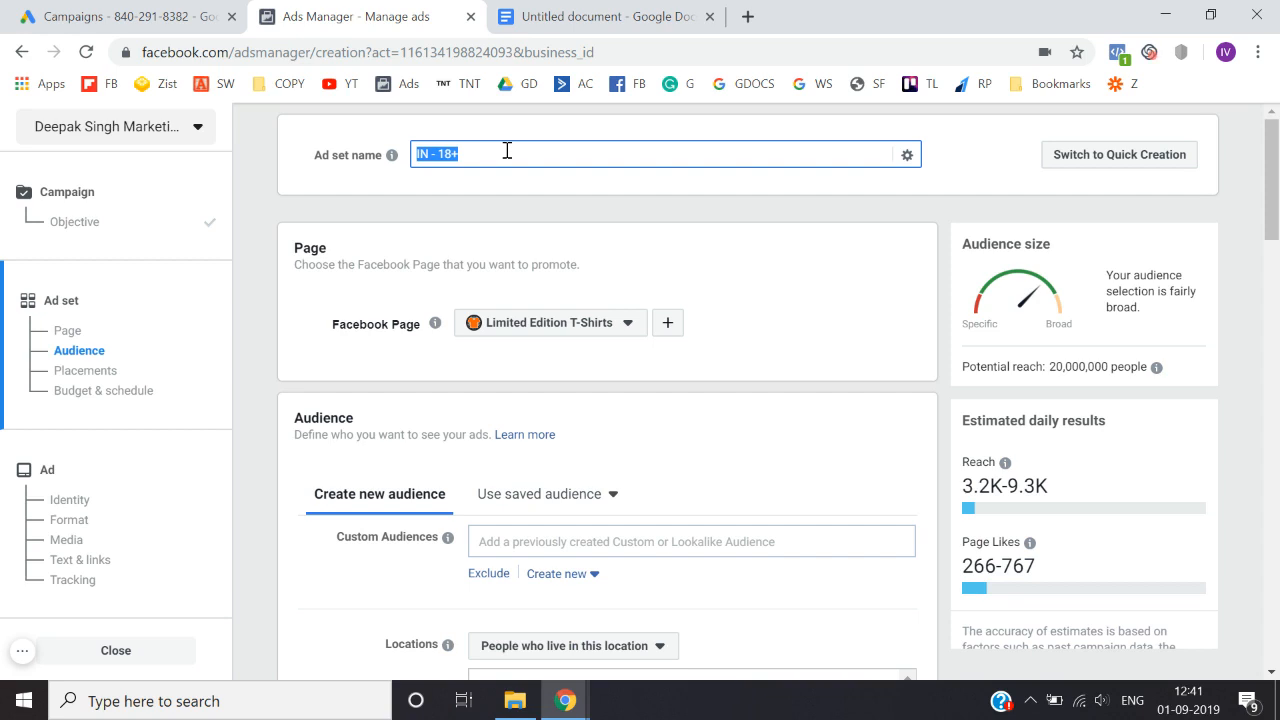
scroll(319, 405, down, 2)
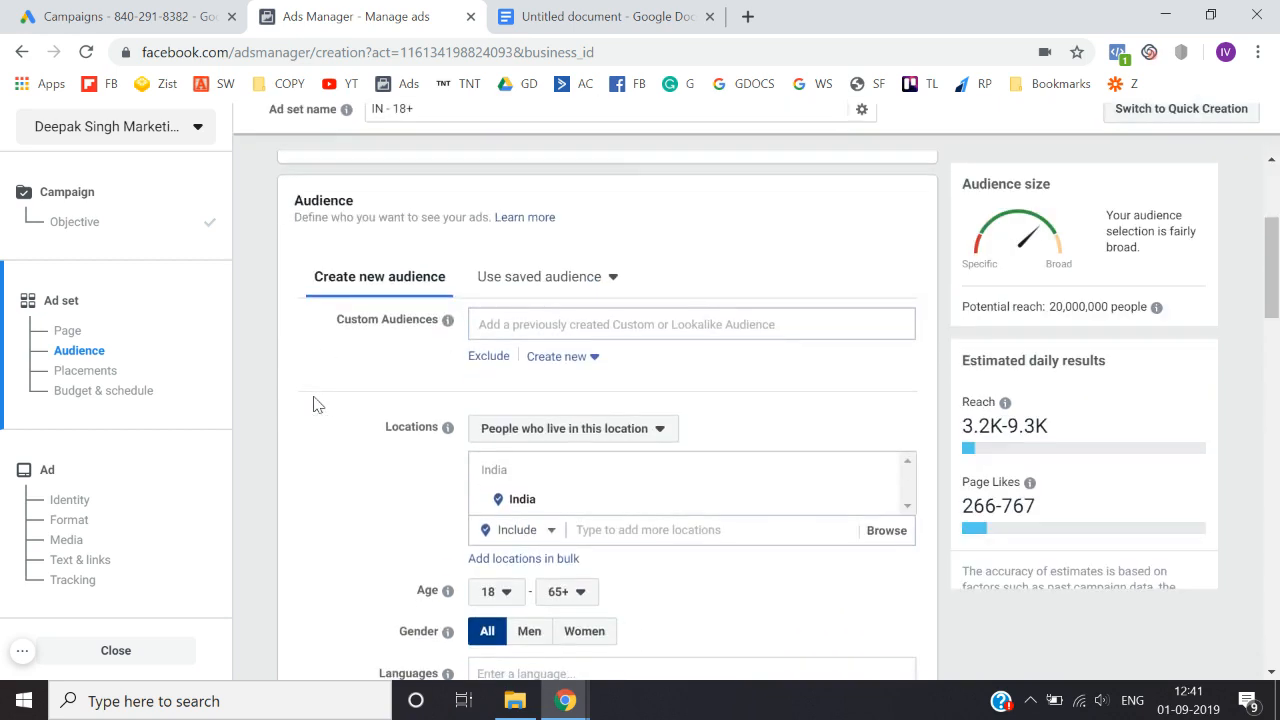
scroll(340, 198, up, 2)
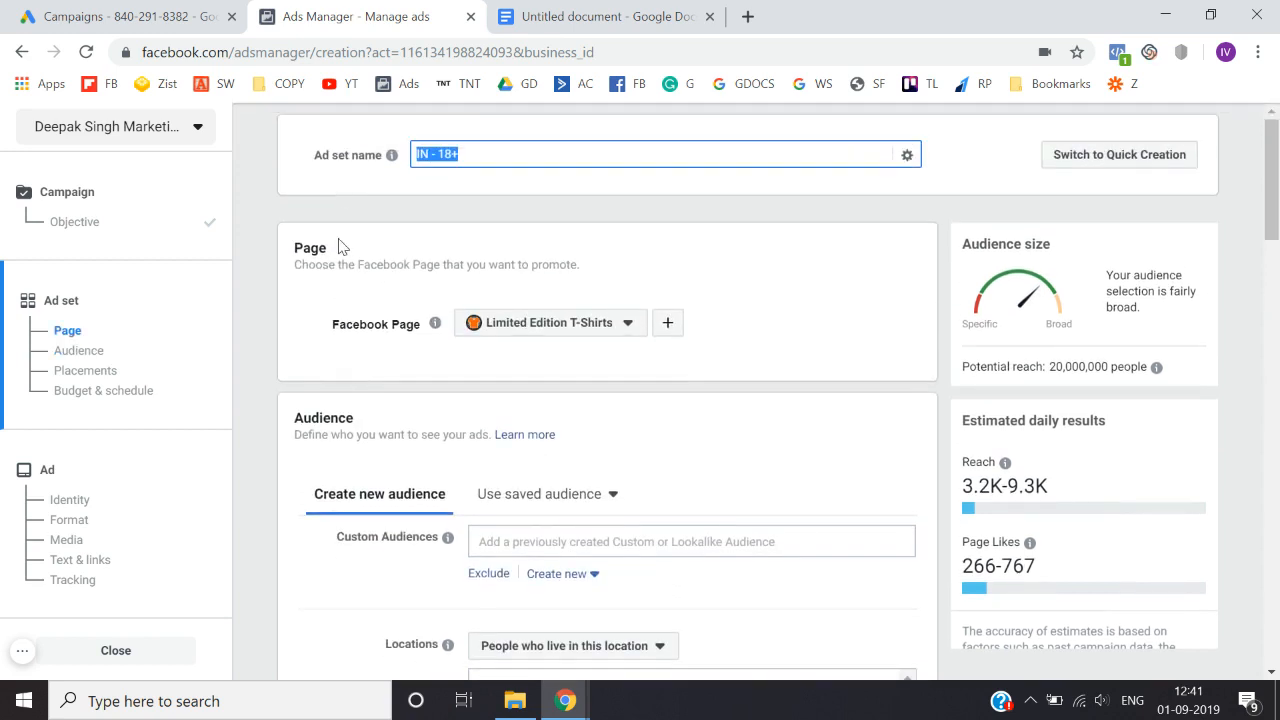
scroll(418, 294, down, 2)
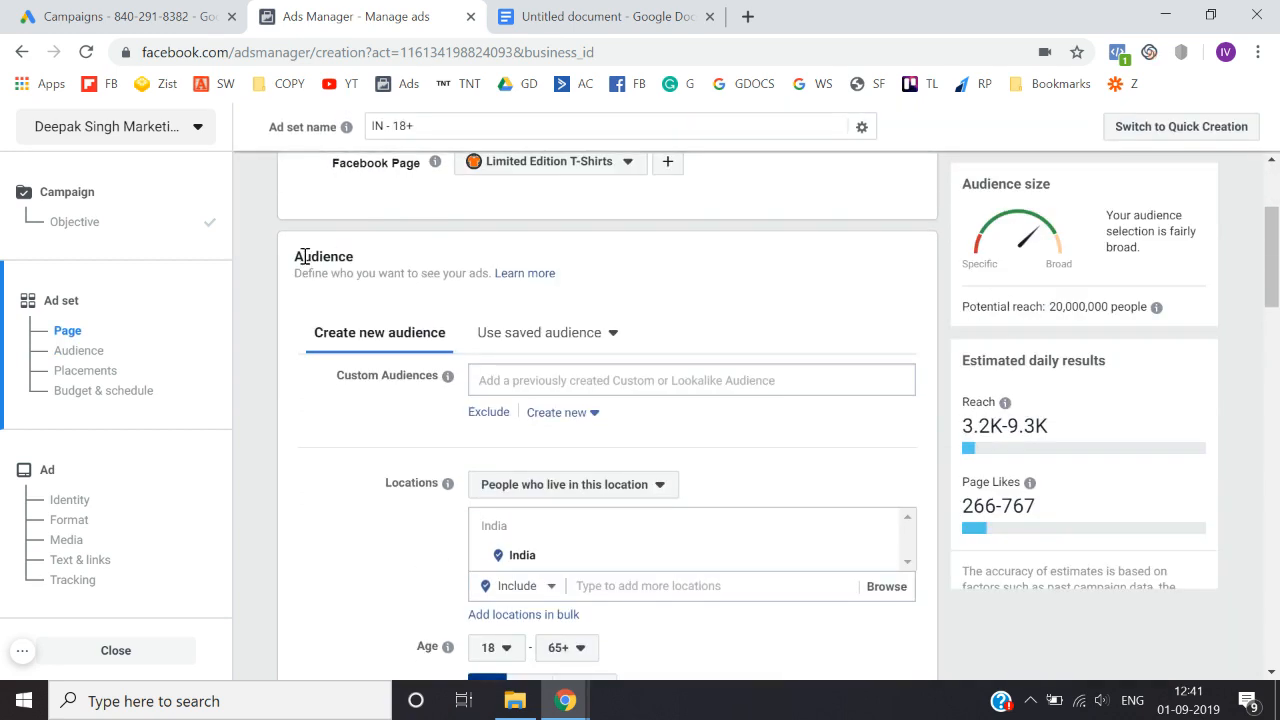
drag(299, 257, 360, 265)
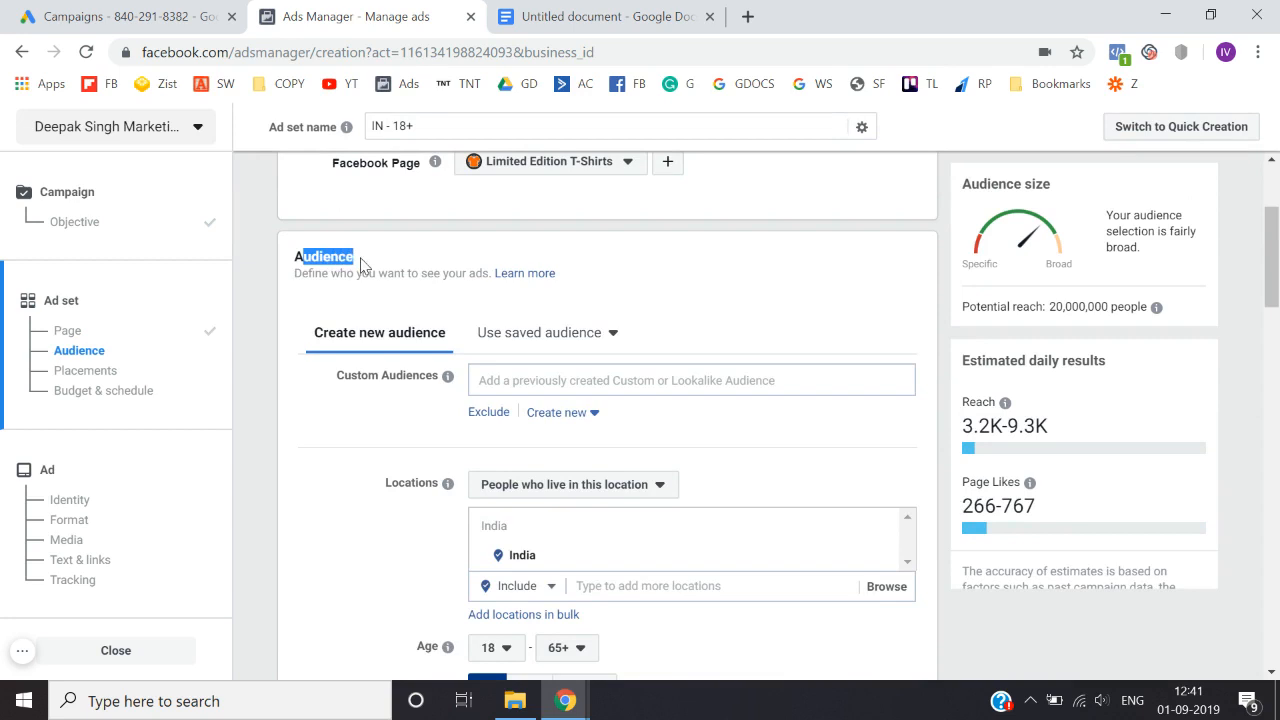
click(361, 264)
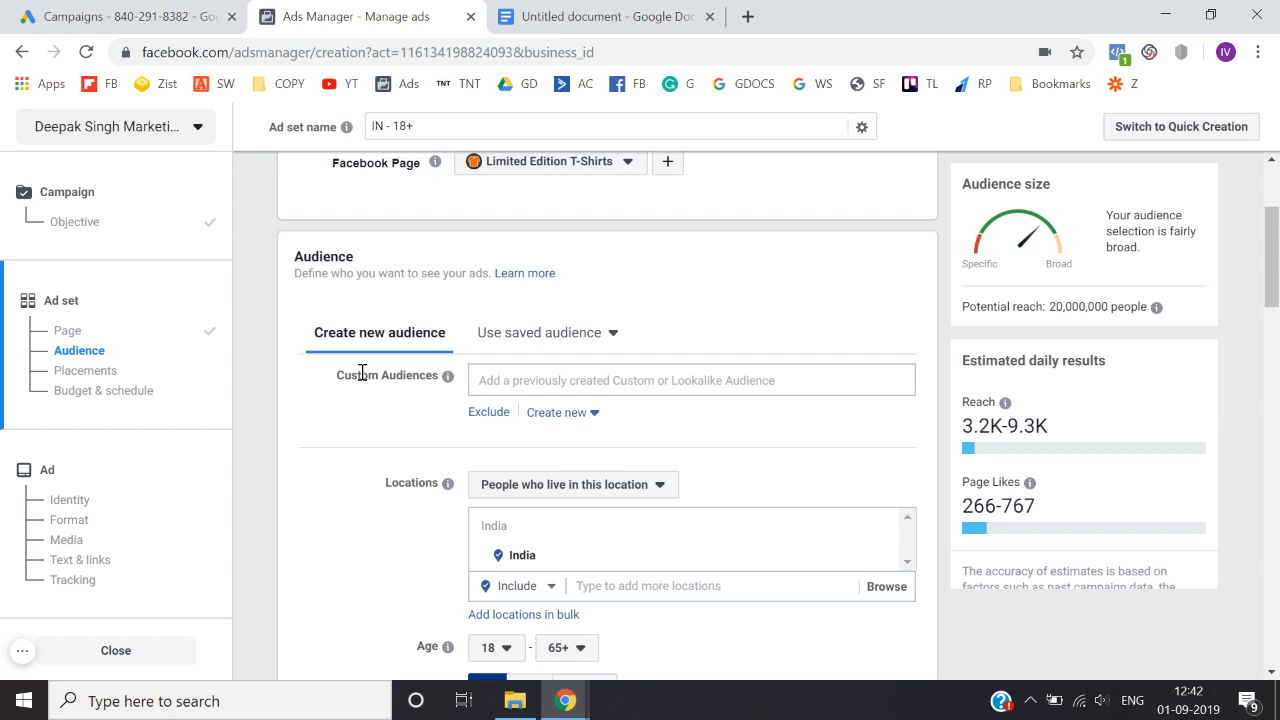
Step: Change the audience location to the county of Delhi, India, and dismiss the location change notice
scroll(362, 372, down, 1)
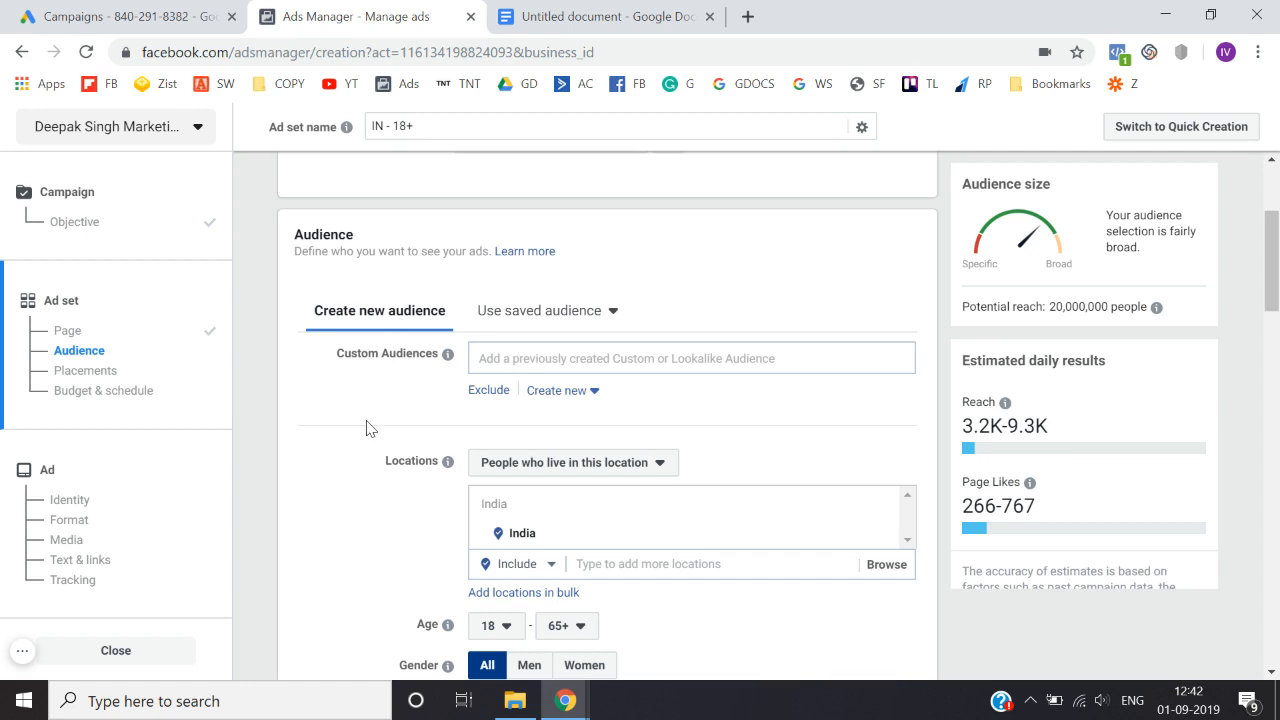
scroll(367, 428, down, 1)
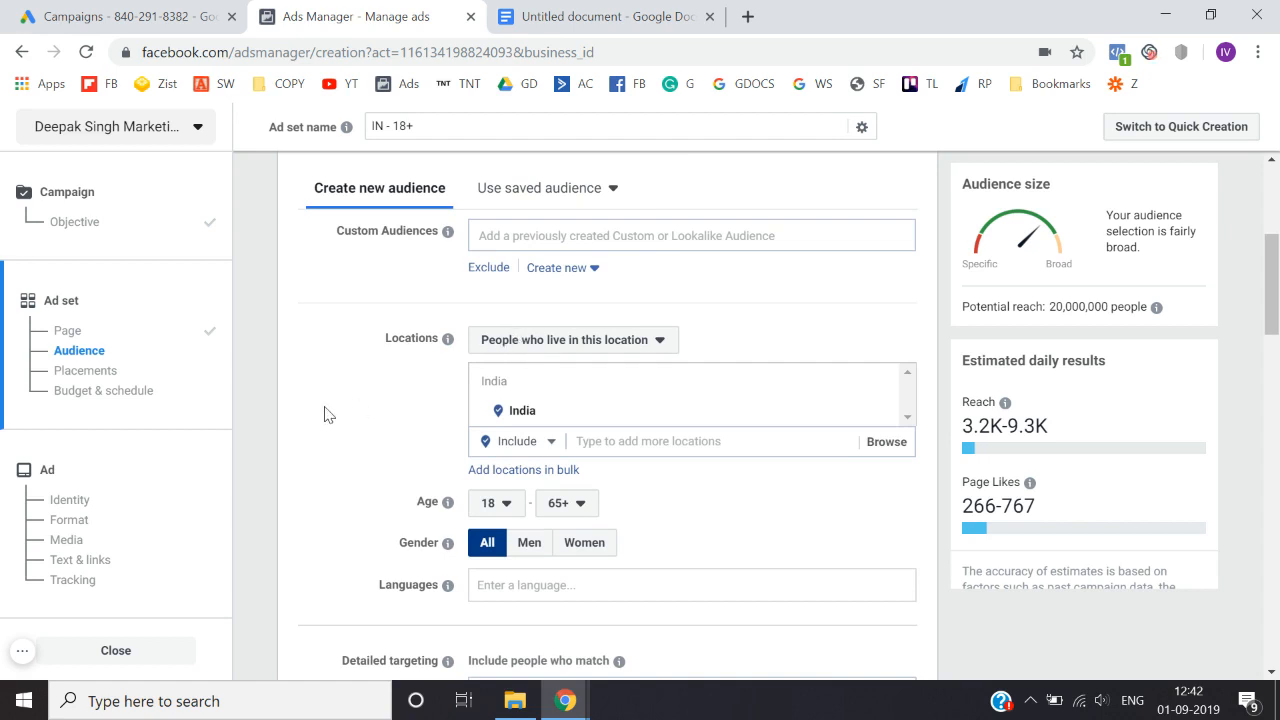
scroll(324, 414, down, 1)
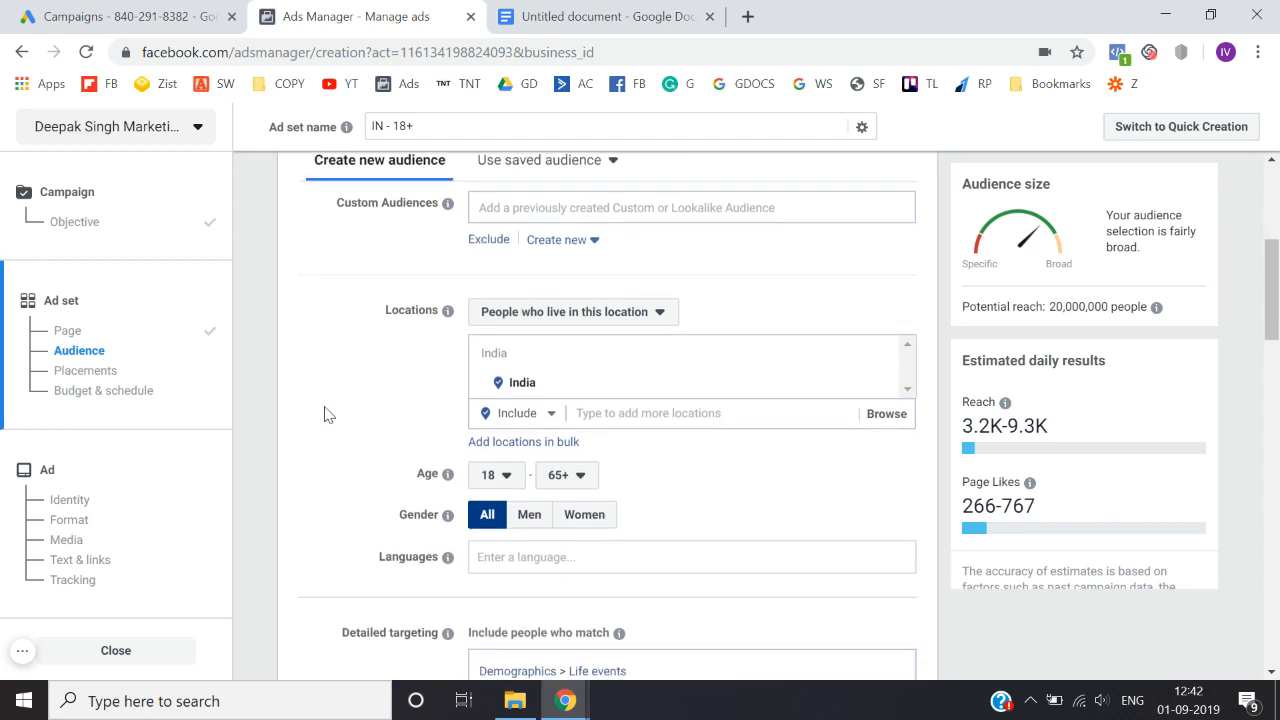
scroll(324, 414, down, 1)
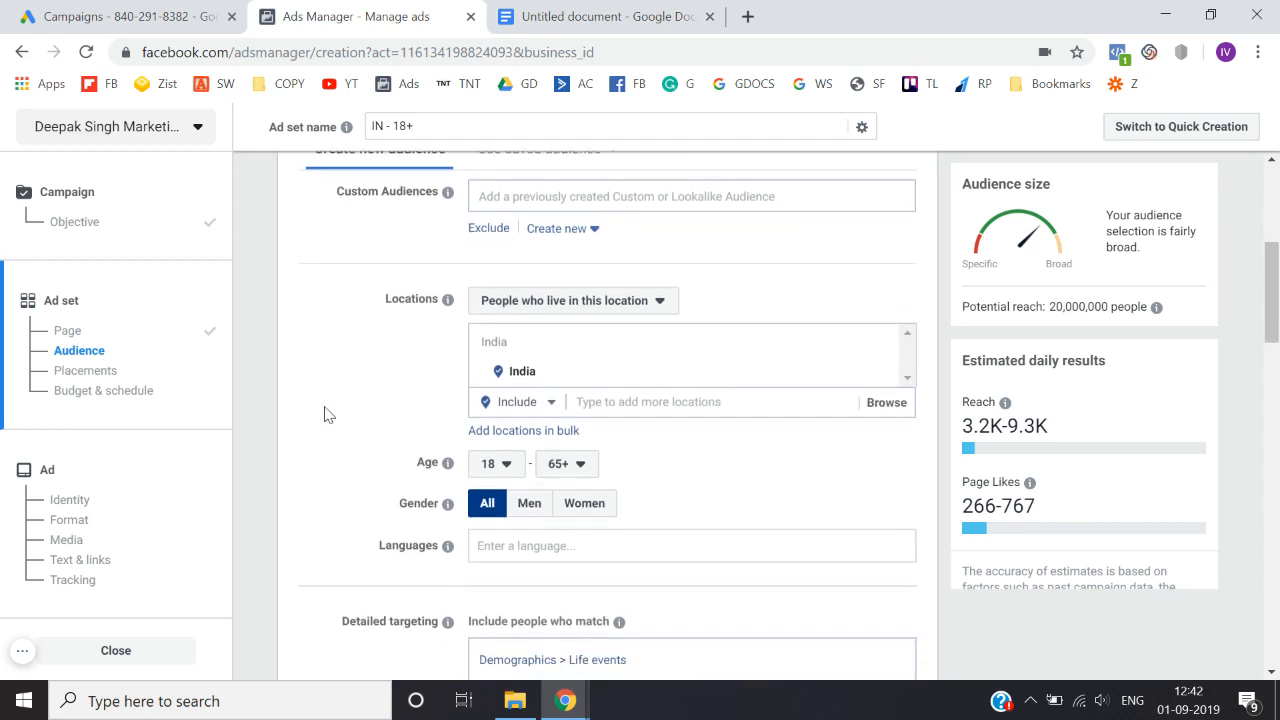
click(628, 398)
text(delhi)
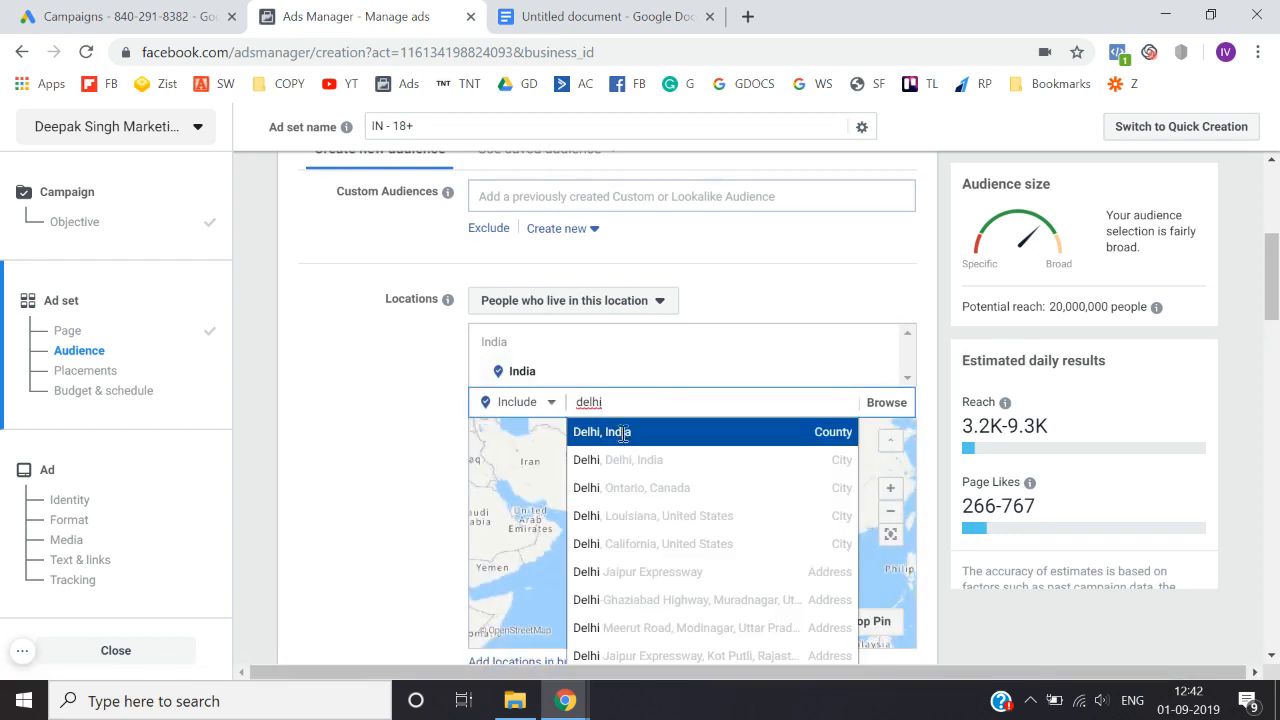
click(622, 441)
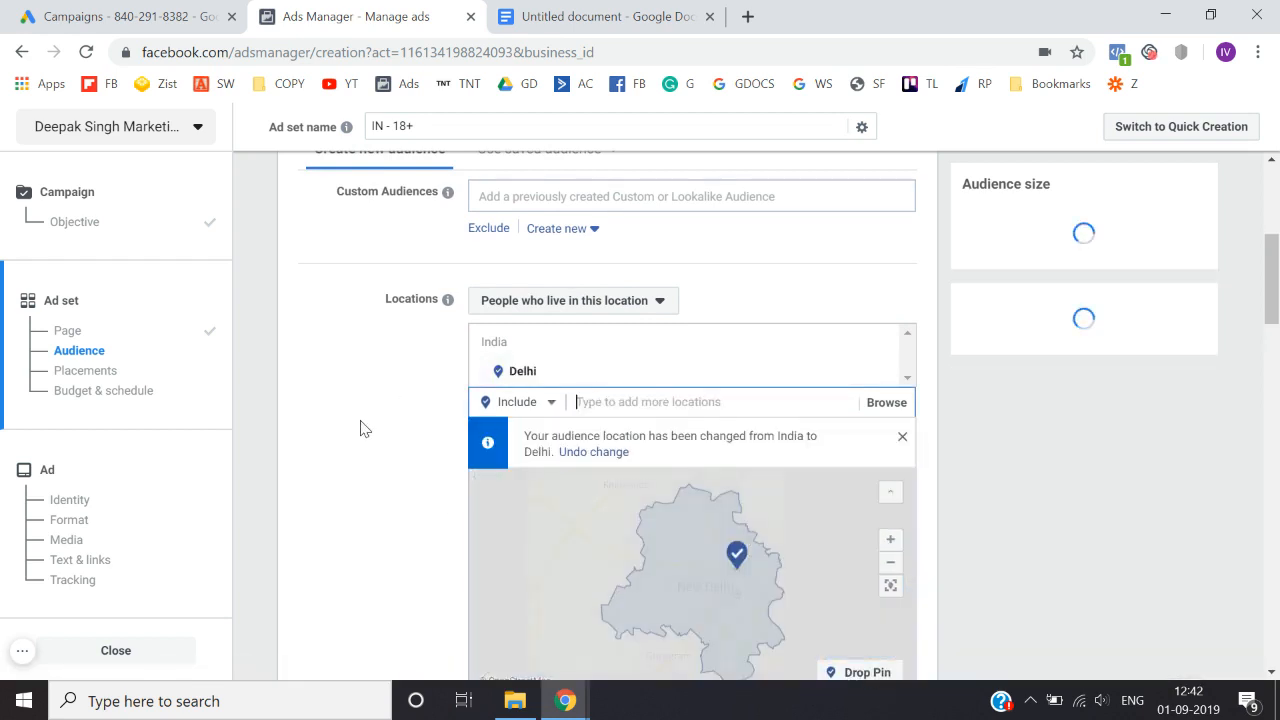
click(902, 437)
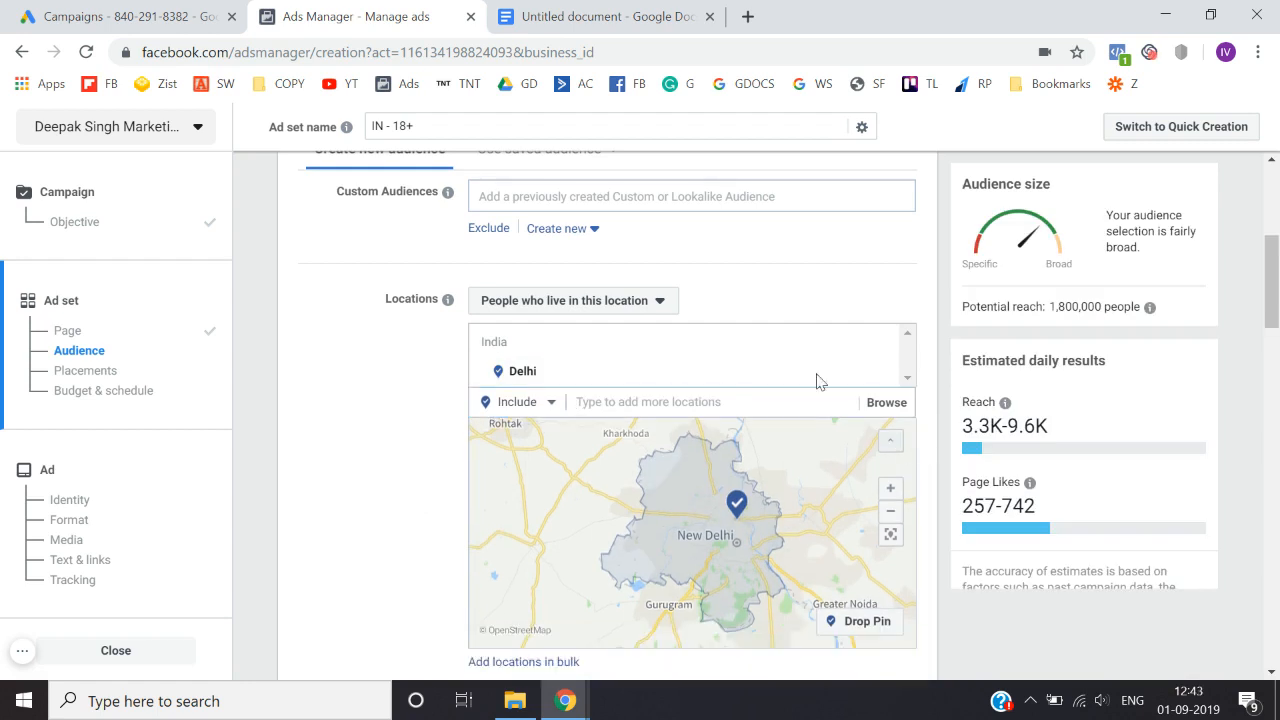
Step: Try the location targeting options for everyone in Delhi, people who live there, and people recently there
click(554, 302)
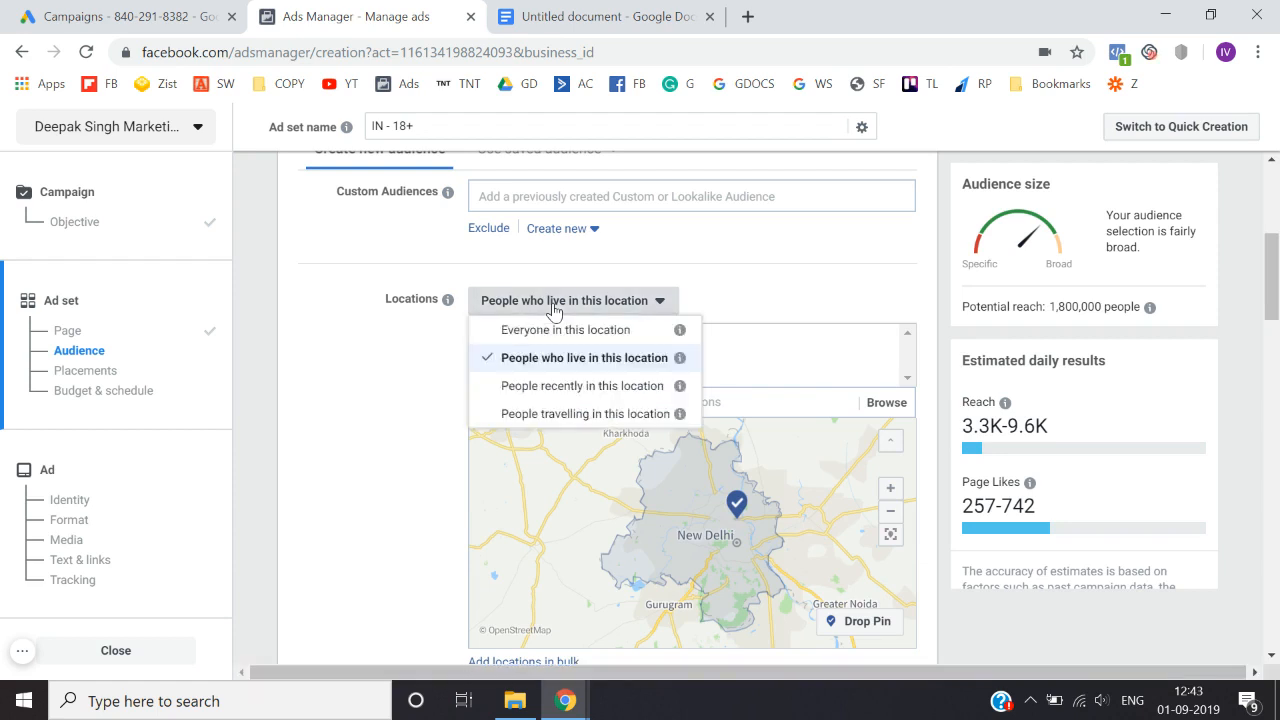
click(545, 331)
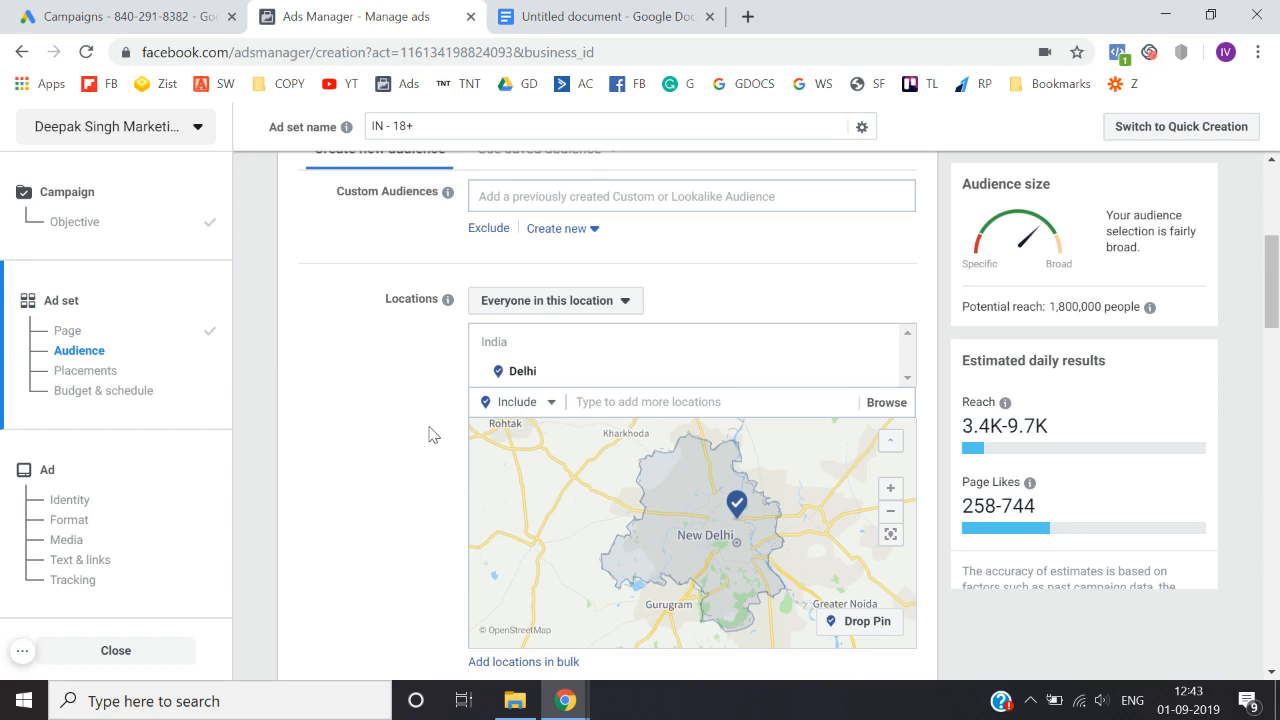
click(610, 301)
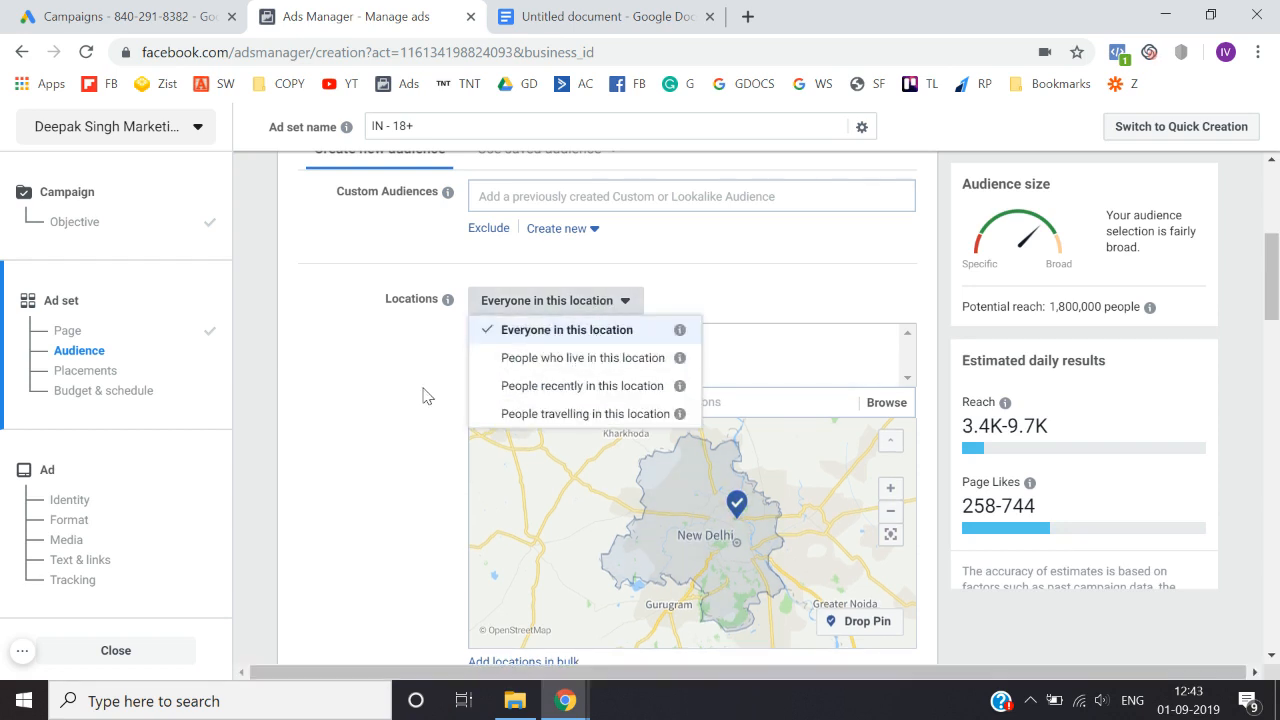
click(528, 362)
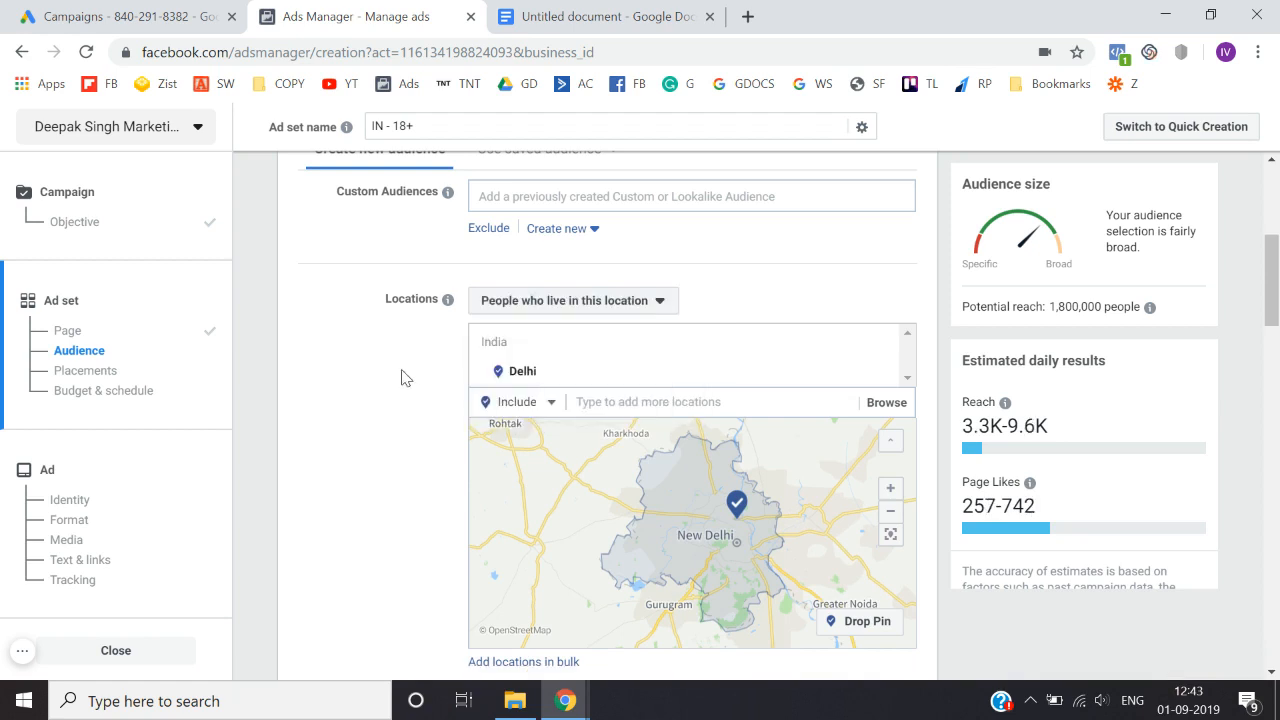
click(563, 309)
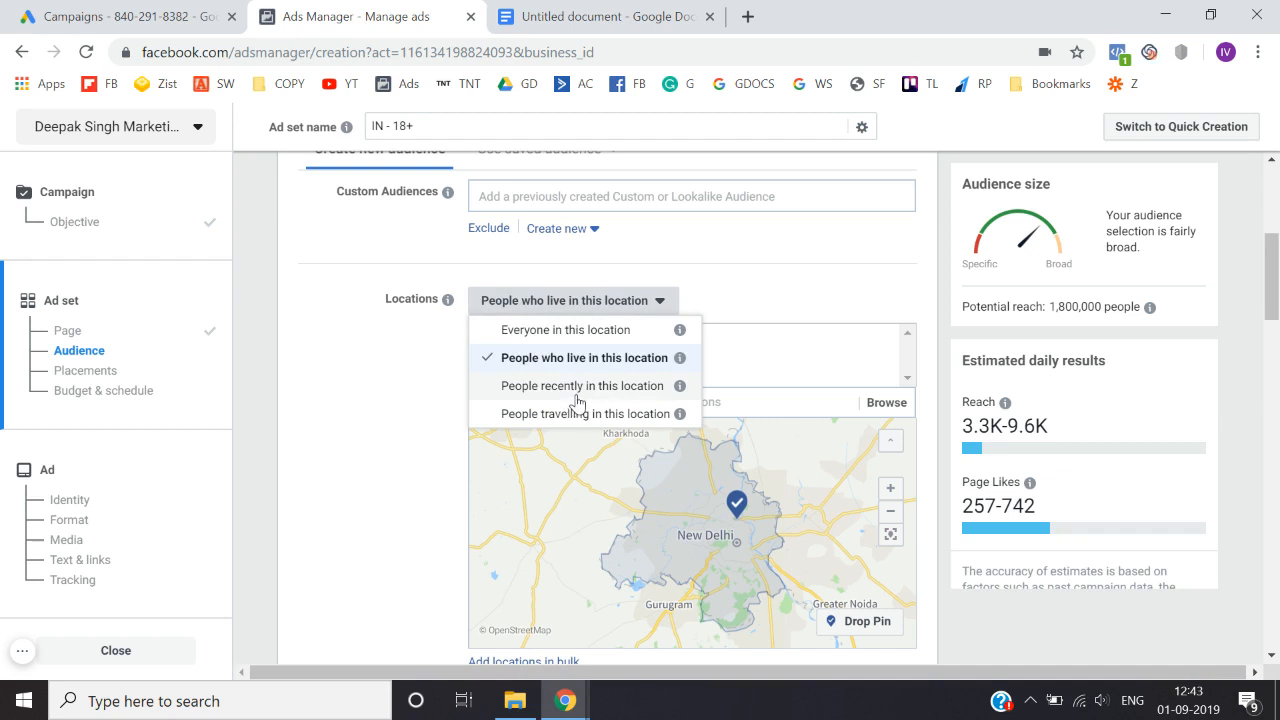
click(570, 395)
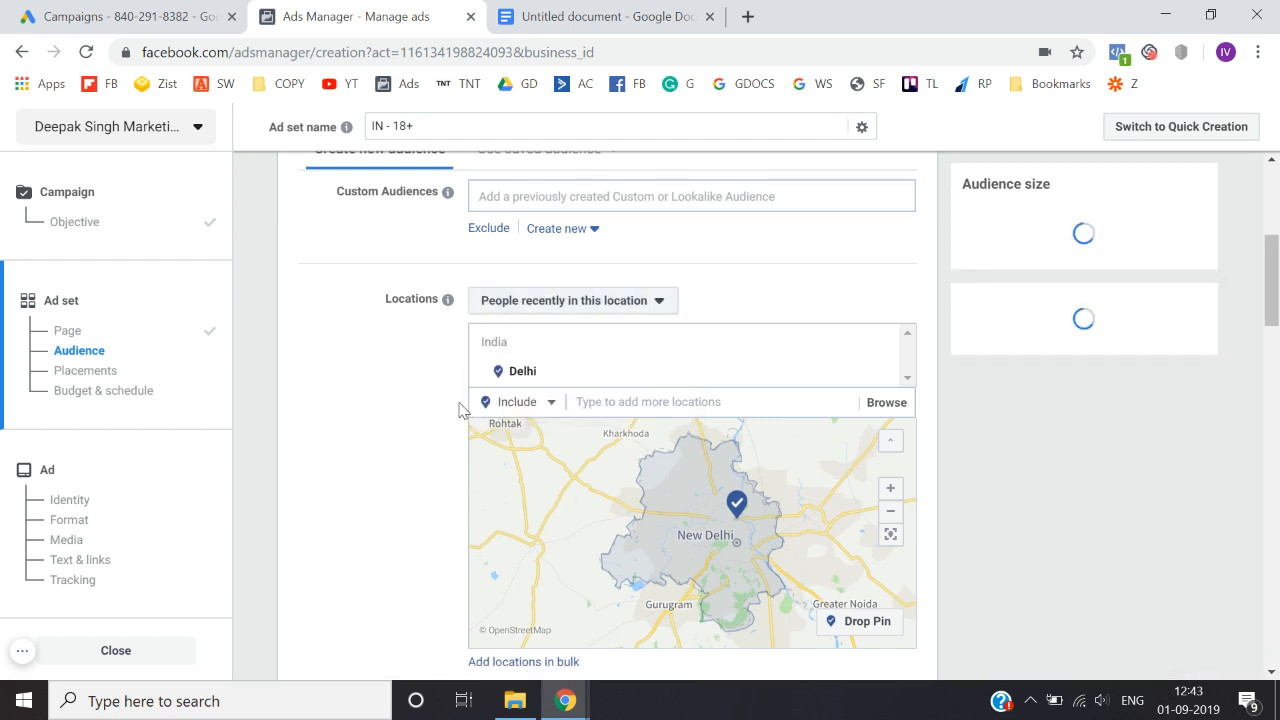
Step: Set the location targeting for Delhi to People travelling in this location
click(608, 306)
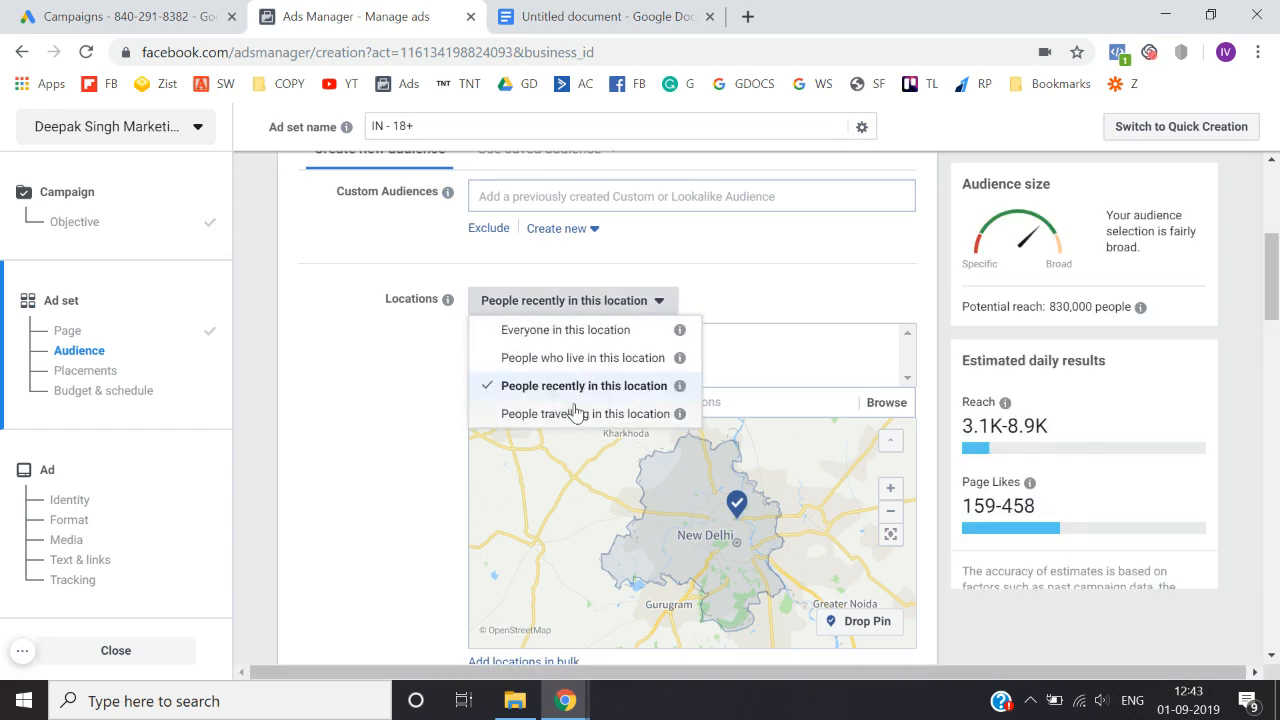
click(548, 413)
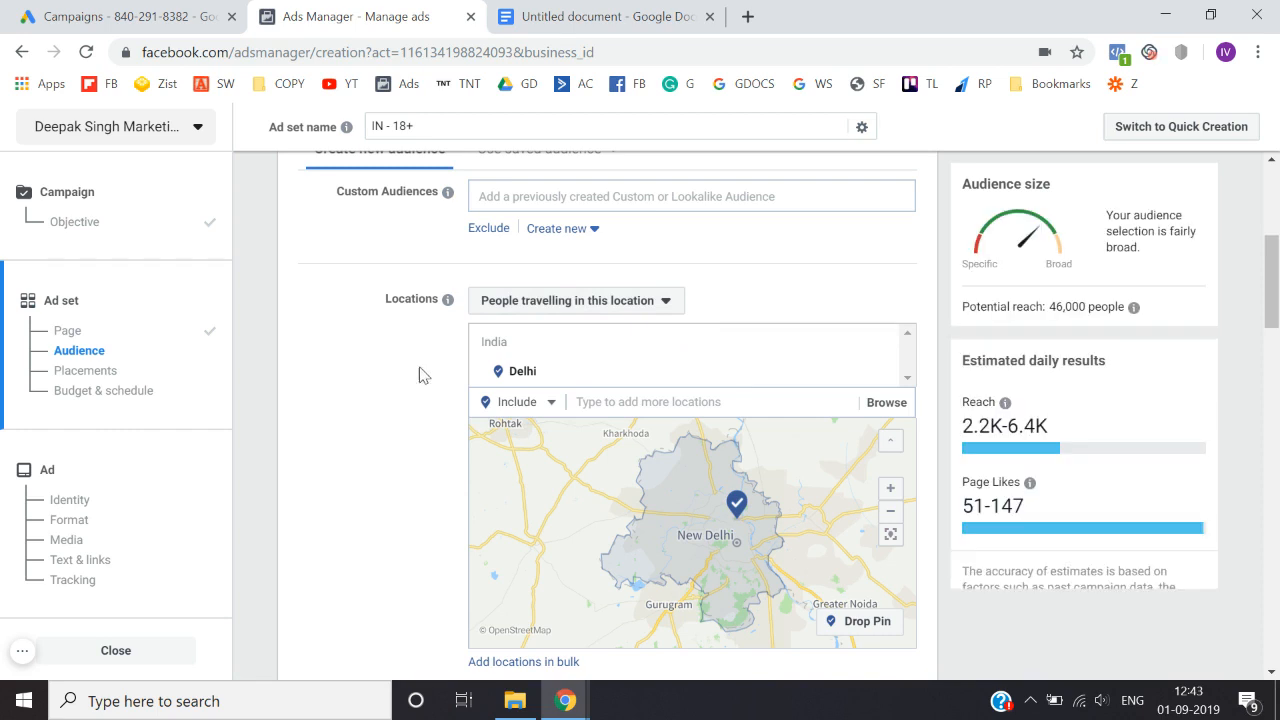
Step: Set the location targeting for Delhi to People who live in this location
click(613, 307)
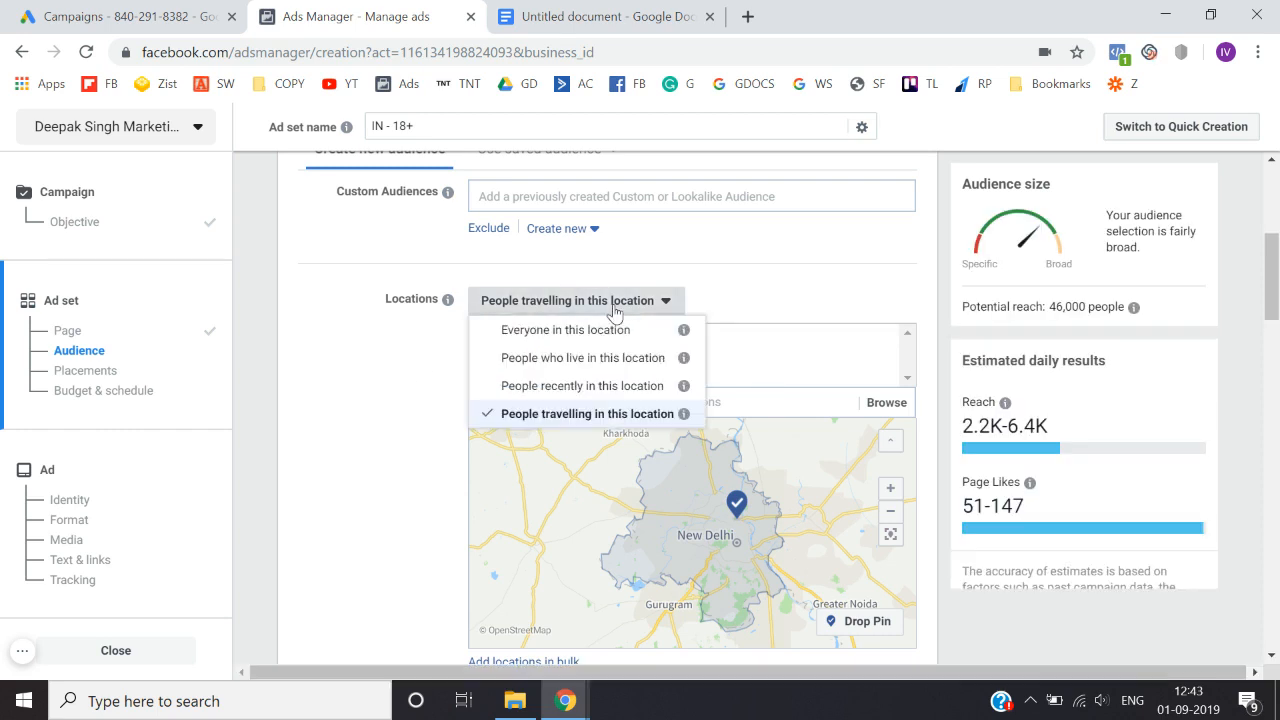
click(594, 366)
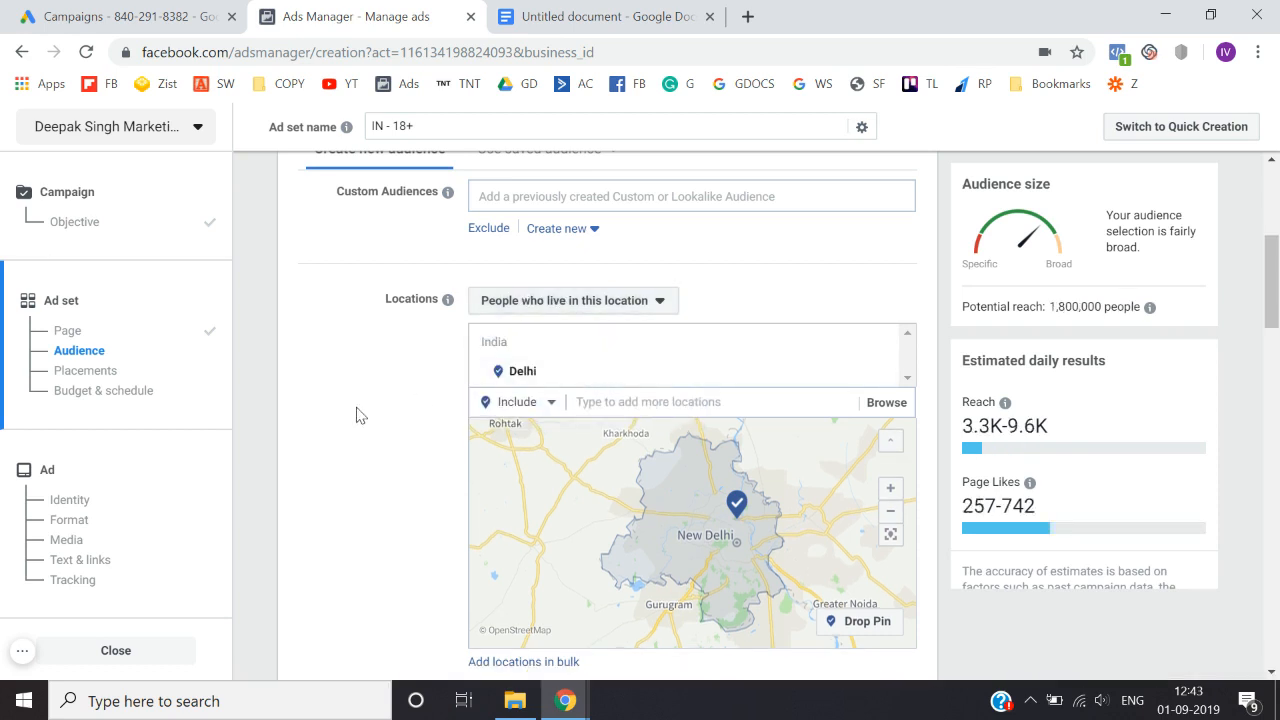
Step: Try limiting the audience age range to 20 to 38
scroll(360, 415, down, 3)
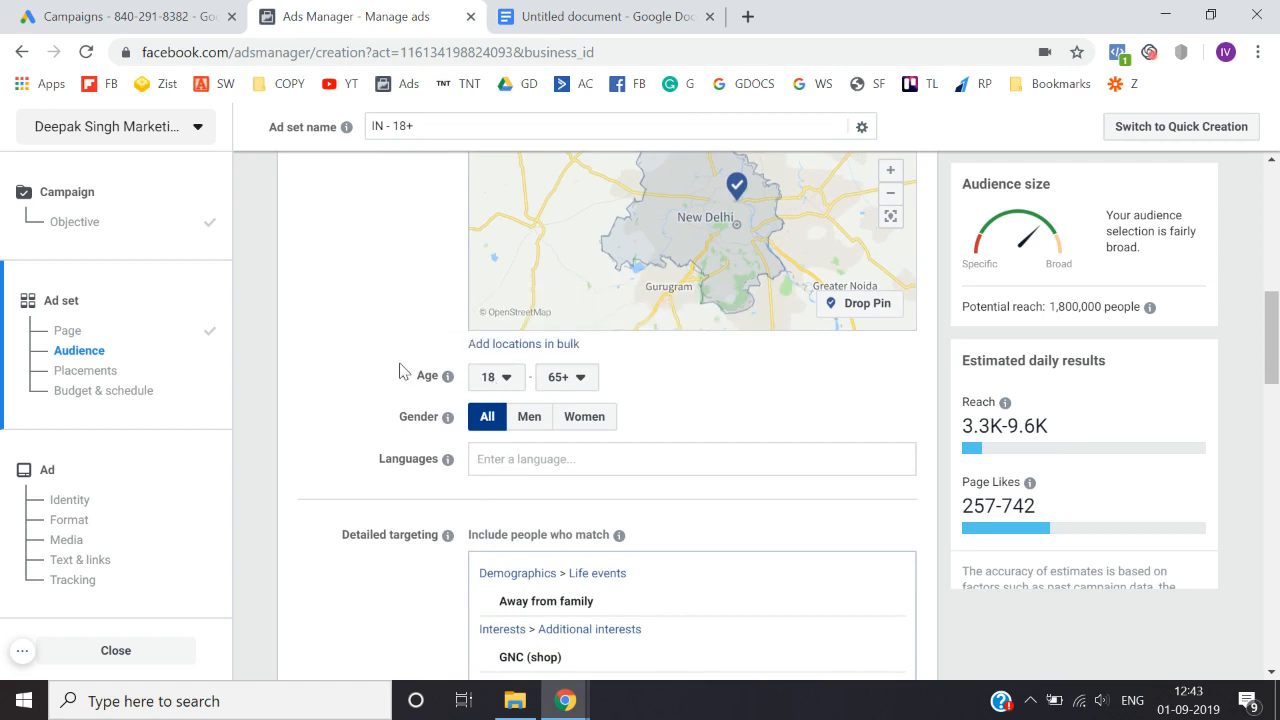
mouse_move(420, 375)
scroll(420, 378, up, 1)
scroll(420, 380, down, 1)
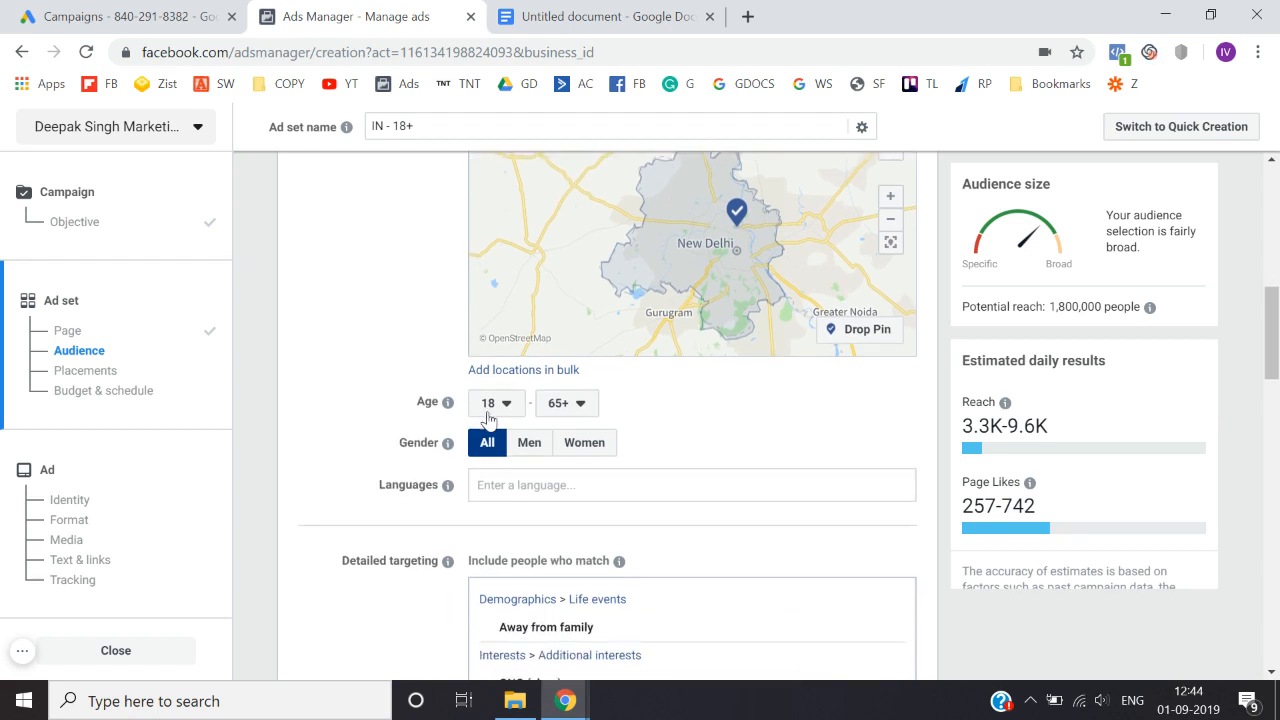
click(492, 405)
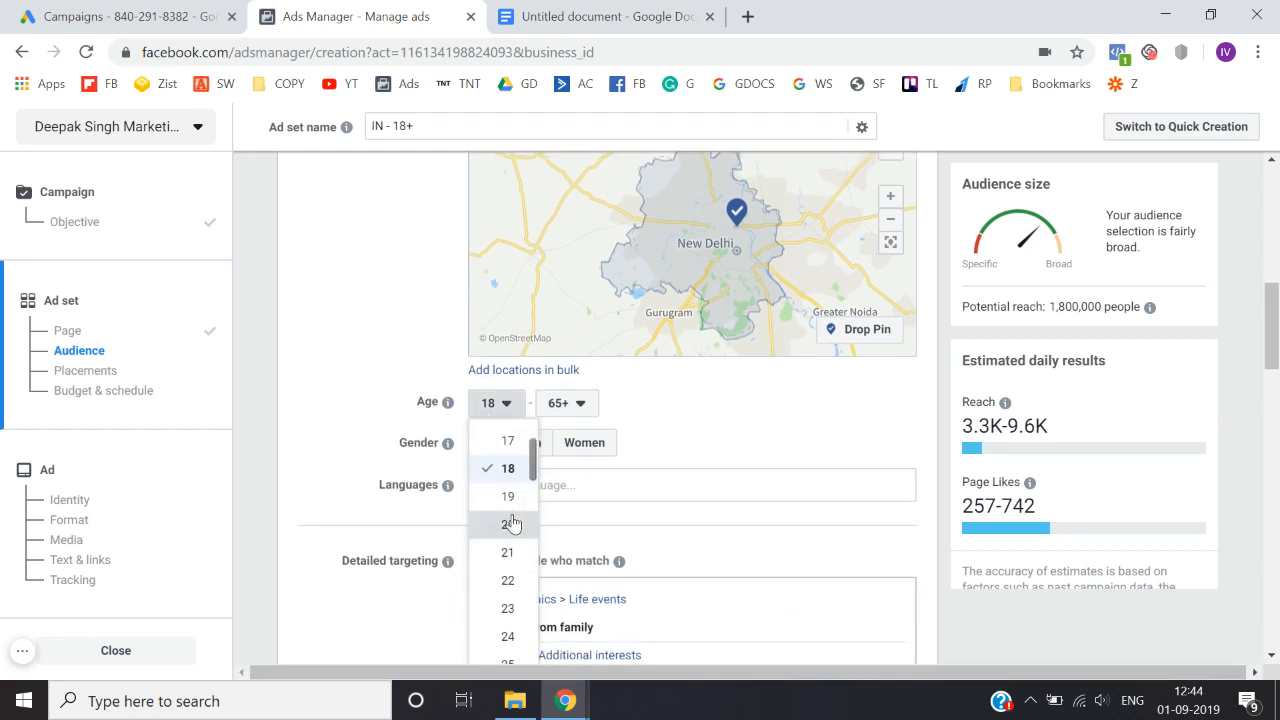
click(509, 523)
click(566, 403)
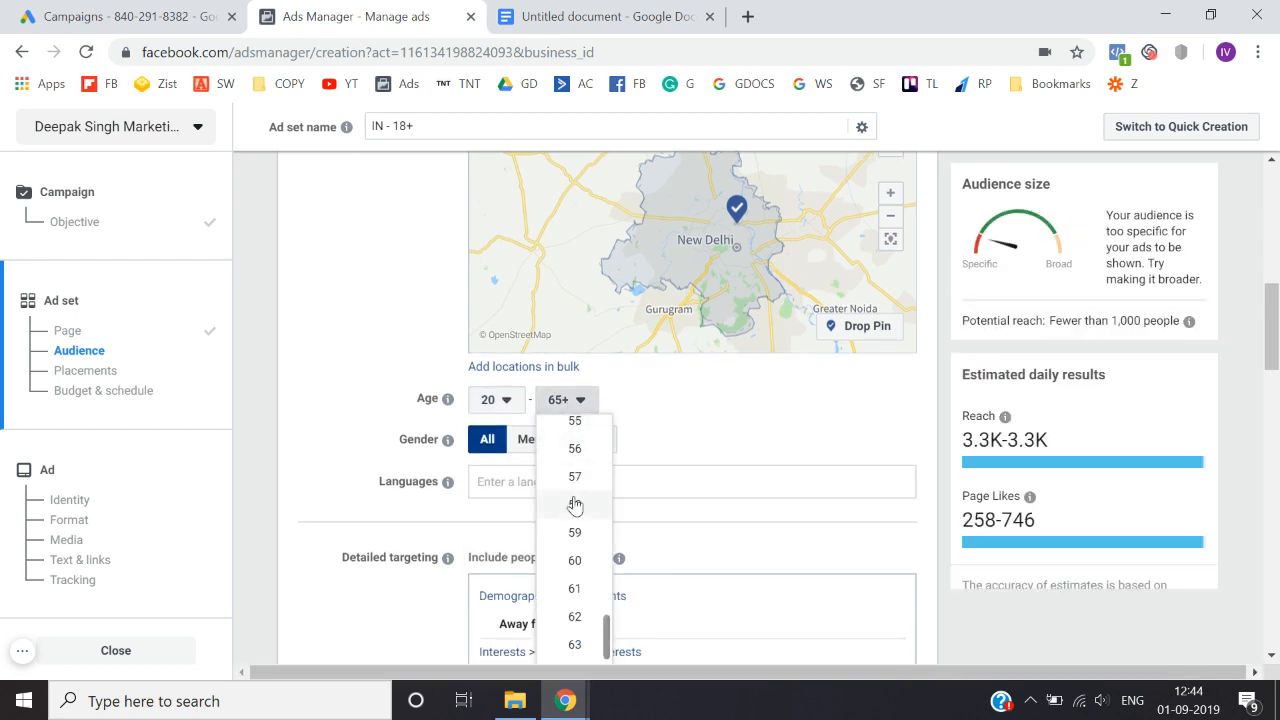
scroll(573, 500, up, 2)
scroll(575, 505, up, 4)
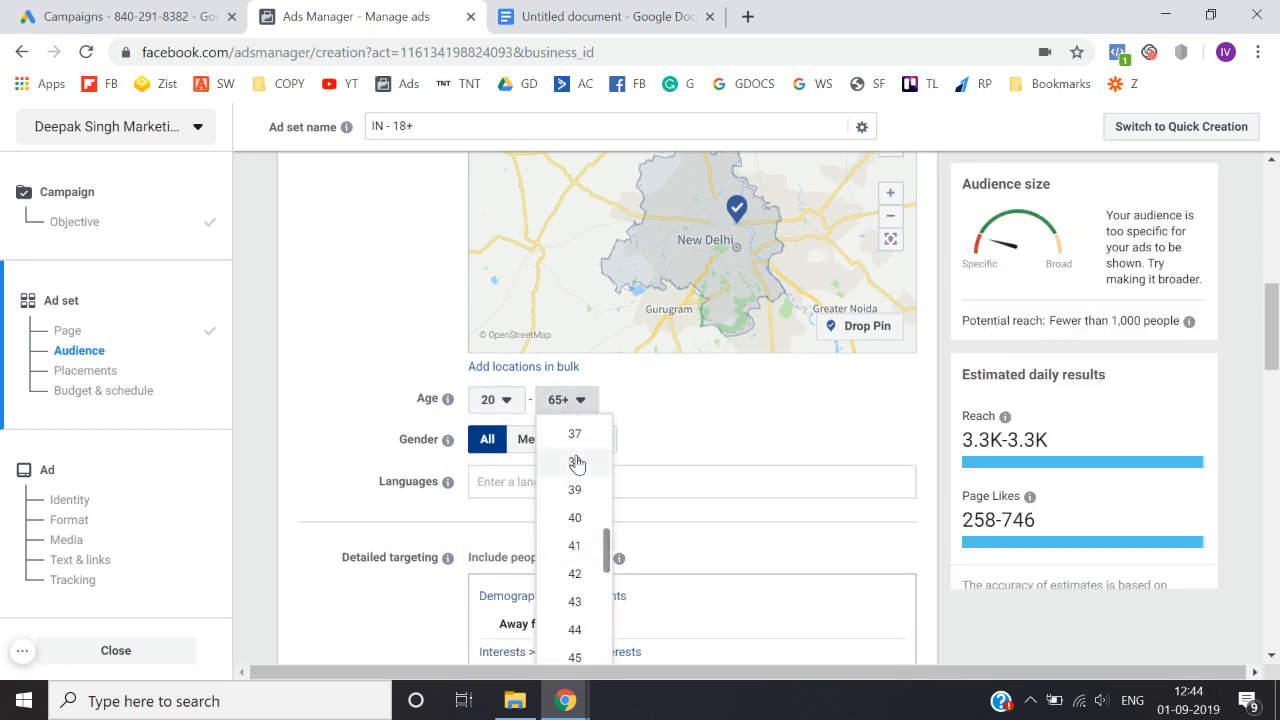
click(579, 461)
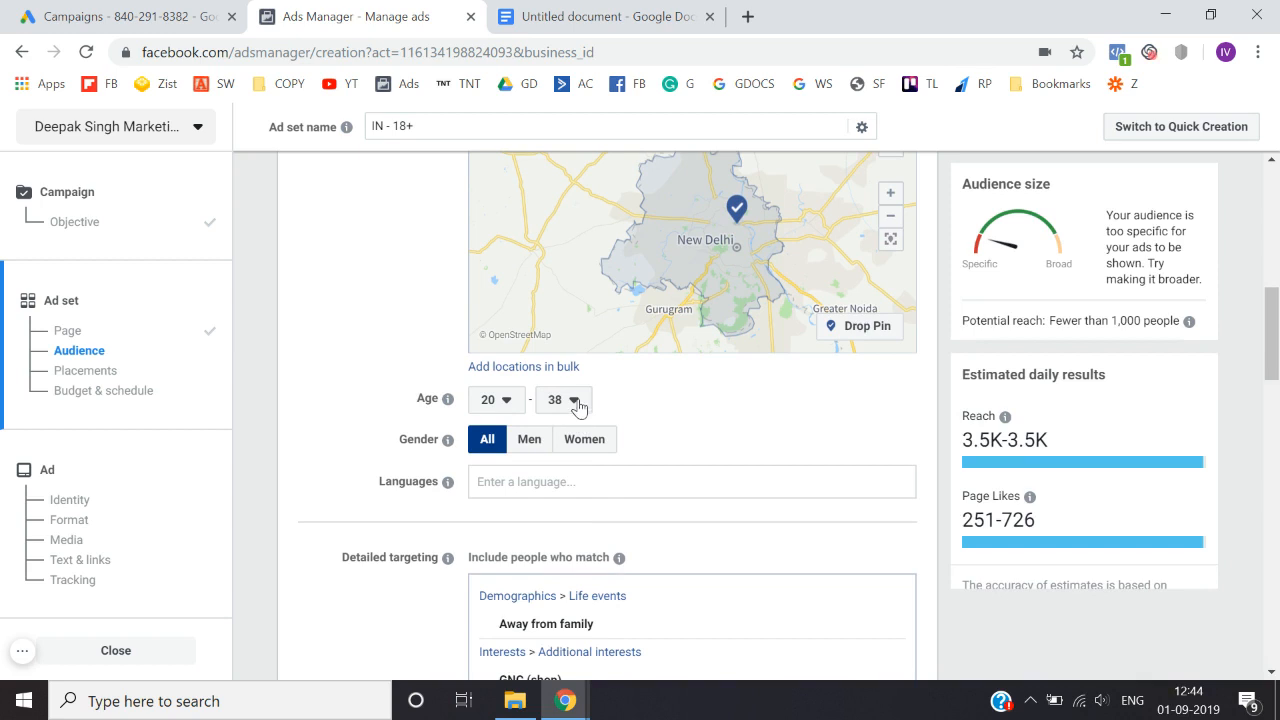
Step: Restore the audience age range to 18 to 65+
click(499, 400)
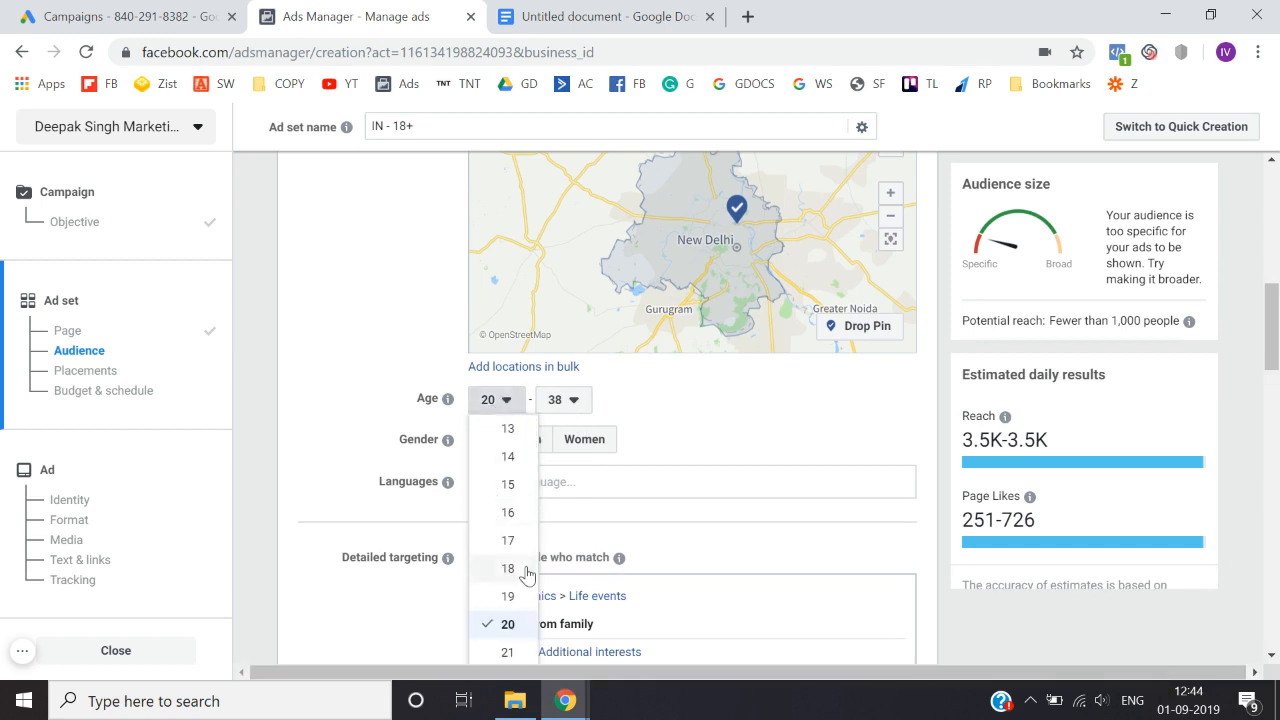
scroll(527, 573, down, 1)
drag(519, 524, 565, 396)
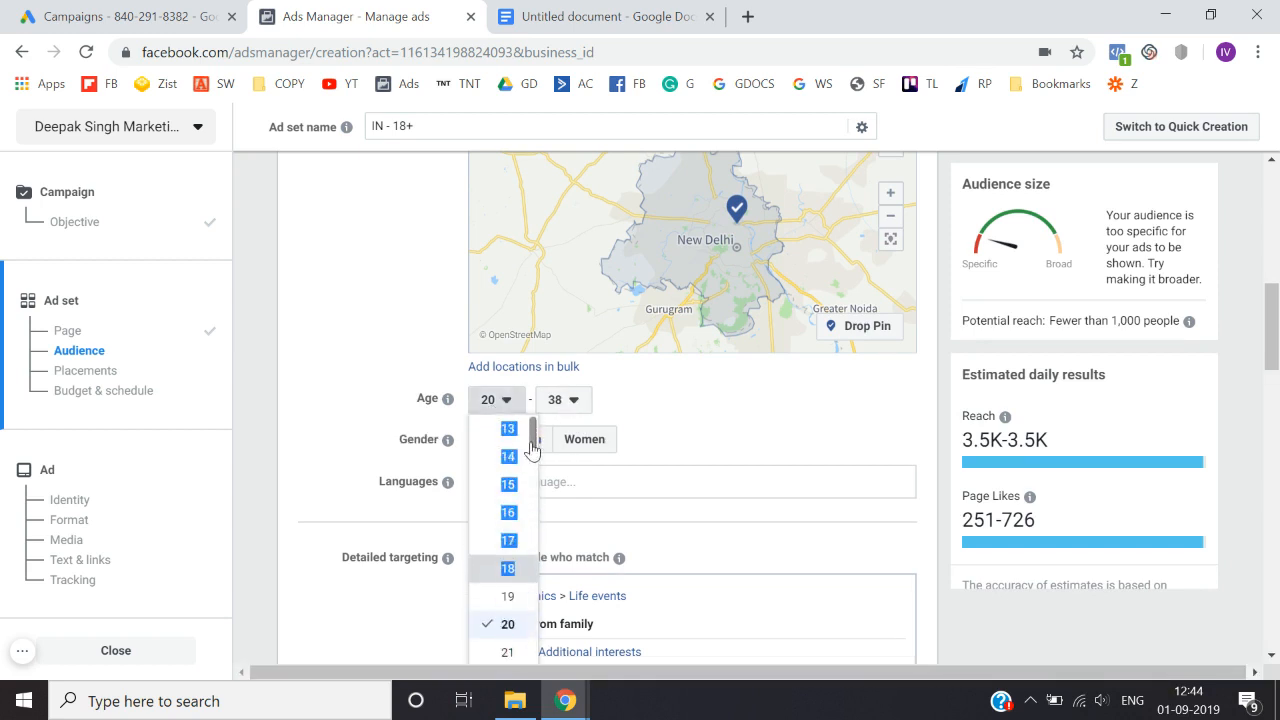
click(512, 566)
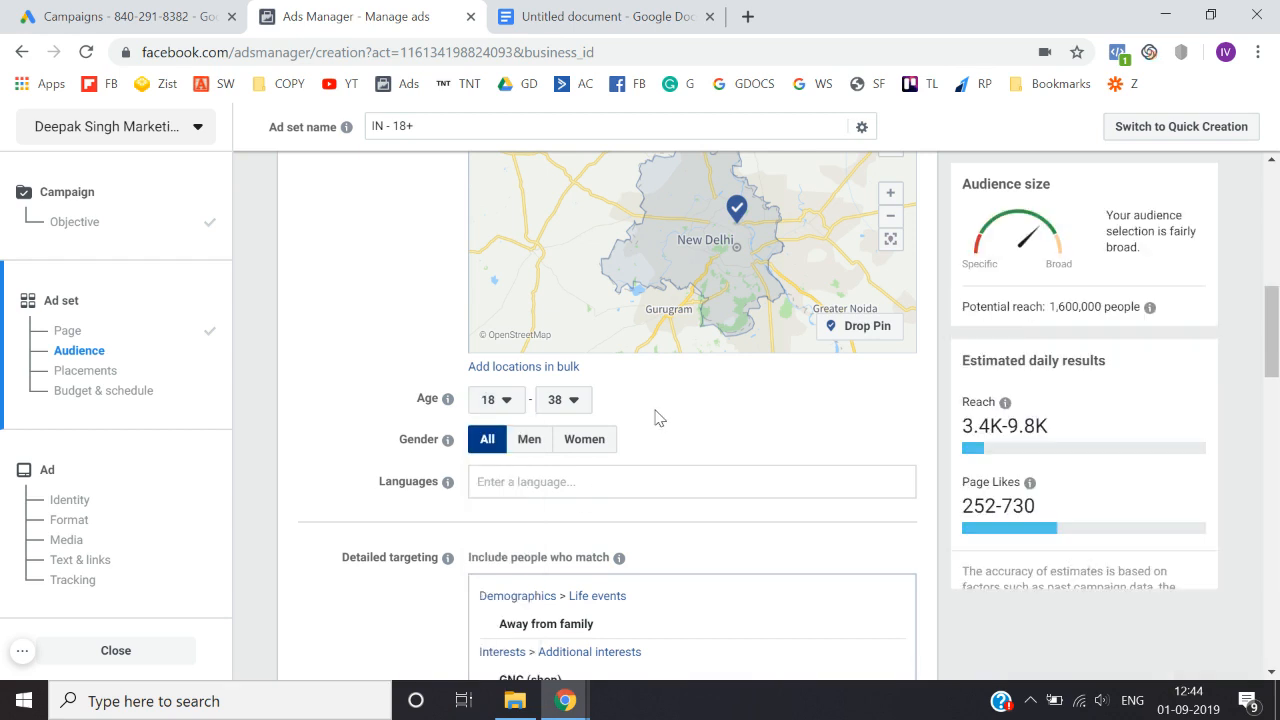
click(573, 404)
scroll(580, 514, down, 7)
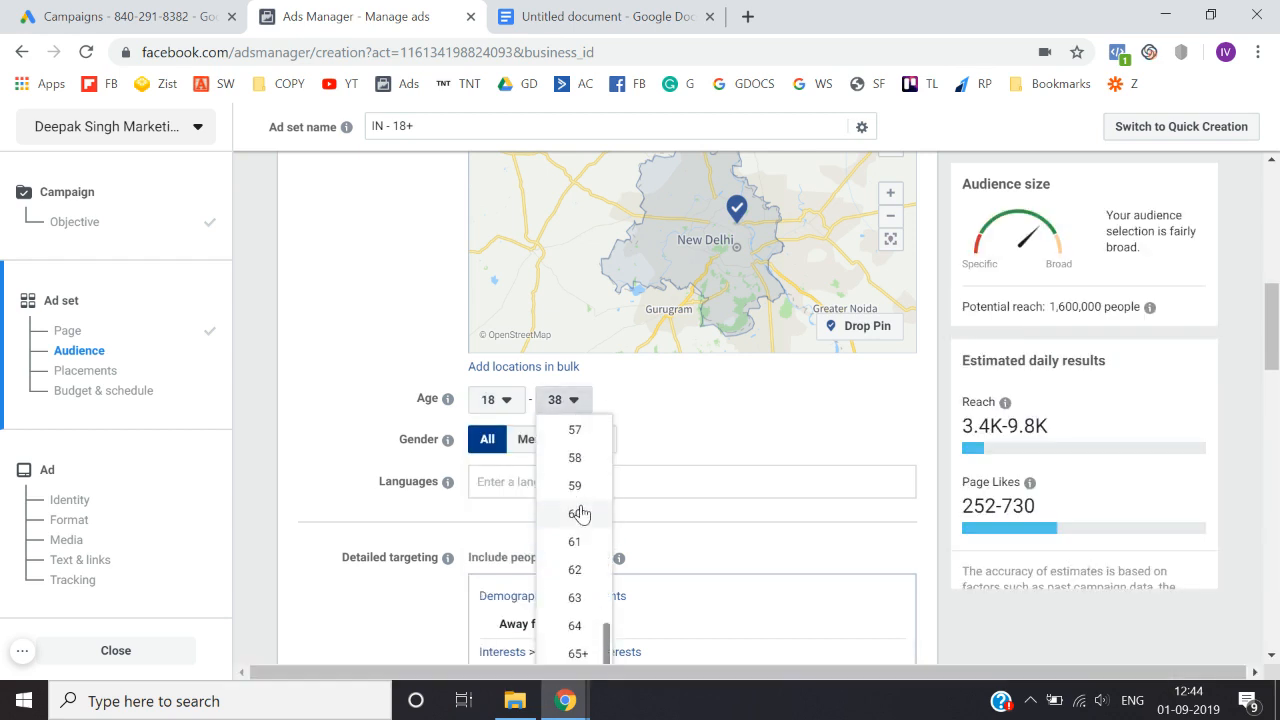
click(590, 653)
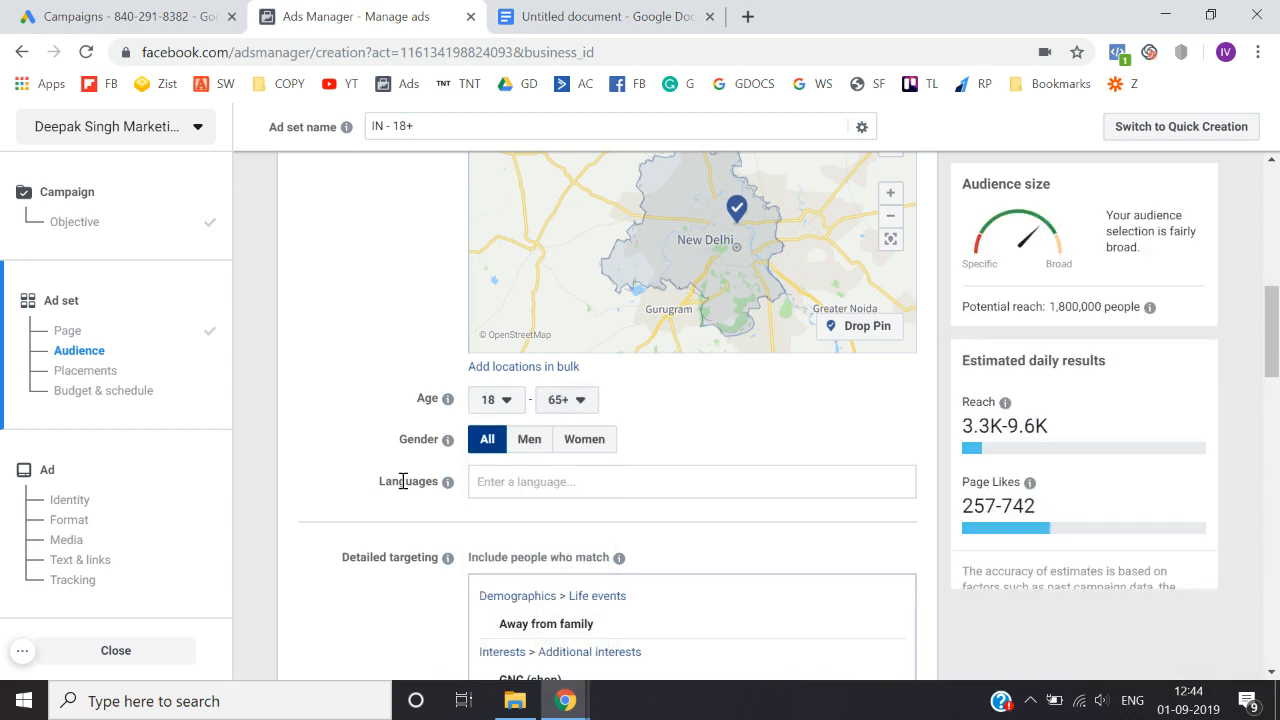
Step: Remove Away from family, GNC (shop) and Digital marketing from the detailed targeting of the audience
scroll(403, 482, down, 1)
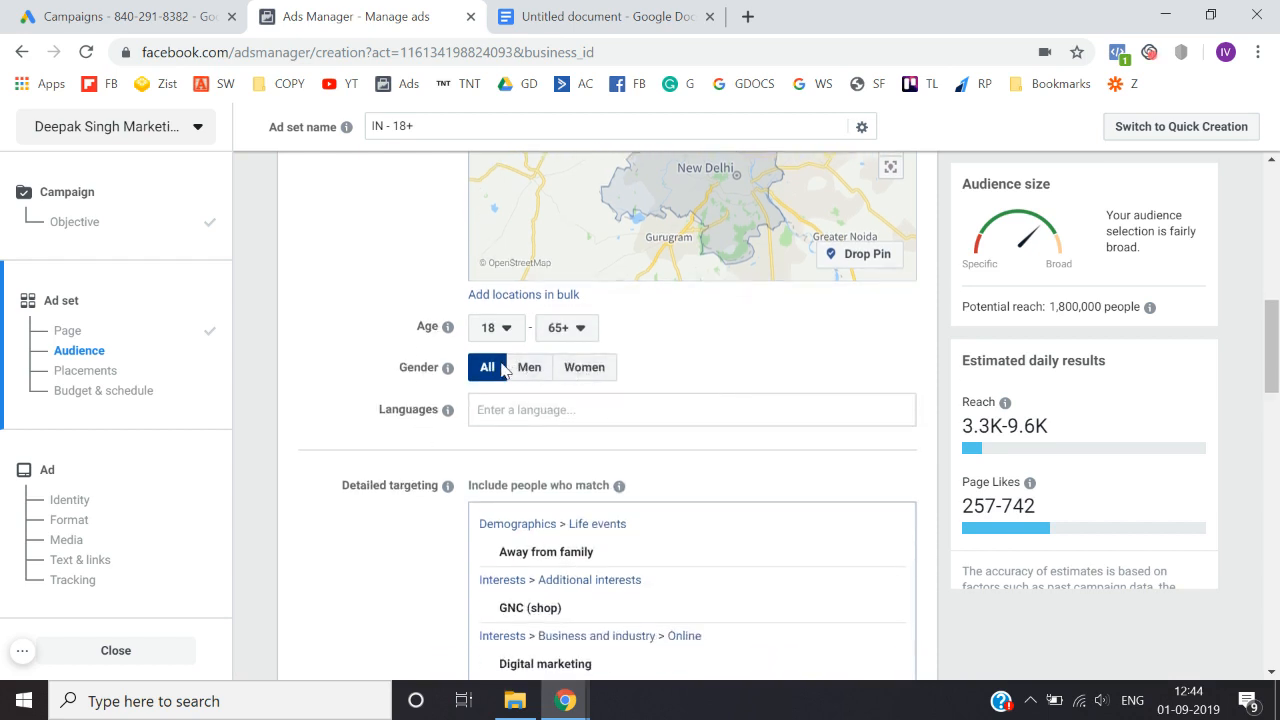
scroll(414, 472, down, 1)
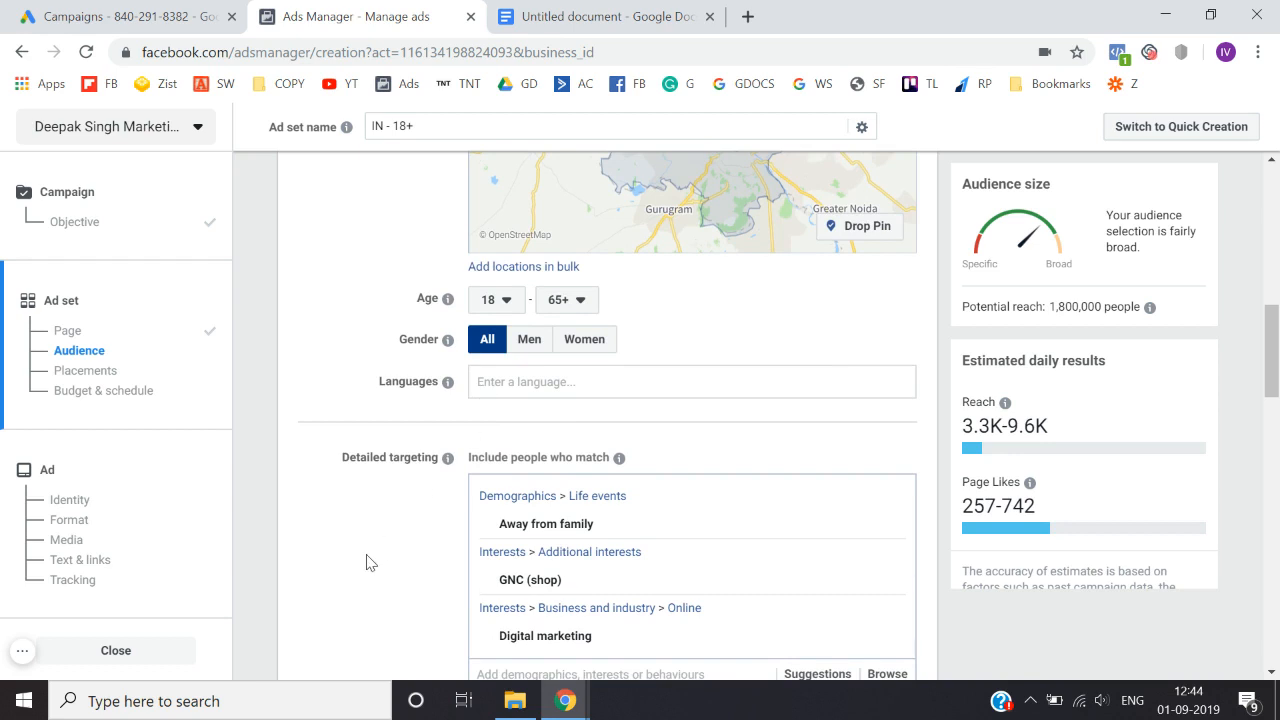
mouse_move(737, 491)
click(889, 498)
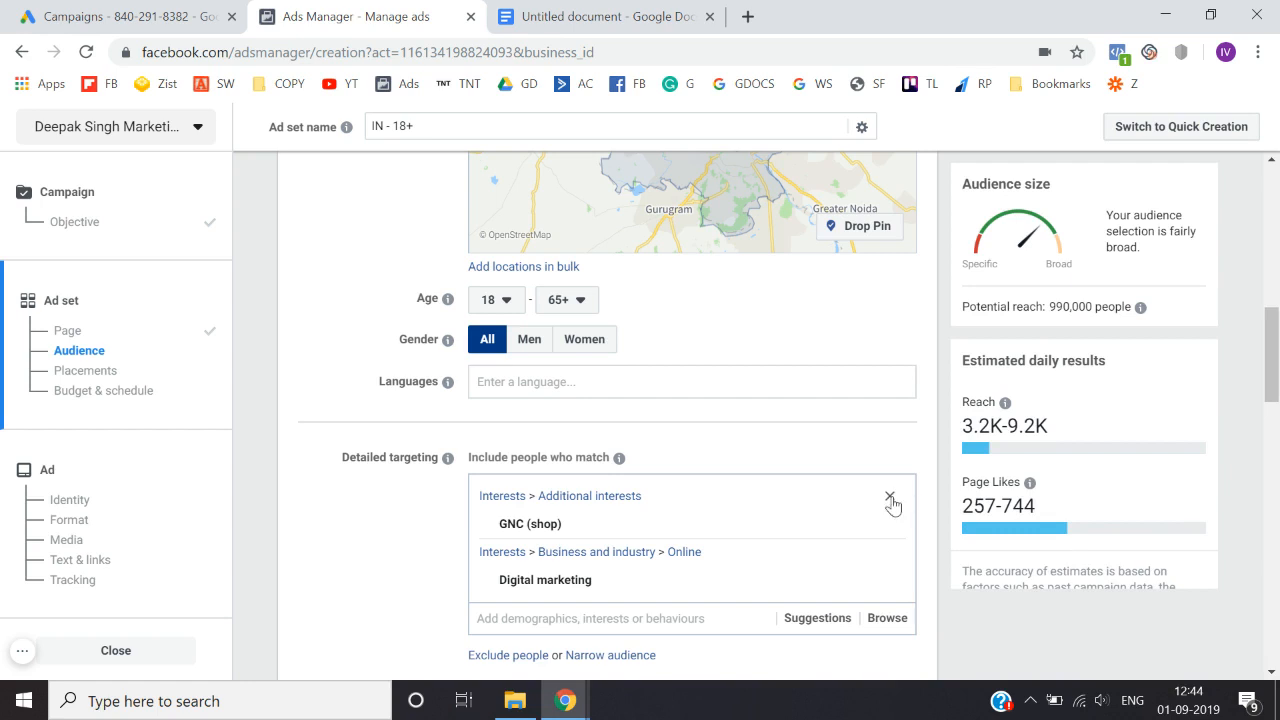
click(890, 497)
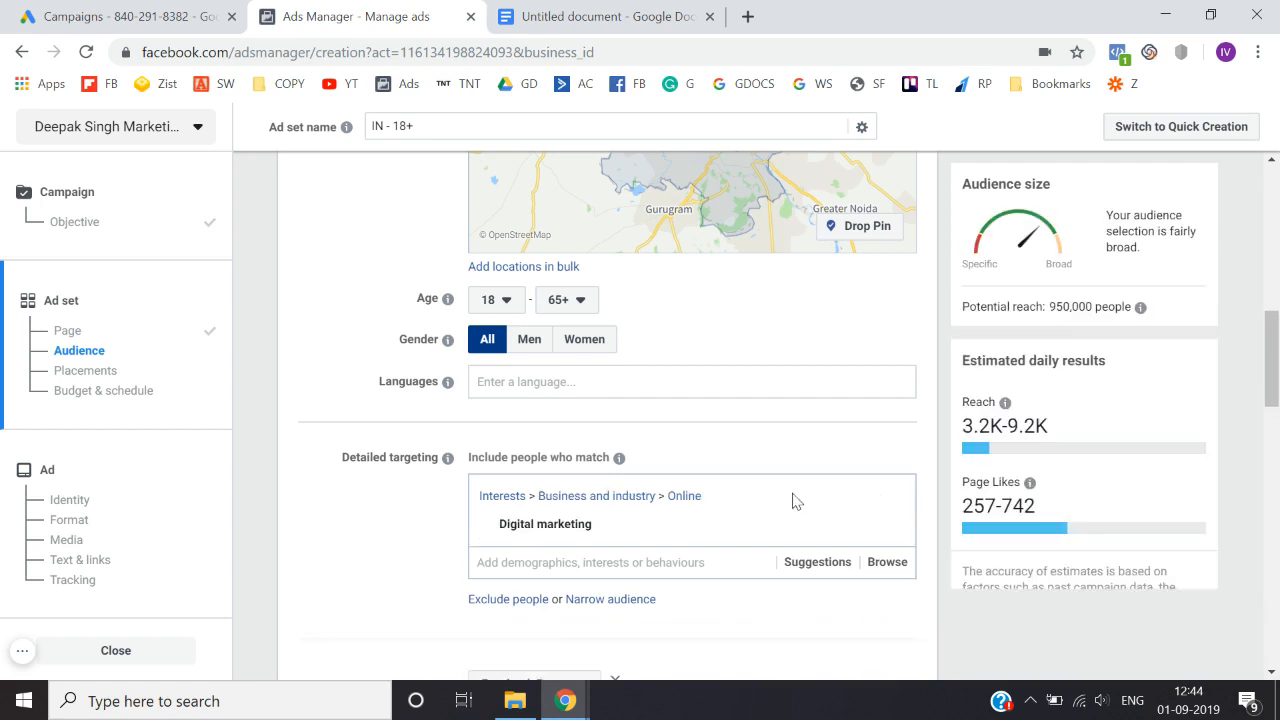
mouse_move(838, 508)
click(889, 500)
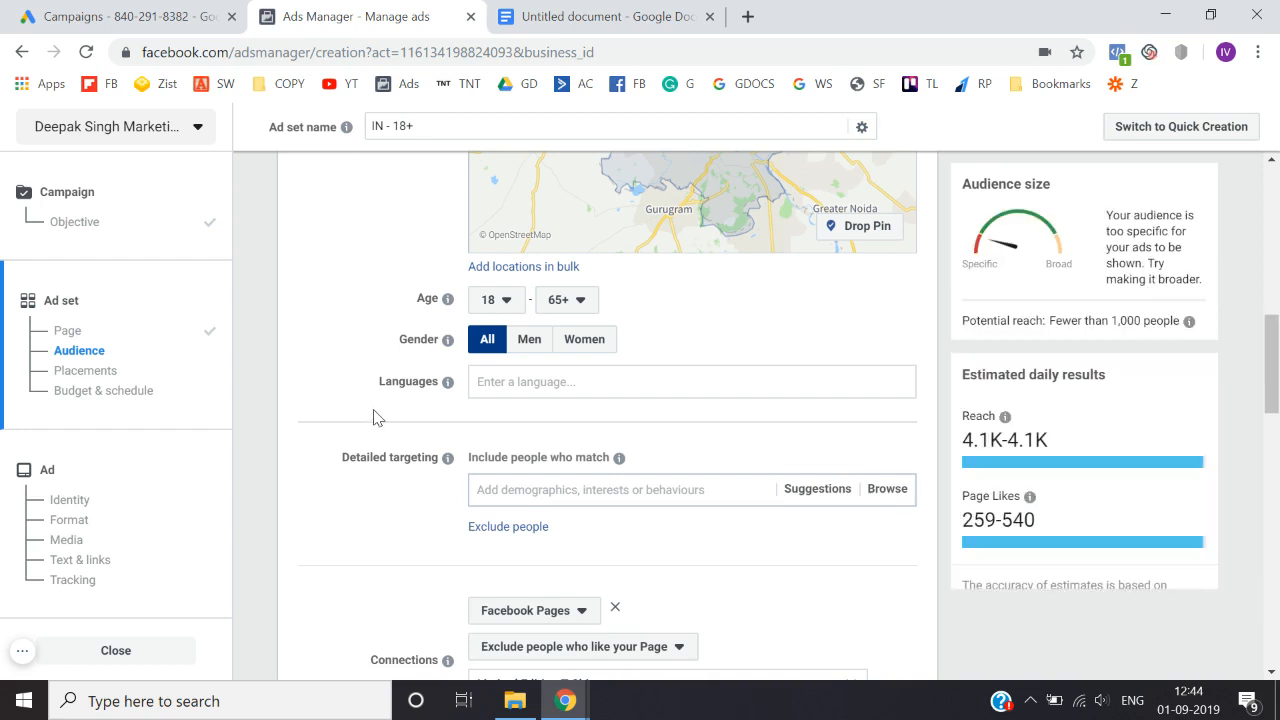
Step: Try restricting the audience to the Tamil language, and remove that language again
click(515, 382)
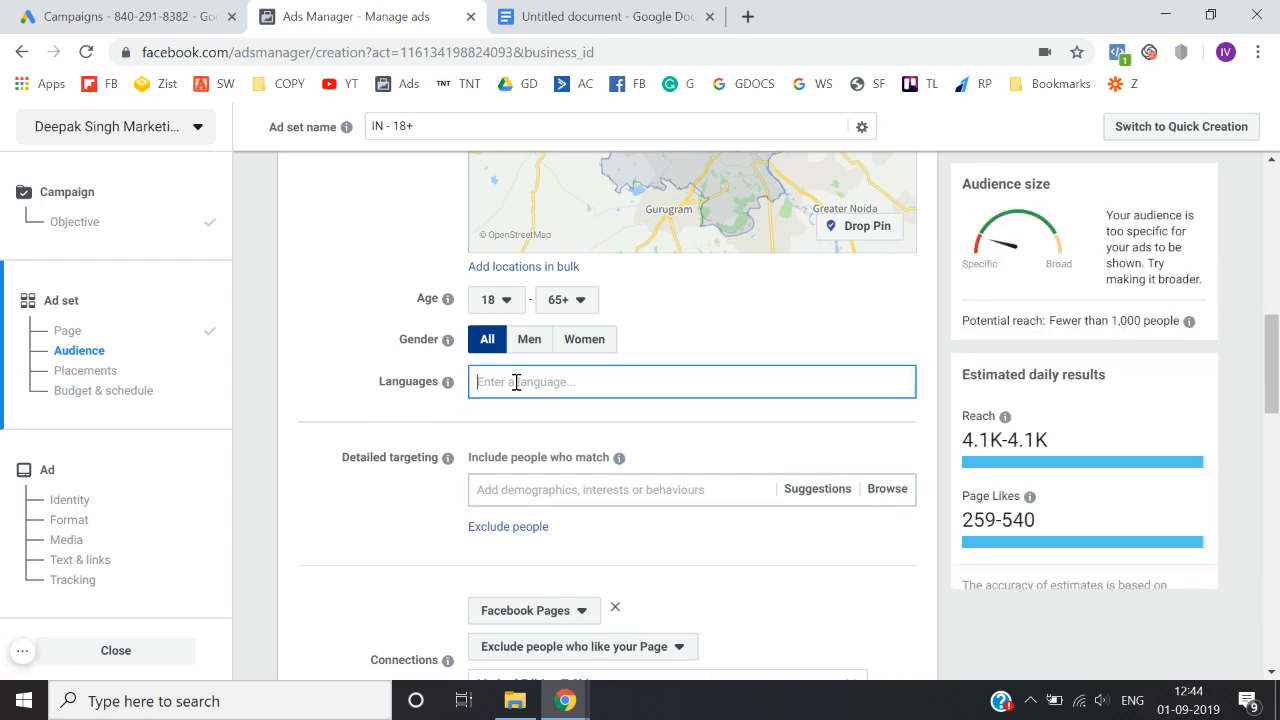
text(tamil)
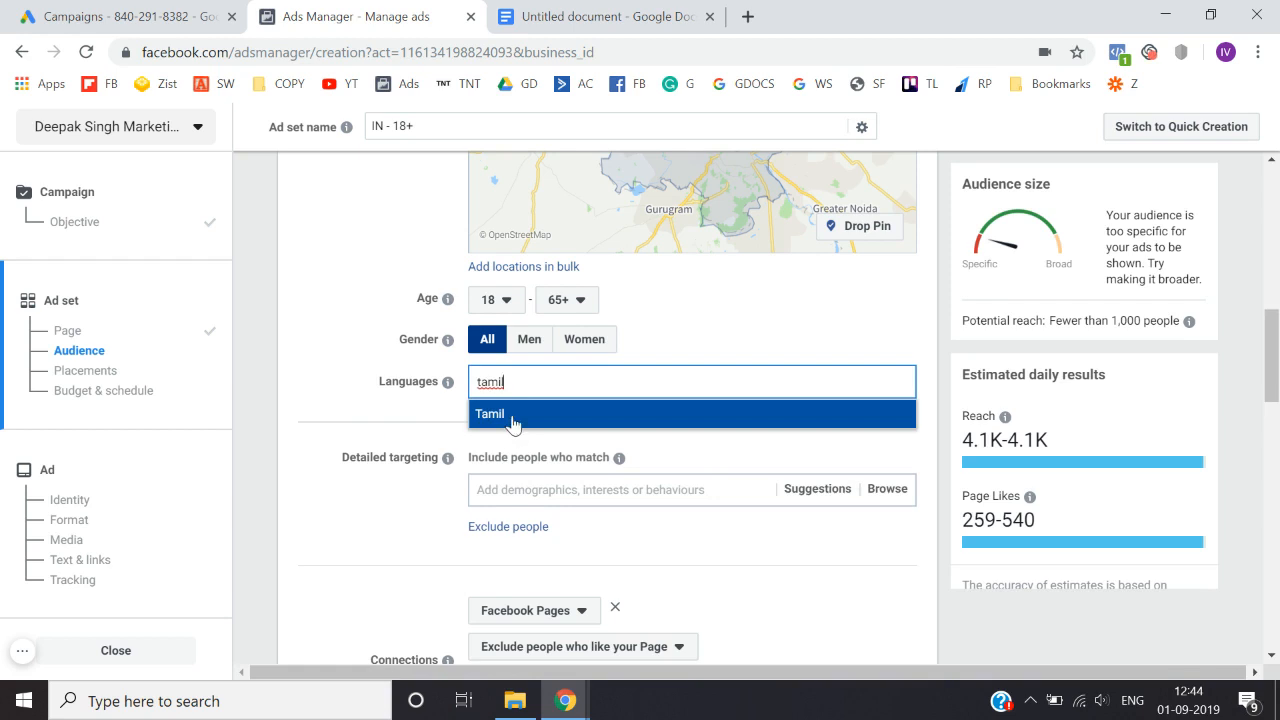
click(514, 417)
click(323, 566)
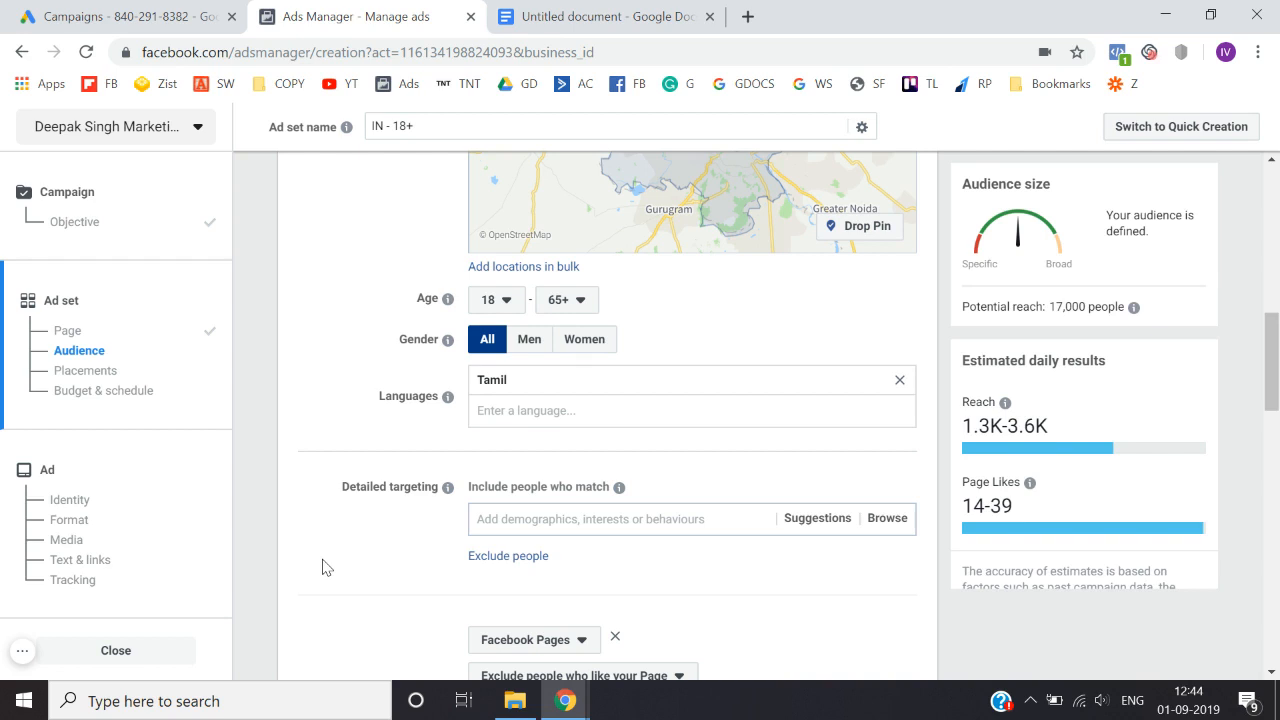
click(899, 384)
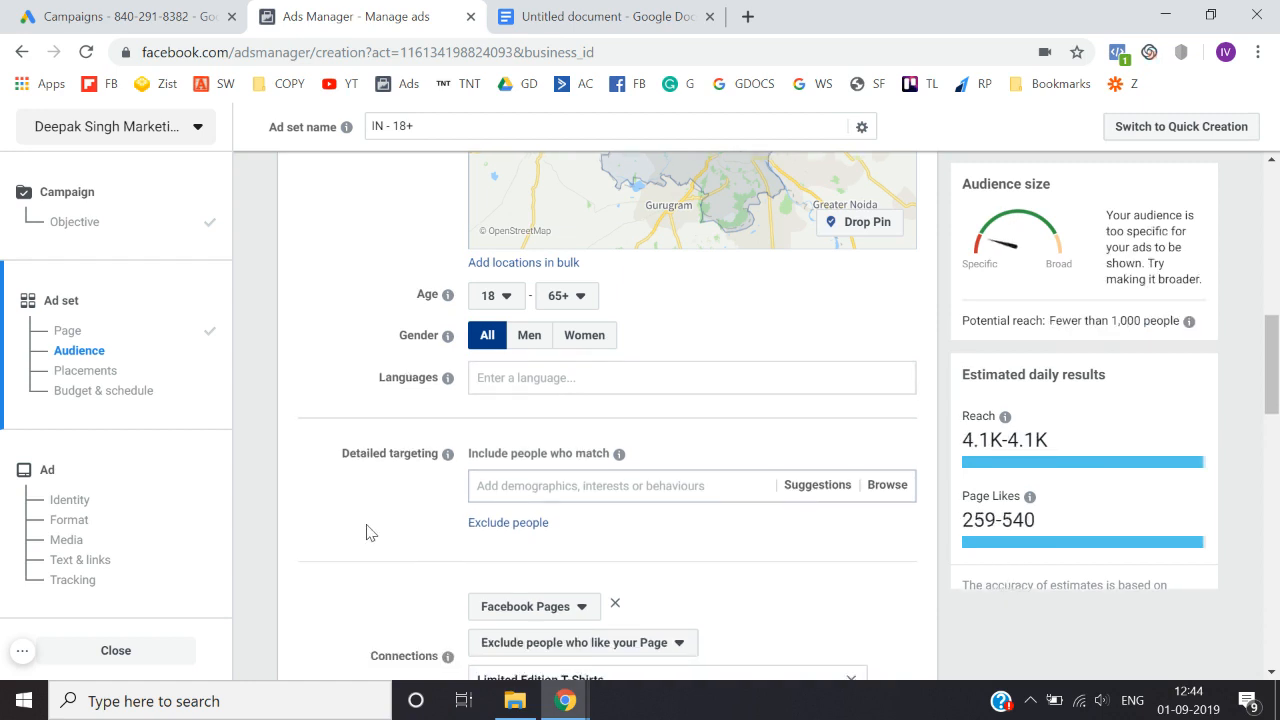
Step: Try searching the detailed targeting options for flipkar, and clear the search text
scroll(366, 531, down, 1)
scroll(368, 528, down, 1)
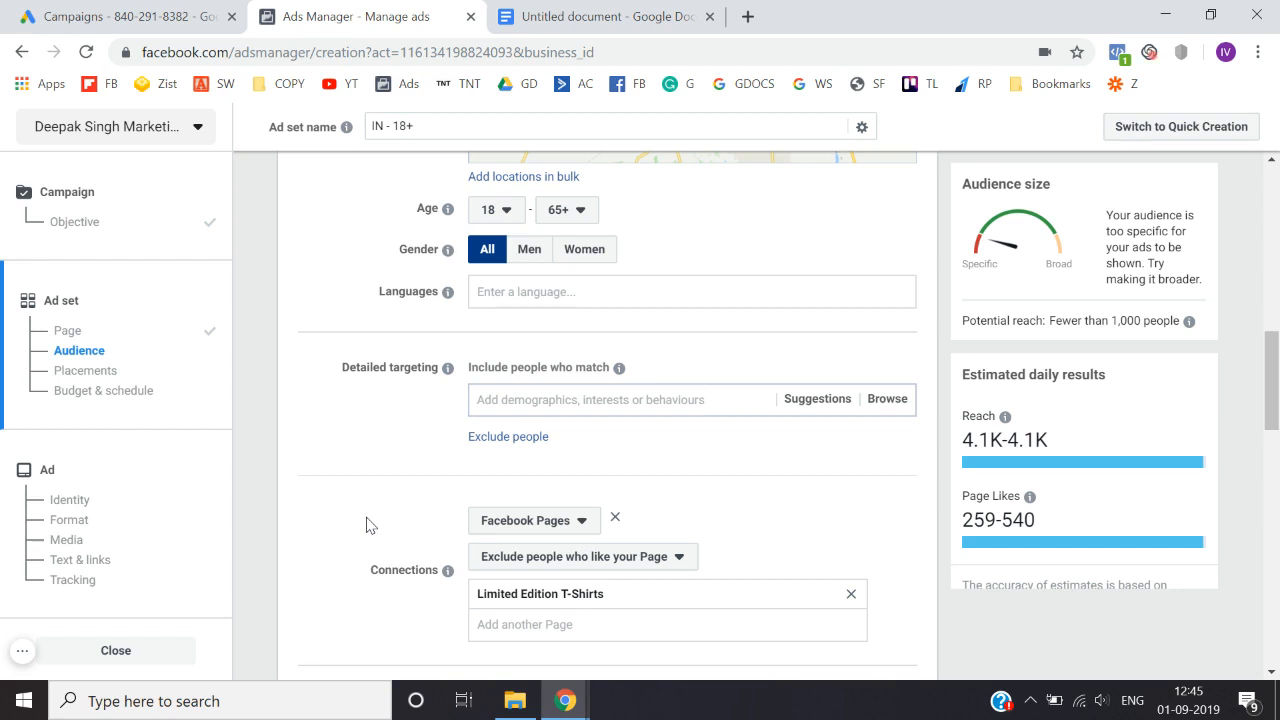
scroll(369, 526, down, 1)
click(521, 342)
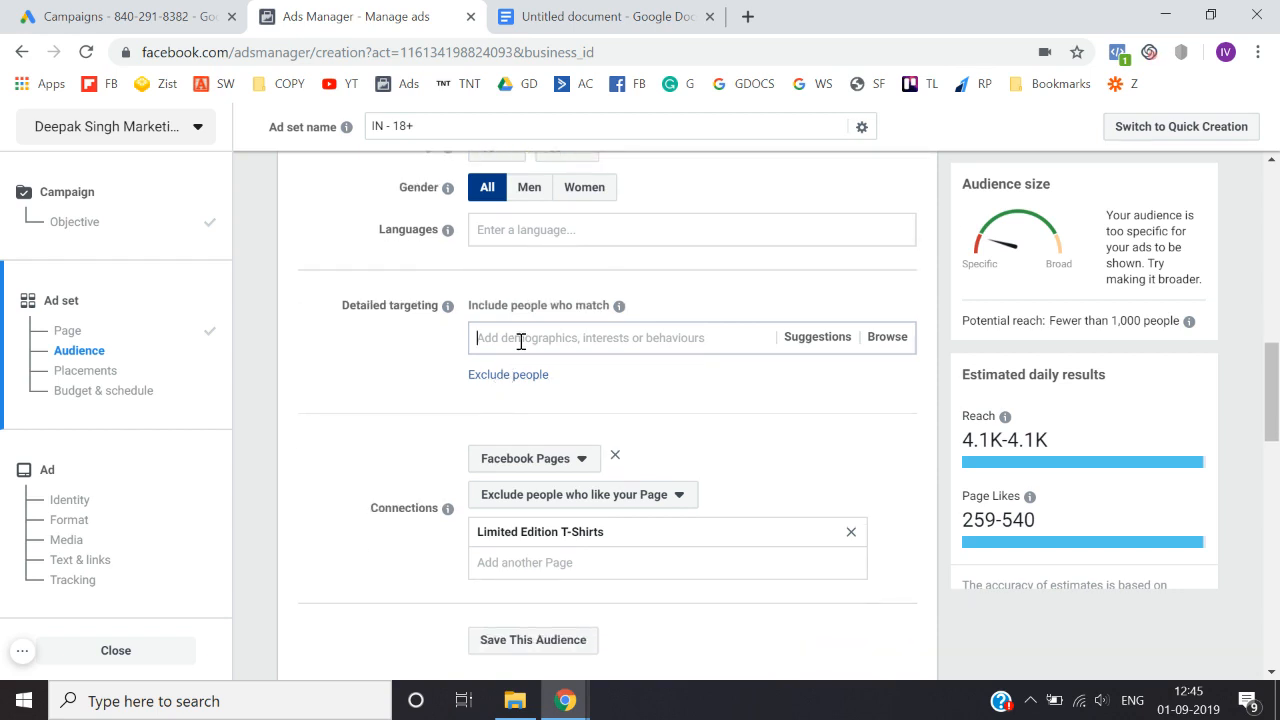
text(flipkar)
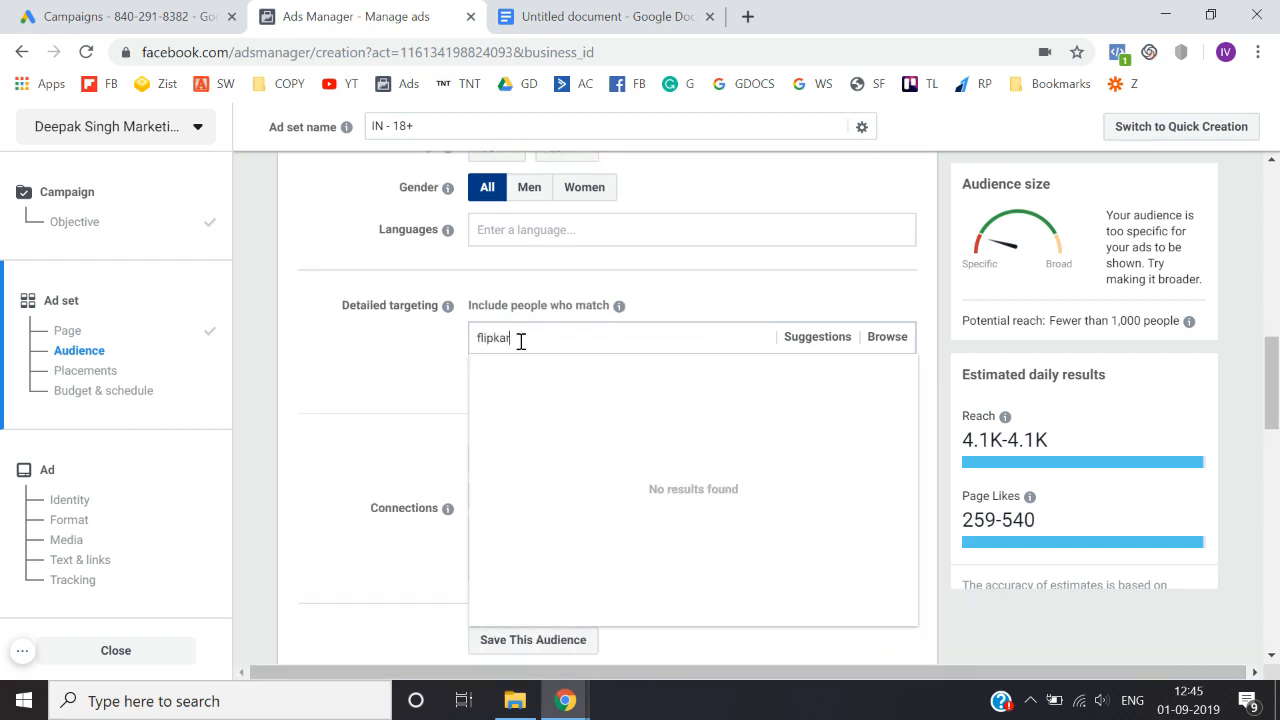
key(BackSpace)
key(BackSpace)
key(BackSpace)
key(BackSpace)
key(BackSpace)
key(BackSpace)
key(BackSpace)
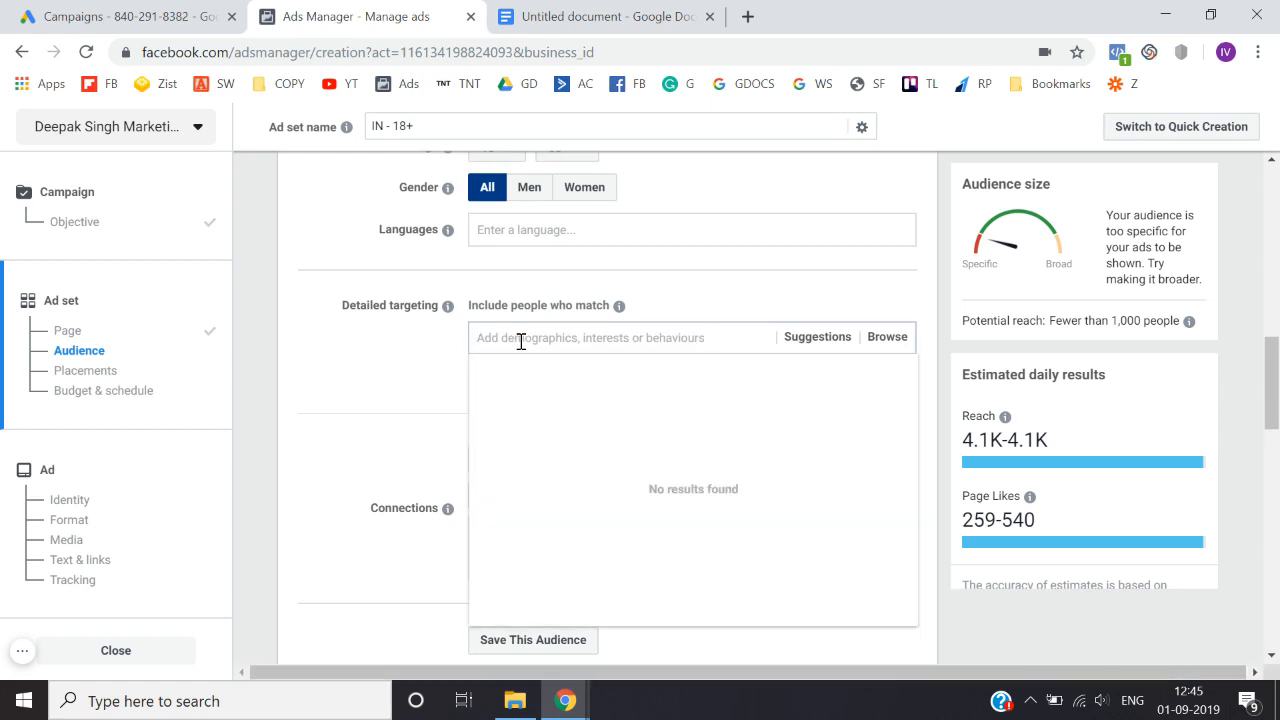
Step: Add the interest myntra and the suggested interest Myntra.com to the detailed targeting
text(myntra)
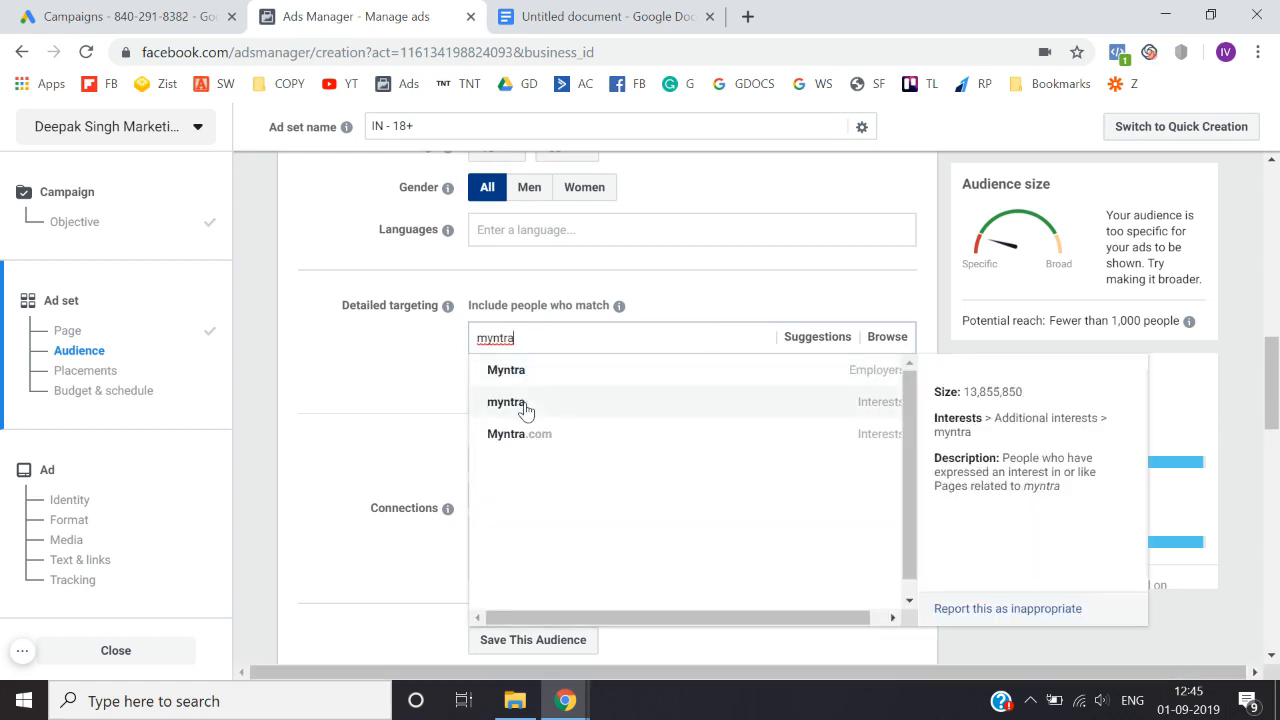
click(525, 404)
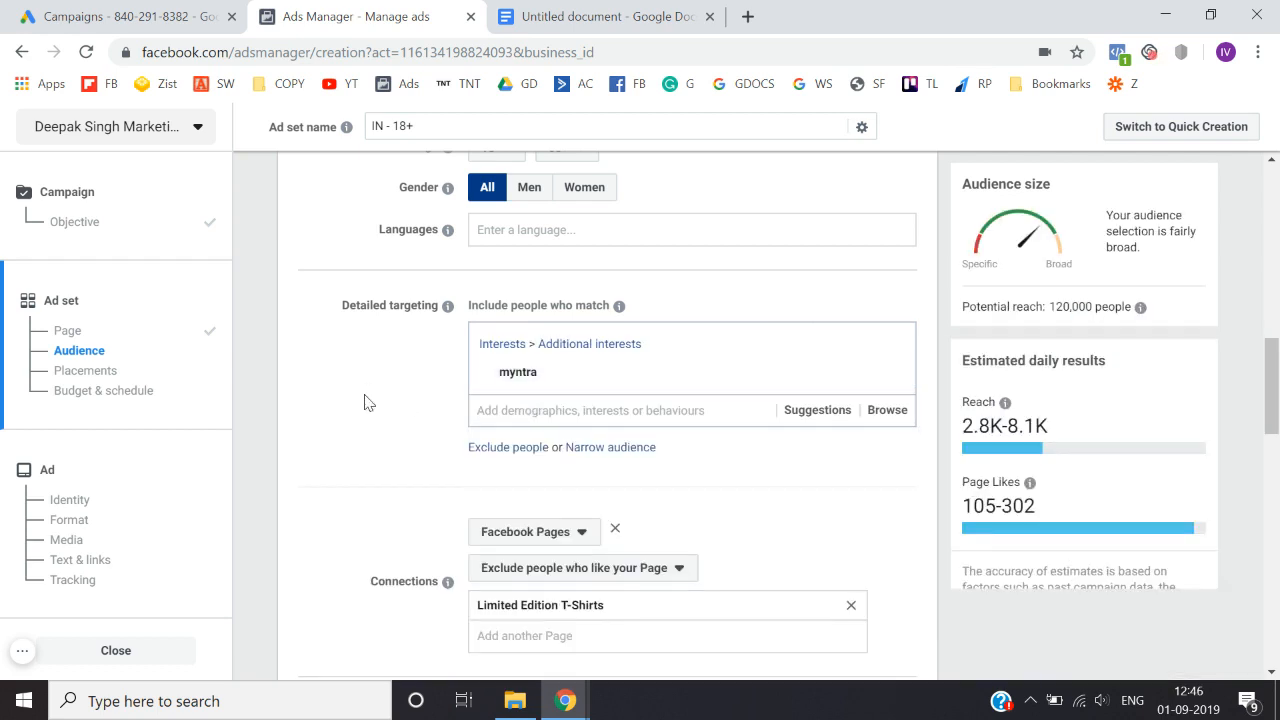
scroll(364, 402, up, 2)
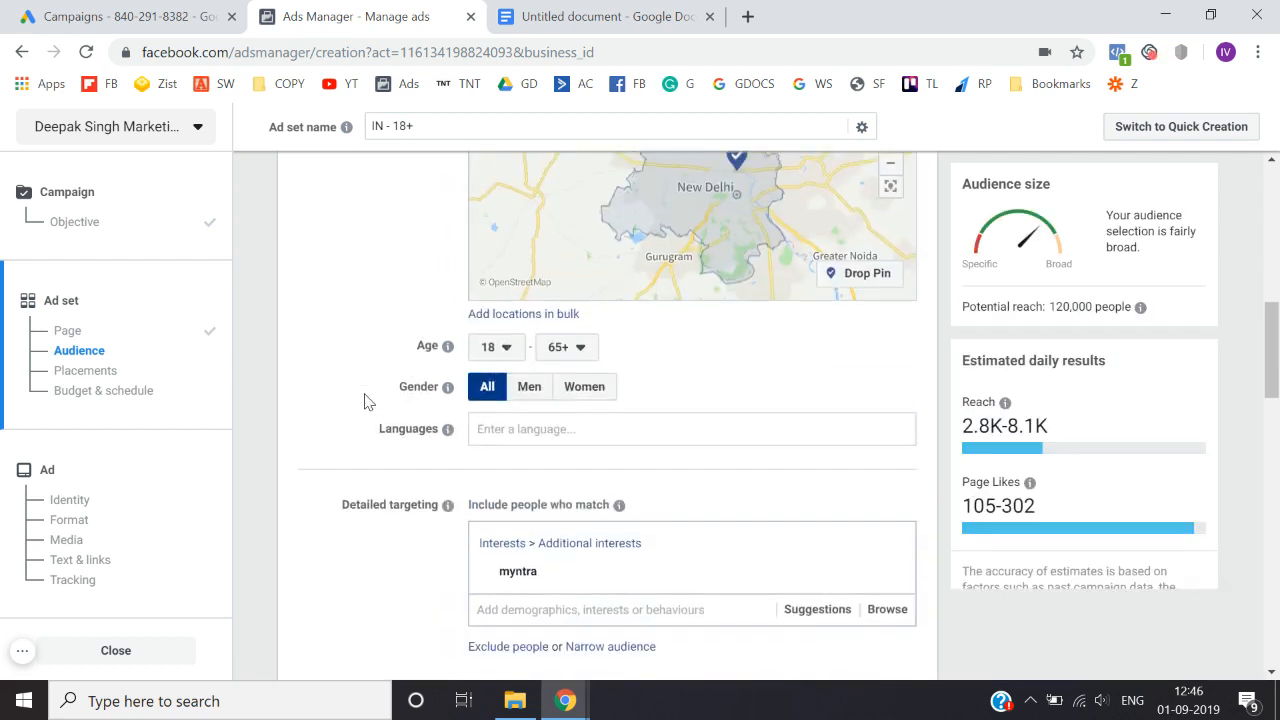
scroll(364, 402, down, 1)
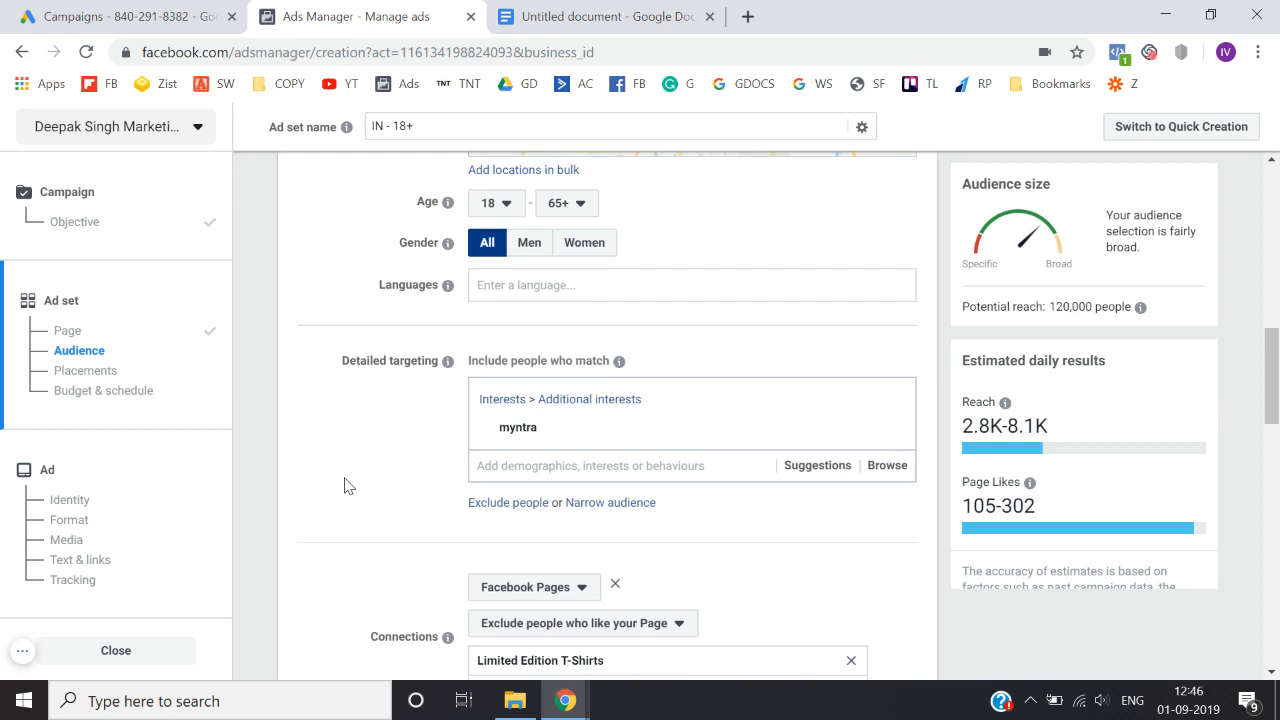
scroll(346, 486, down, 1)
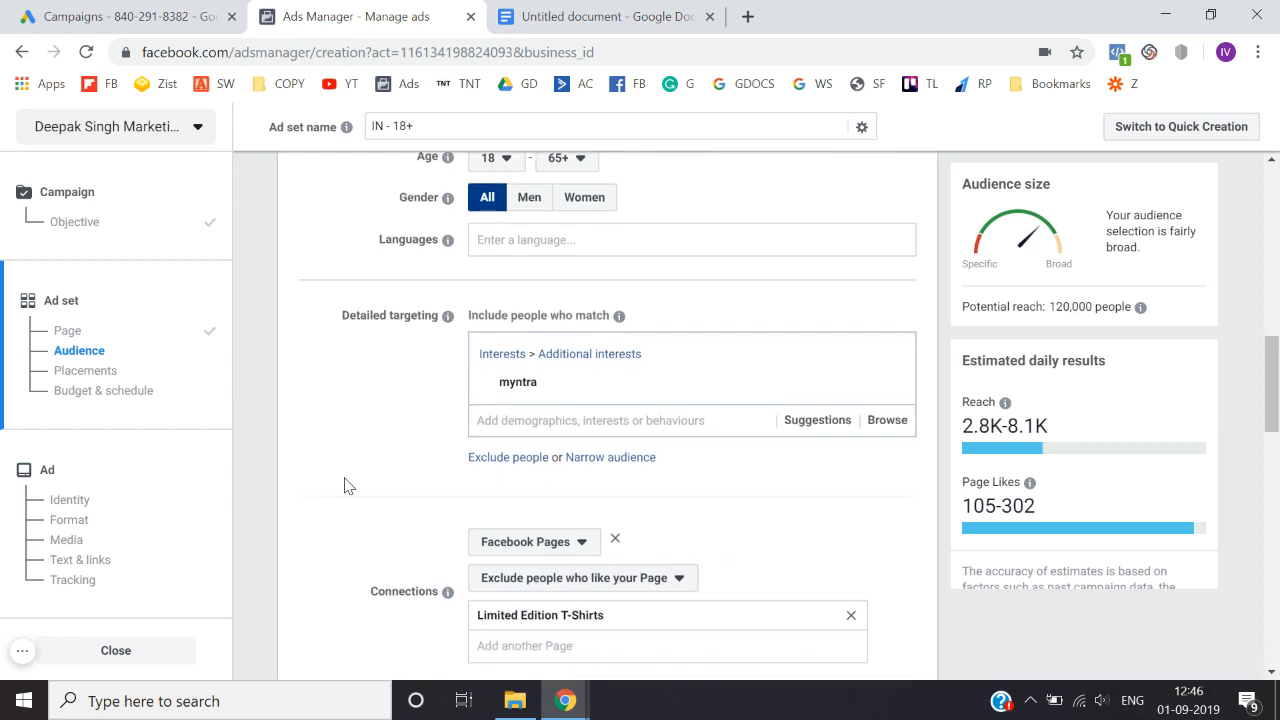
click(818, 420)
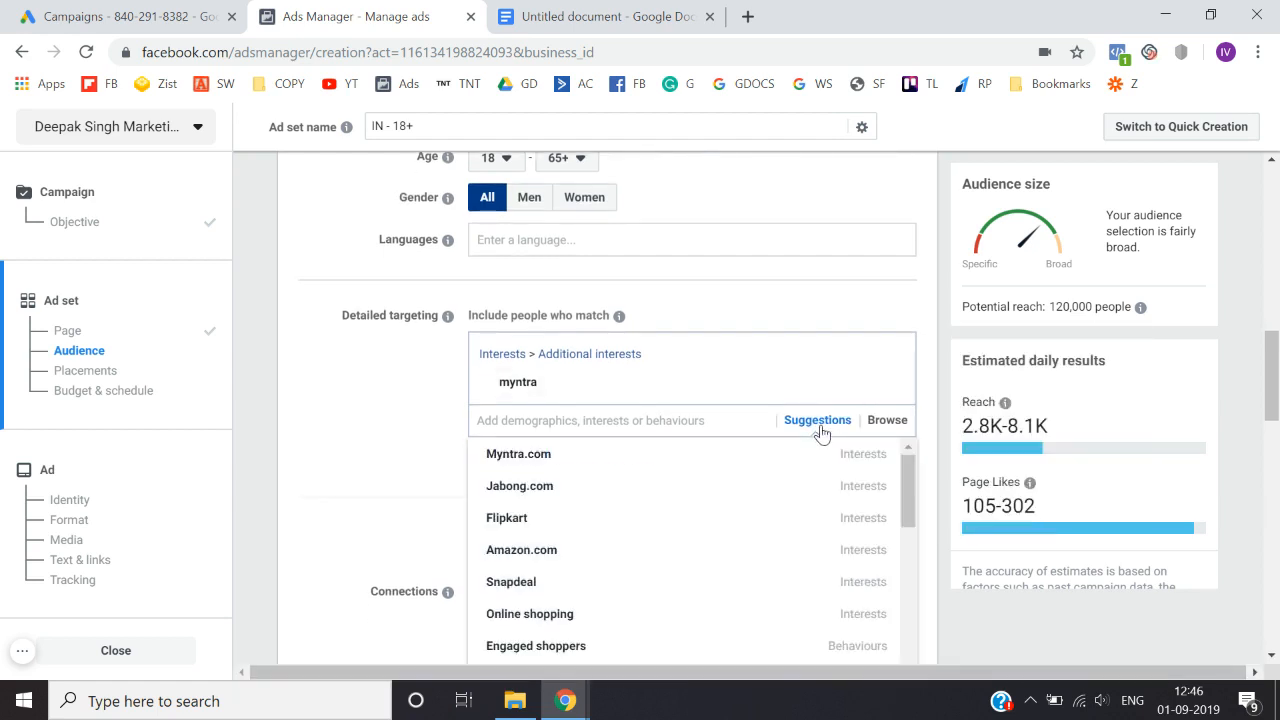
click(630, 462)
click(330, 422)
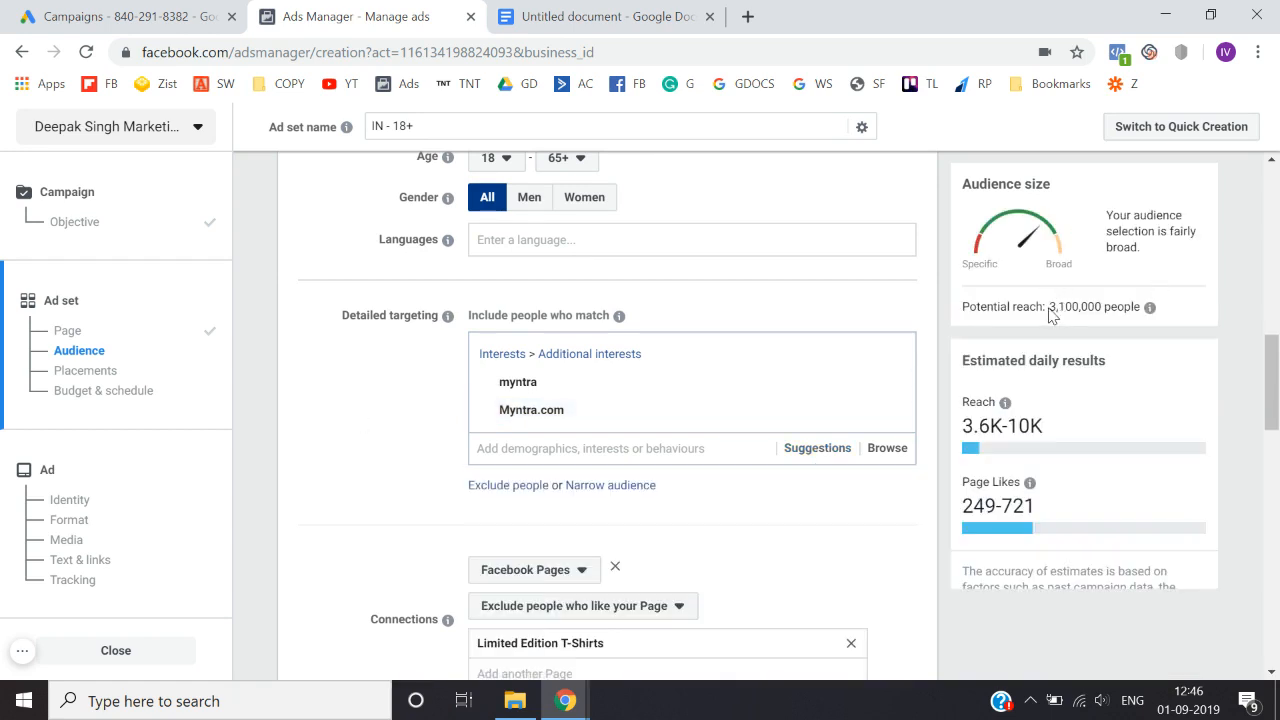
Step: Examine the potential reach figure of the audience
mouse_move(1053, 306)
mouse_down()
mouse_move(1105, 308)
mouse_move(1045, 307)
mouse_up()
click(1105, 308)
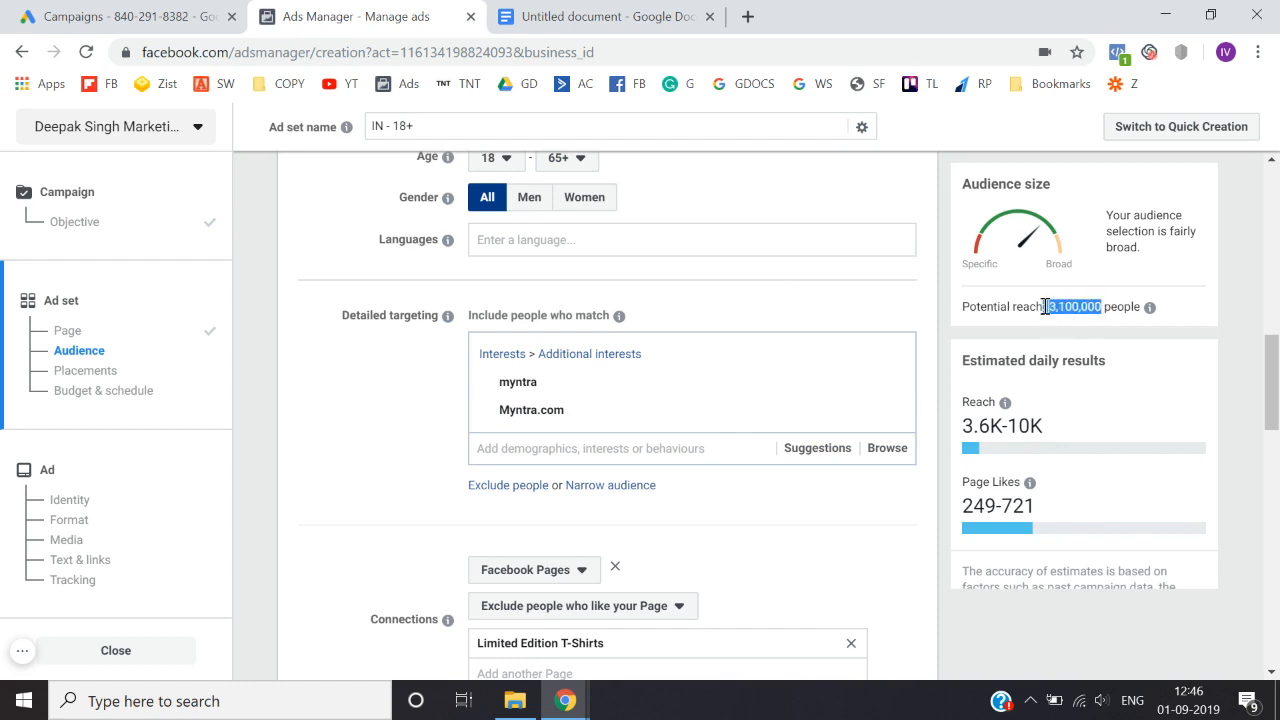
click(1045, 307)
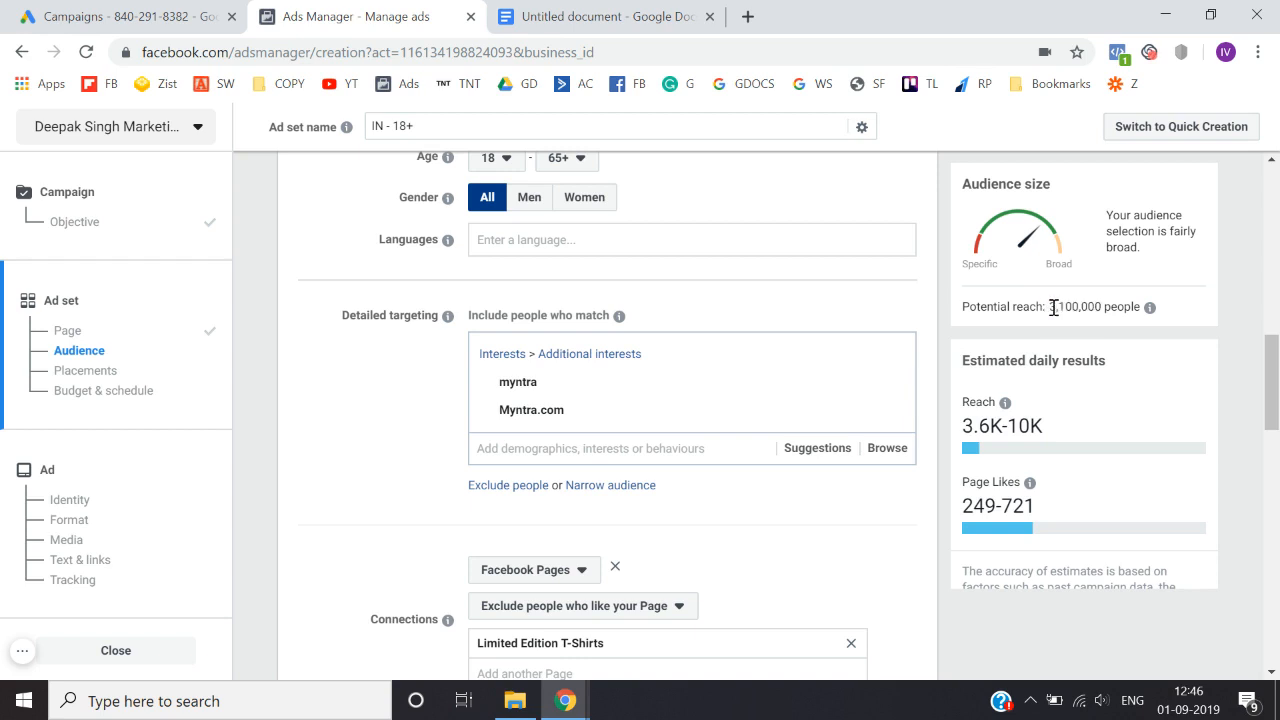
Step: Recheck the potential reach number in the audience size summary
drag(1053, 308, 1105, 305)
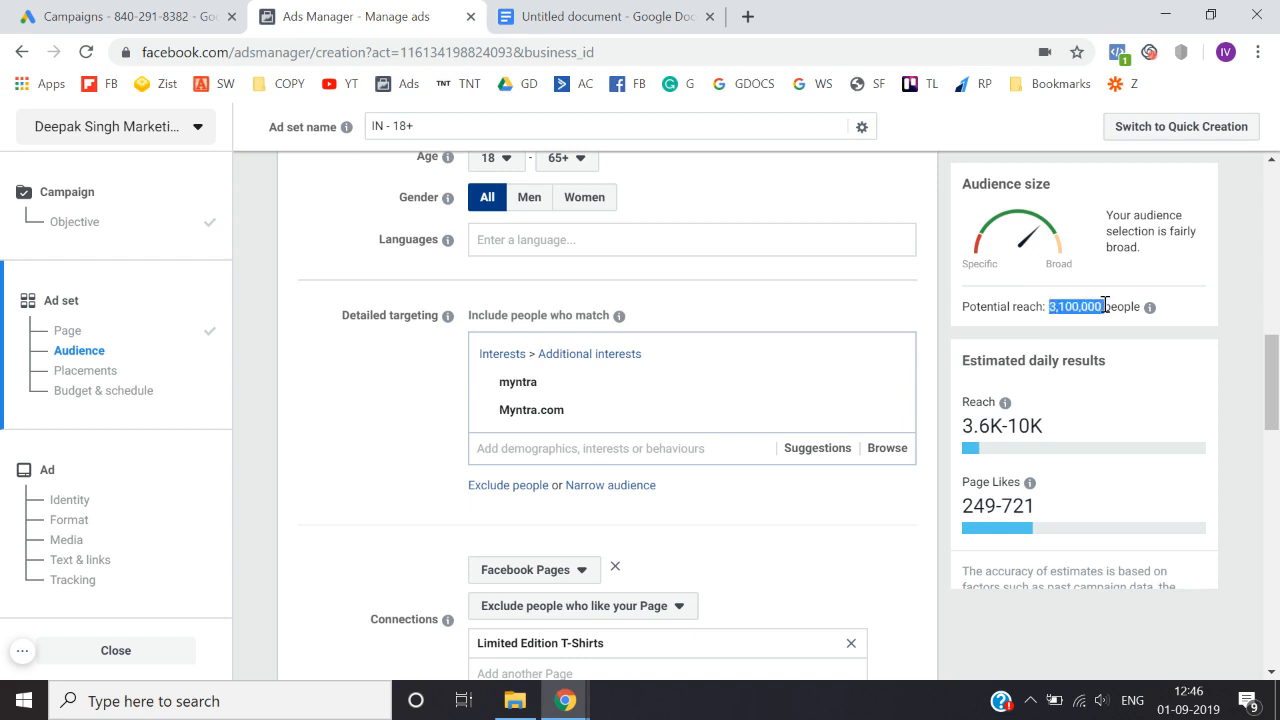
click(1105, 305)
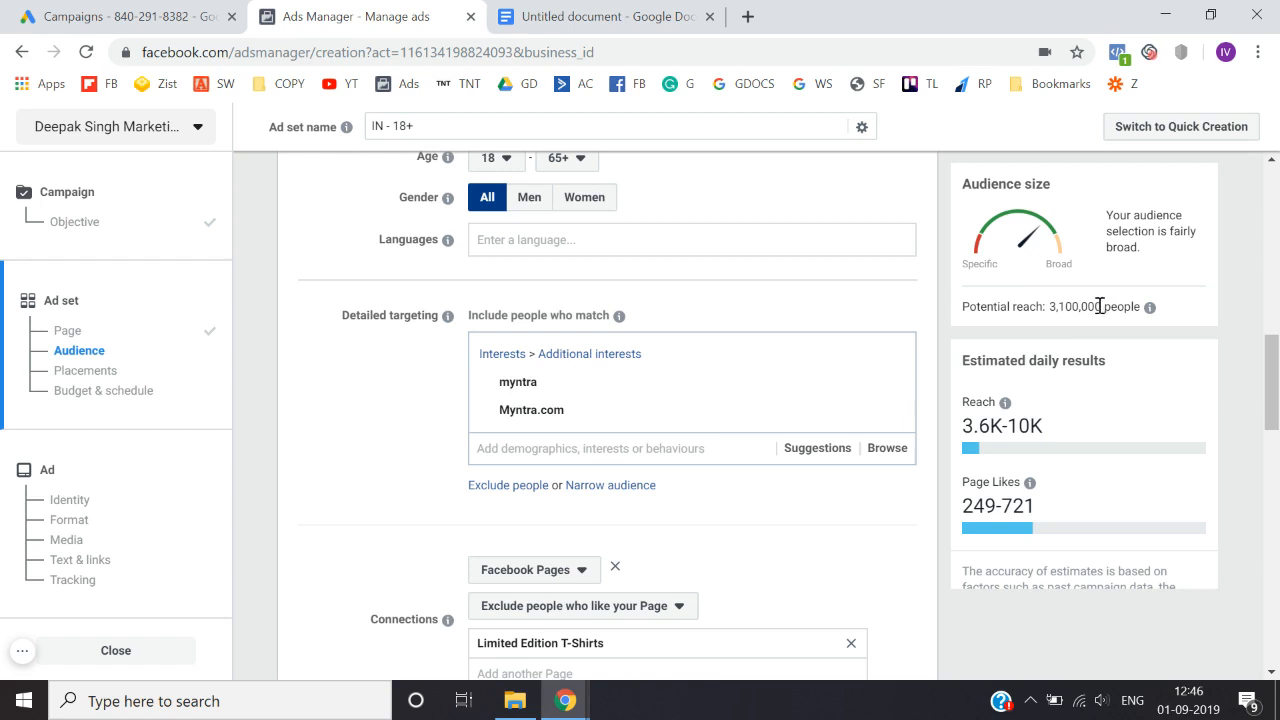
drag(1103, 305, 1045, 309)
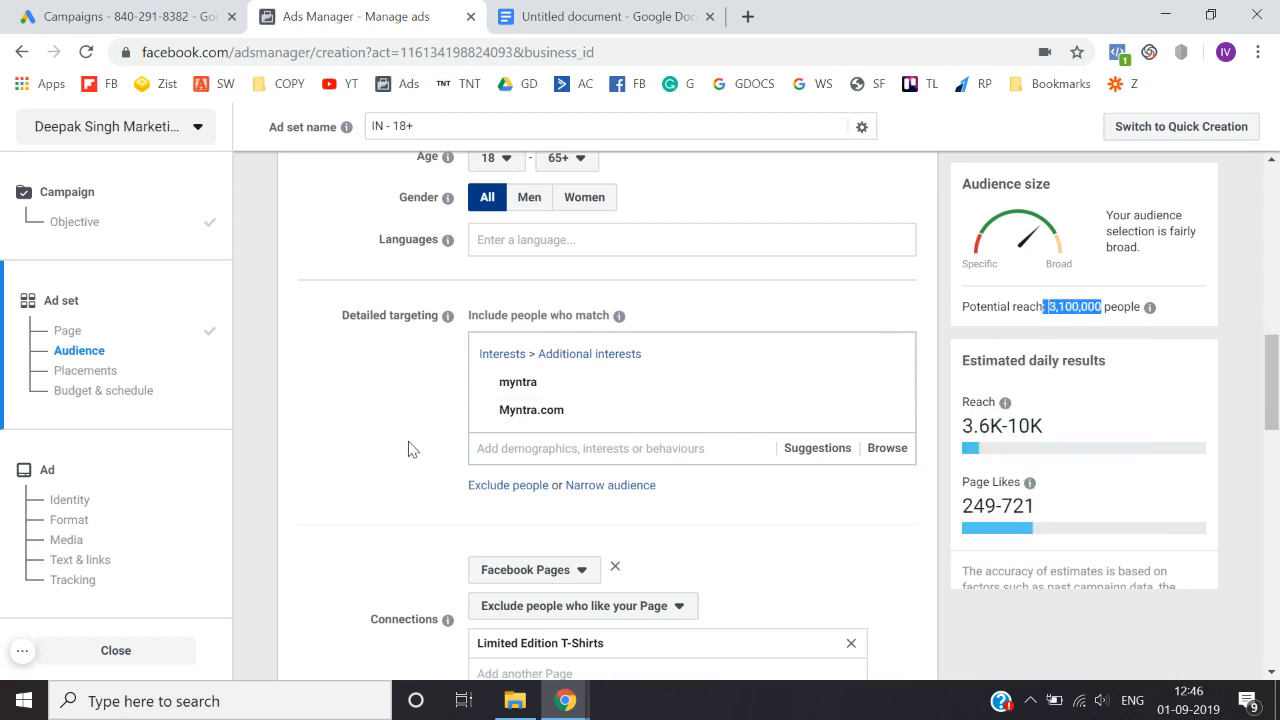
Step: Review the campaign's objective settings, including the Page Likes engagement type and the campaign name
scroll(408, 449, up, 4)
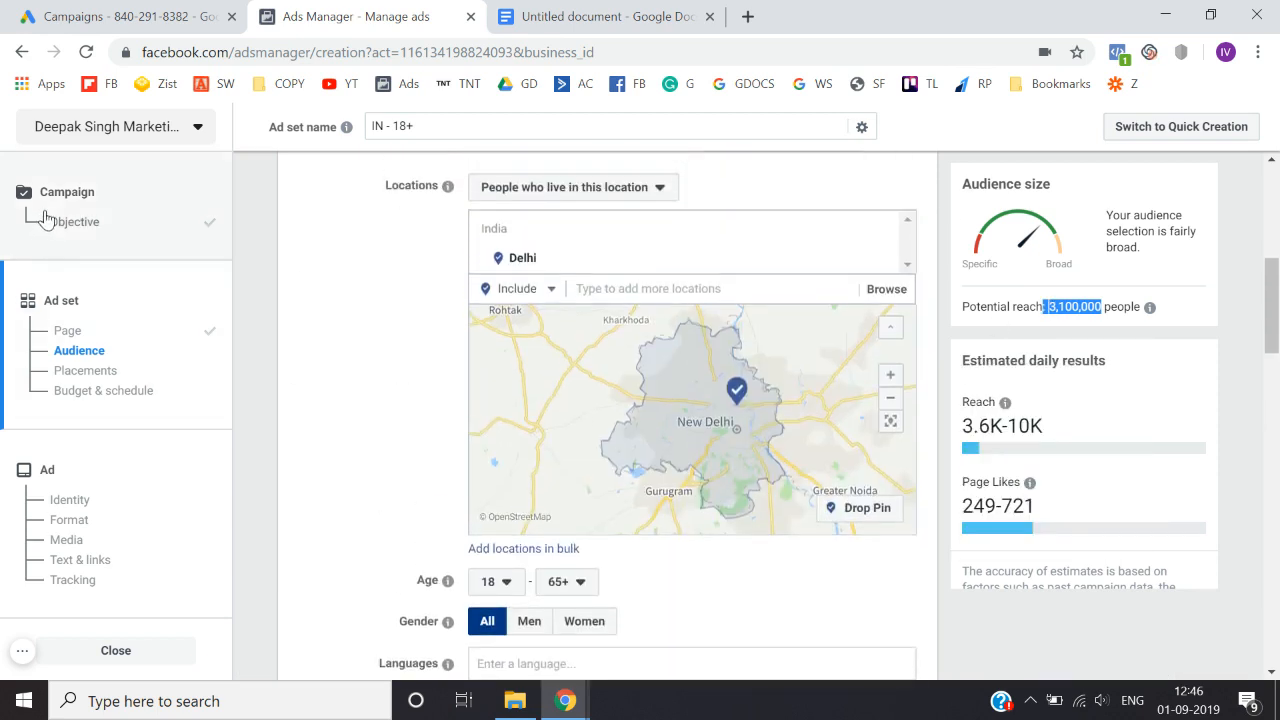
click(80, 236)
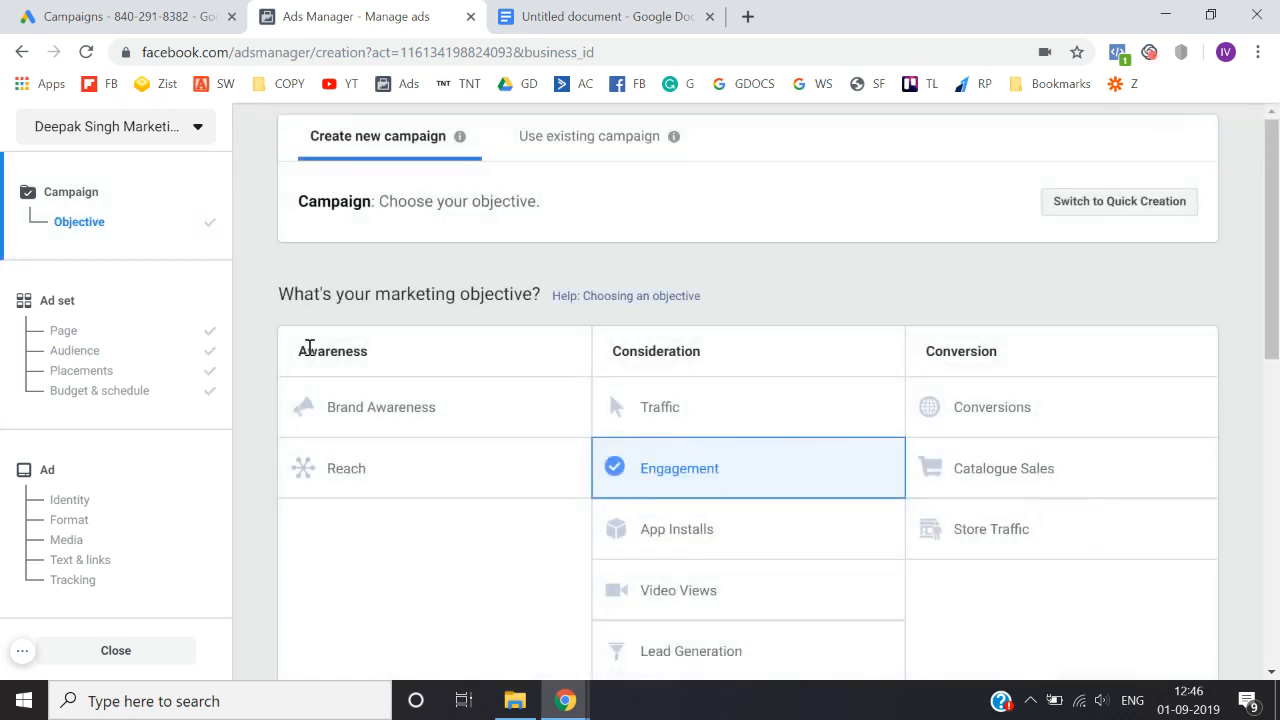
scroll(265, 432, down, 3)
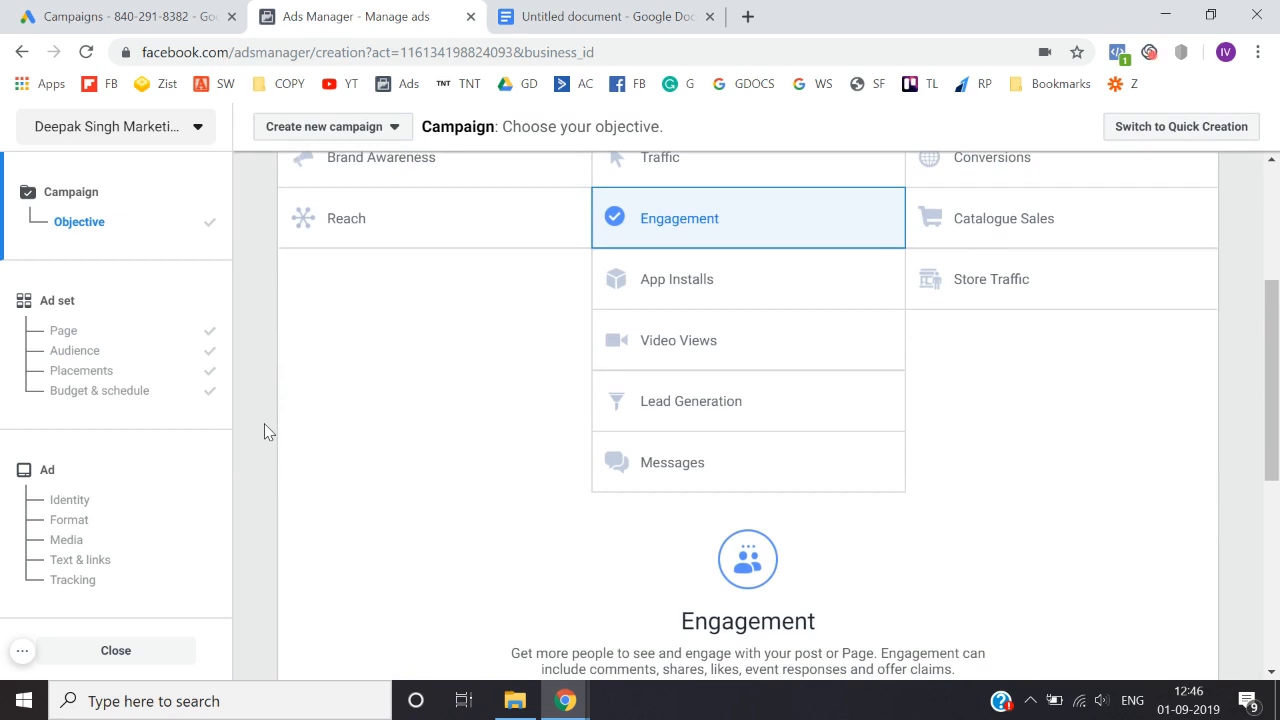
scroll(265, 432, down, 2)
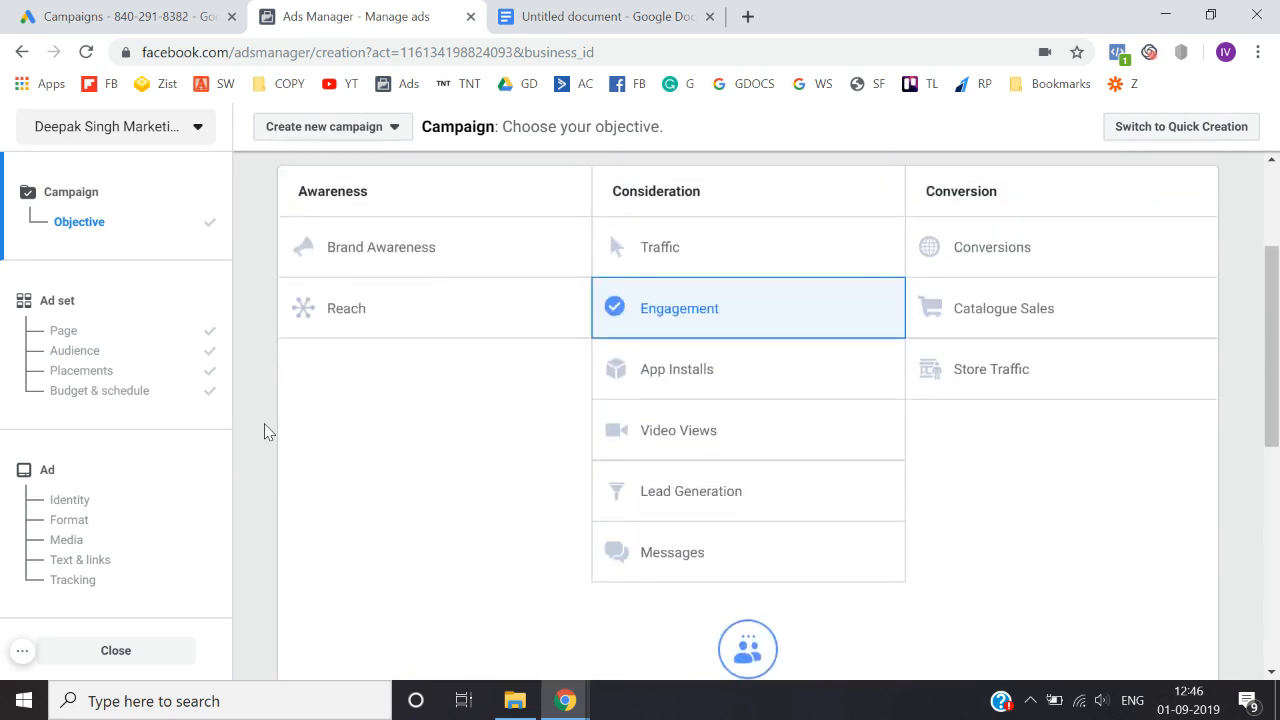
scroll(264, 432, down, 5)
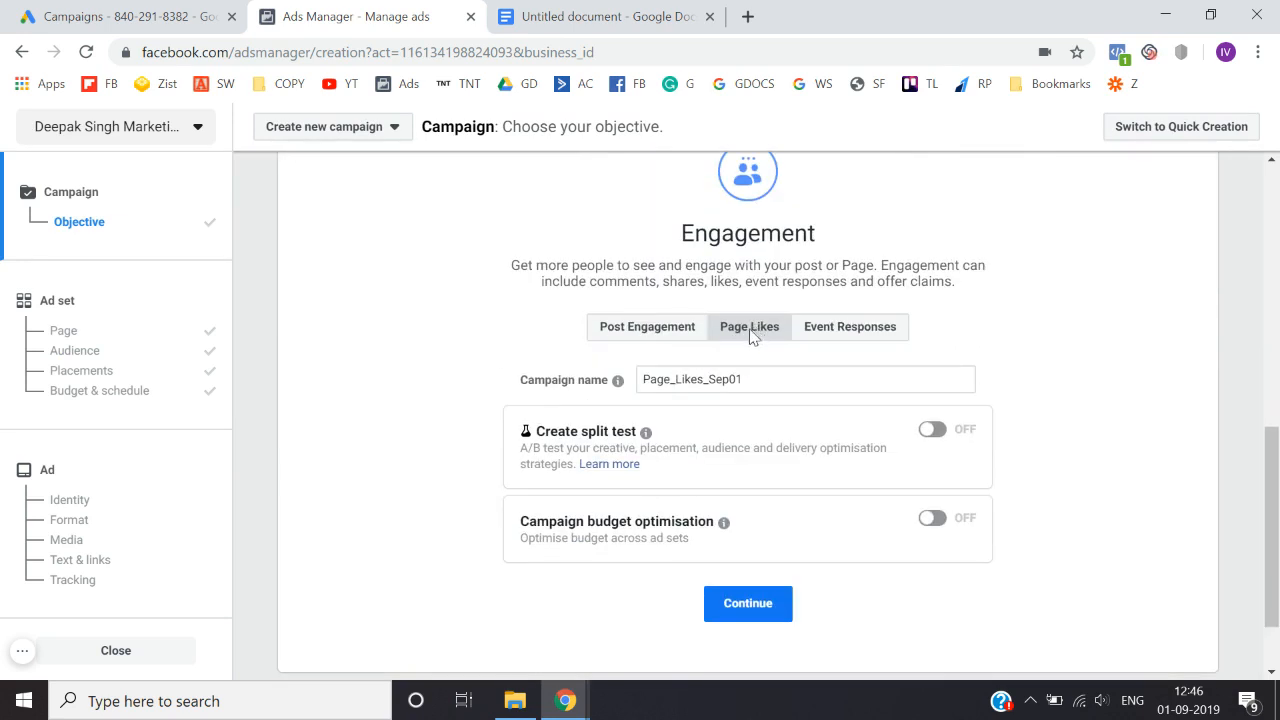
scroll(388, 468, down, 1)
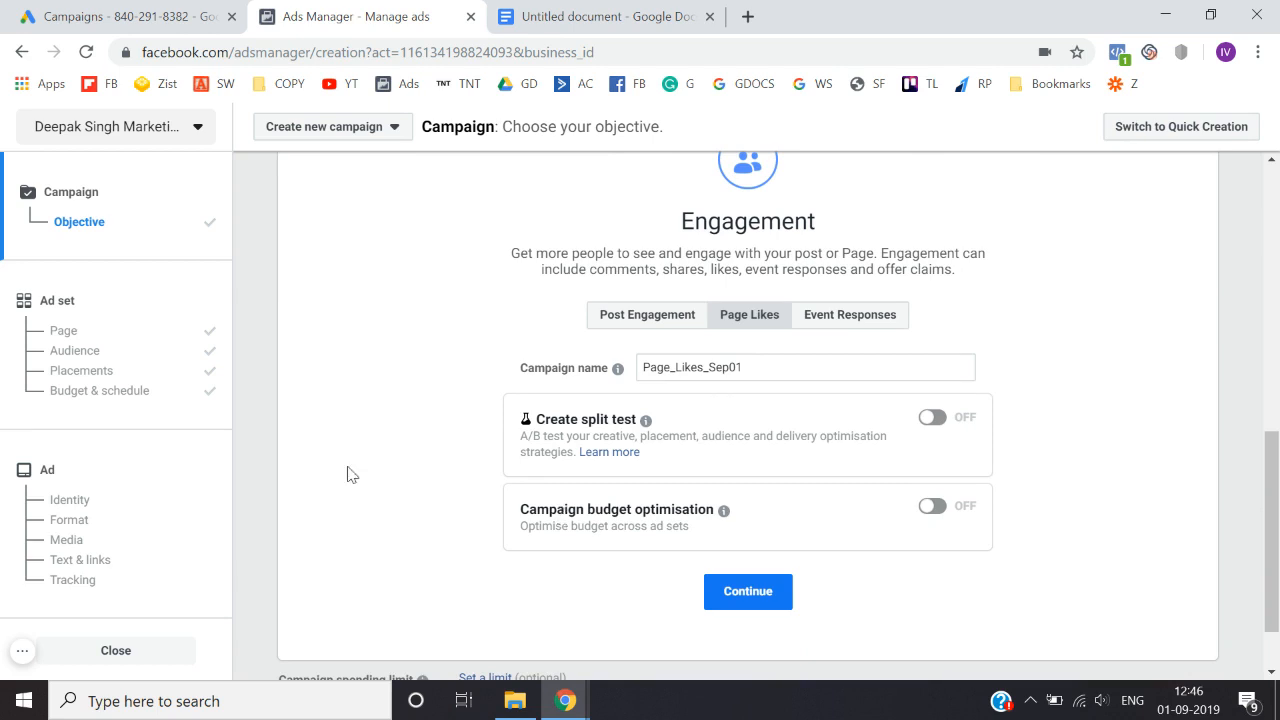
Step: Review the ad set's location, age and detailed targeting settings, including the Myntra.com interest details
click(66, 332)
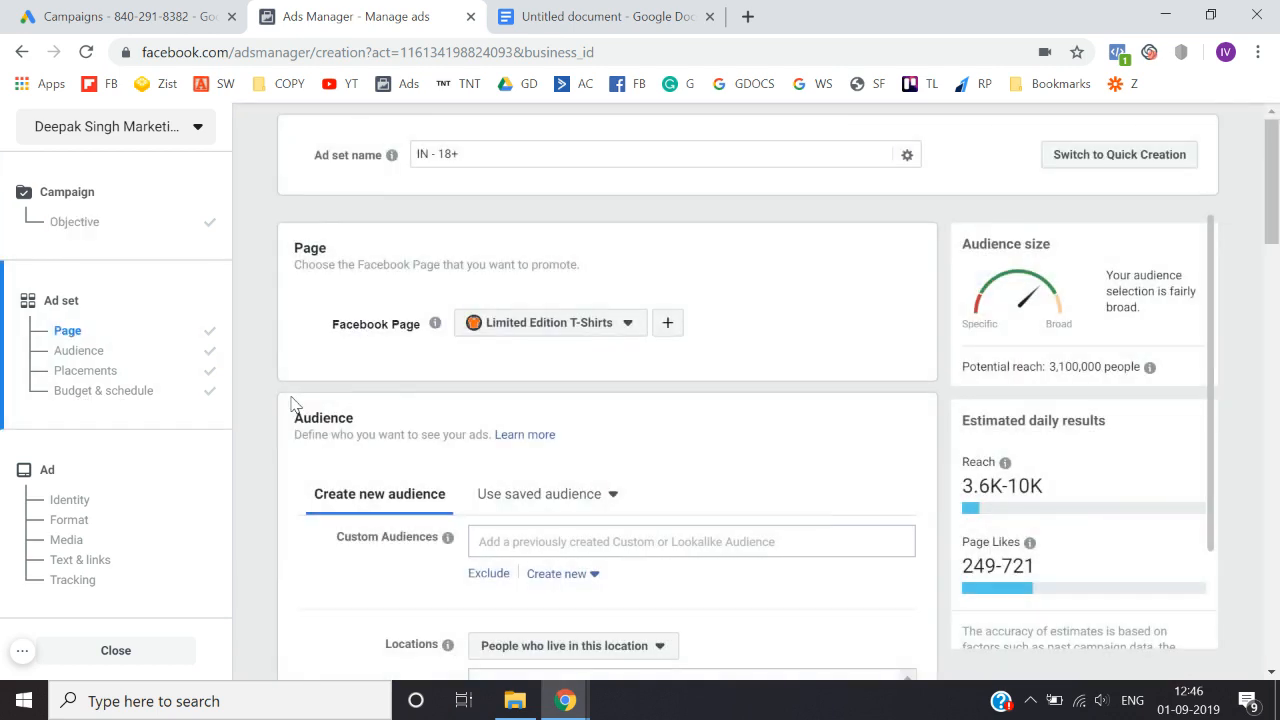
scroll(296, 403, down, 5)
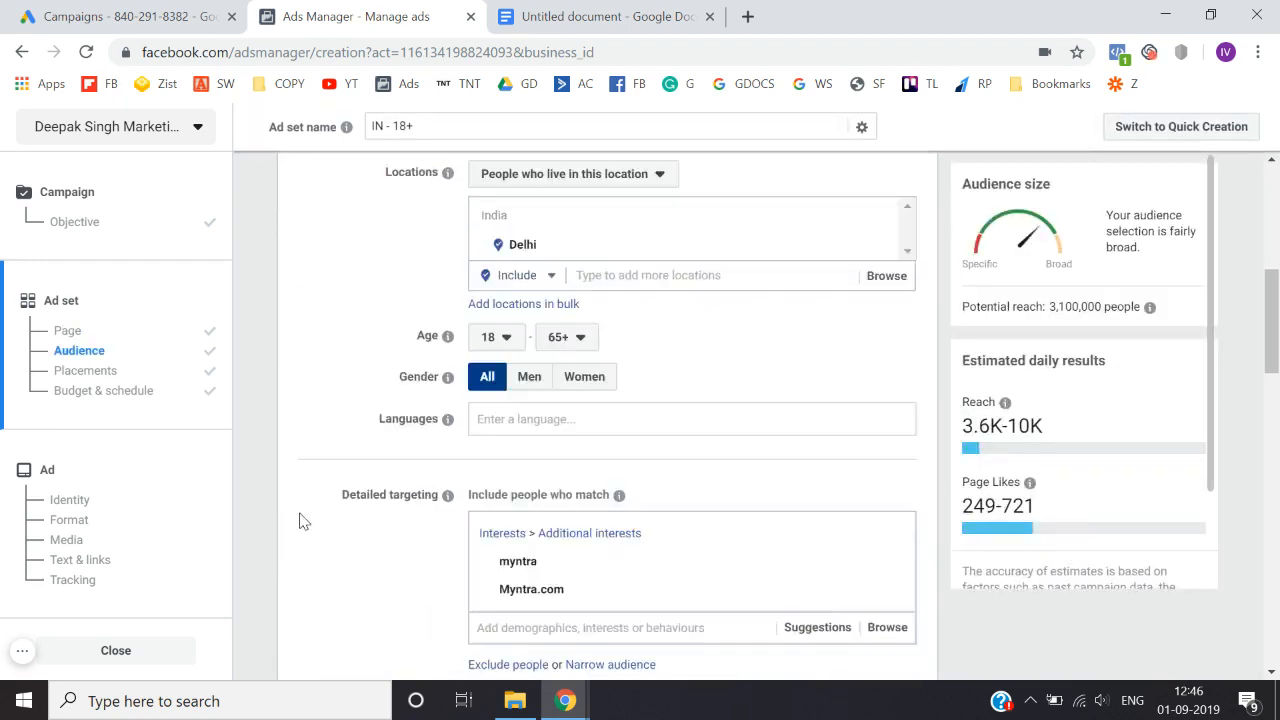
scroll(300, 519, up, 2)
scroll(331, 517, down, 1)
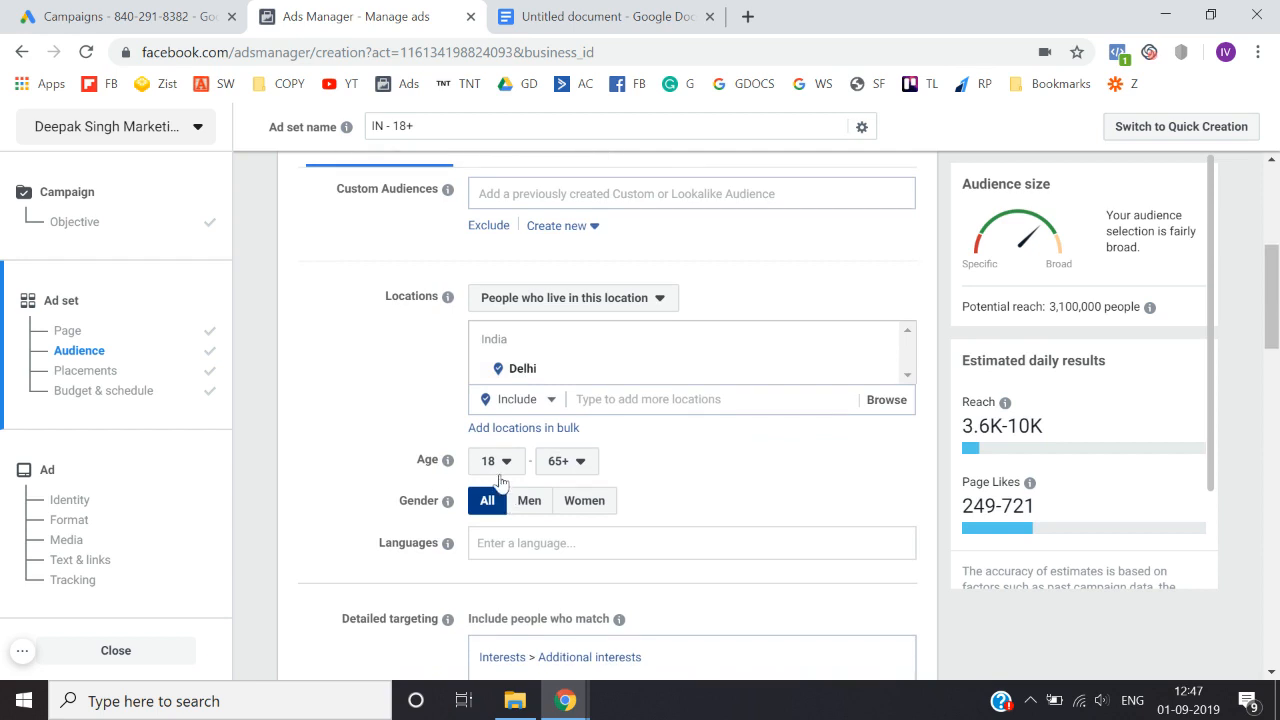
scroll(383, 591, down, 5)
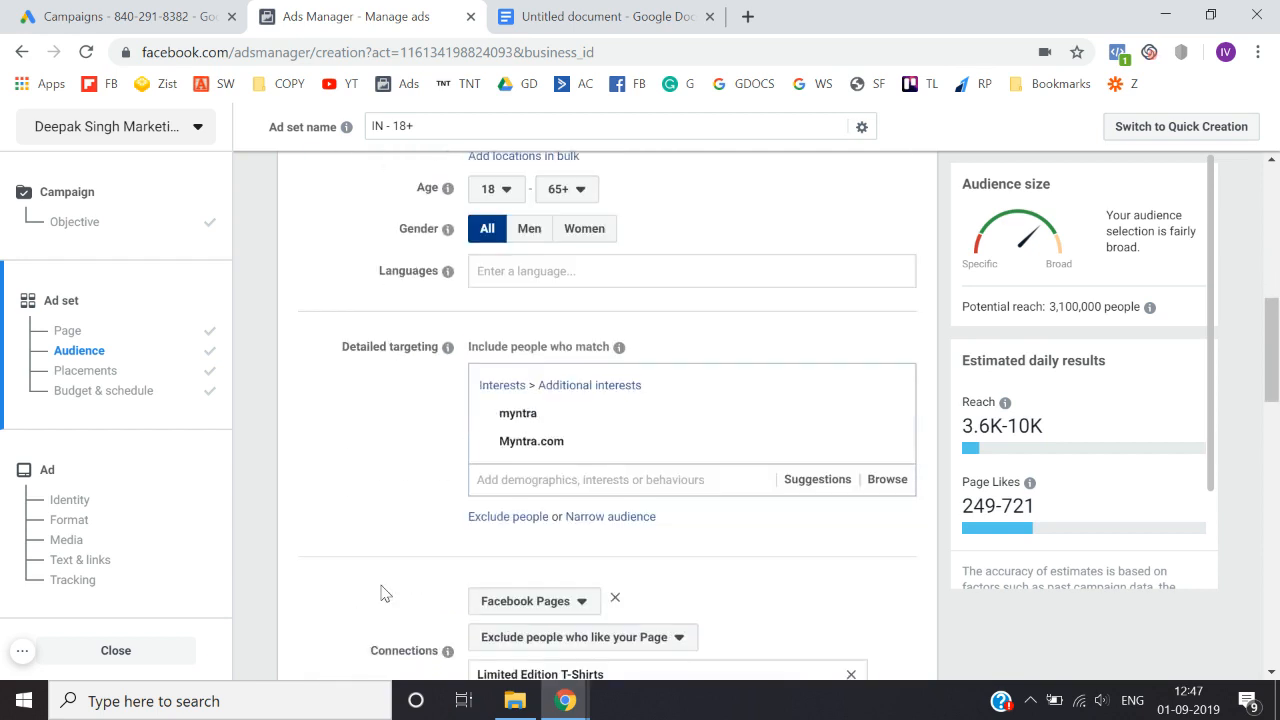
mouse_move(527, 445)
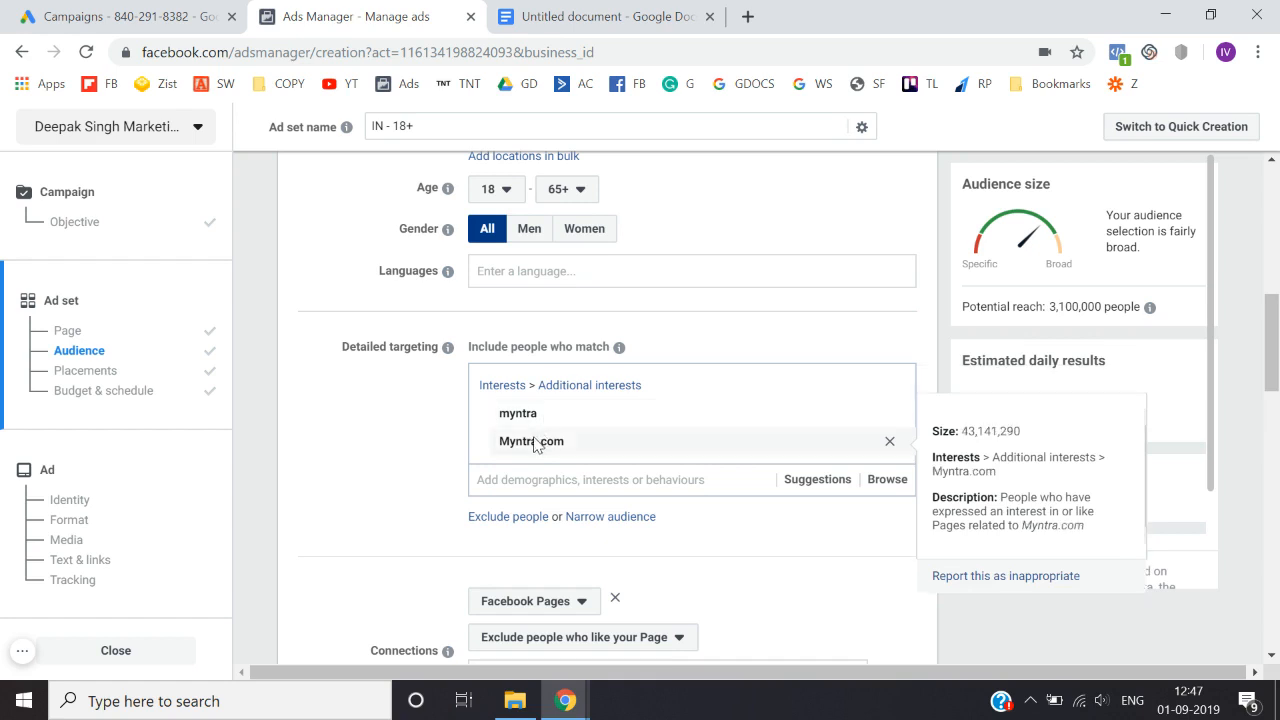
Step: Rename the ad set as myntra_Delhi_18+
scroll(395, 516, up, 10)
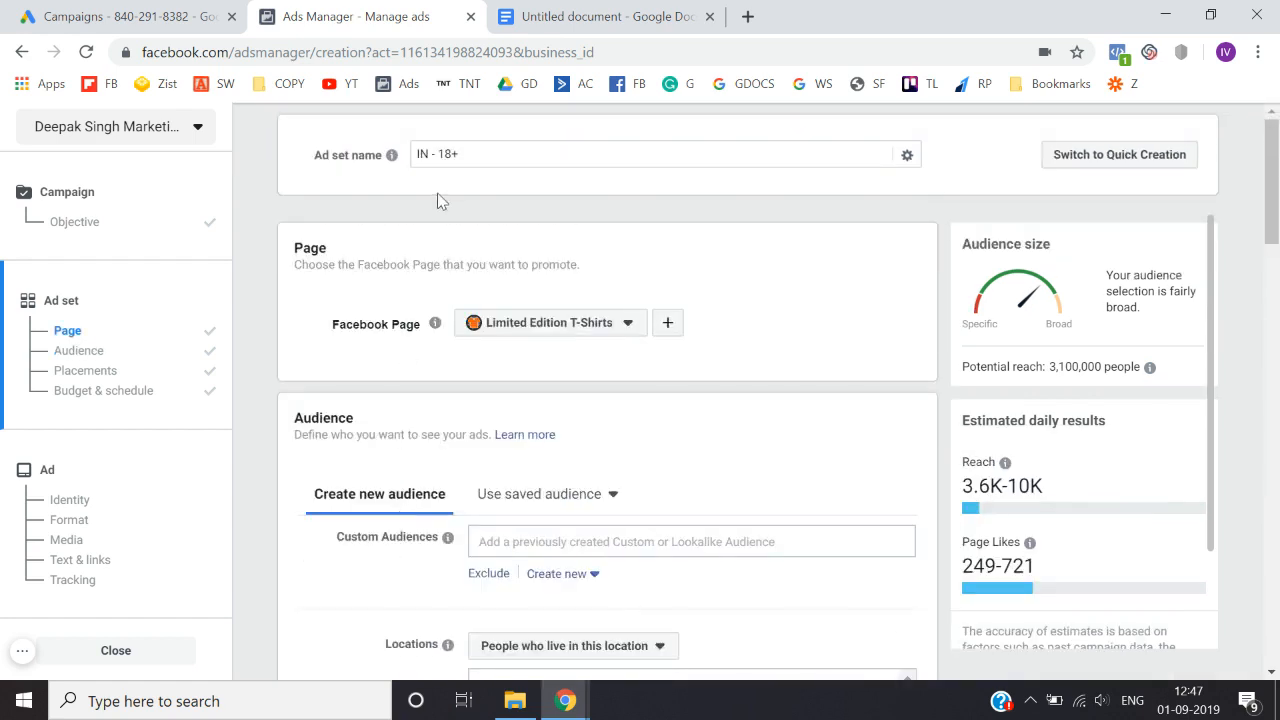
click(497, 164)
key(ctrl+a)
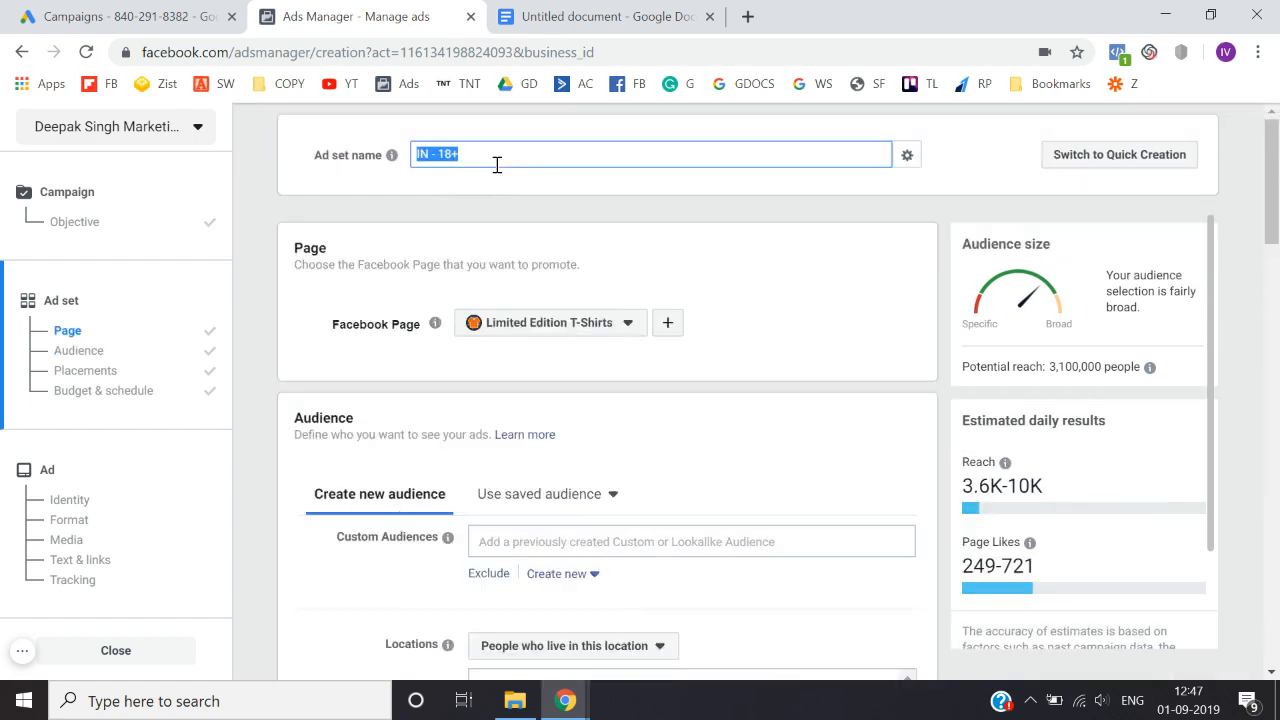
text(myntra_Delhi+18+)
click(381, 199)
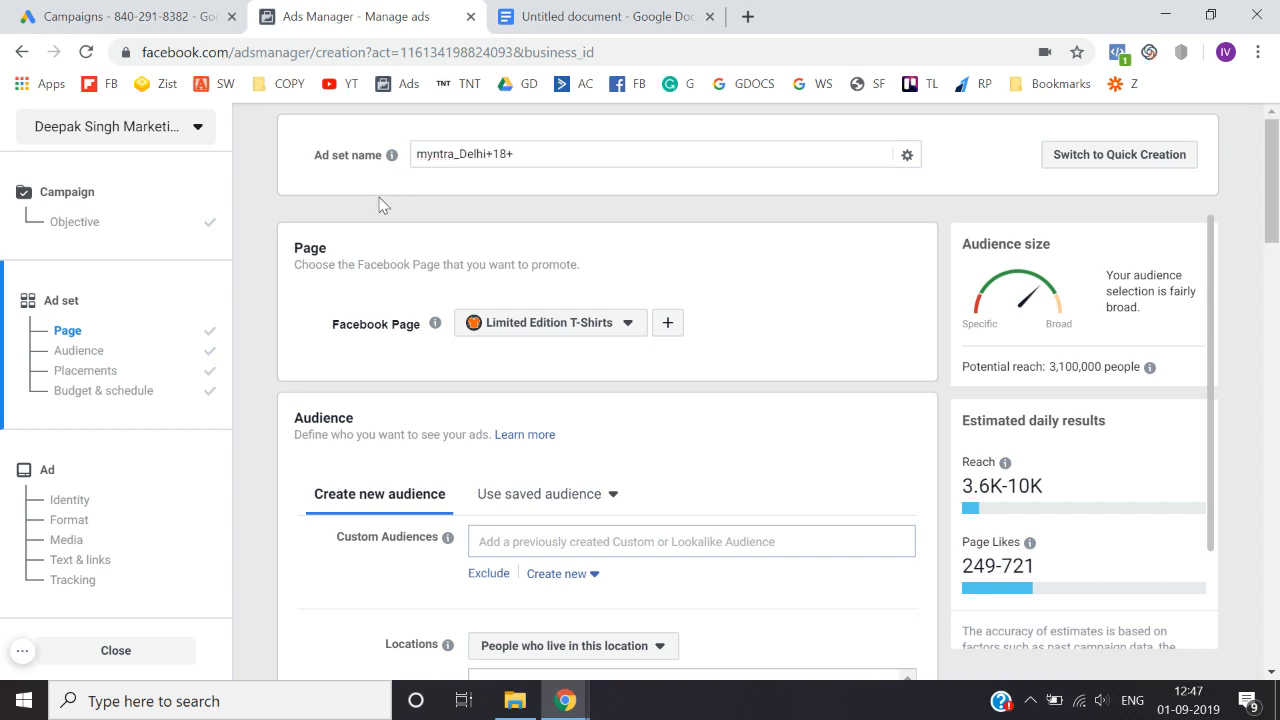
click(491, 156)
key(BackSpace)
text(_)
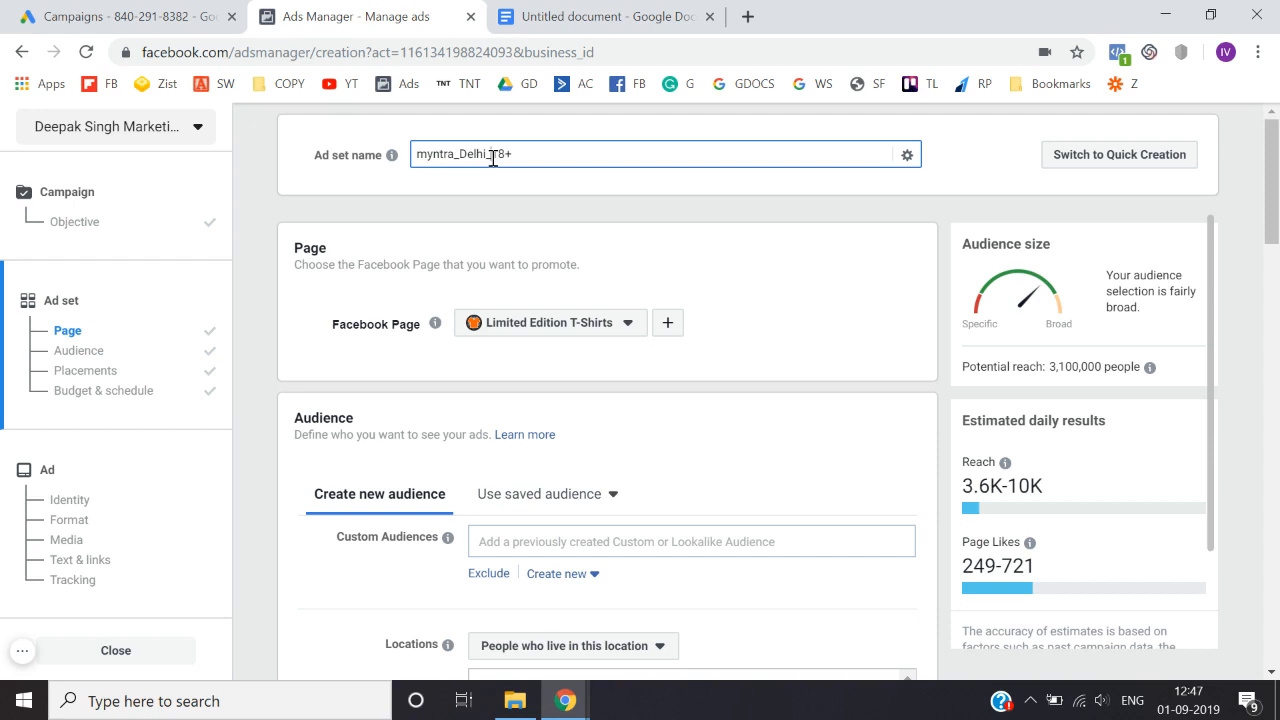
click(382, 195)
Step: Examine the available Facebook Pages connection types for the audience, and close the list without changing the selection
scroll(385, 203, down, 1)
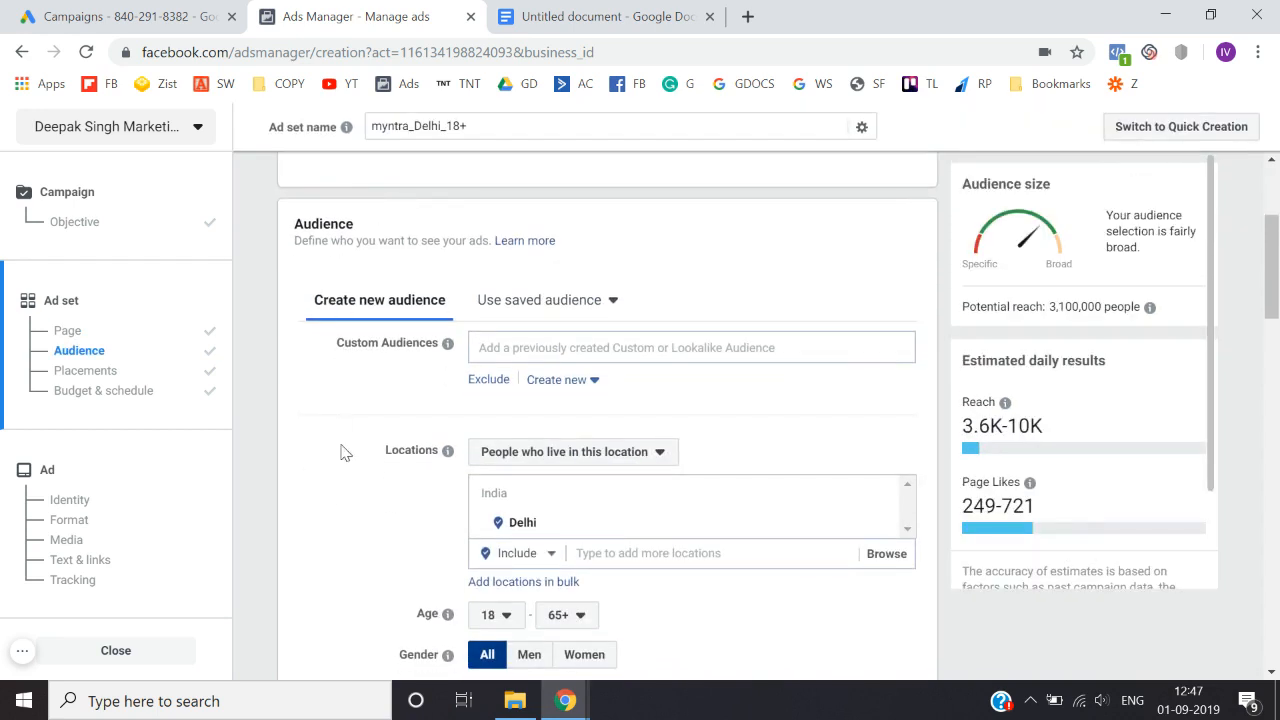
scroll(343, 450, down, 7)
scroll(340, 452, down, 1)
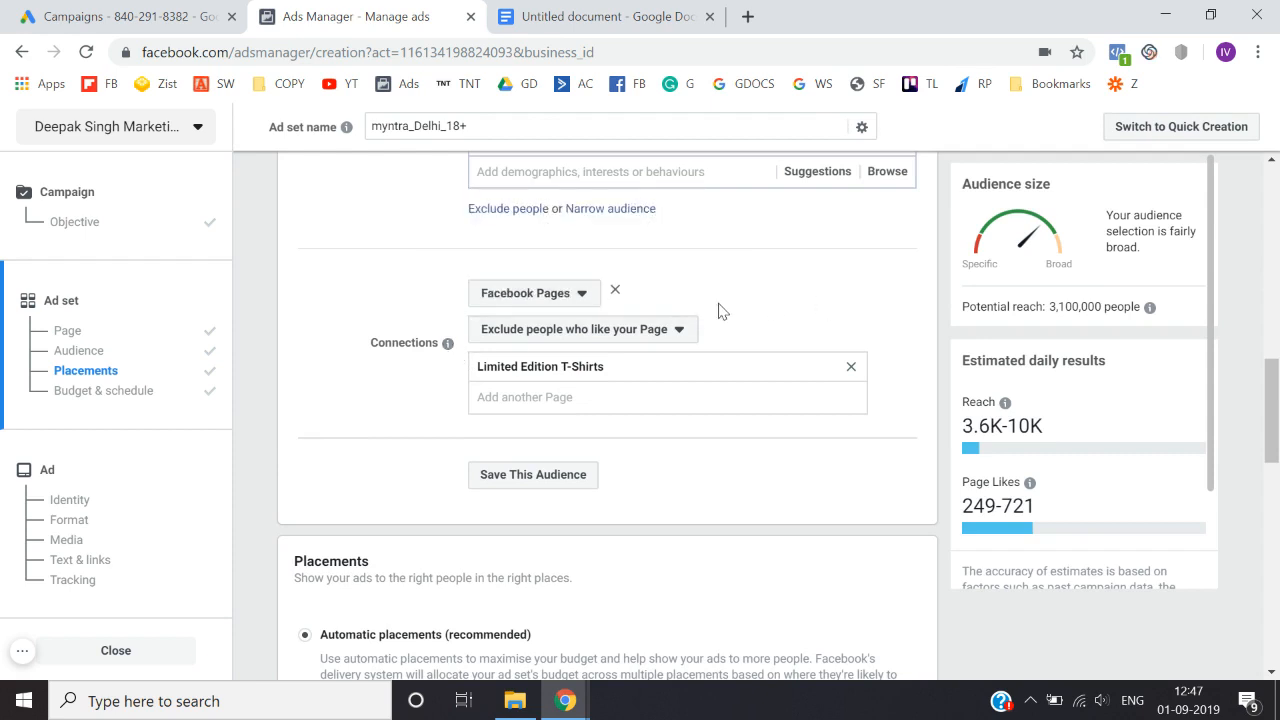
click(578, 305)
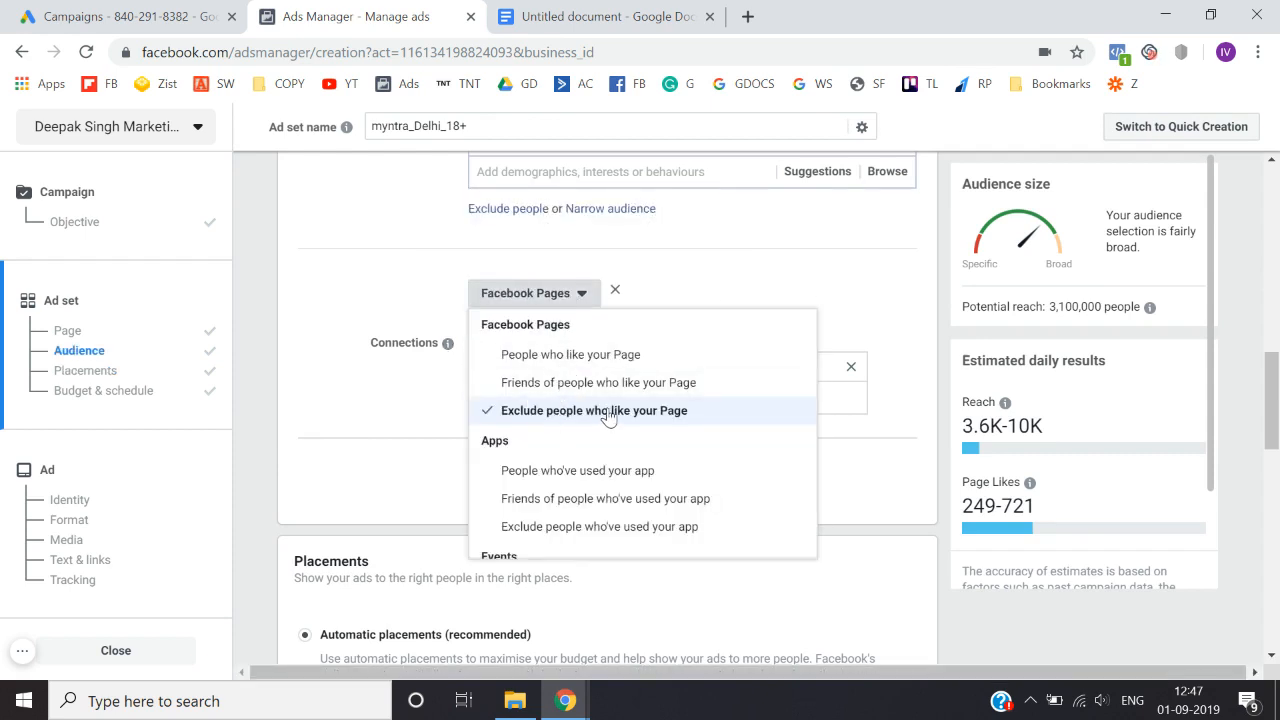
click(343, 452)
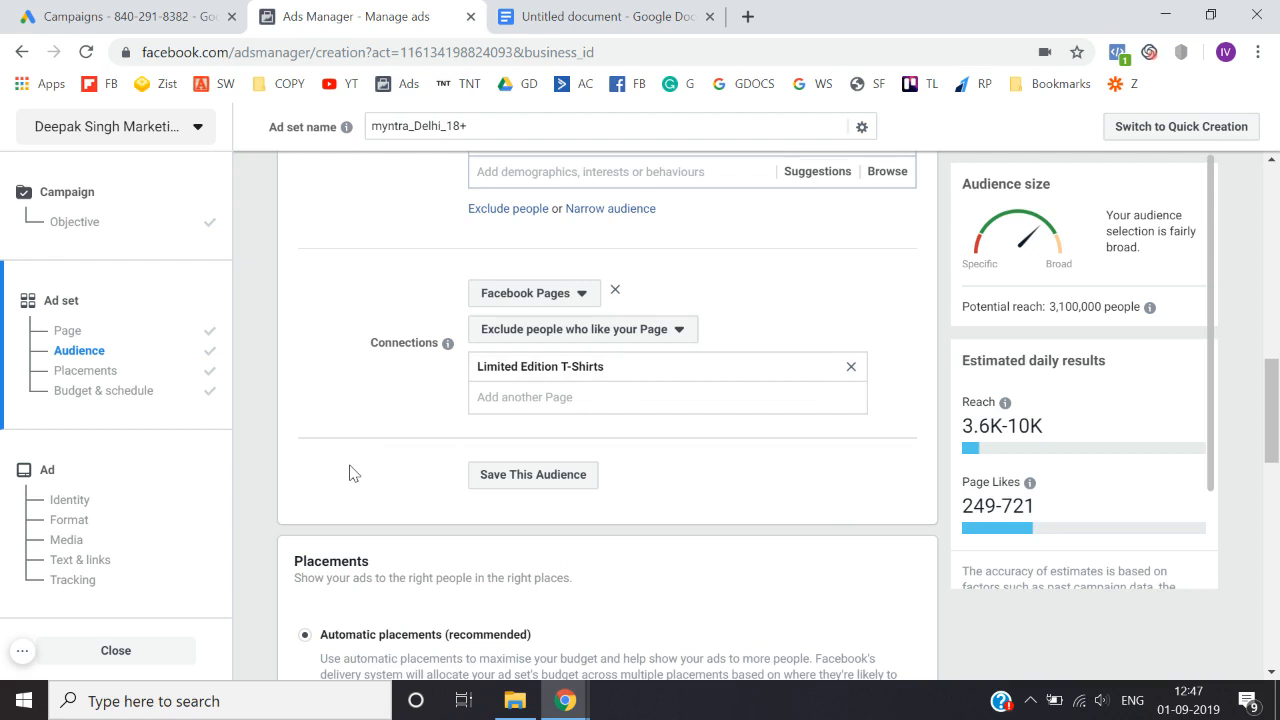
Step: Save the current audience under the name Myntra_Page_likes, and check its summary in the ad set
scroll(349, 472, up, 2)
scroll(351, 471, down, 2)
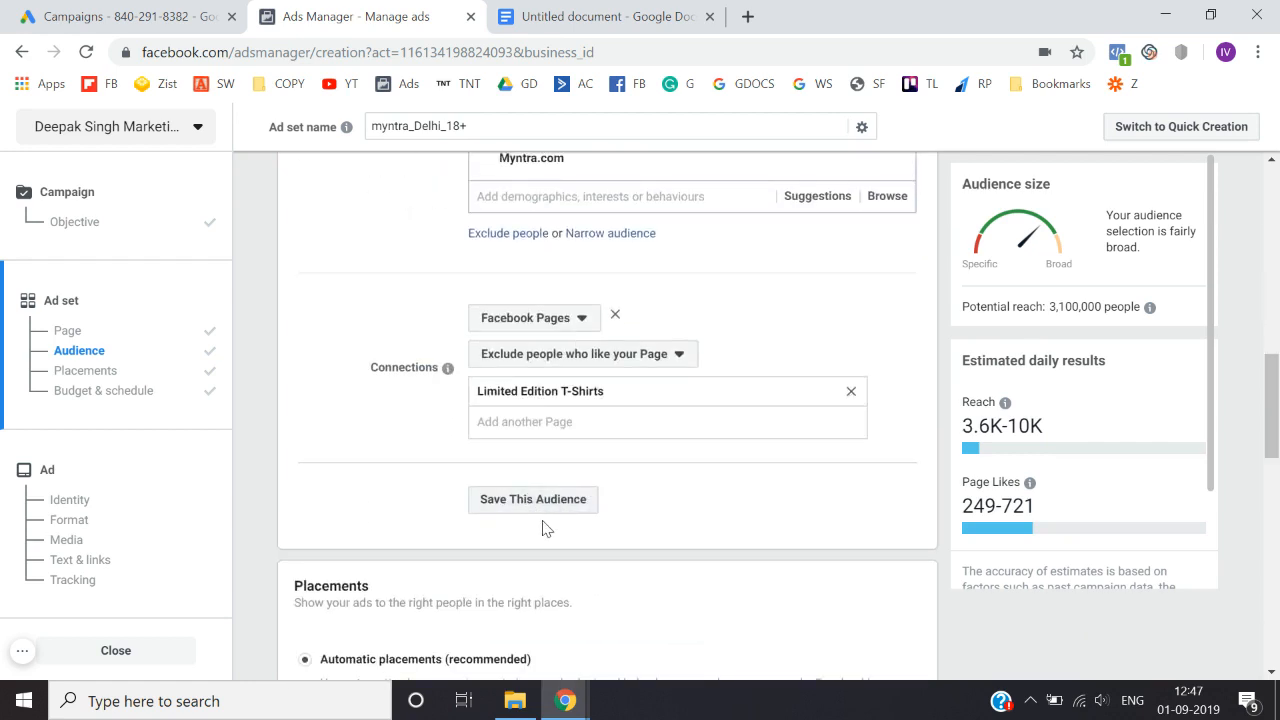
click(551, 508)
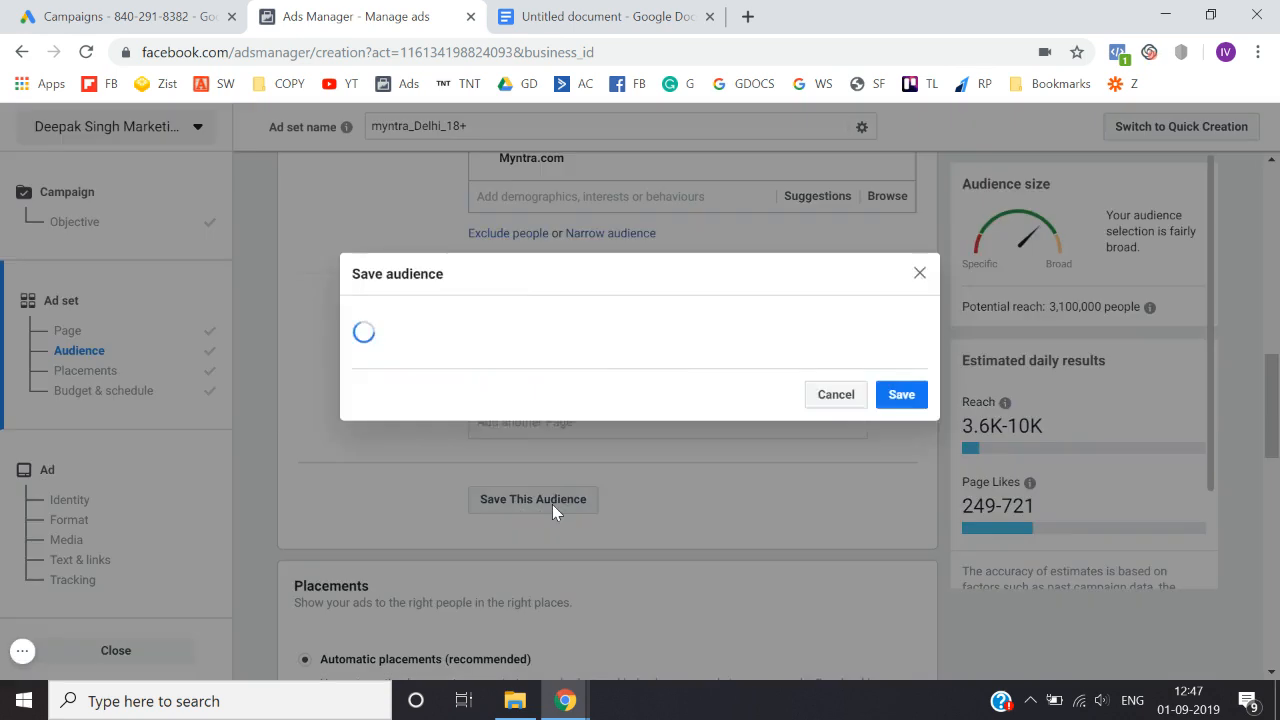
click(686, 301)
key(ctrl+a)
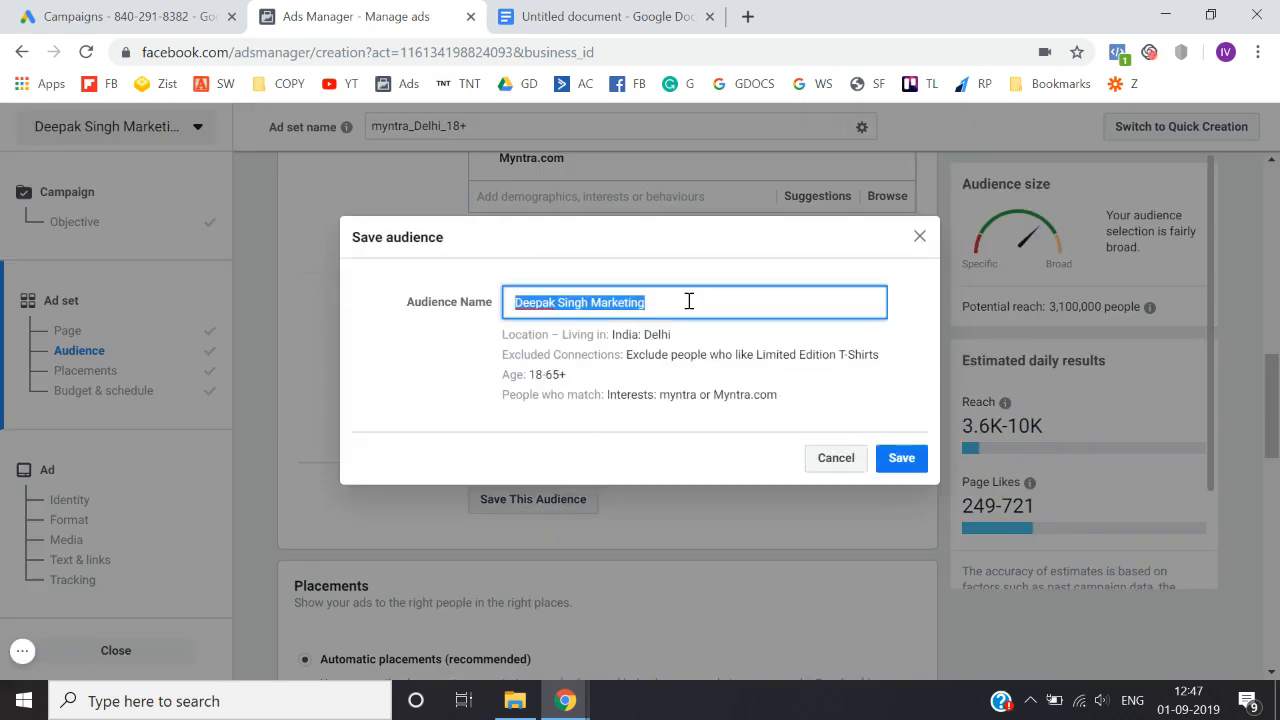
key(BackSpace)
text(Myntra)
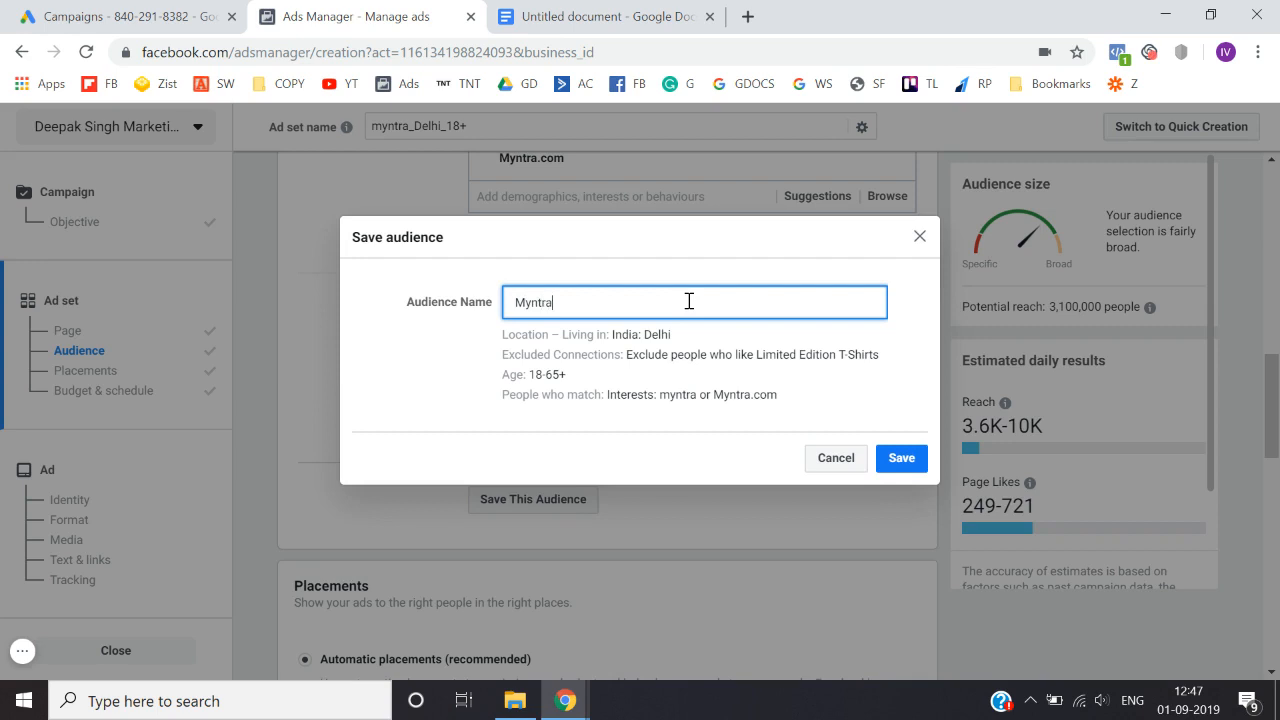
text(_Page_likes)
click(901, 459)
scroll(297, 375, up, 4)
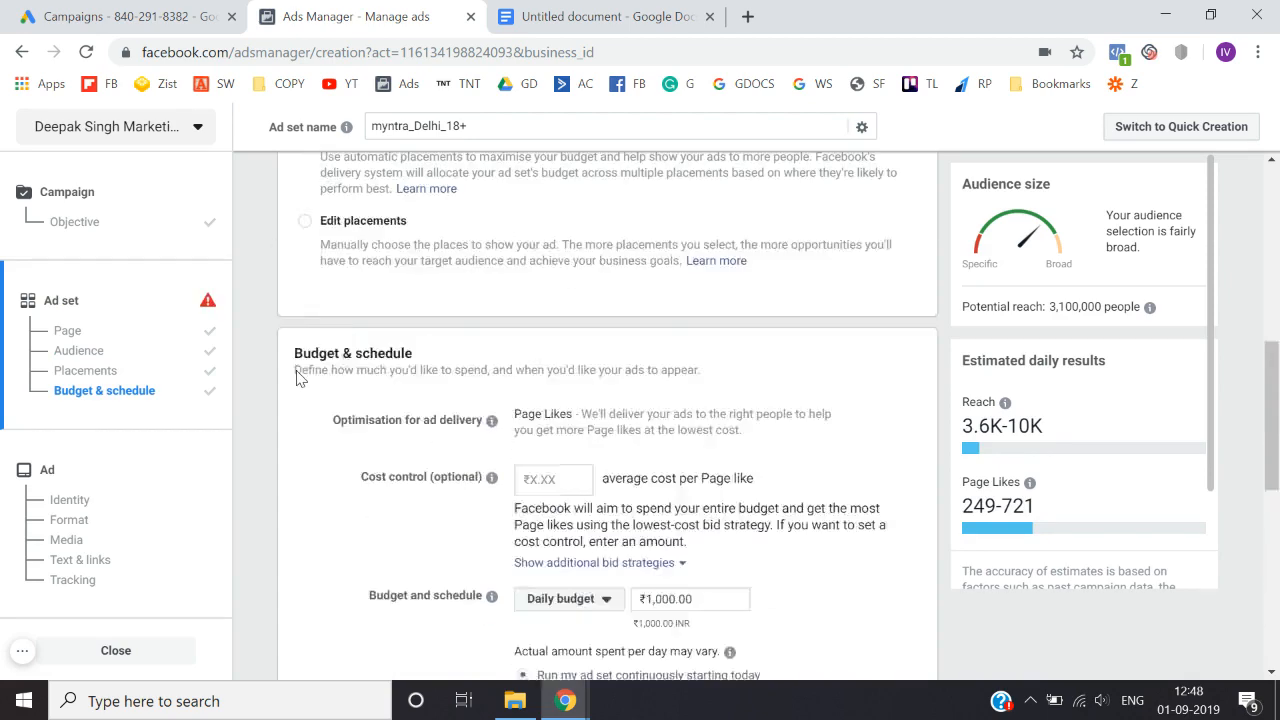
scroll(297, 375, up, 8)
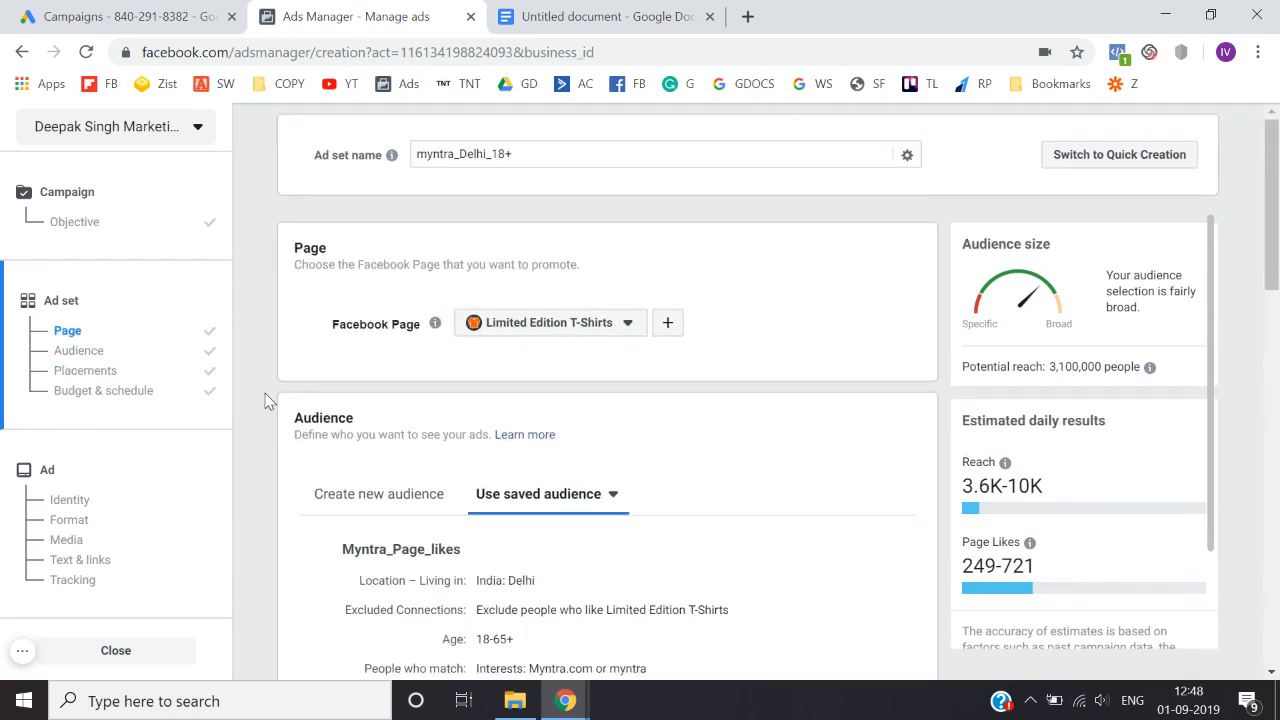
Step: Switch the ad set to manually edited placements and examine the available platforms and placements
scroll(268, 400, down, 2)
scroll(268, 400, down, 3)
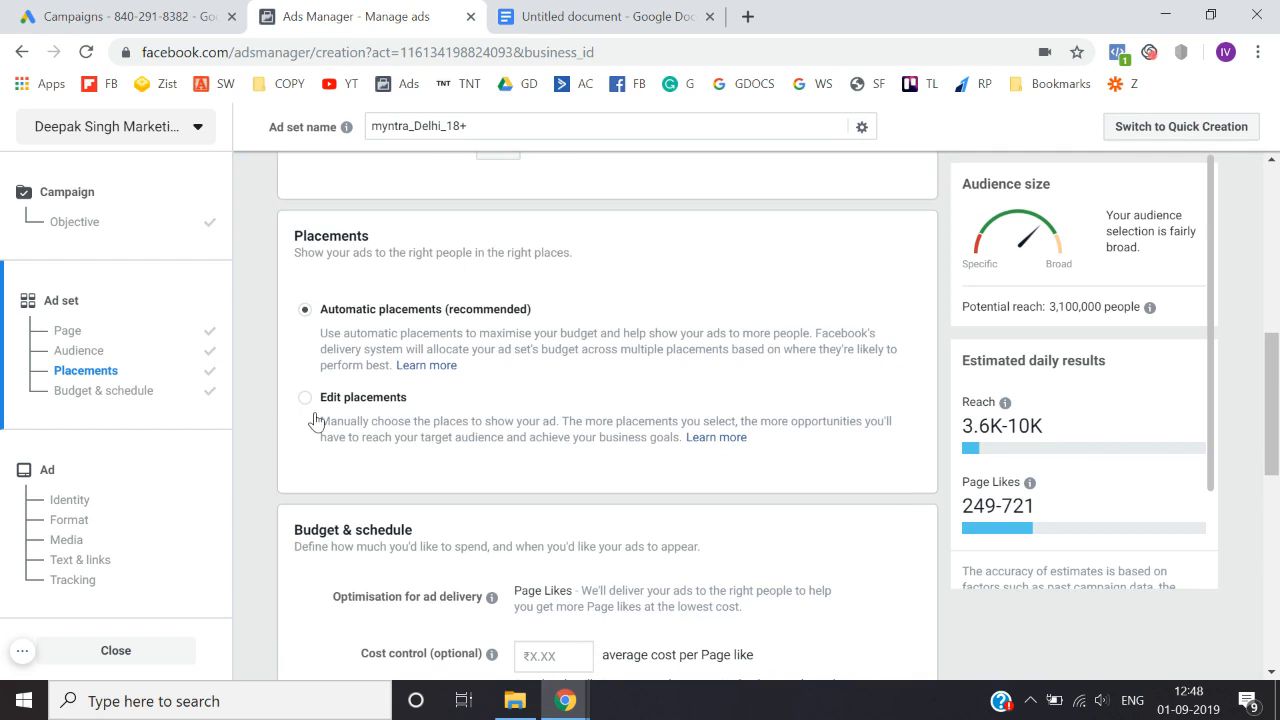
click(305, 397)
scroll(316, 420, down, 2)
scroll(316, 420, down, 2)
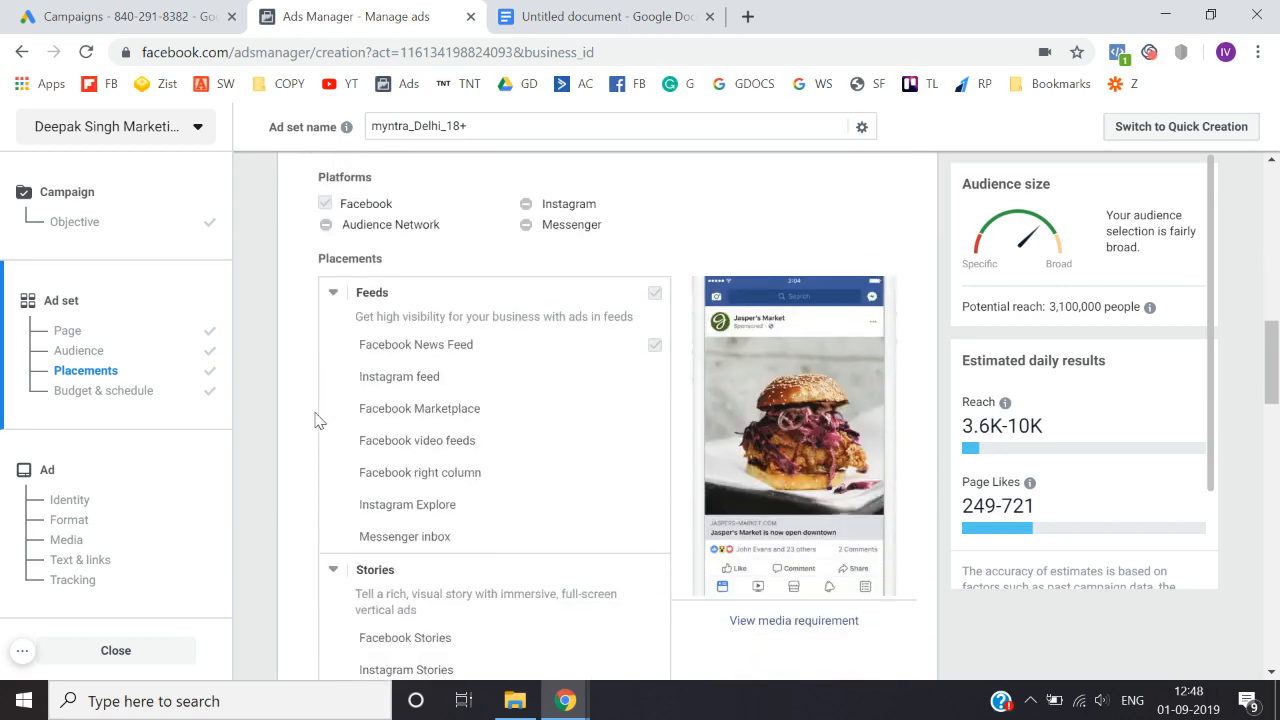
scroll(318, 420, up, 2)
scroll(315, 376, down, 6)
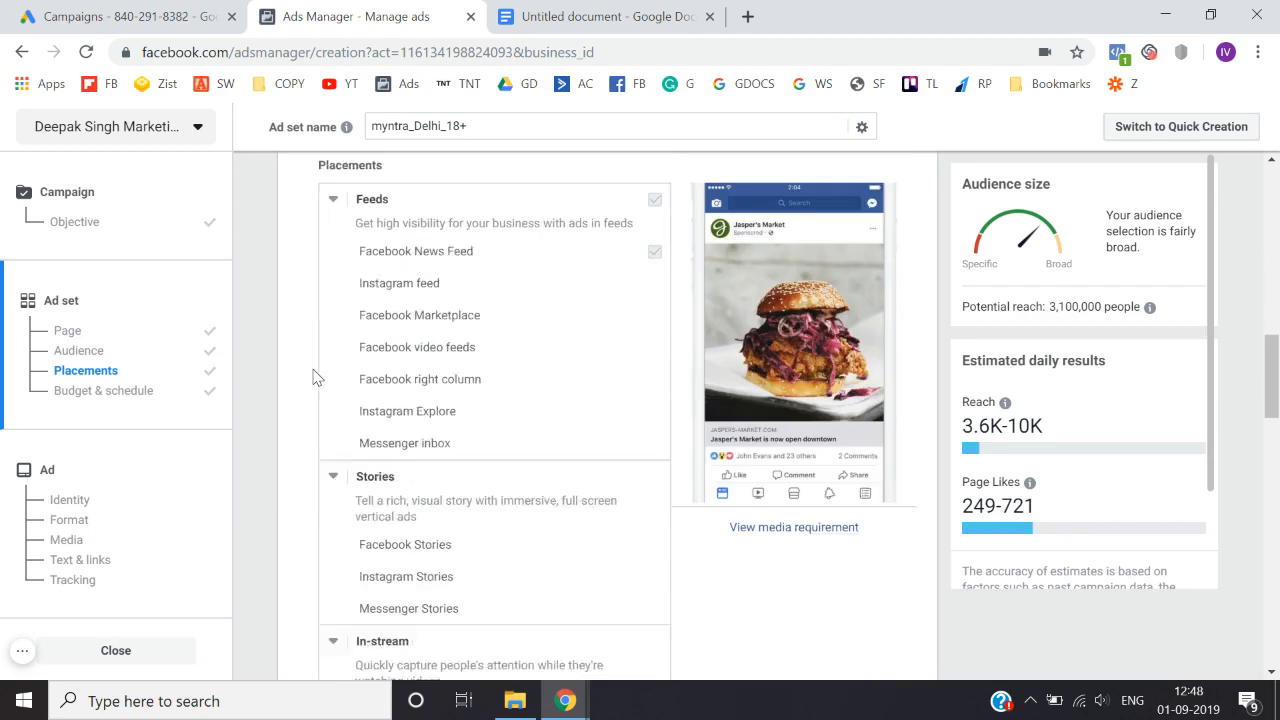
scroll(314, 375, up, 5)
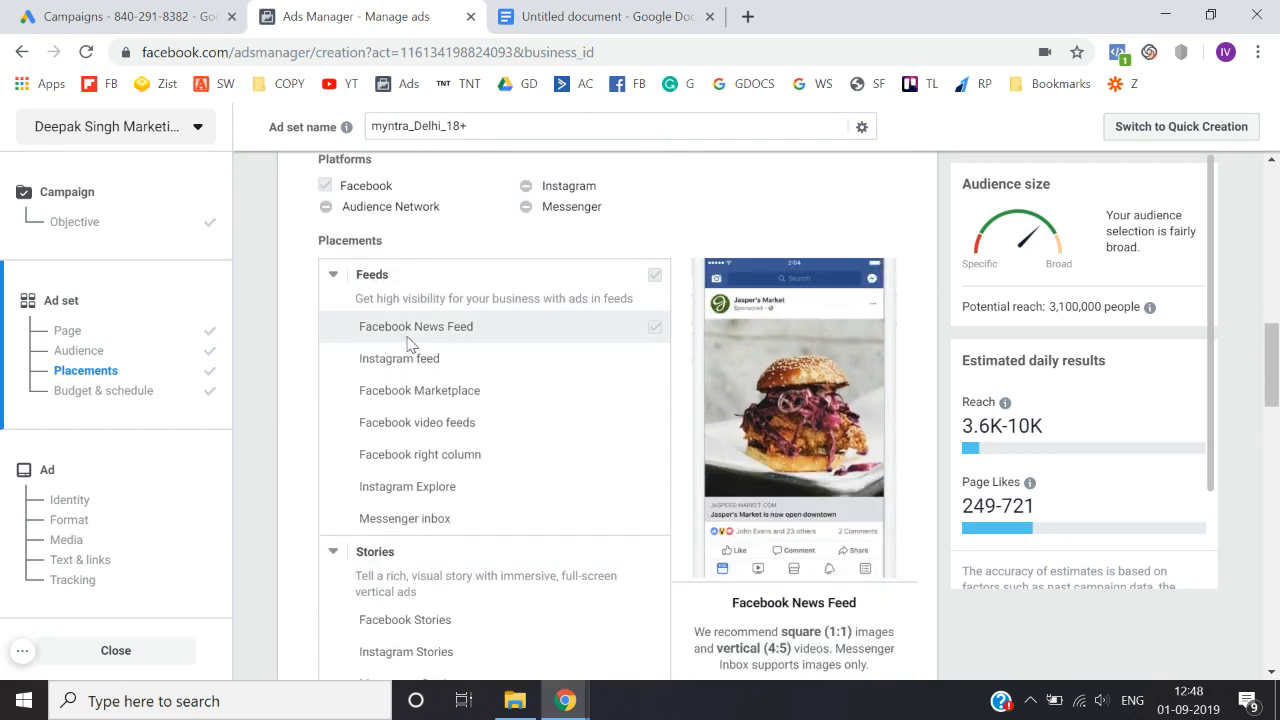
Step: Set the ad set's placements back to the recommended automatic option
scroll(279, 356, up, 1)
scroll(280, 350, up, 2)
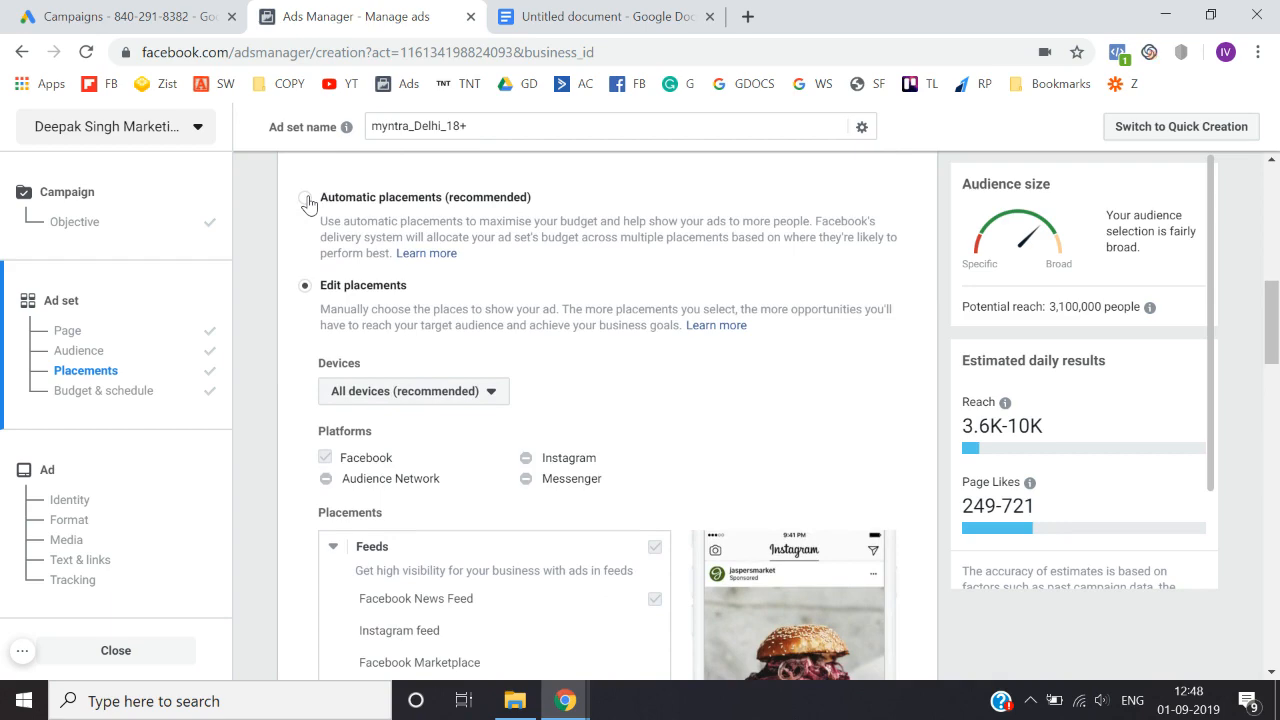
scroll(316, 382, down, 3)
scroll(316, 382, up, 3)
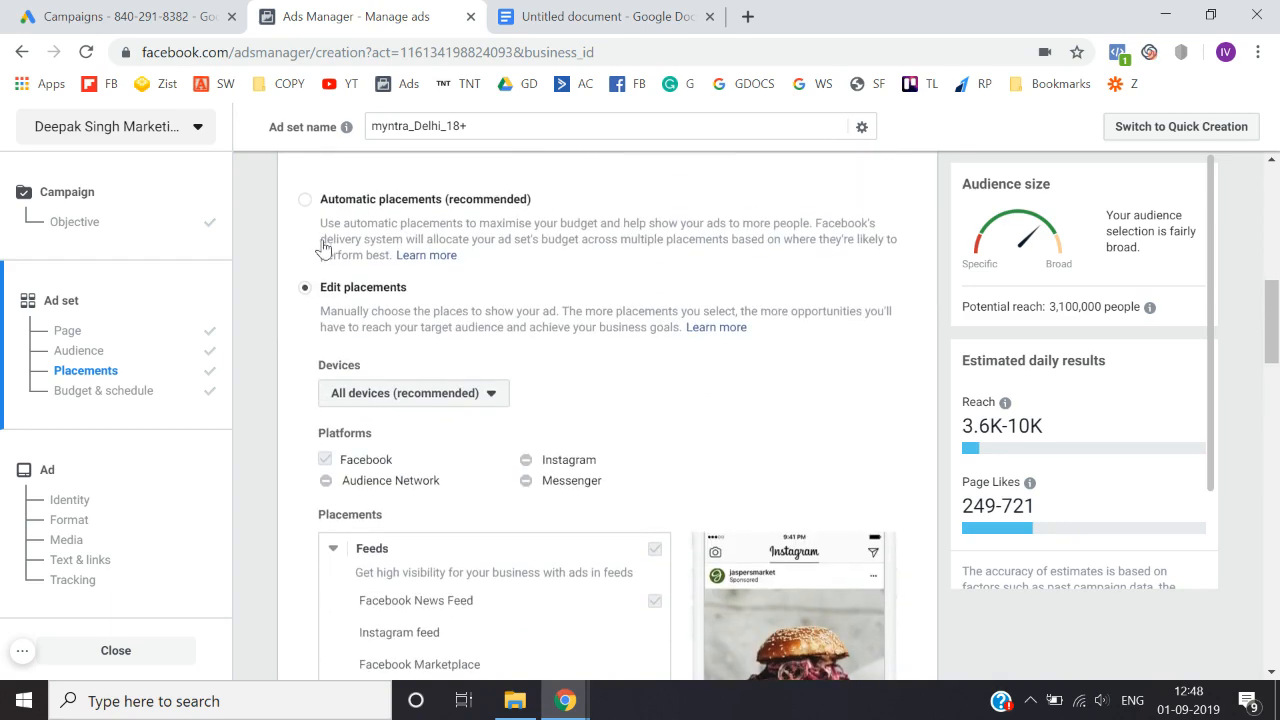
click(304, 199)
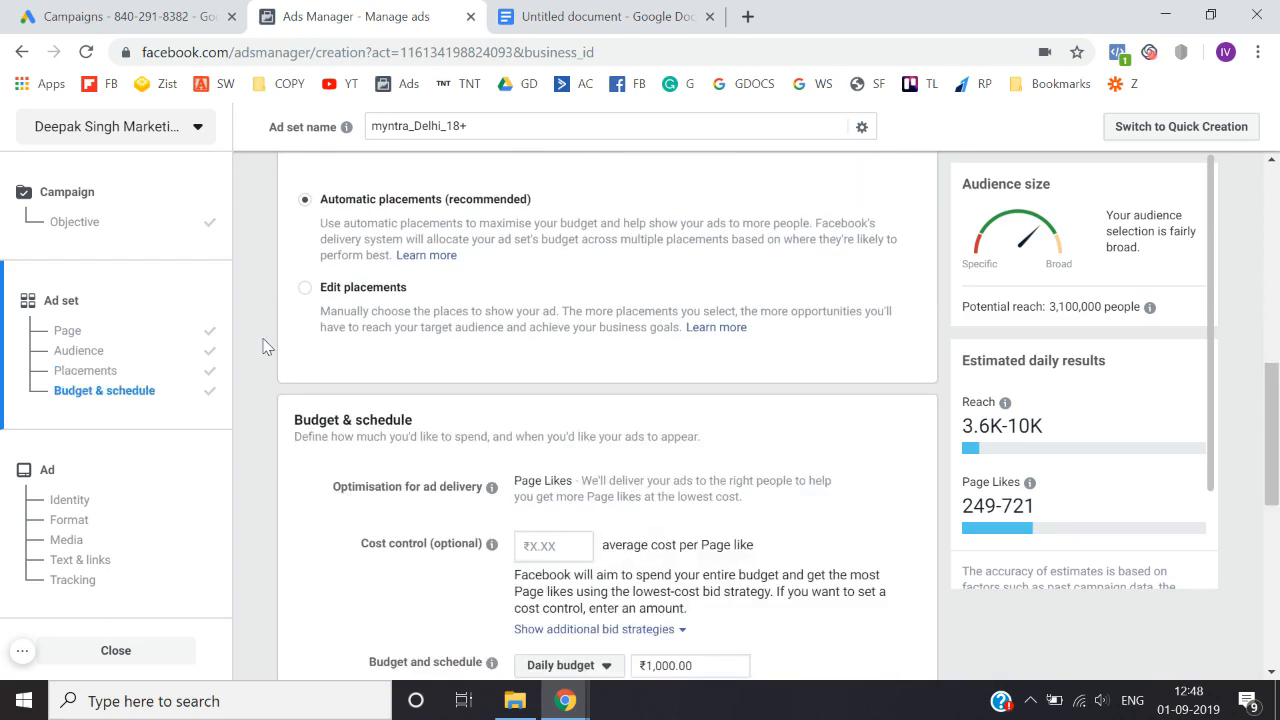
Step: Set the ad set's daily budget to ₹100 and check the resulting payment summary
scroll(263, 345, down, 2)
scroll(283, 386, down, 1)
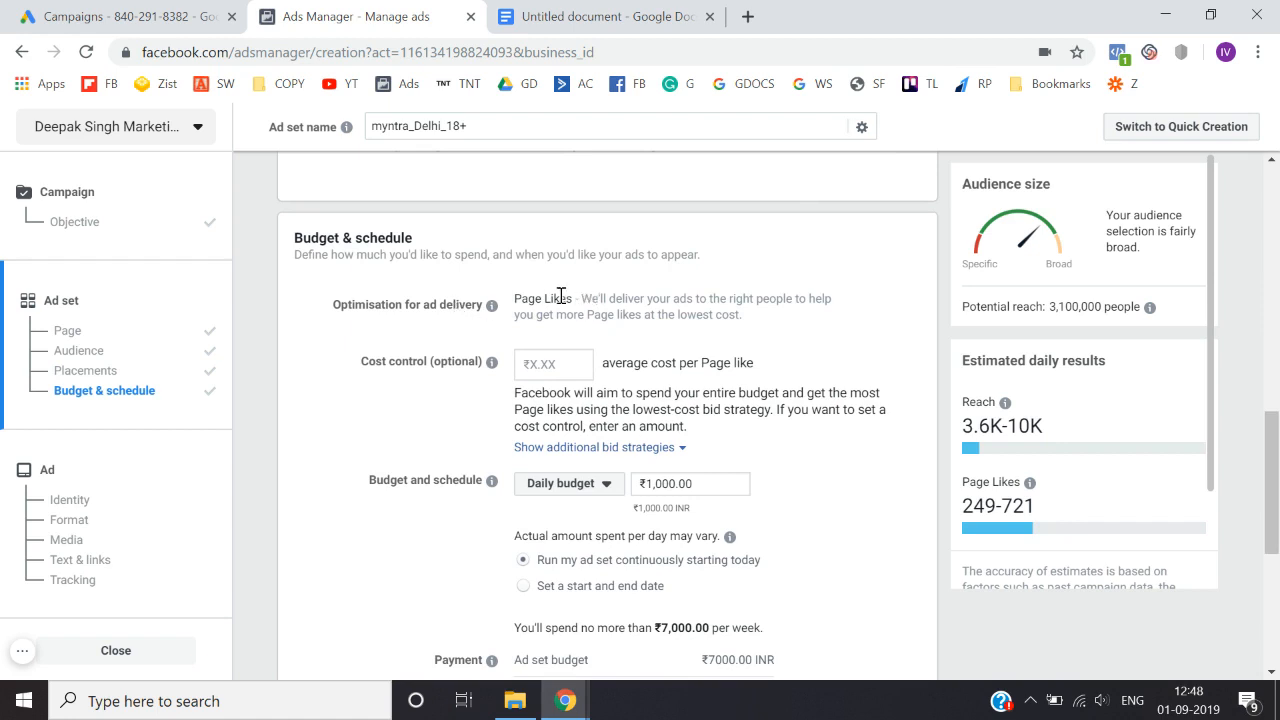
scroll(561, 296, down, 1)
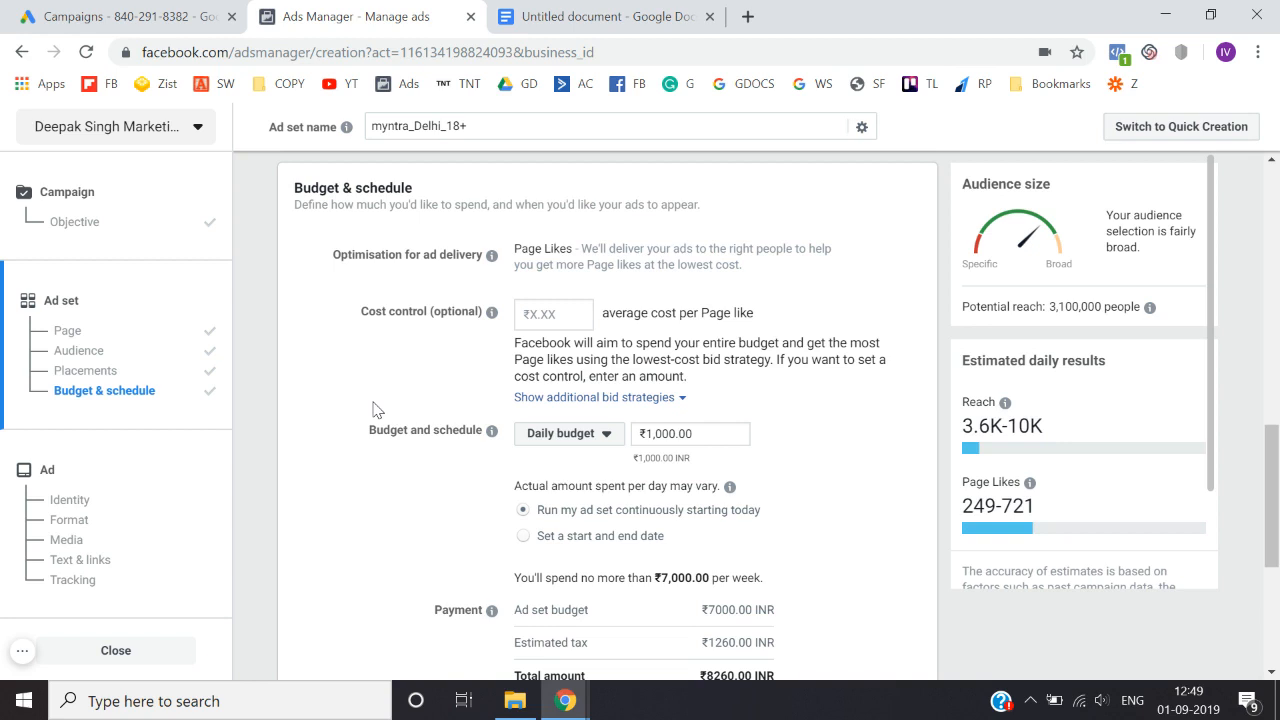
scroll(373, 409, down, 2)
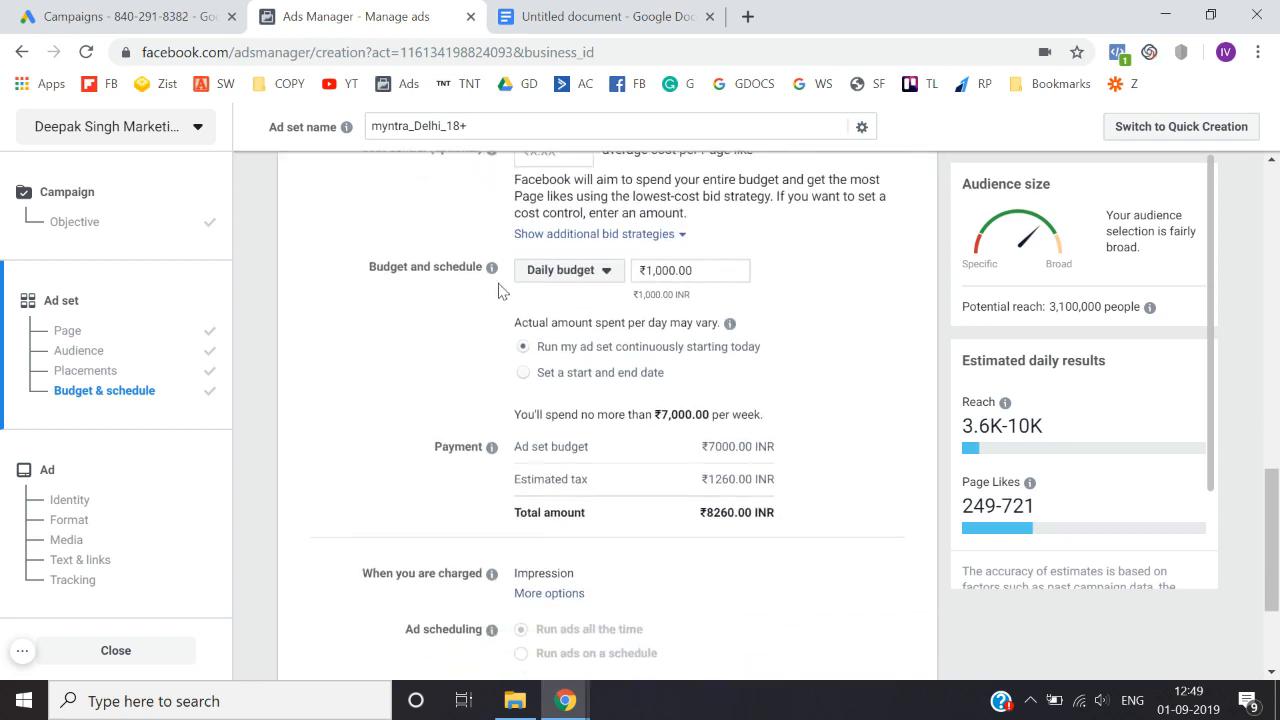
click(717, 271)
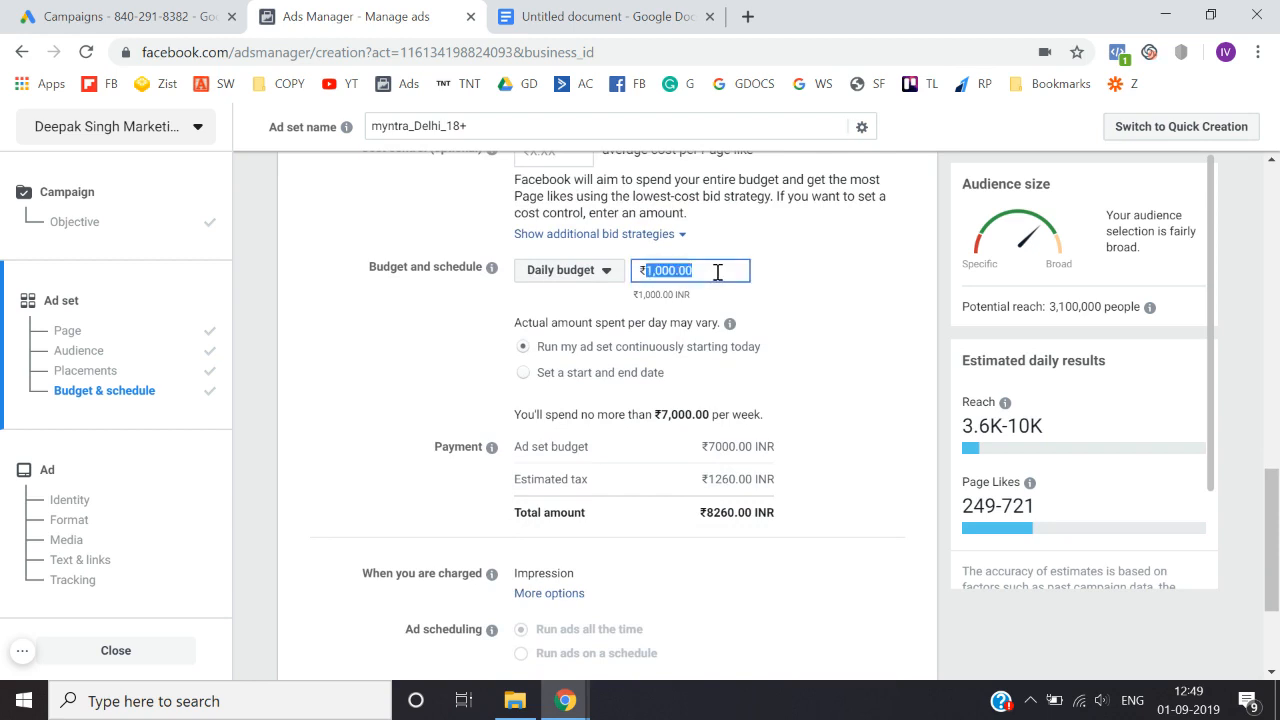
text(100)
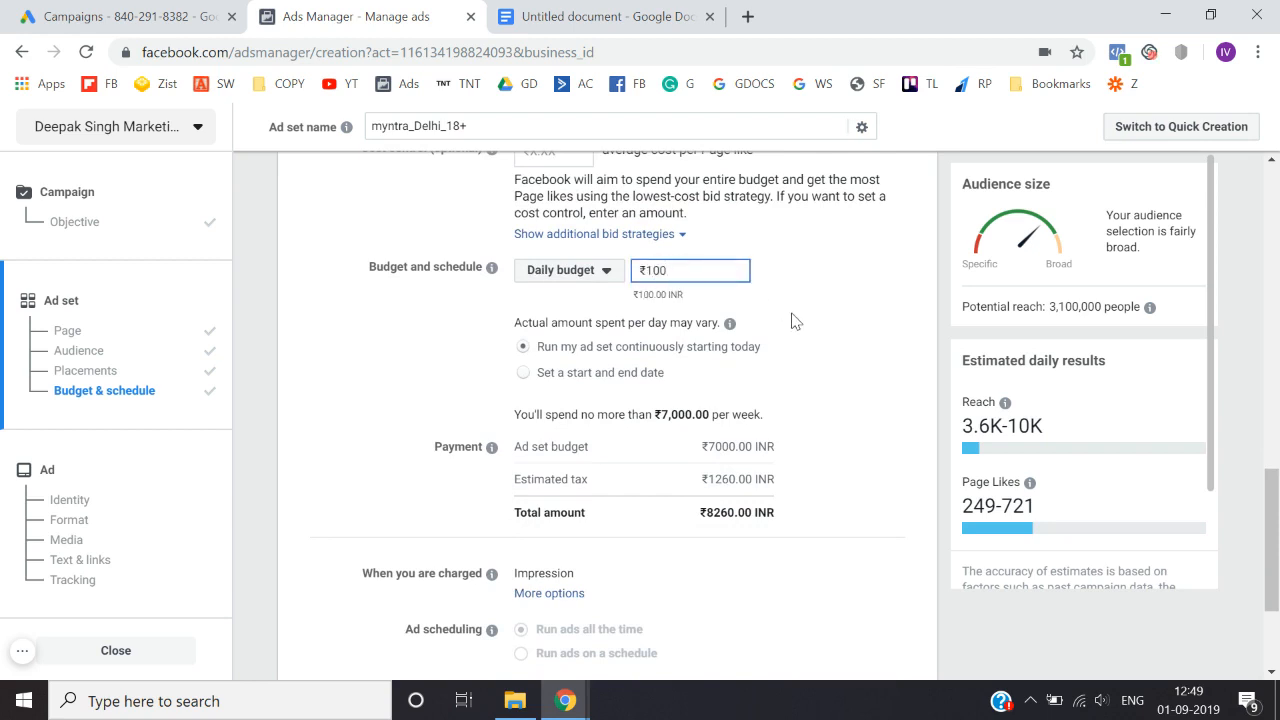
click(791, 318)
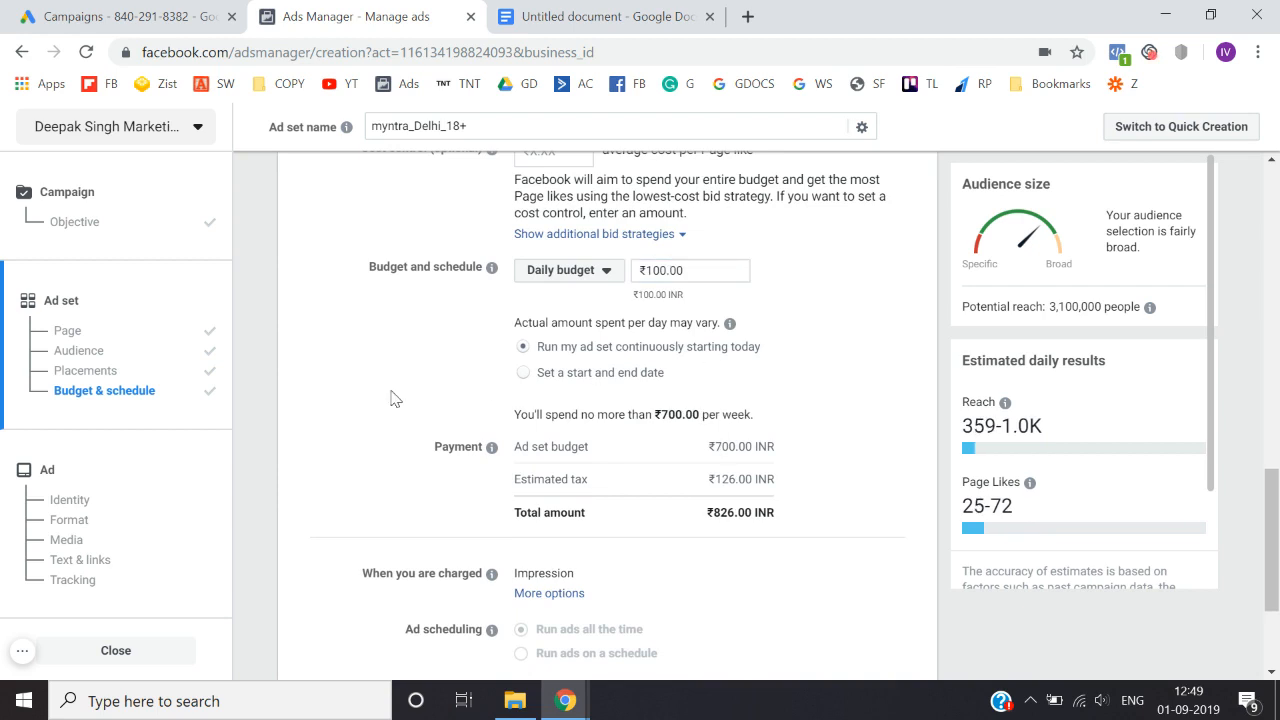
click(704, 272)
triple_click(704, 272)
click(288, 433)
scroll(288, 433, down, 1)
scroll(288, 434, down, 1)
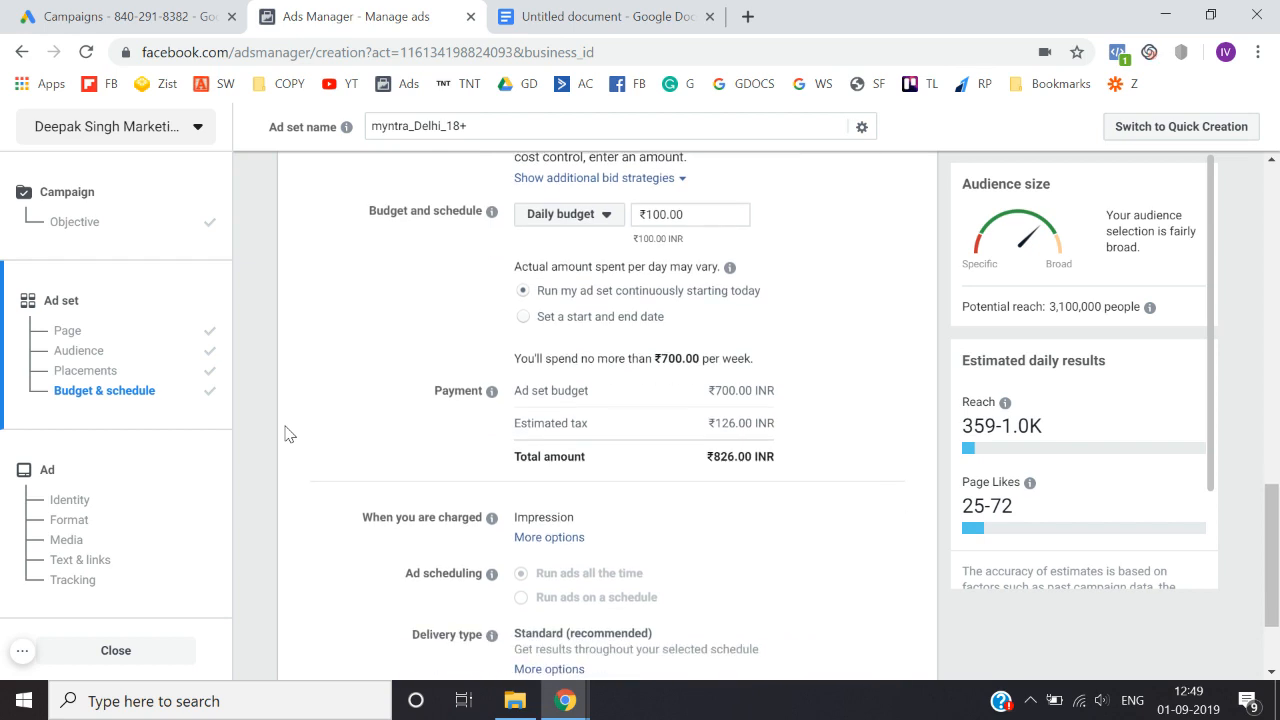
Step: Try a start and end date schedule ending on 3/10/2019, and return the ad set to running continuously starting today
scroll(288, 434, up, 1)
scroll(288, 434, up, 1)
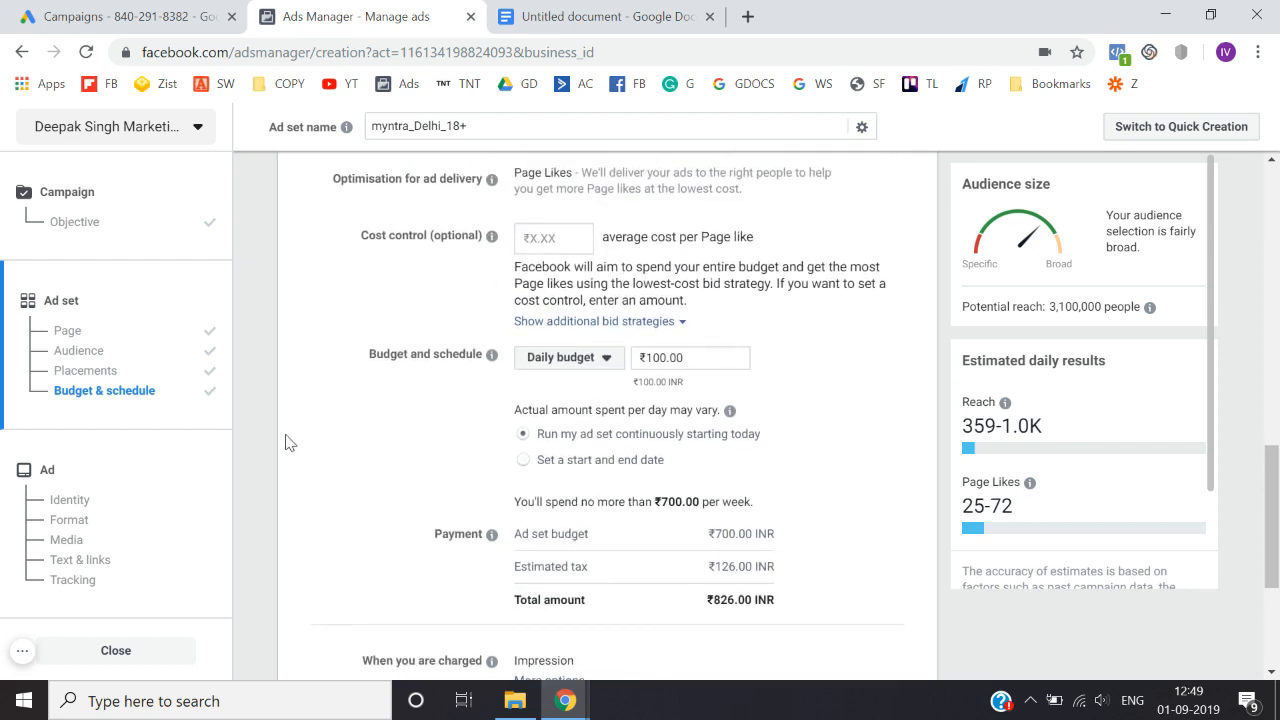
scroll(288, 434, down, 1)
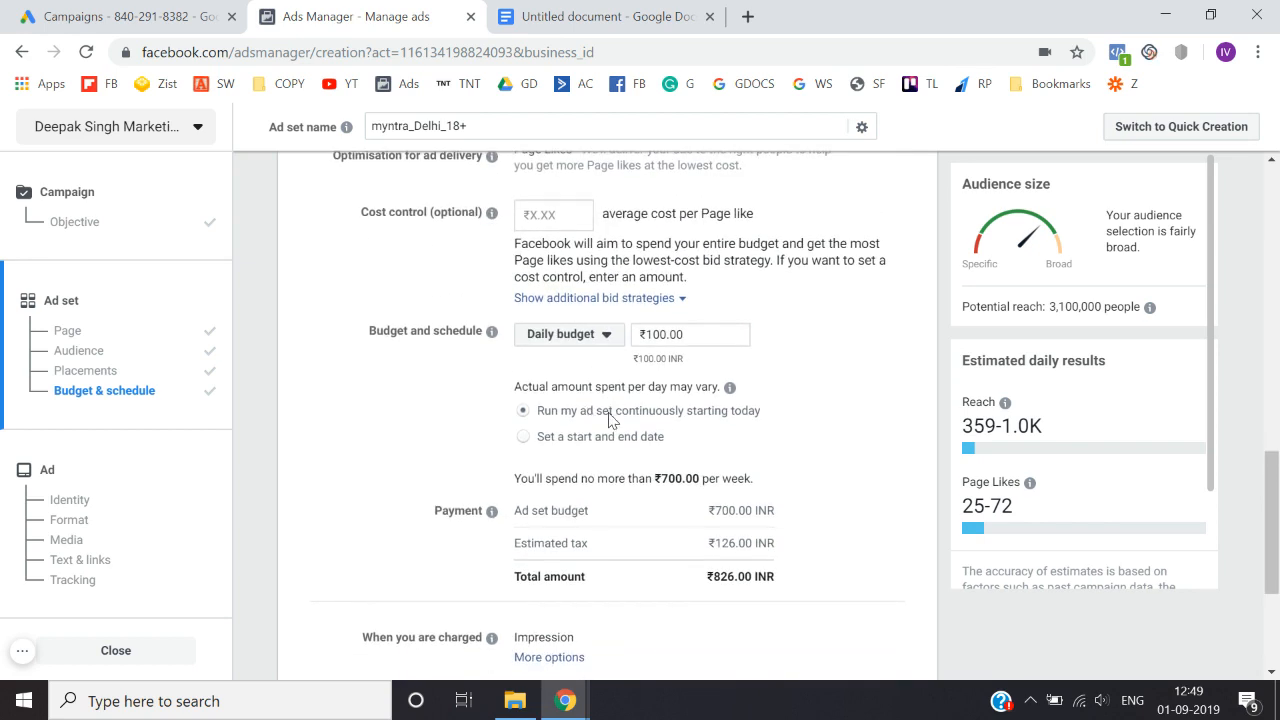
click(522, 437)
scroll(524, 446, down, 1)
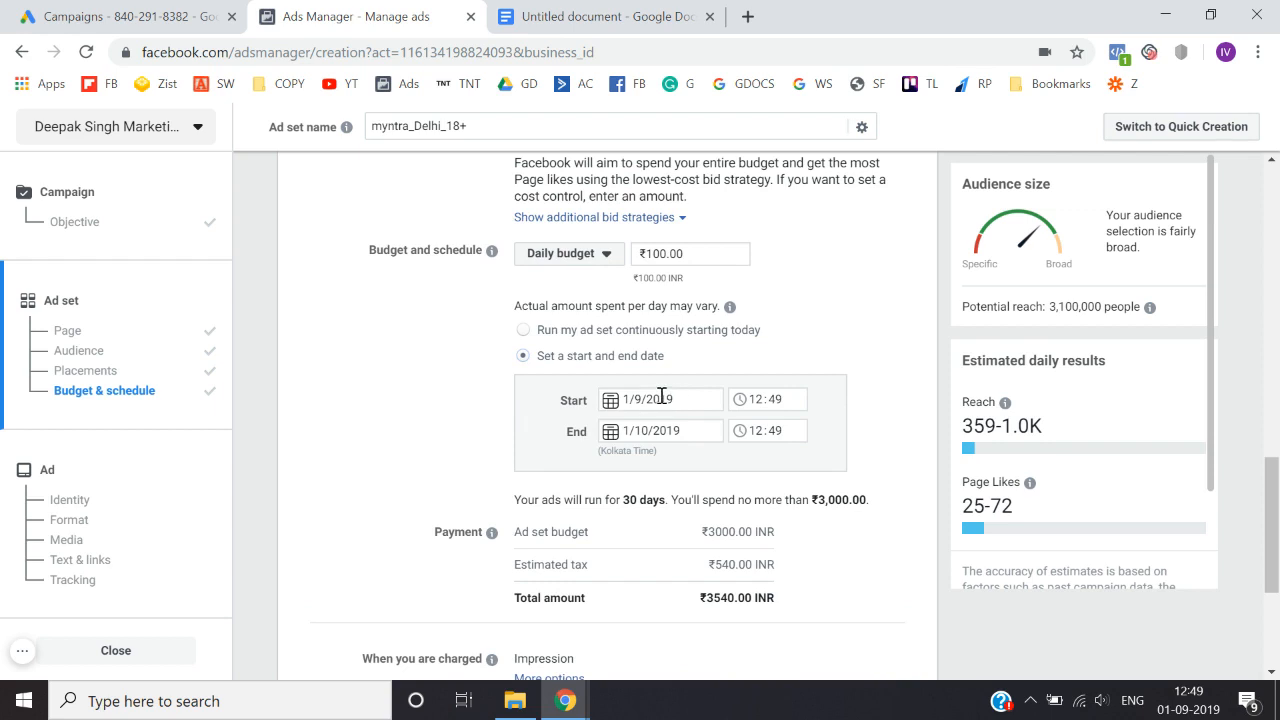
click(611, 432)
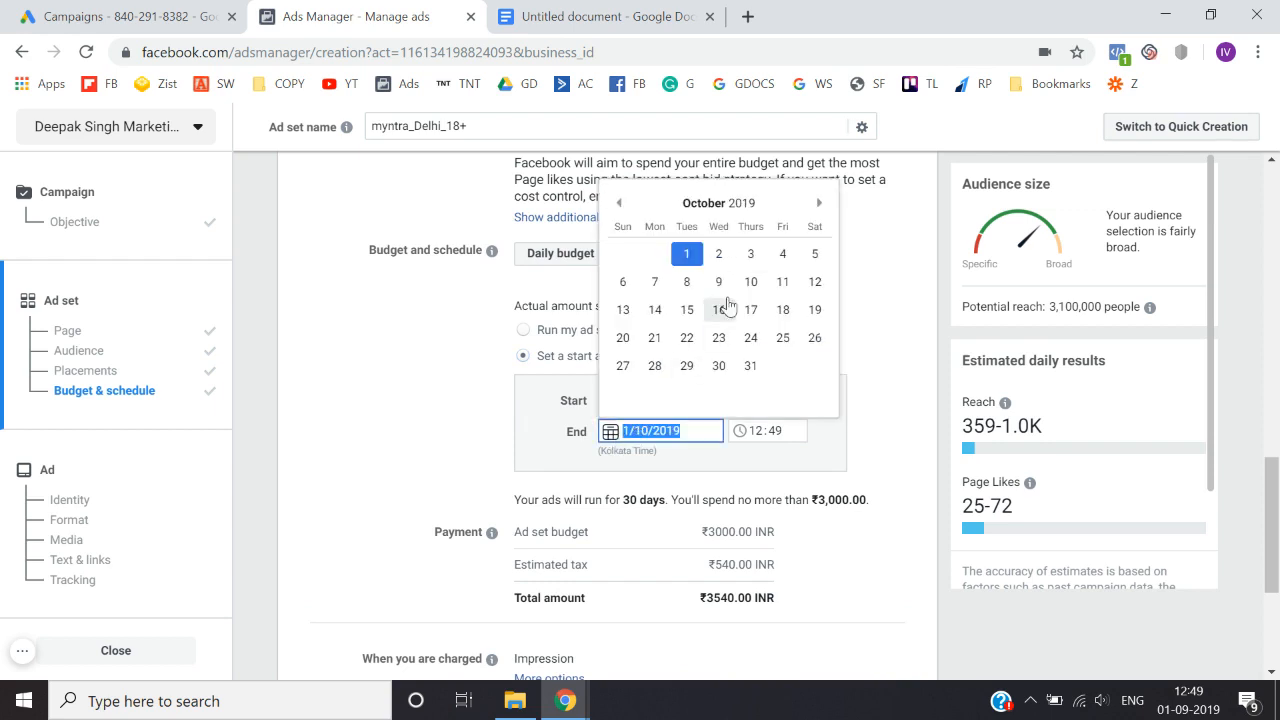
click(758, 257)
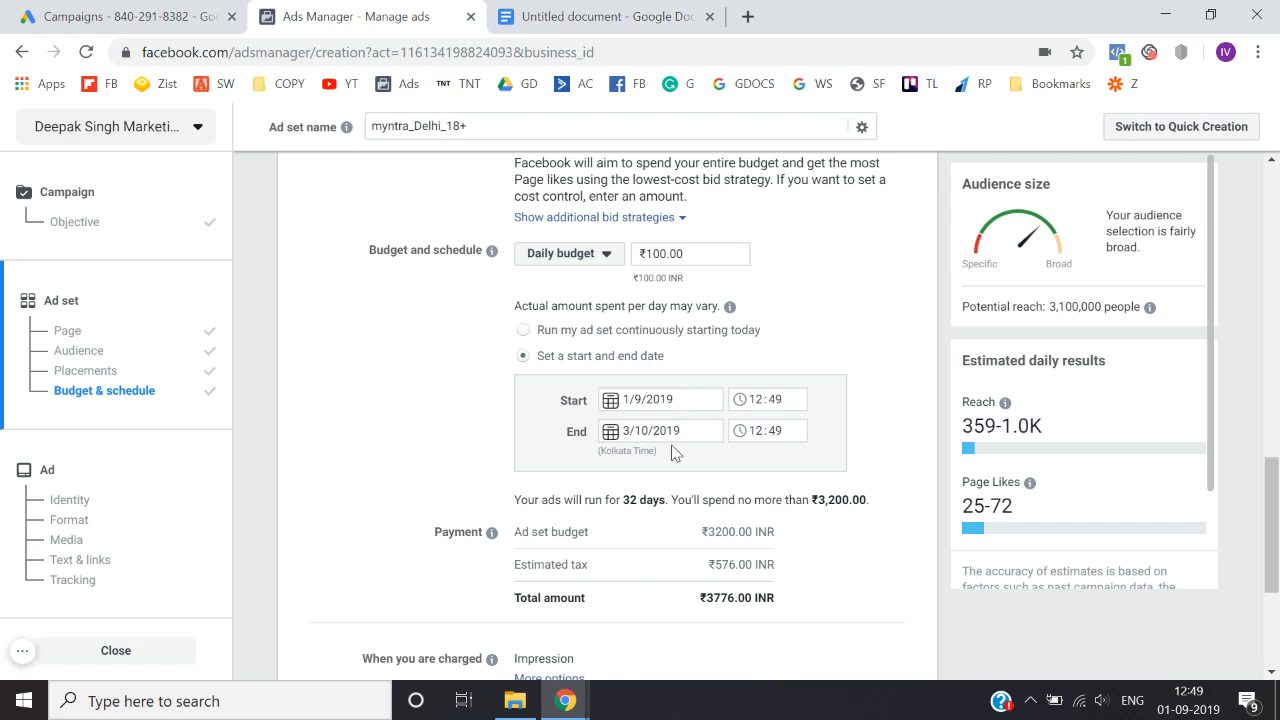
click(523, 331)
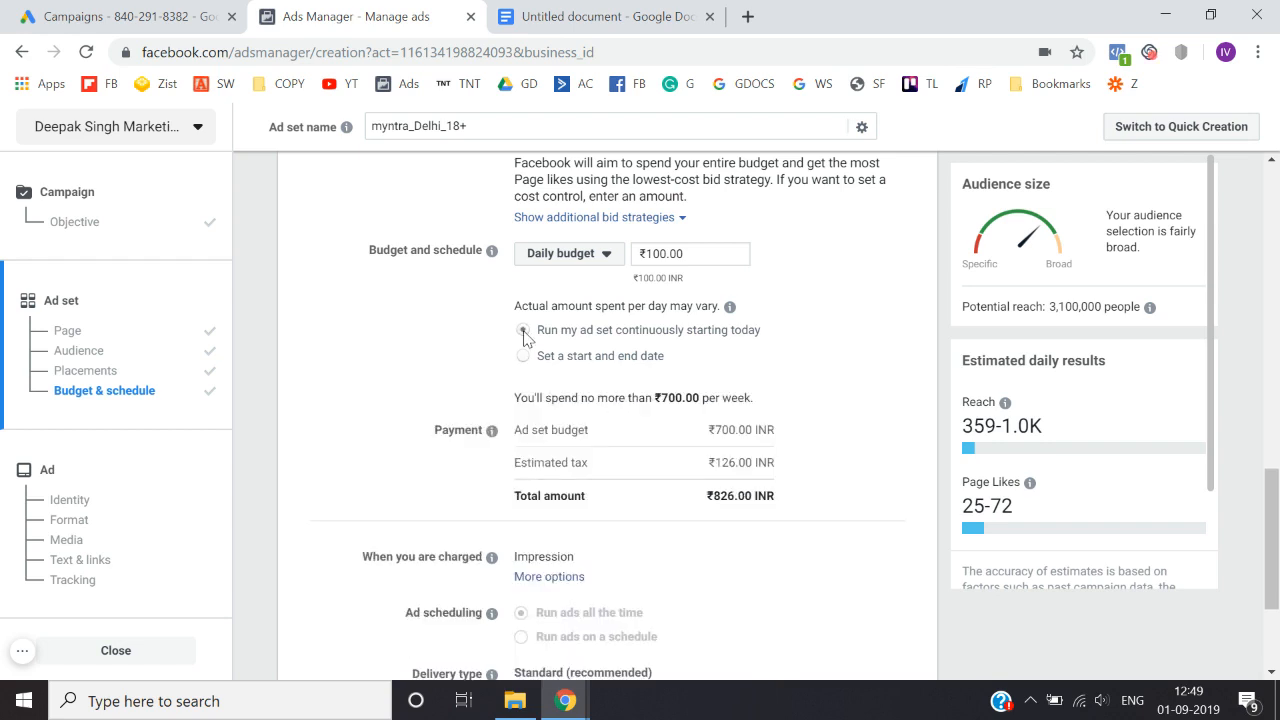
Step: Try Page Like as the charging basis, set it back to Impression, and reveal the delivery type options
scroll(398, 440, down, 2)
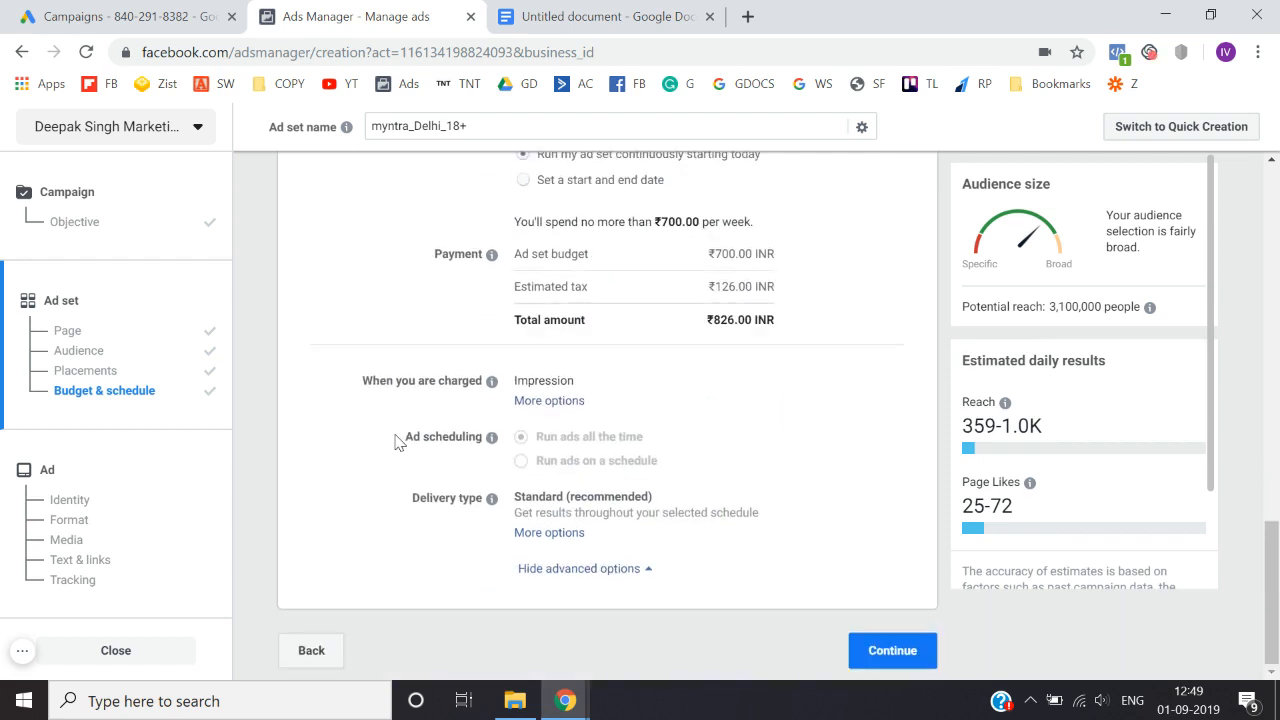
click(549, 401)
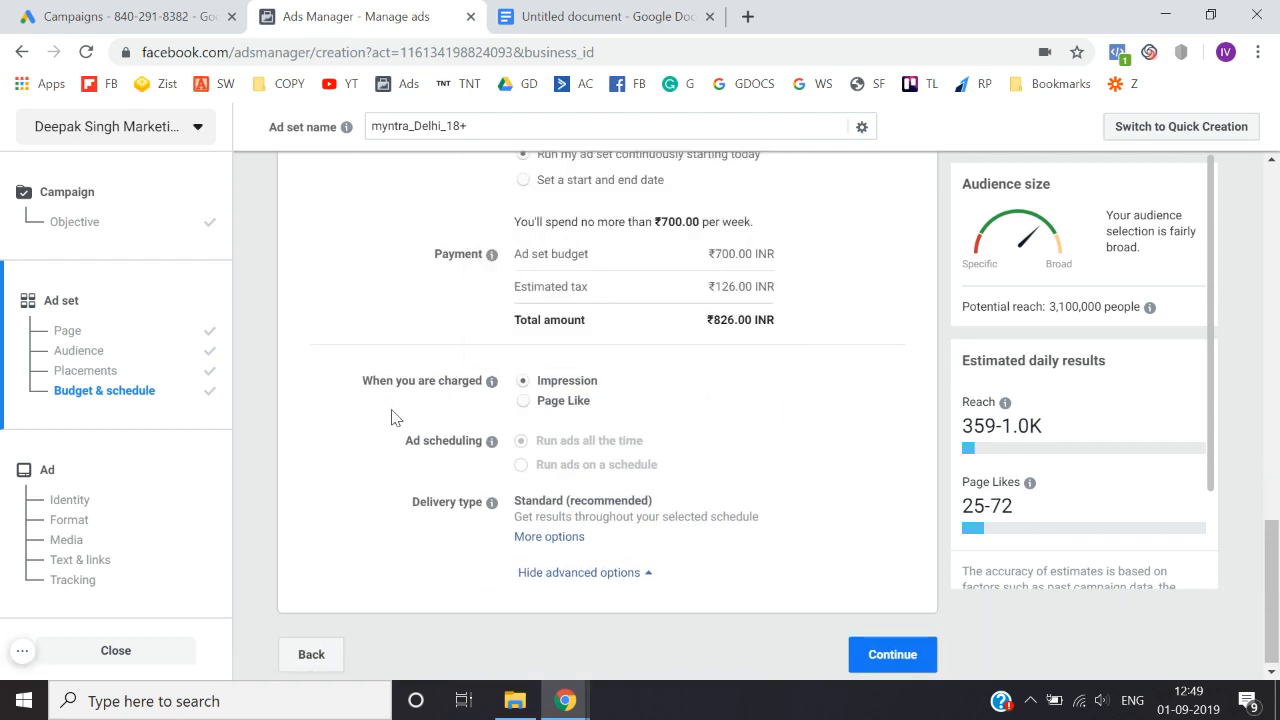
scroll(391, 415, up, 1)
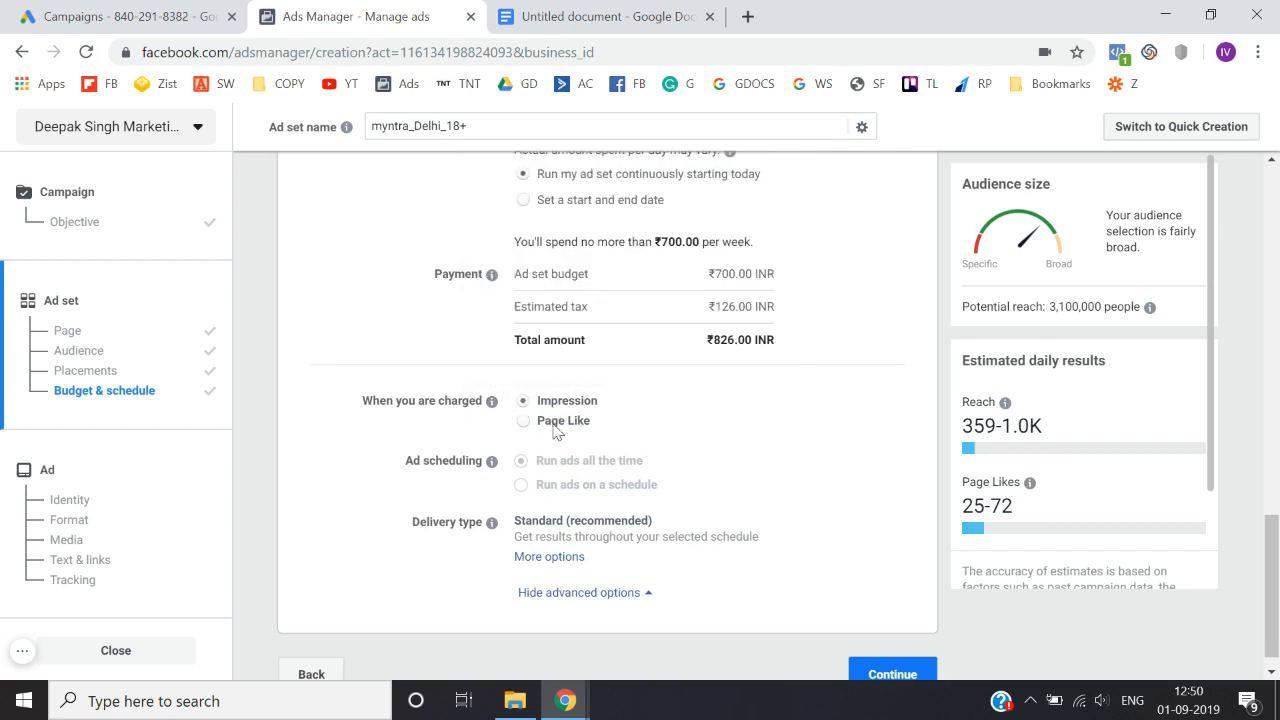
click(523, 422)
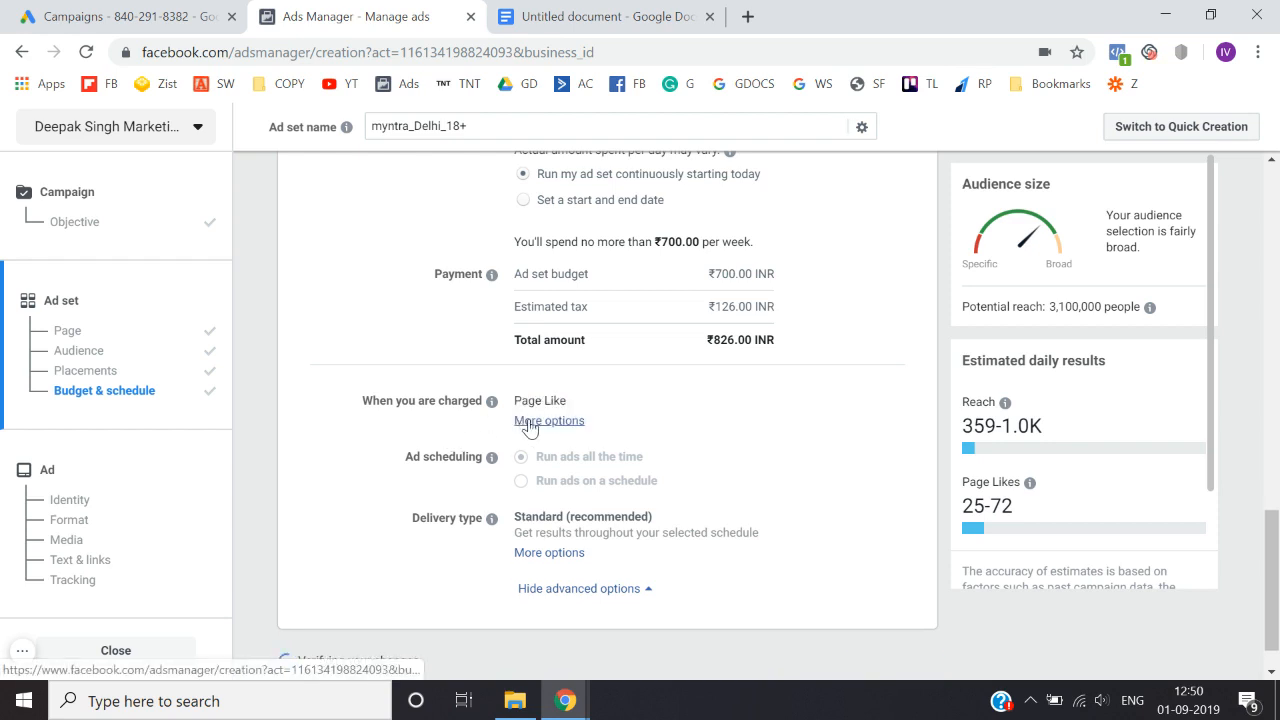
click(529, 422)
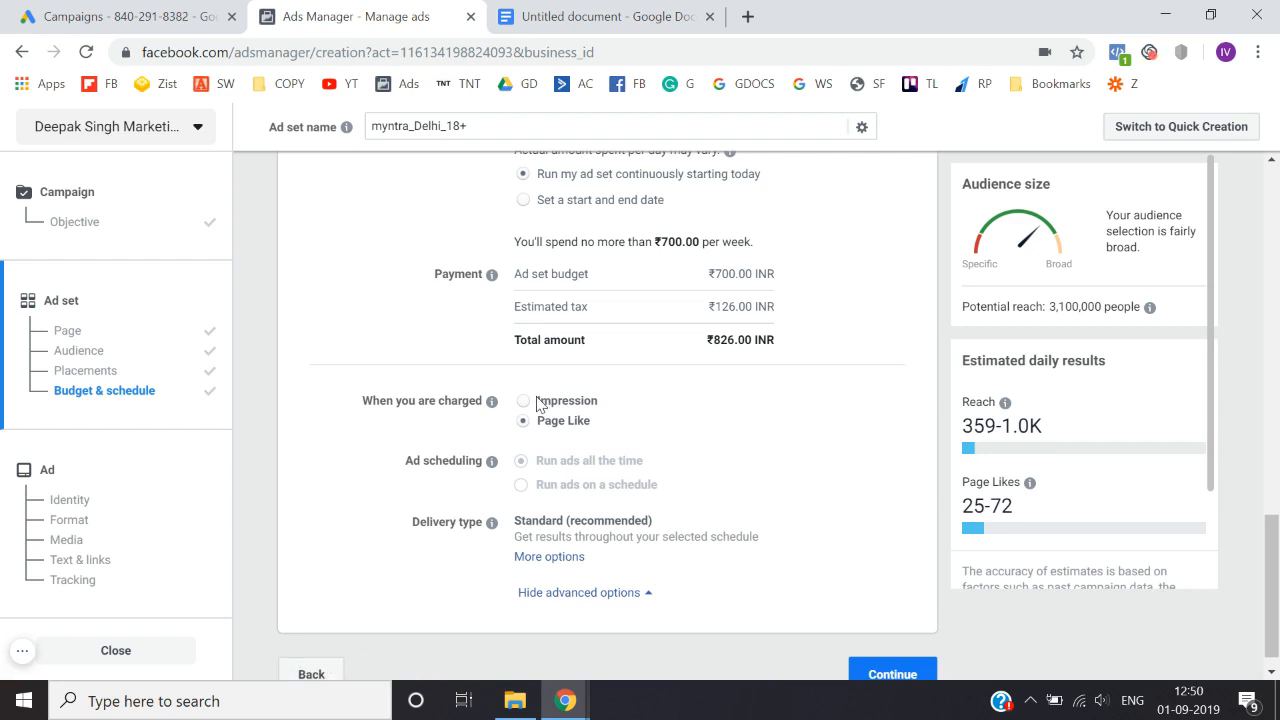
click(537, 402)
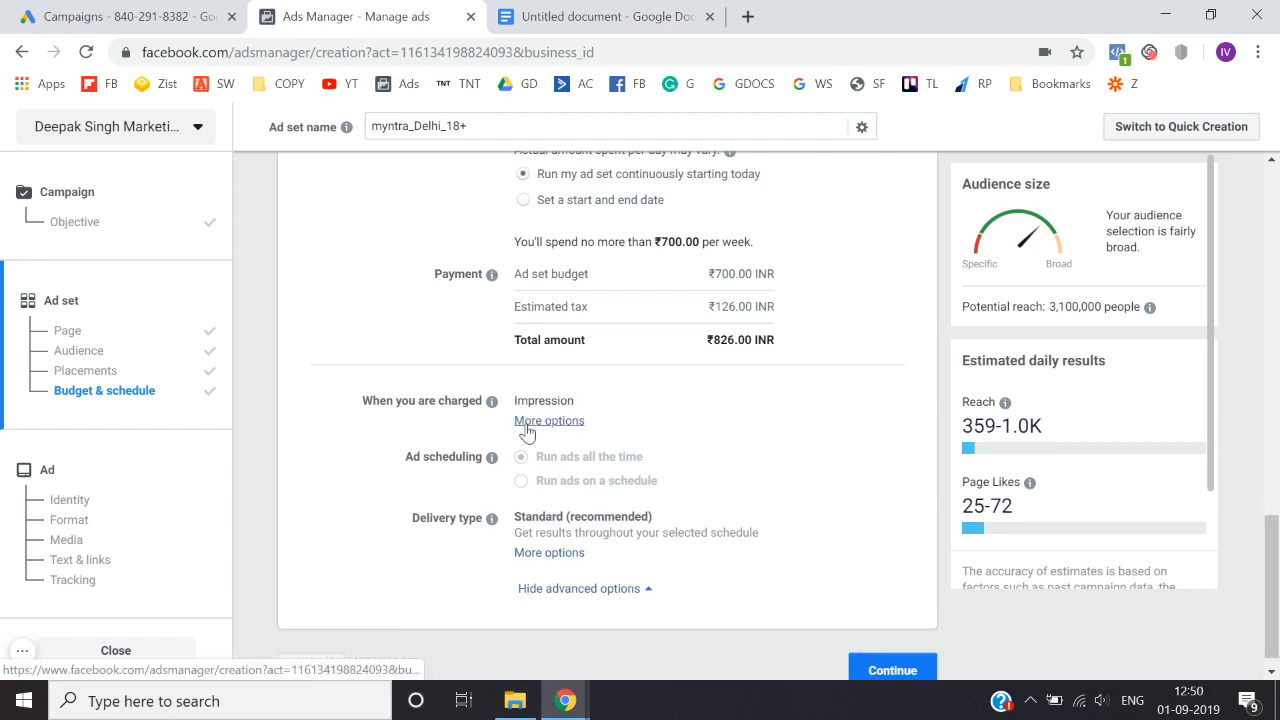
click(527, 422)
click(526, 422)
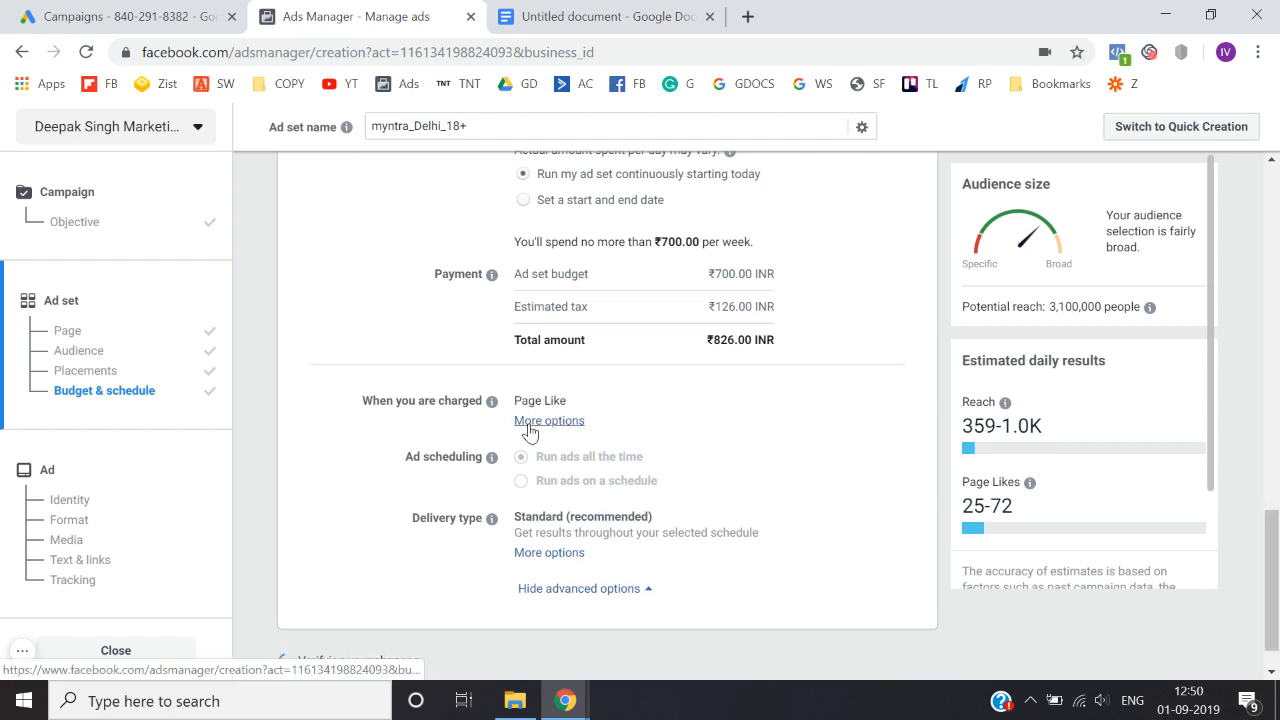
click(528, 422)
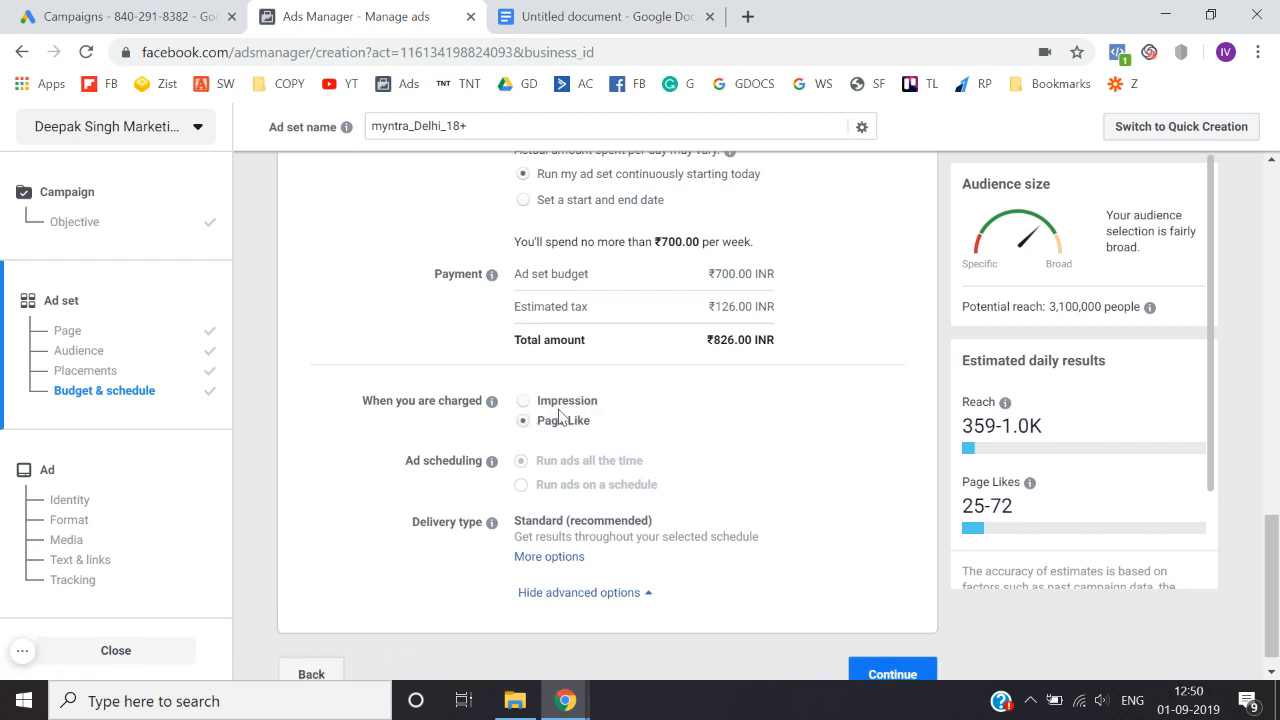
click(536, 401)
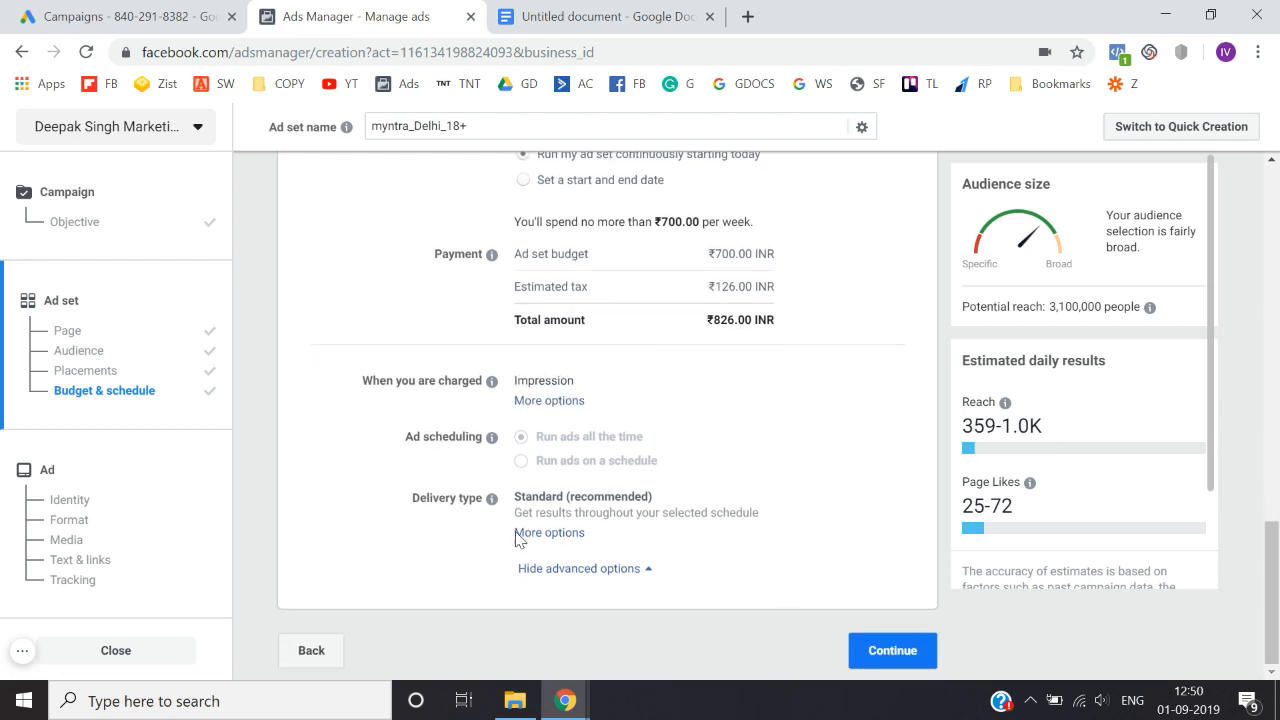
click(529, 535)
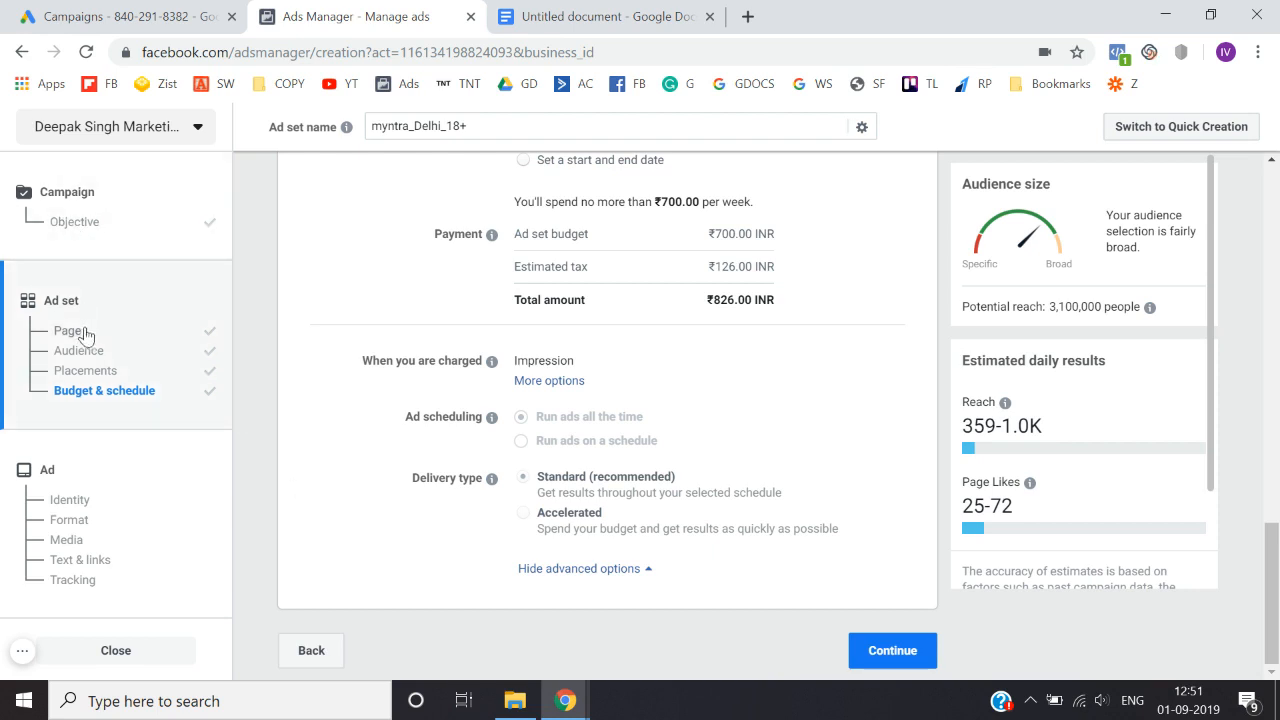
Step: Review the campaign's objective, engagement type, name, split test and budget optimisation settings
click(74, 222)
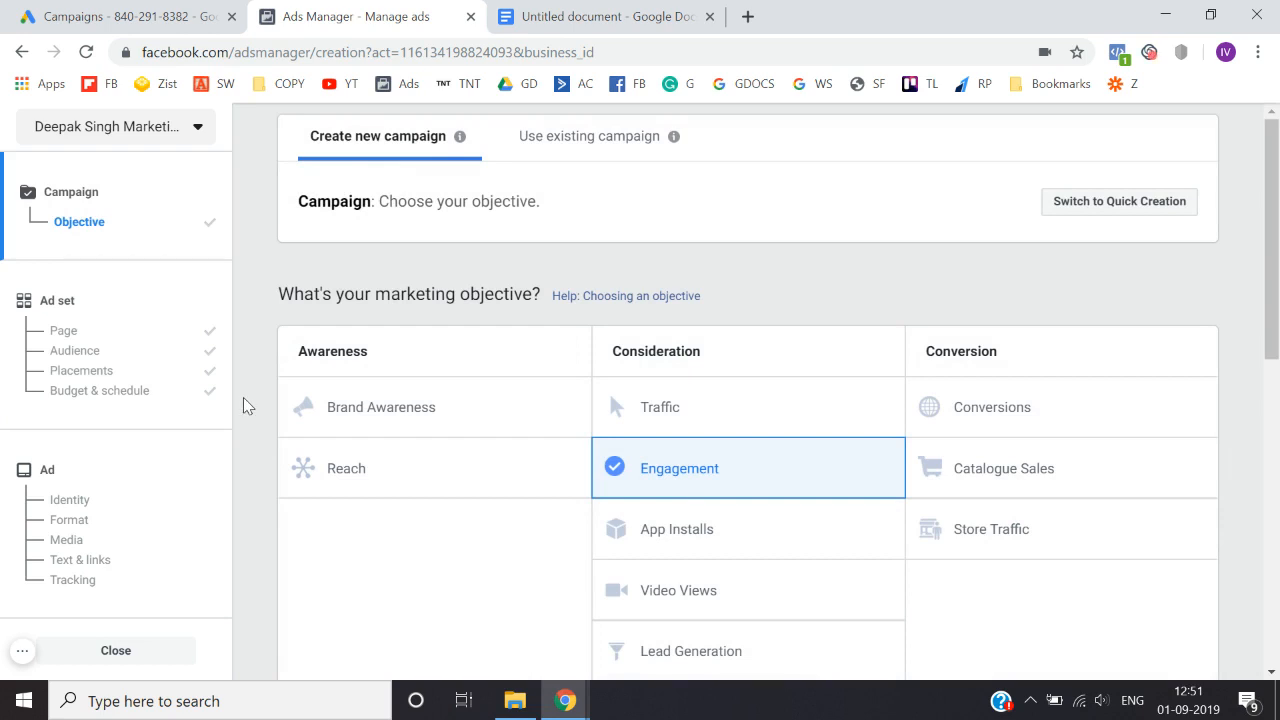
scroll(243, 397, down, 1)
scroll(243, 397, down, 1)
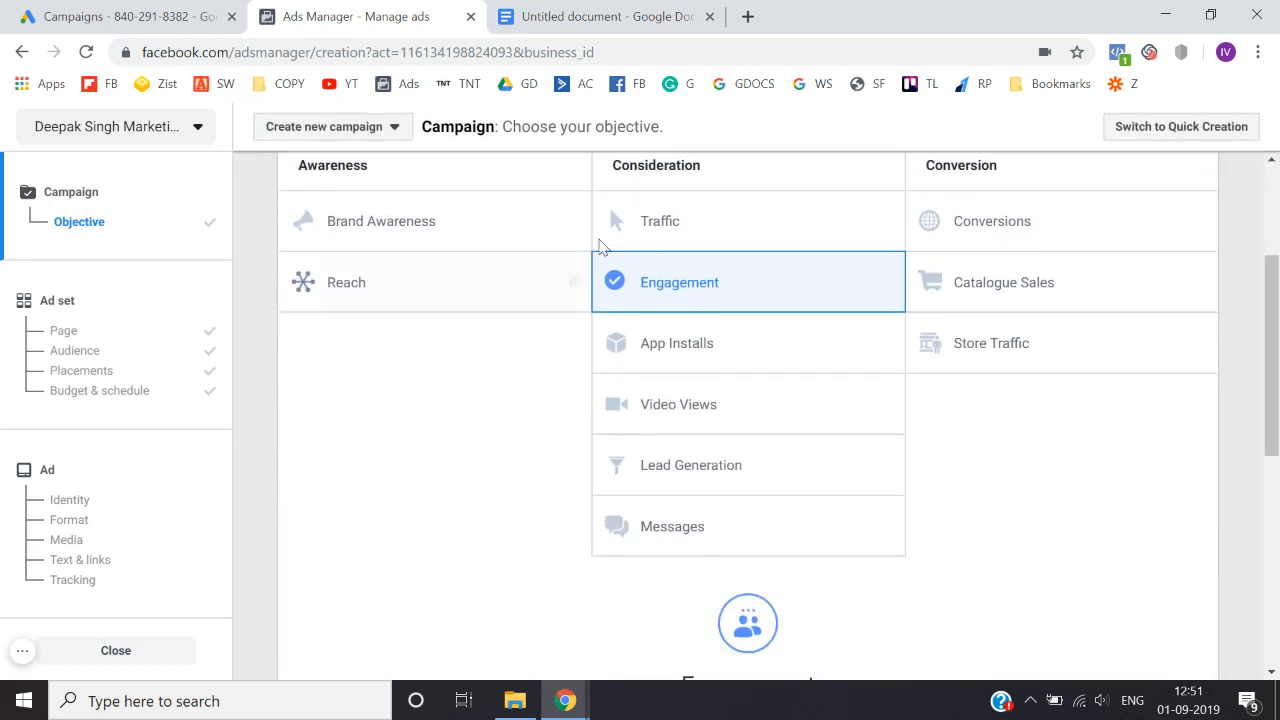
scroll(476, 455, down, 3)
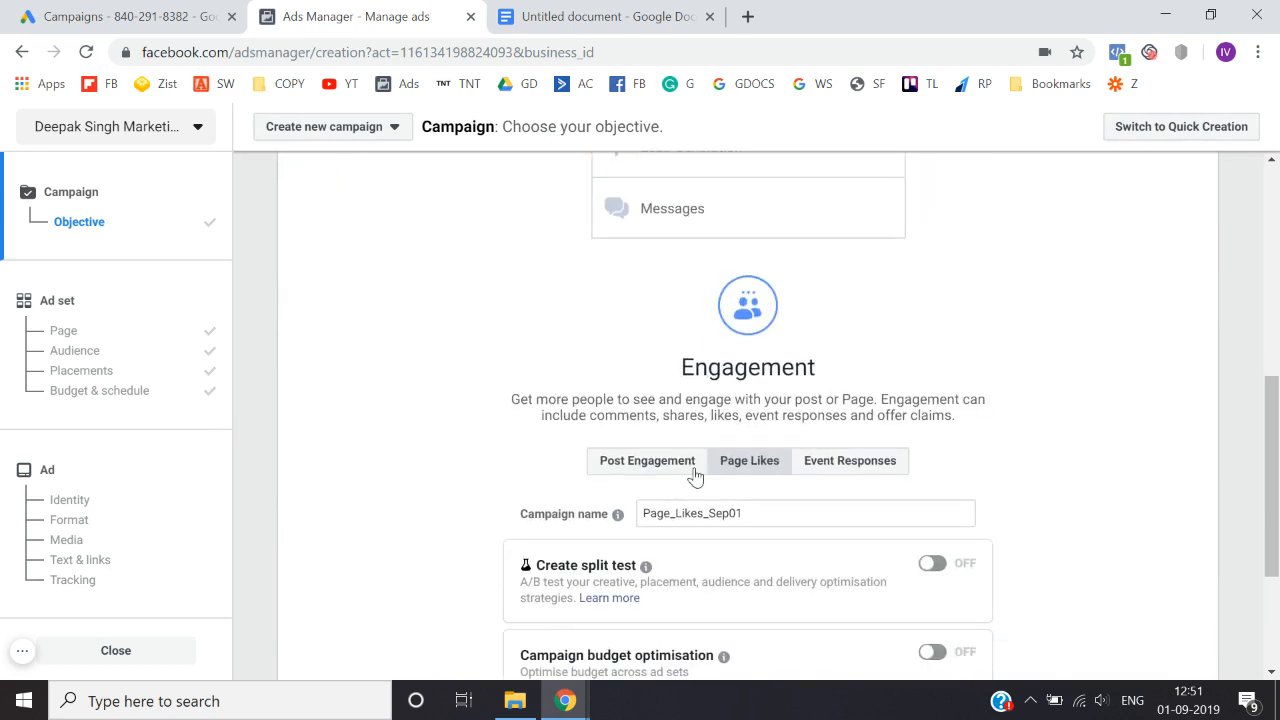
scroll(485, 500, down, 2)
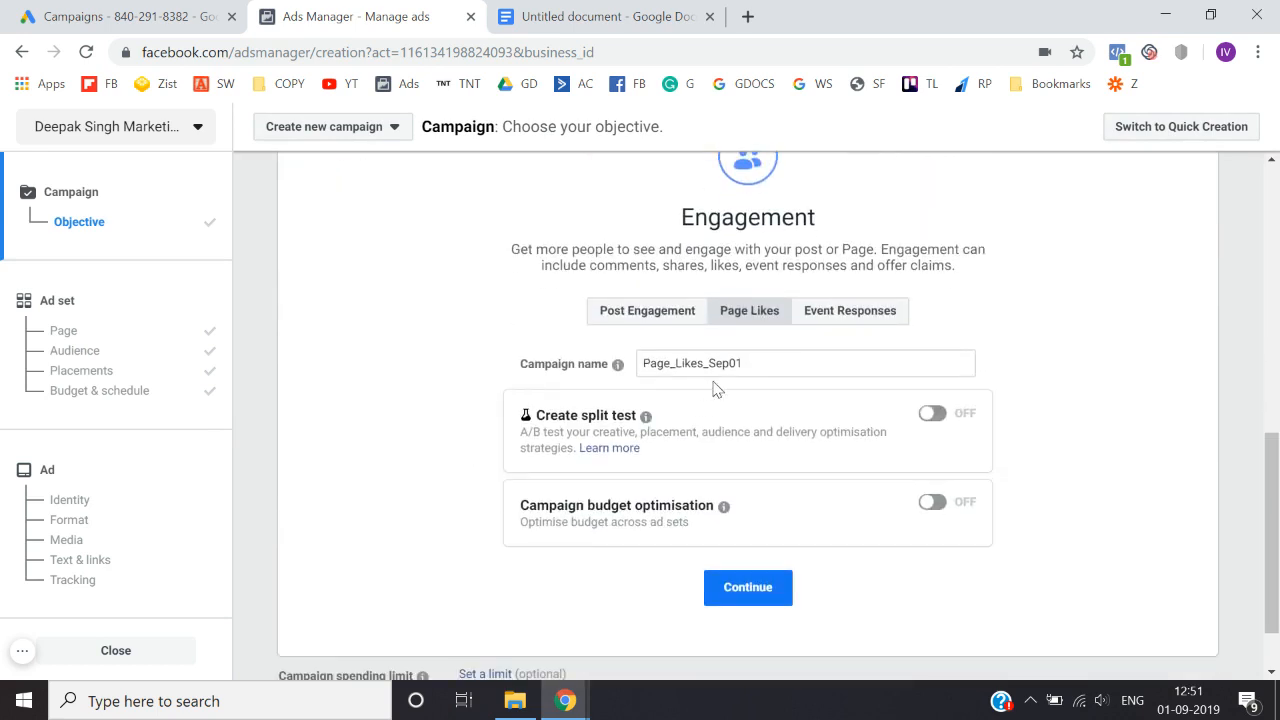
Step: Review the ad set's Facebook Page, saved audience, placements, and budget and schedule settings
click(62, 331)
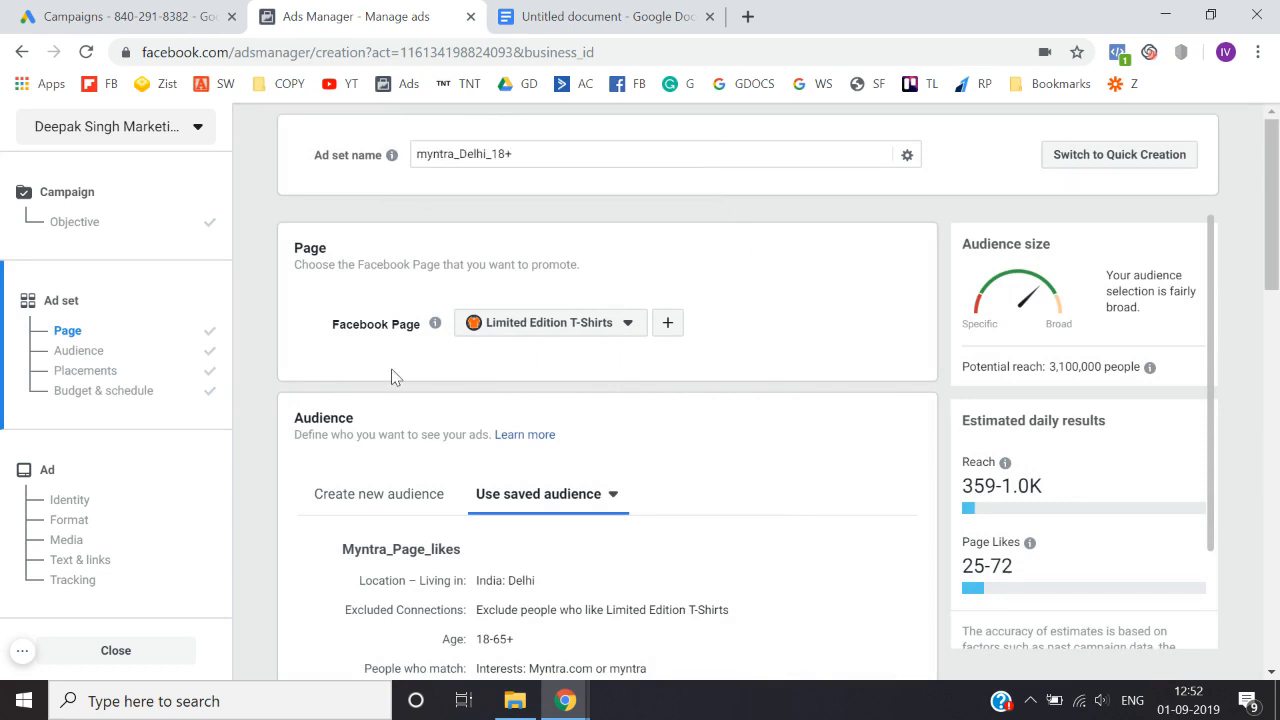
scroll(390, 340, down, 2)
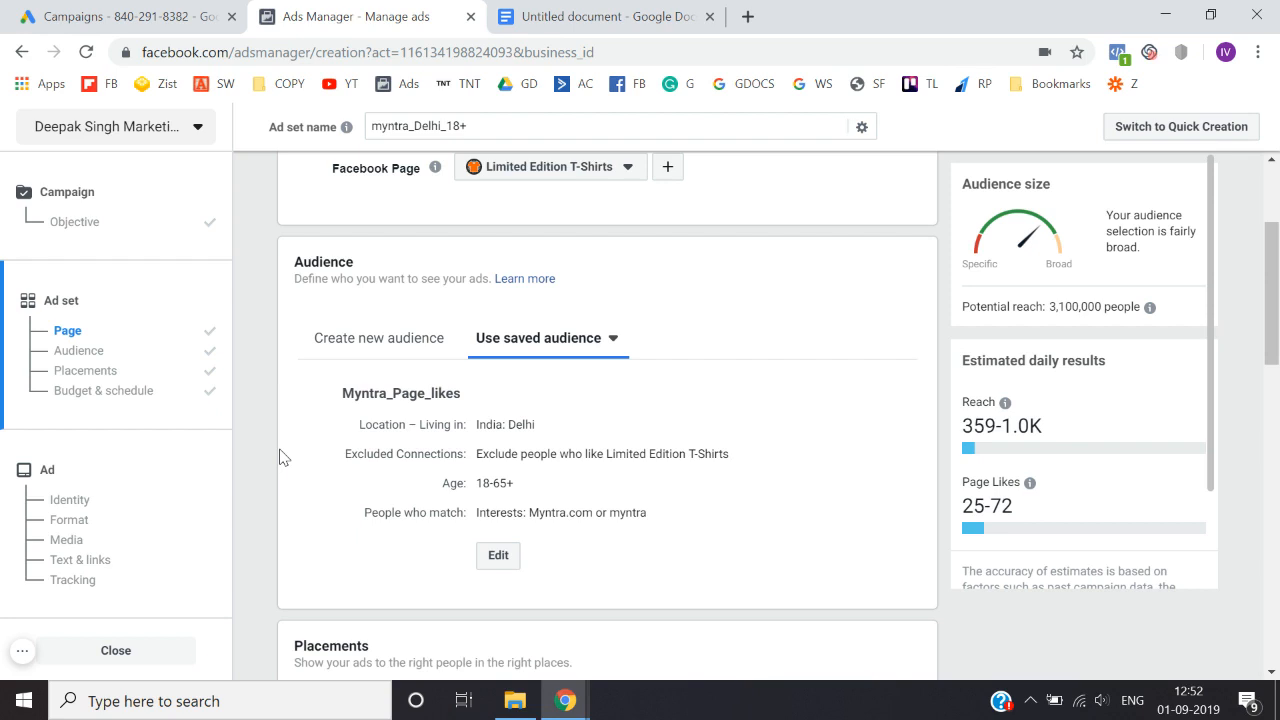
scroll(281, 457, down, 3)
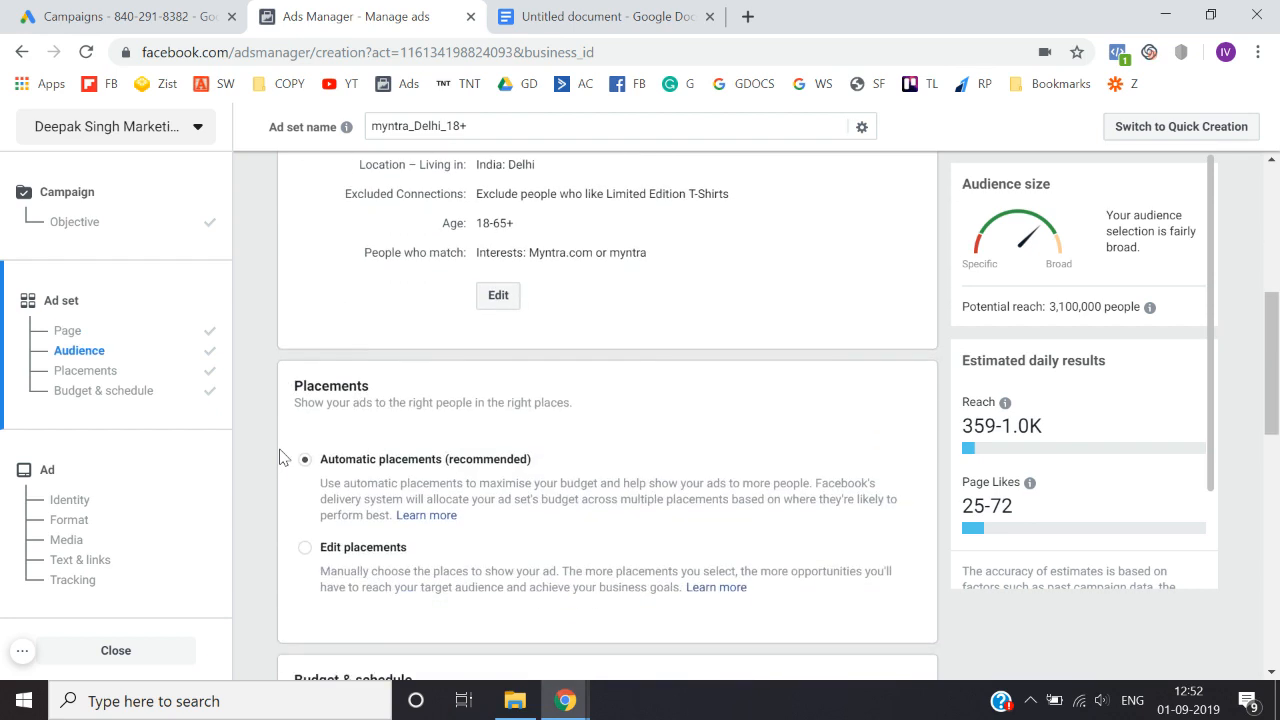
scroll(281, 457, down, 1)
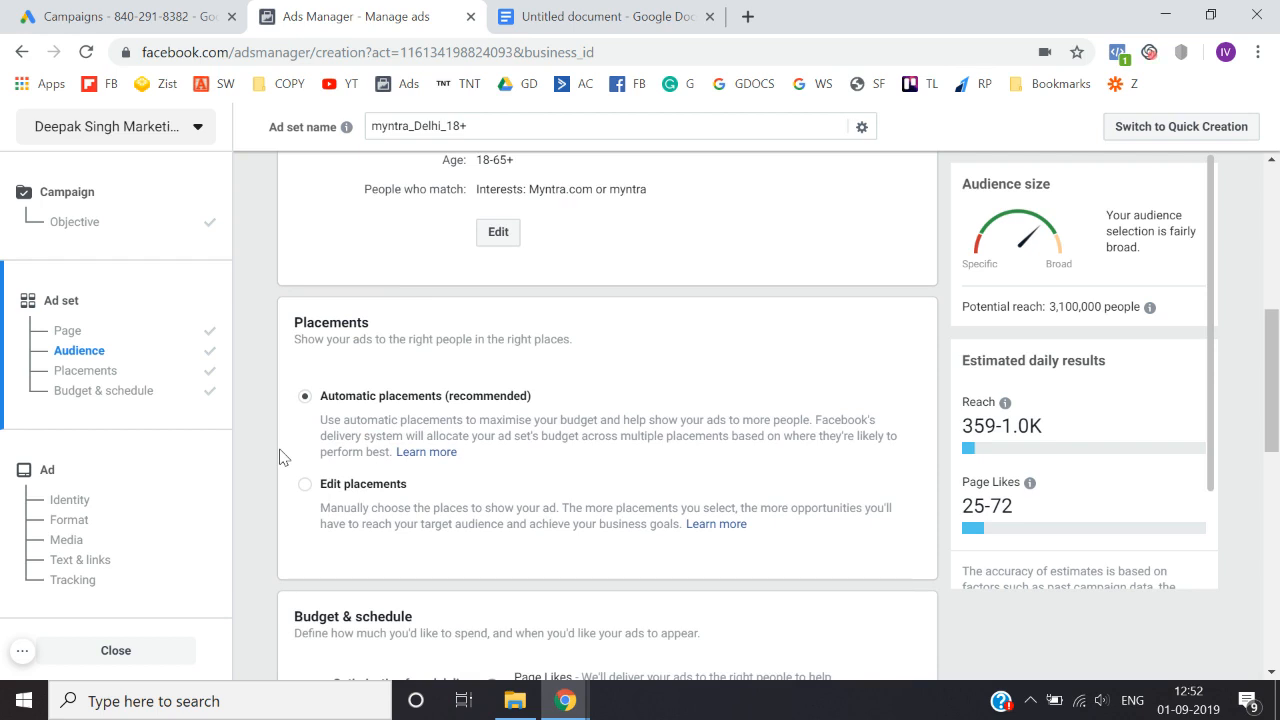
scroll(281, 457, down, 3)
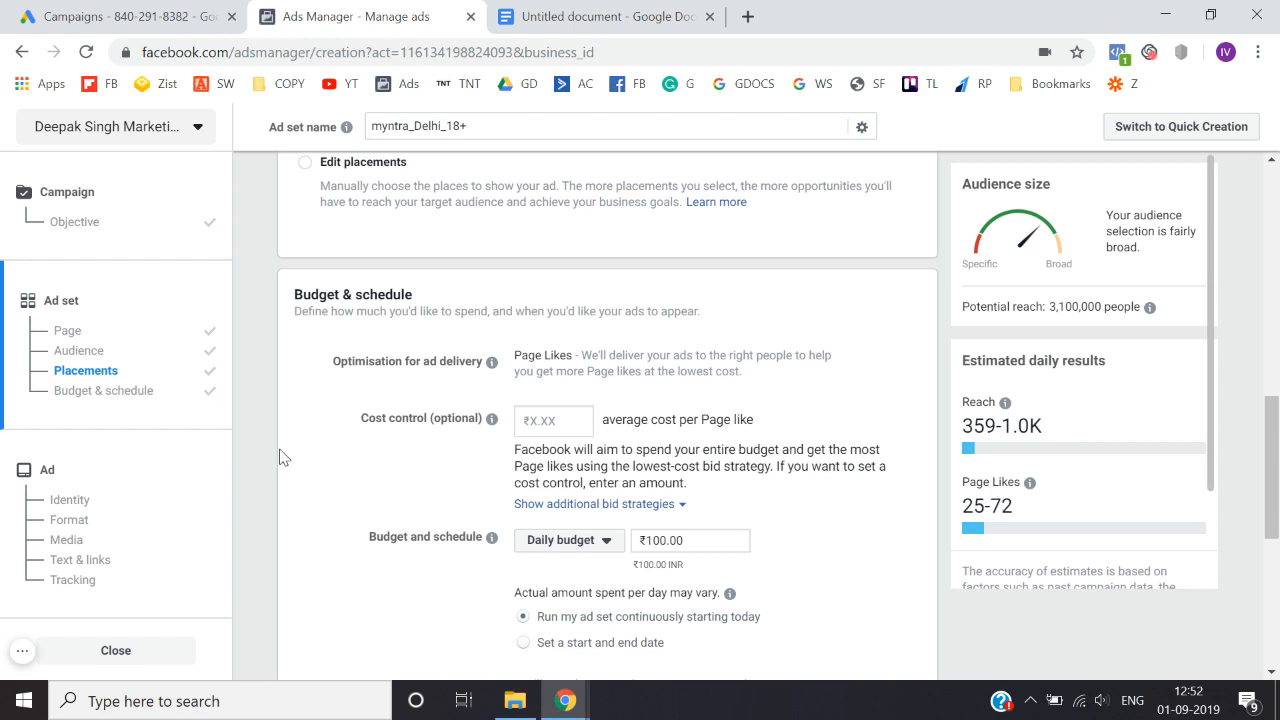
scroll(280, 457, down, 2)
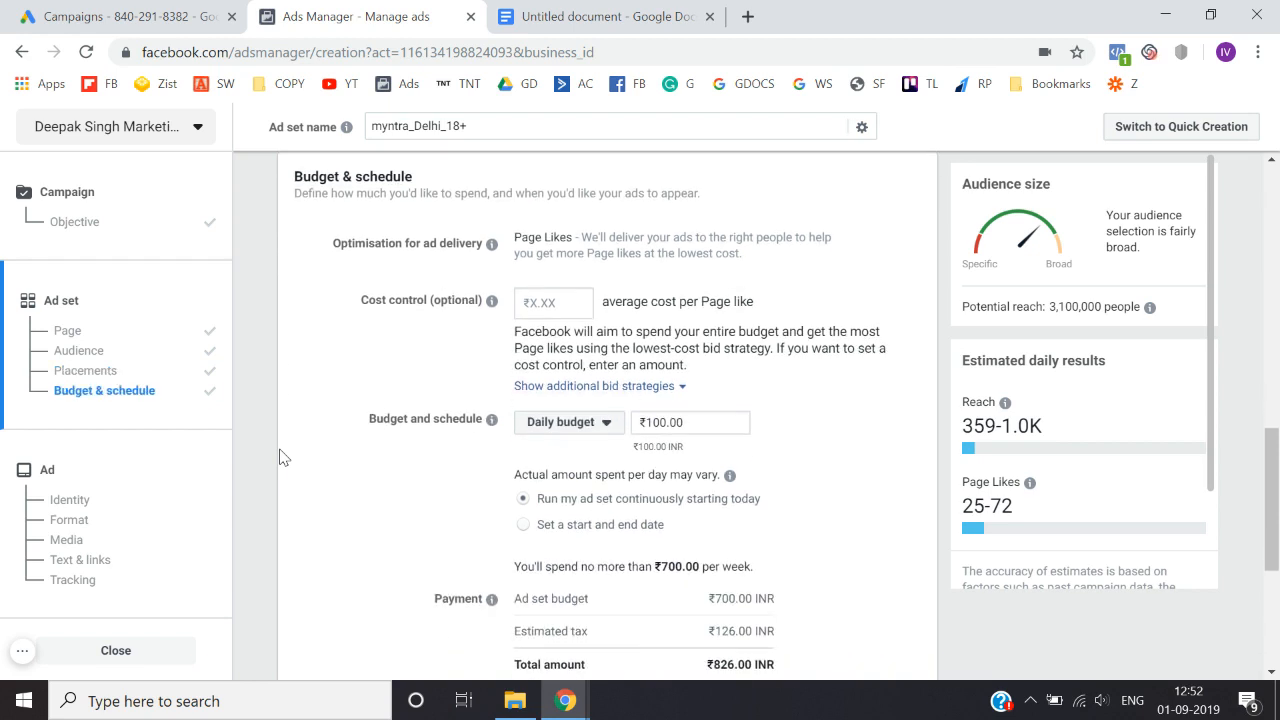
scroll(280, 457, down, 1)
scroll(280, 457, down, 1)
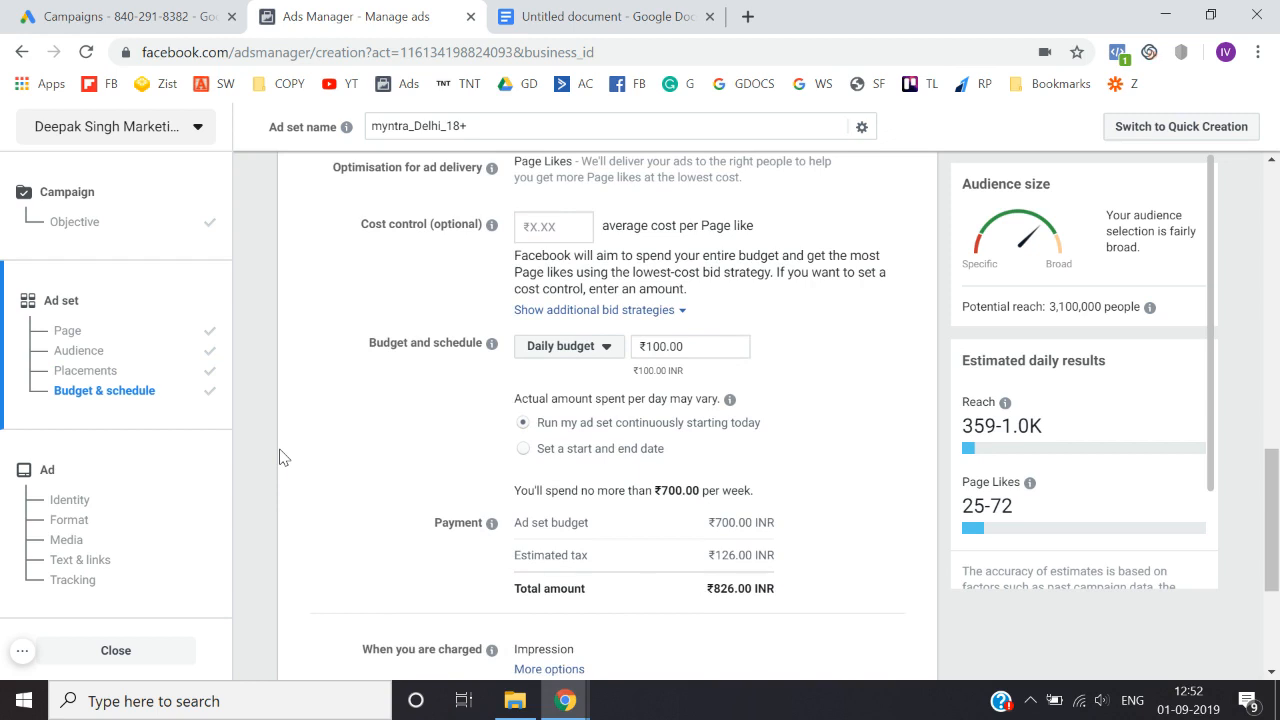
scroll(280, 457, down, 1)
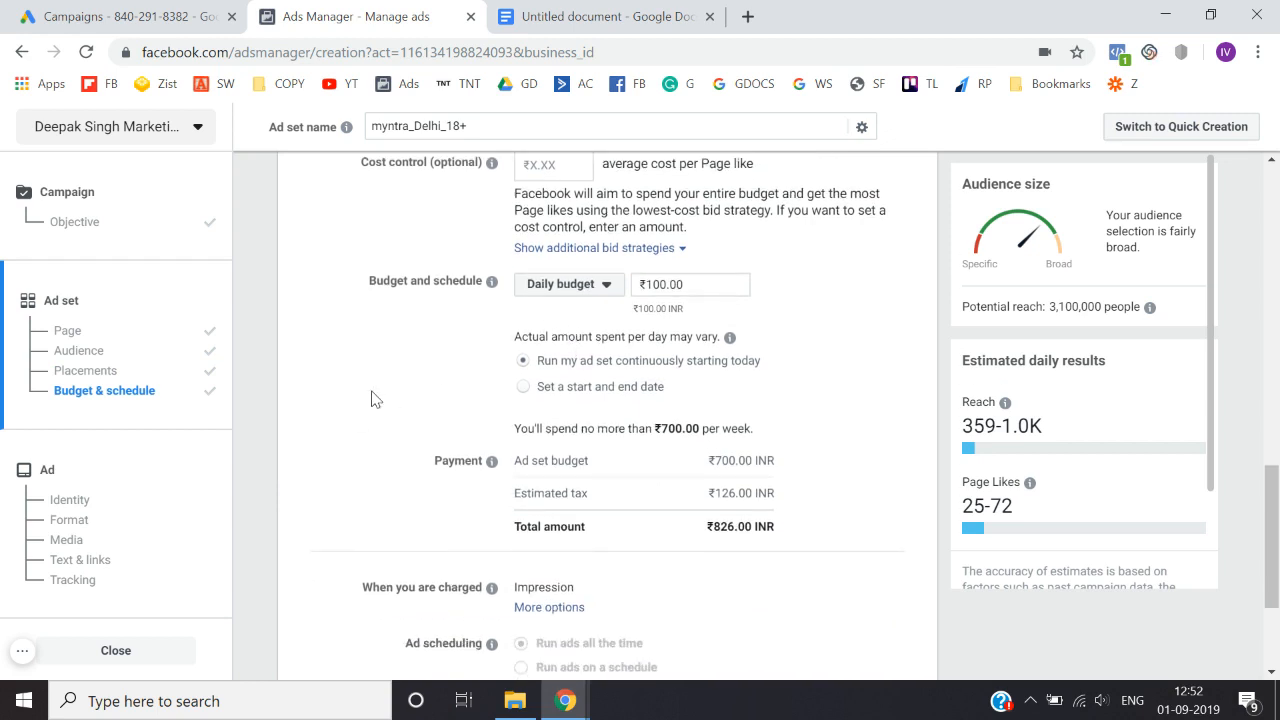
Step: Try a start and end date schedule, return the ad set to running continuously starting today, and continue to the ad setup
click(524, 387)
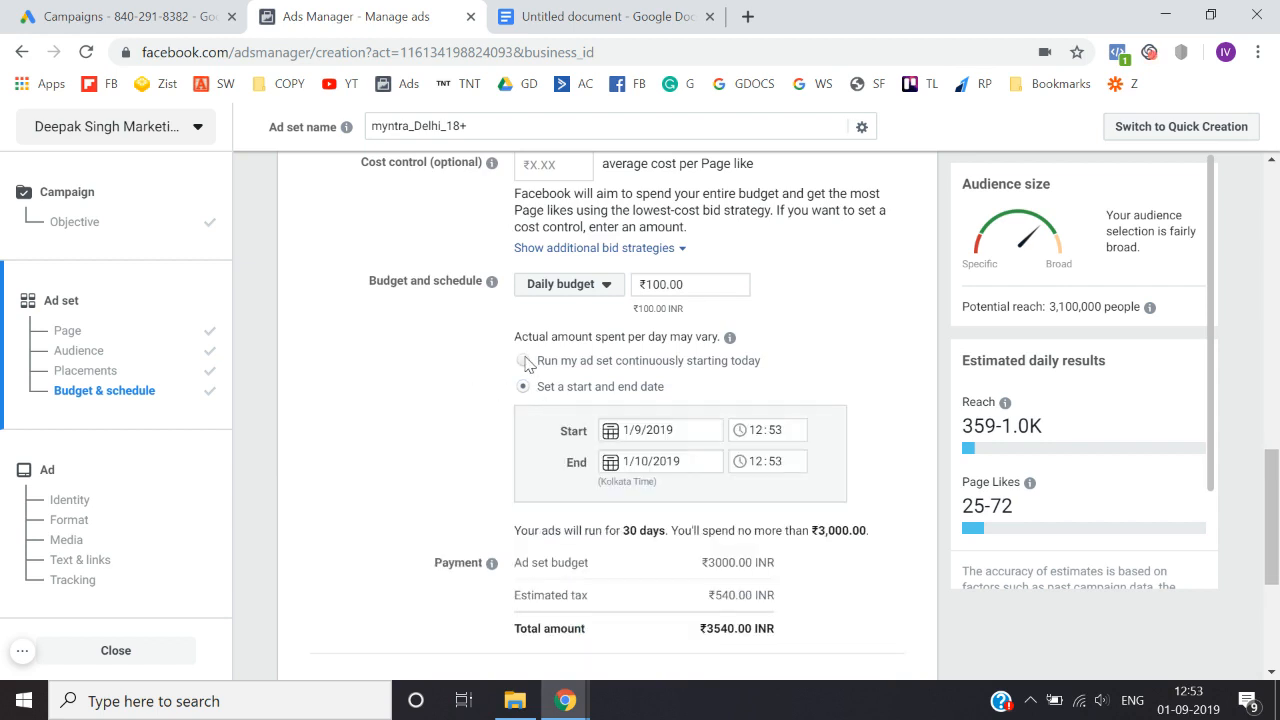
click(524, 361)
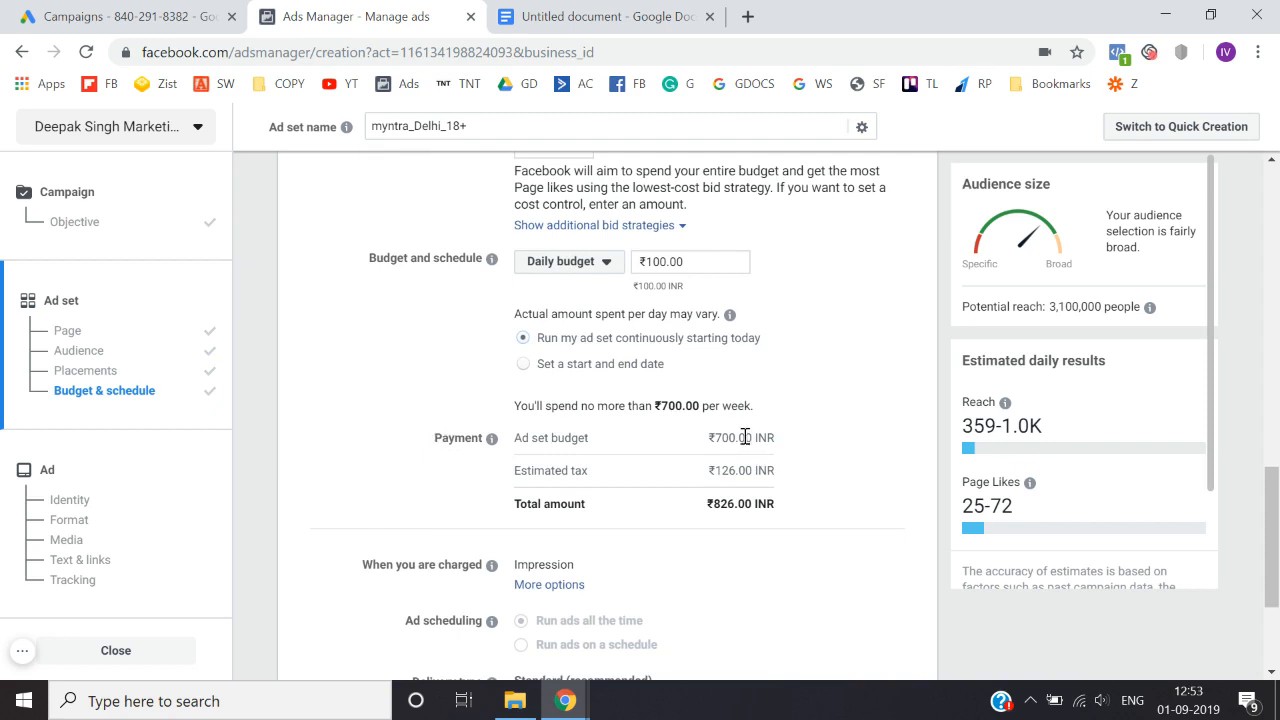
scroll(743, 531, down, 2)
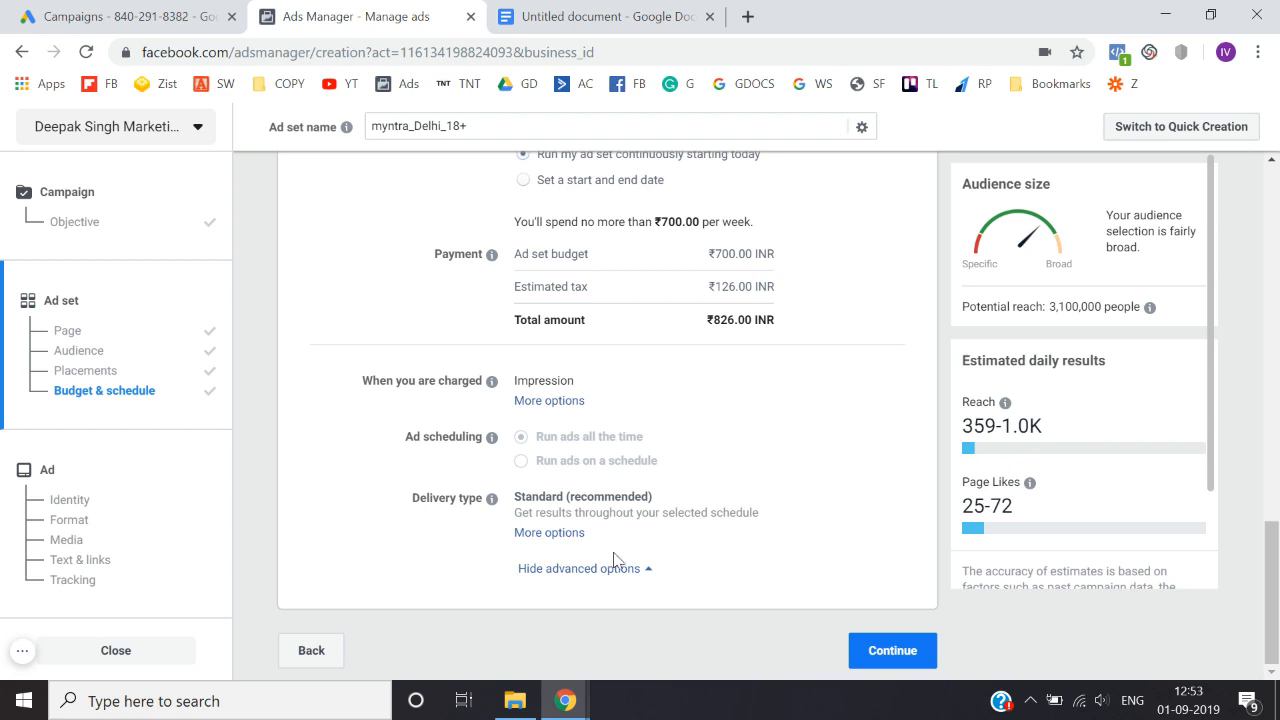
click(894, 649)
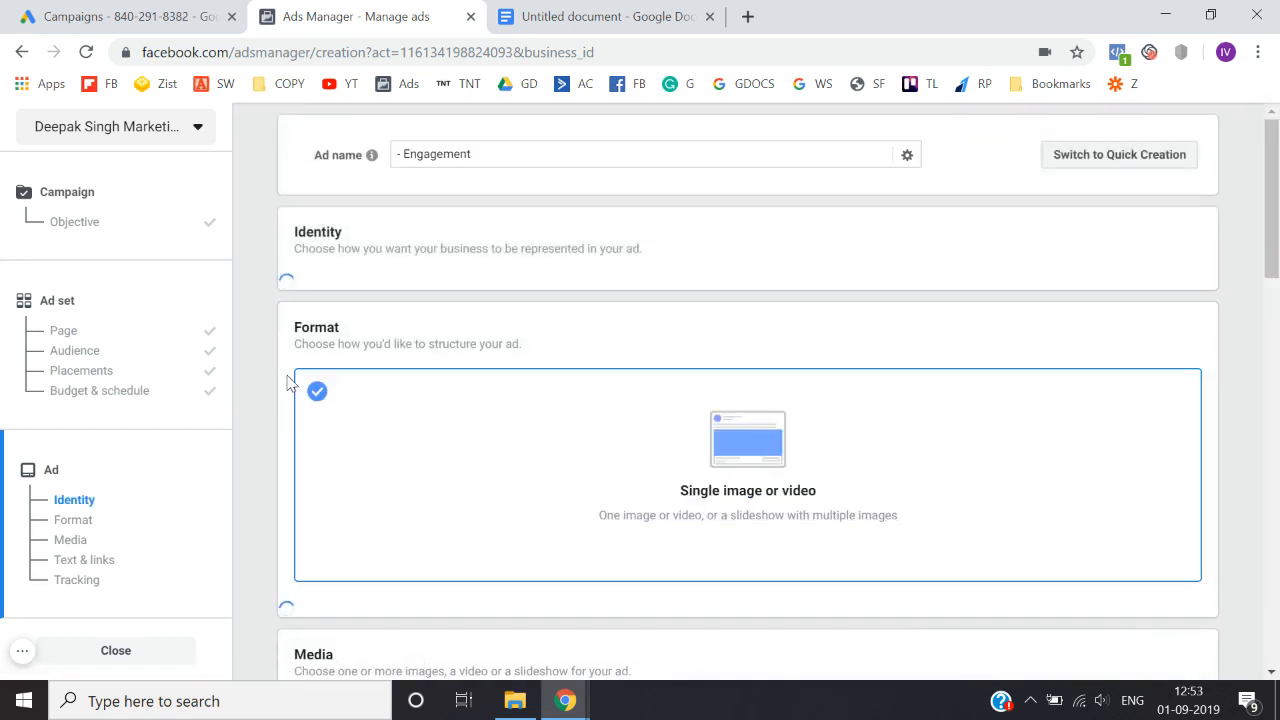
Step: Name the ad Image1
click(508, 155)
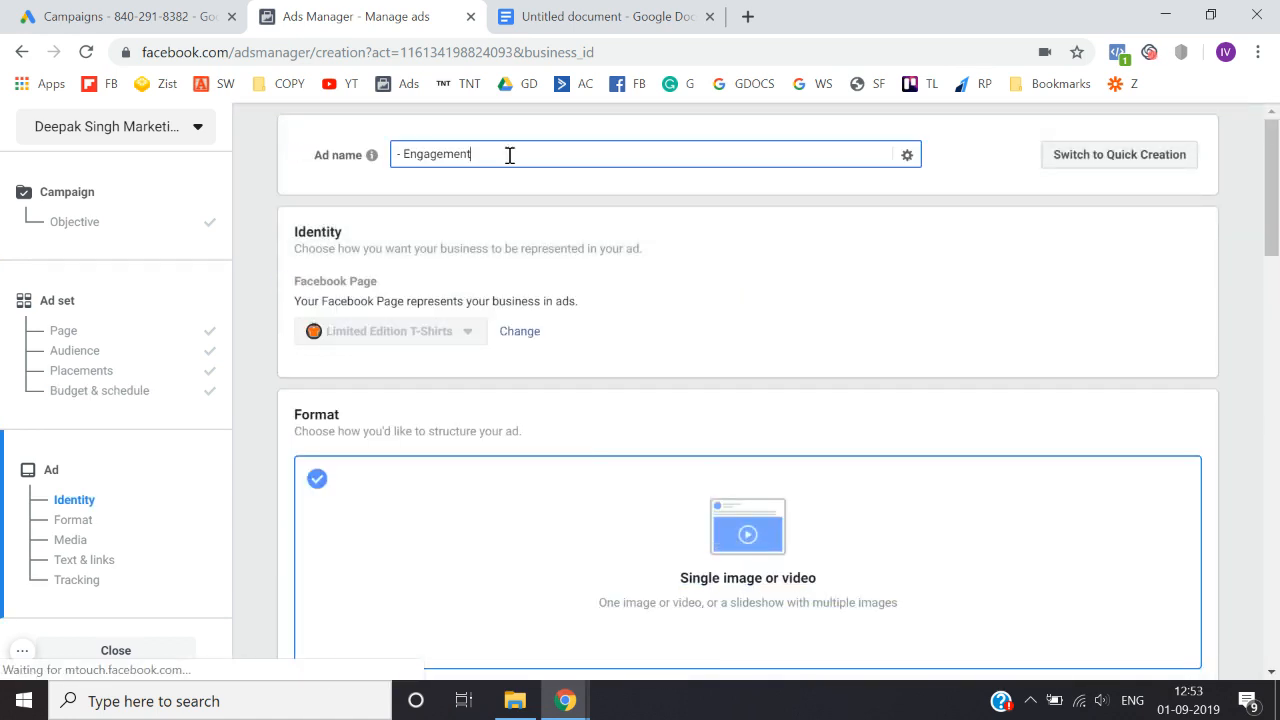
key(ctrl+a)
text(Image1)
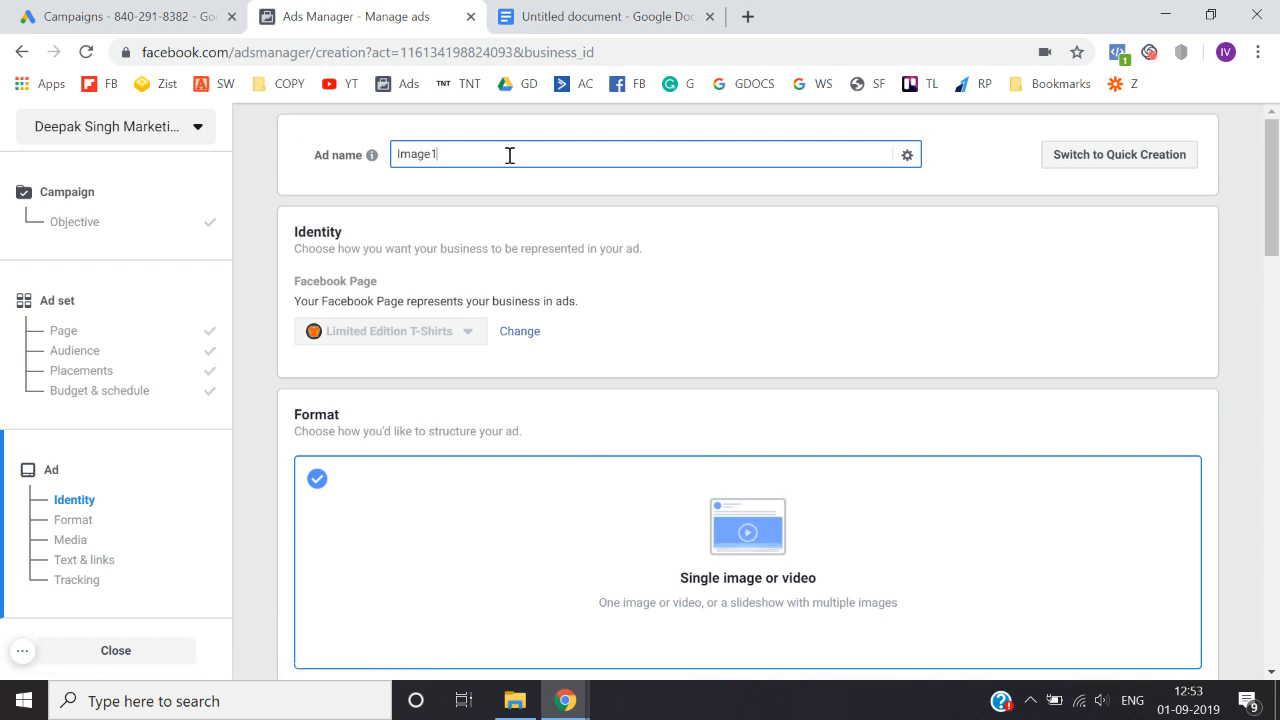
click(236, 273)
Step: Remove the preselected group photo from the ad's media, keeping the Image media type
scroll(236, 273, down, 2)
scroll(236, 273, down, 2)
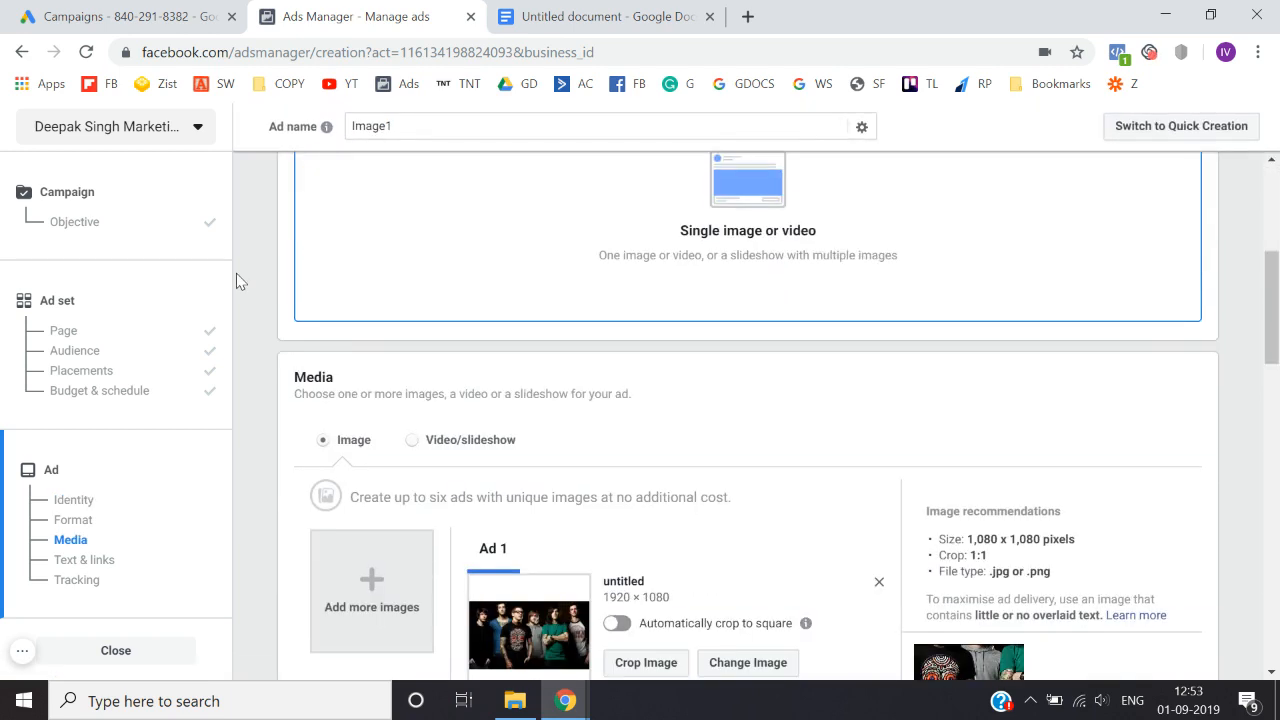
scroll(293, 385, down, 2)
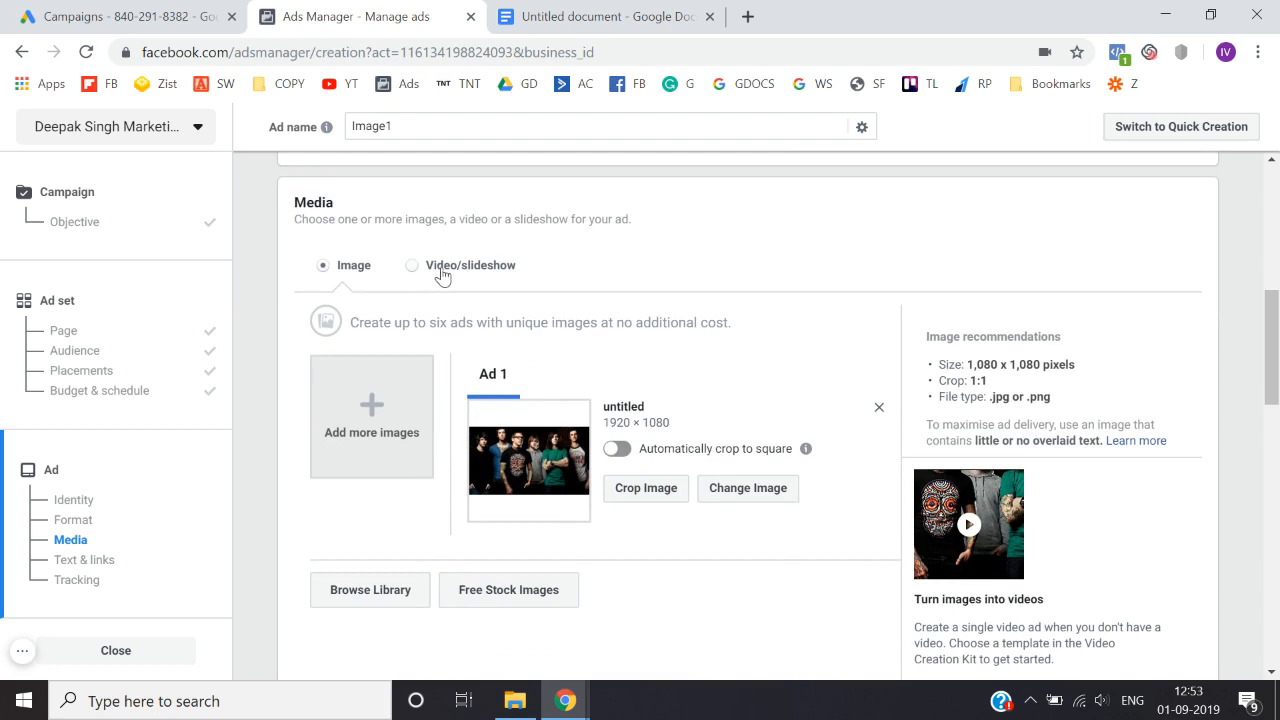
click(878, 420)
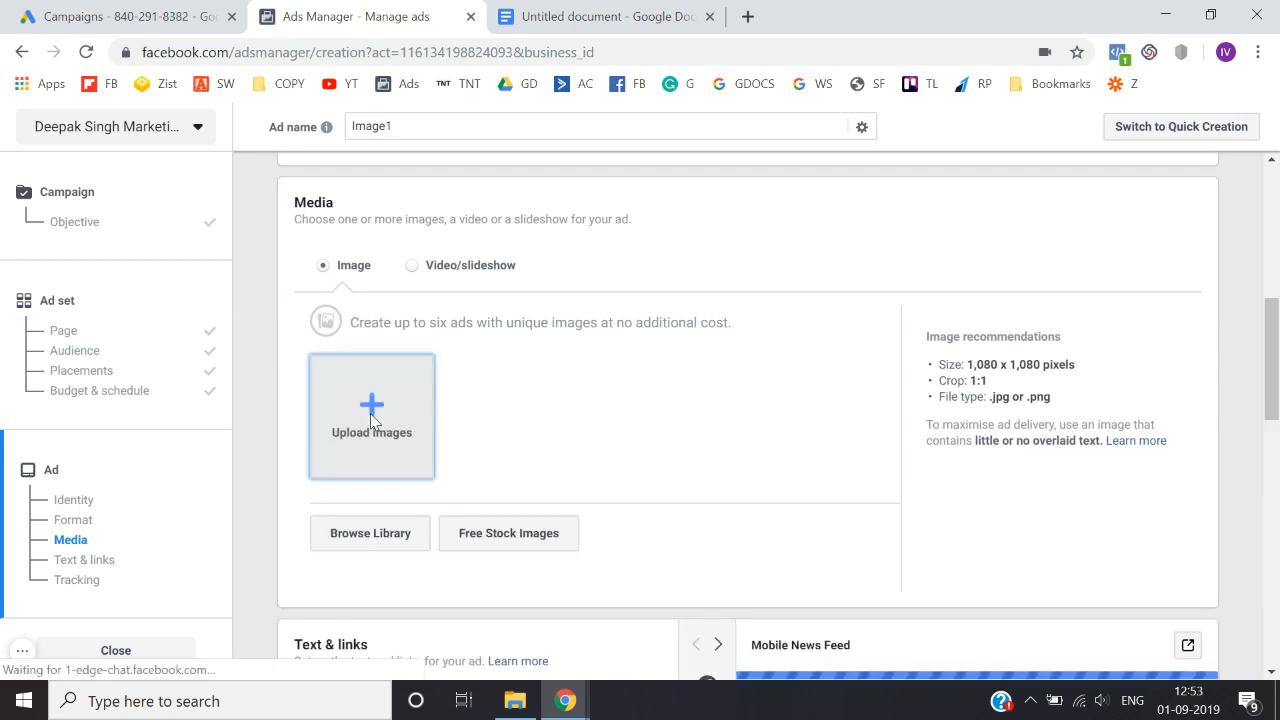
scroll(368, 420, down, 1)
scroll(452, 336, up, 1)
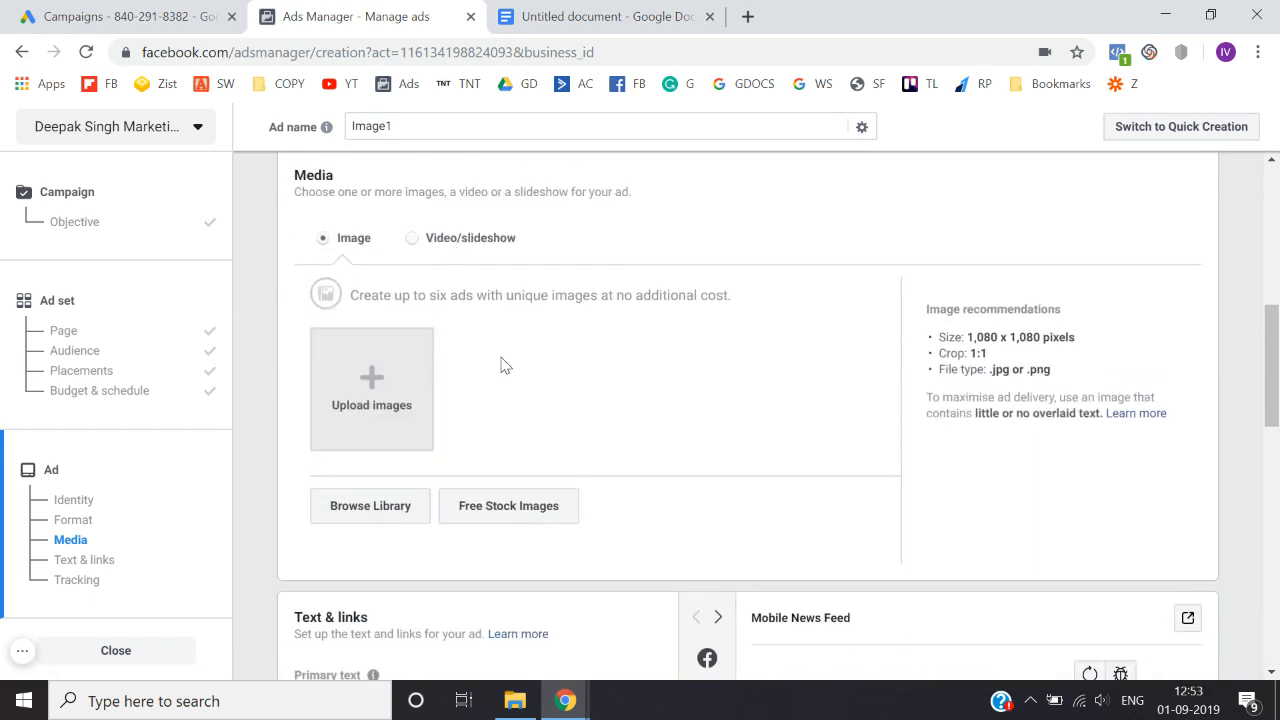
scroll(503, 366, down, 1)
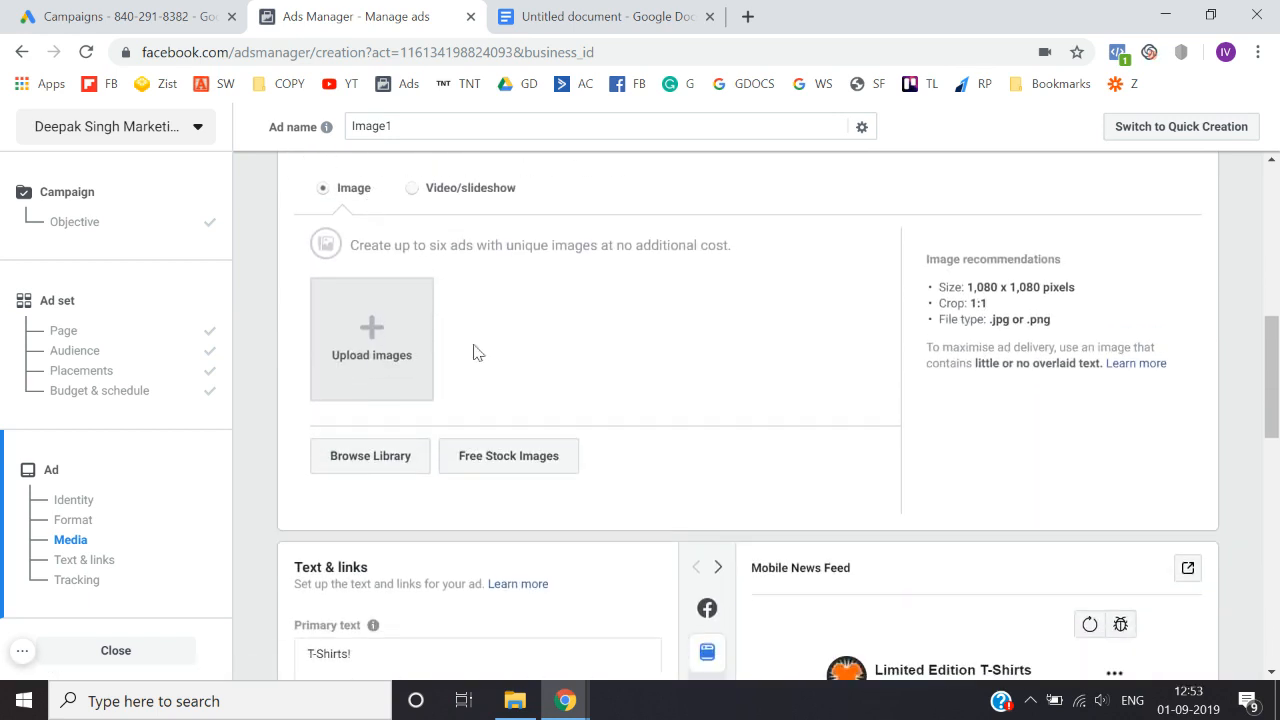
scroll(474, 351, down, 1)
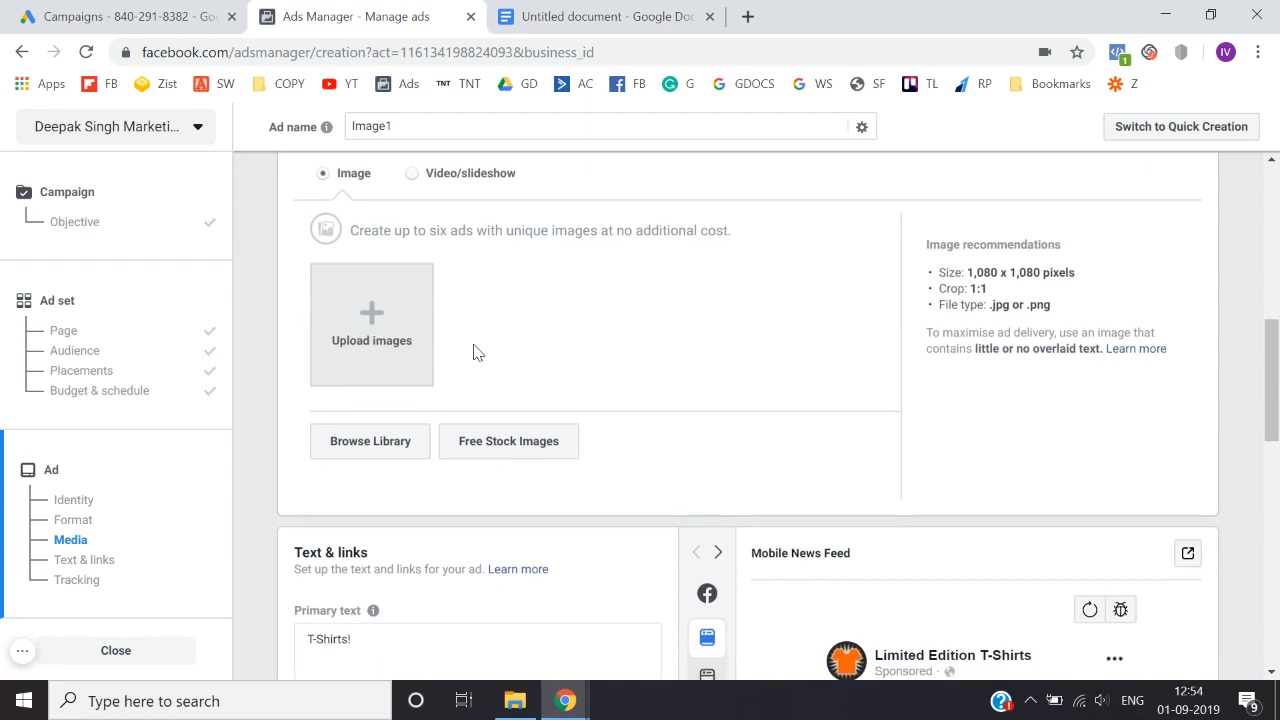
click(383, 347)
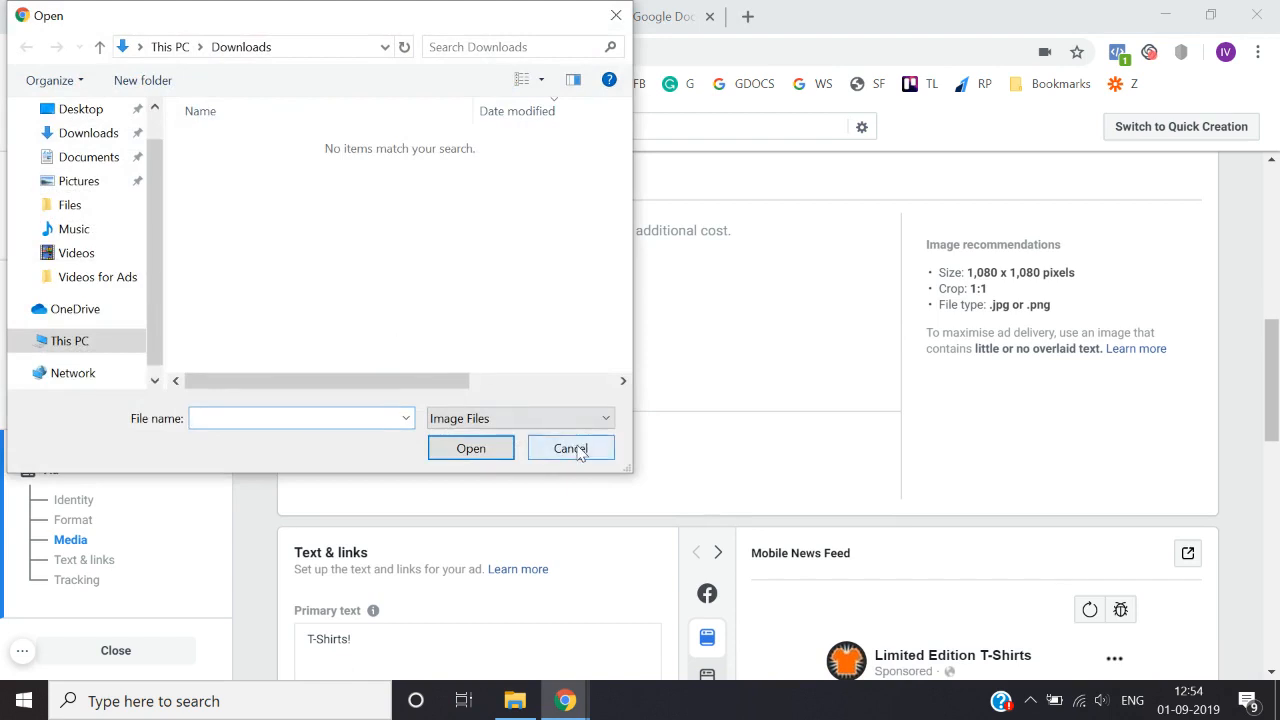
click(570, 448)
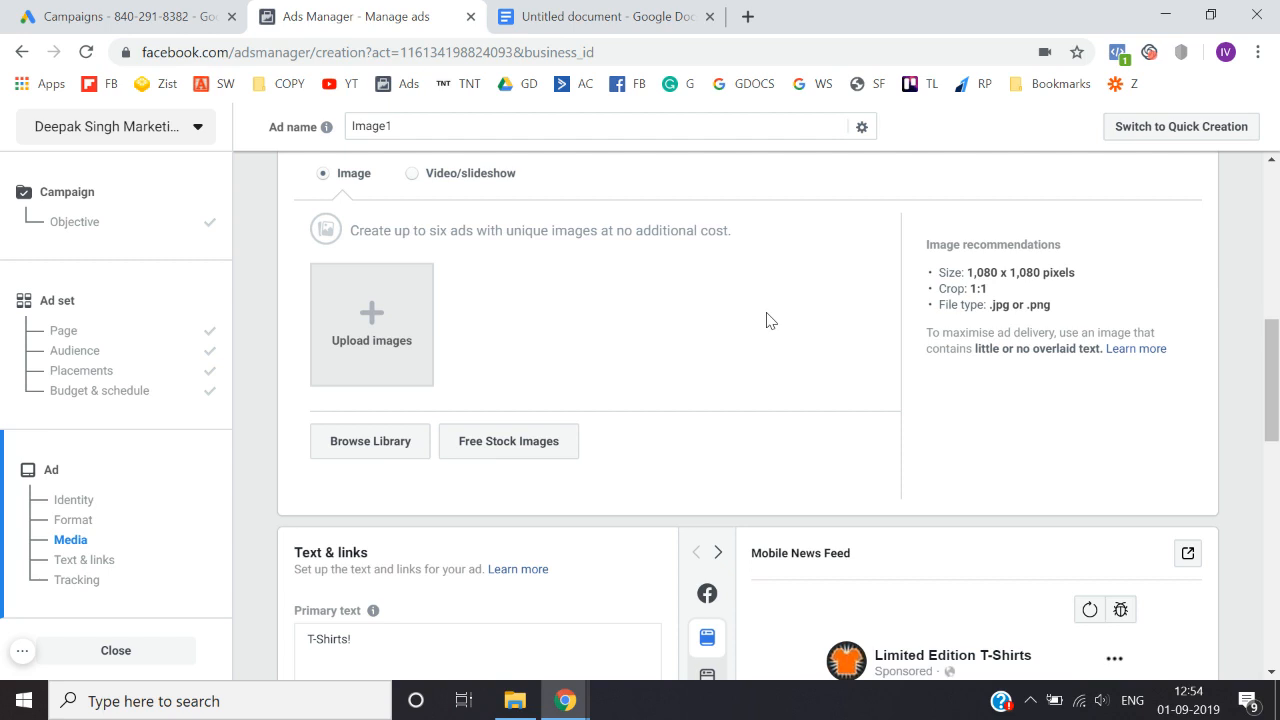
Step: Browse the ad account's image library for available ad images, and close it without selecting one
click(337, 455)
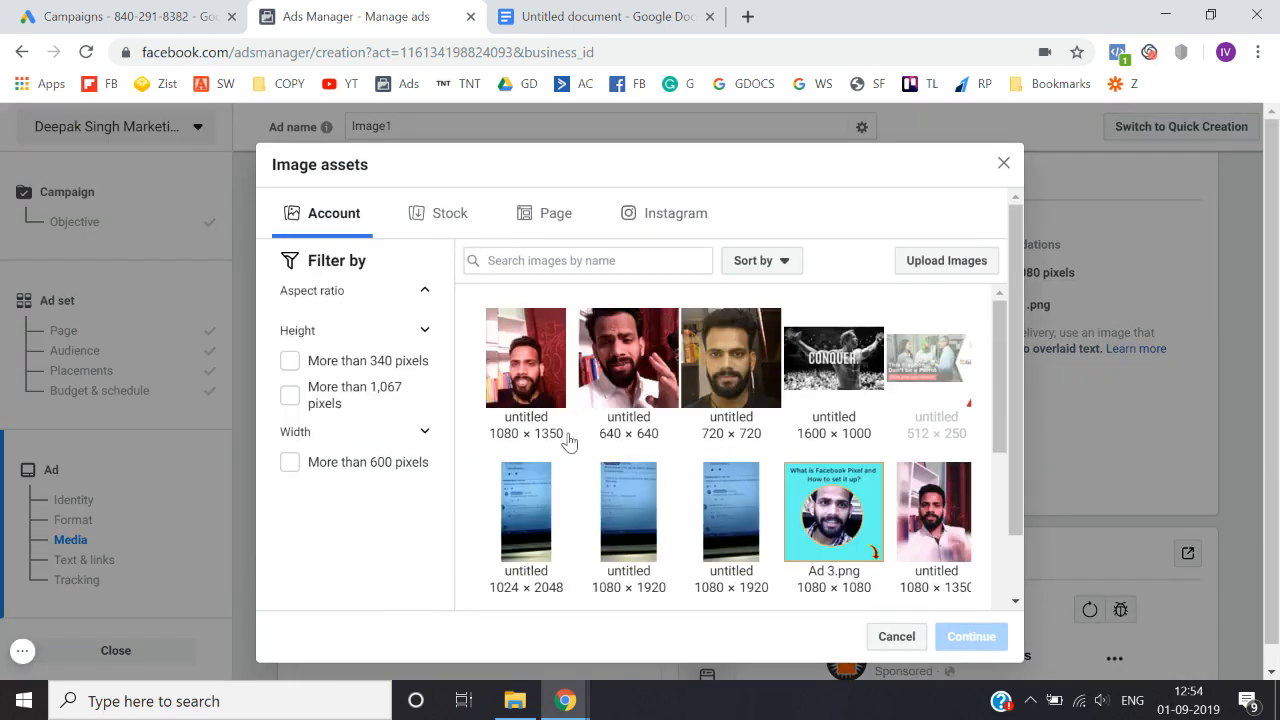
scroll(568, 442, down, 3)
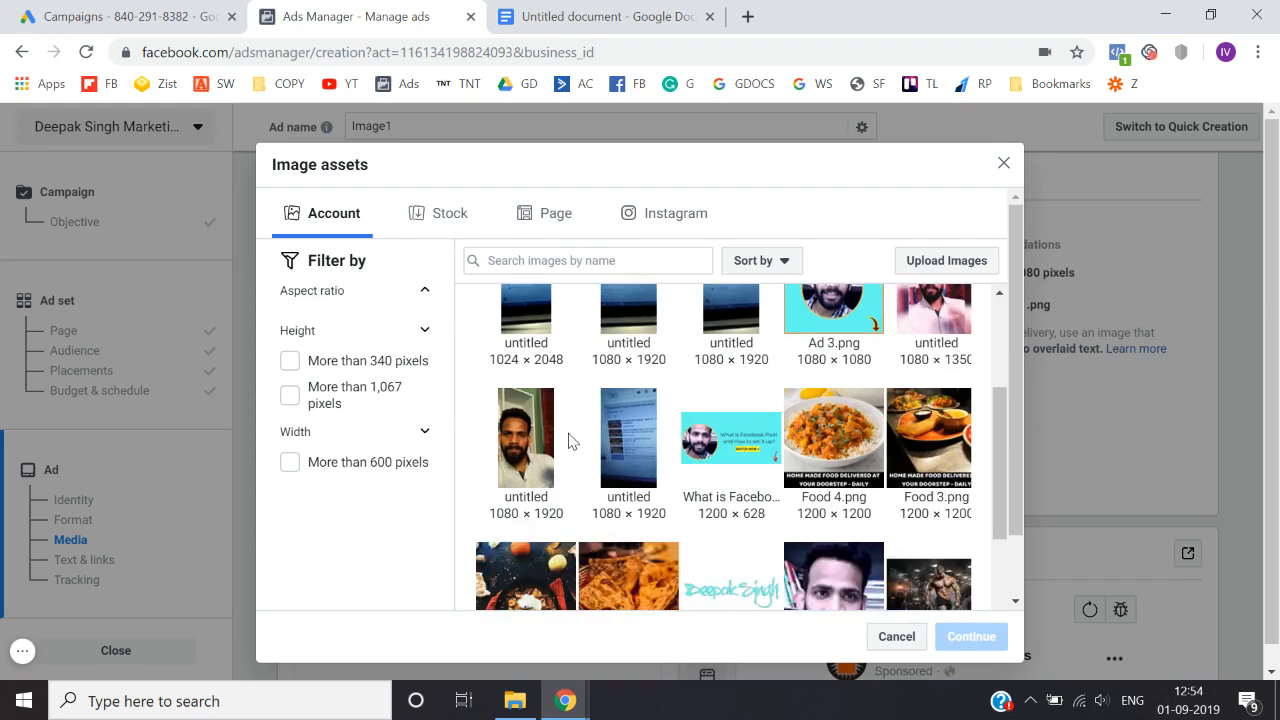
scroll(688, 462, down, 1)
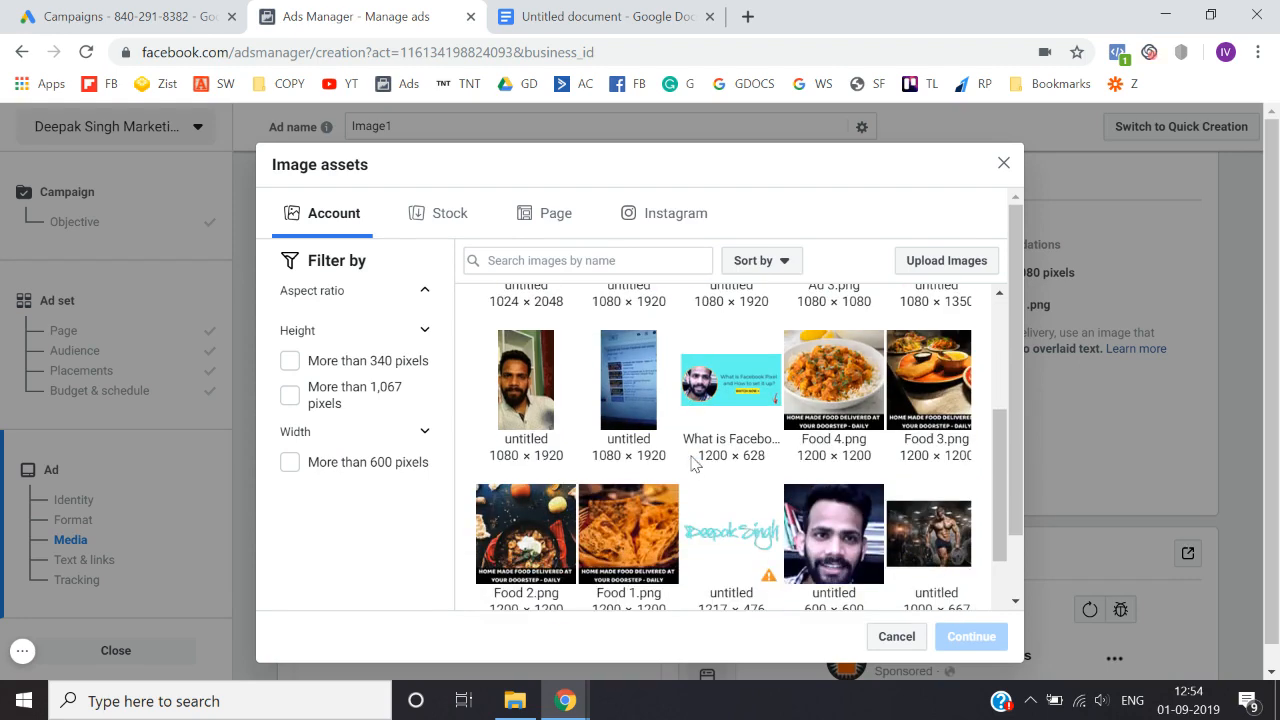
scroll(730, 507, down, 4)
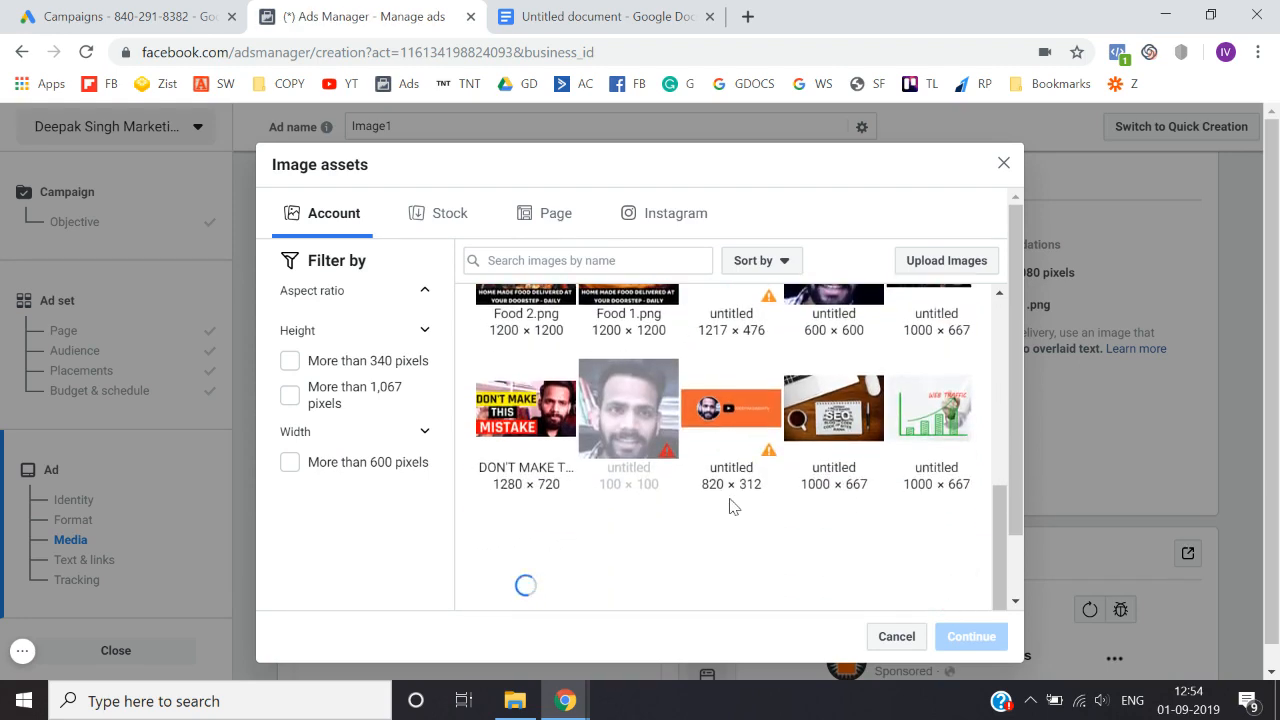
scroll(730, 507, down, 2)
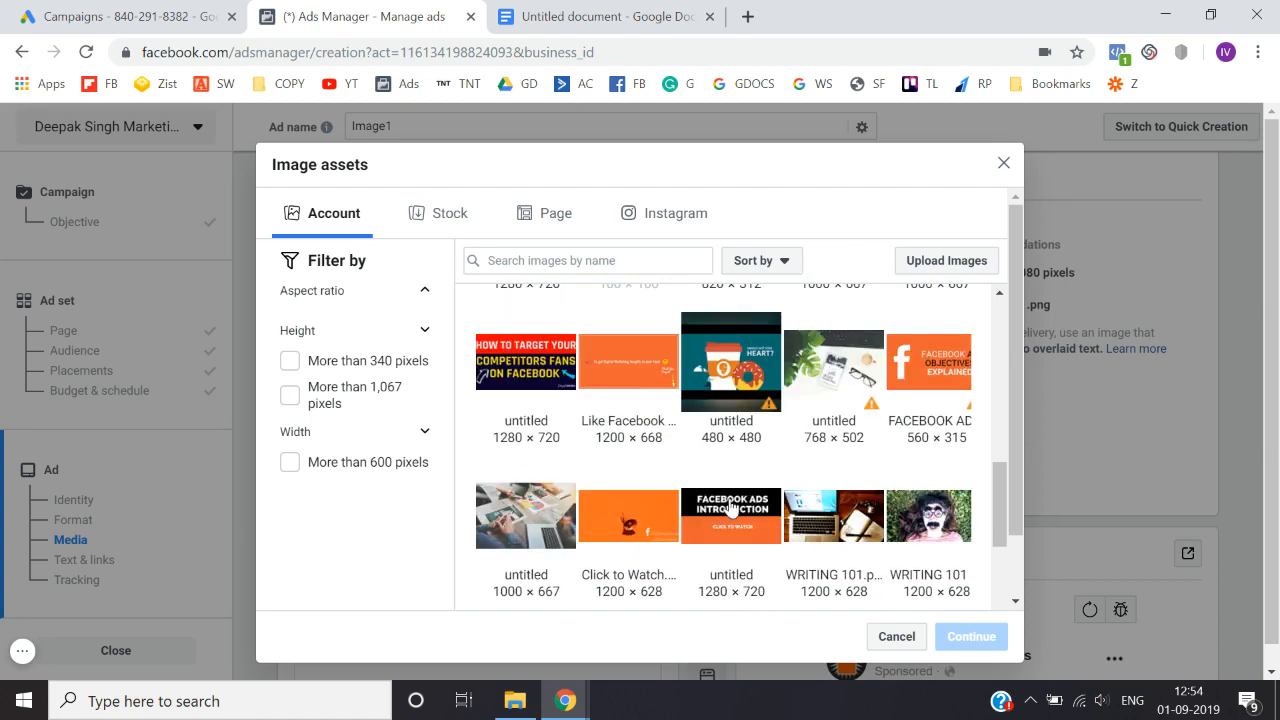
scroll(730, 505, down, 2)
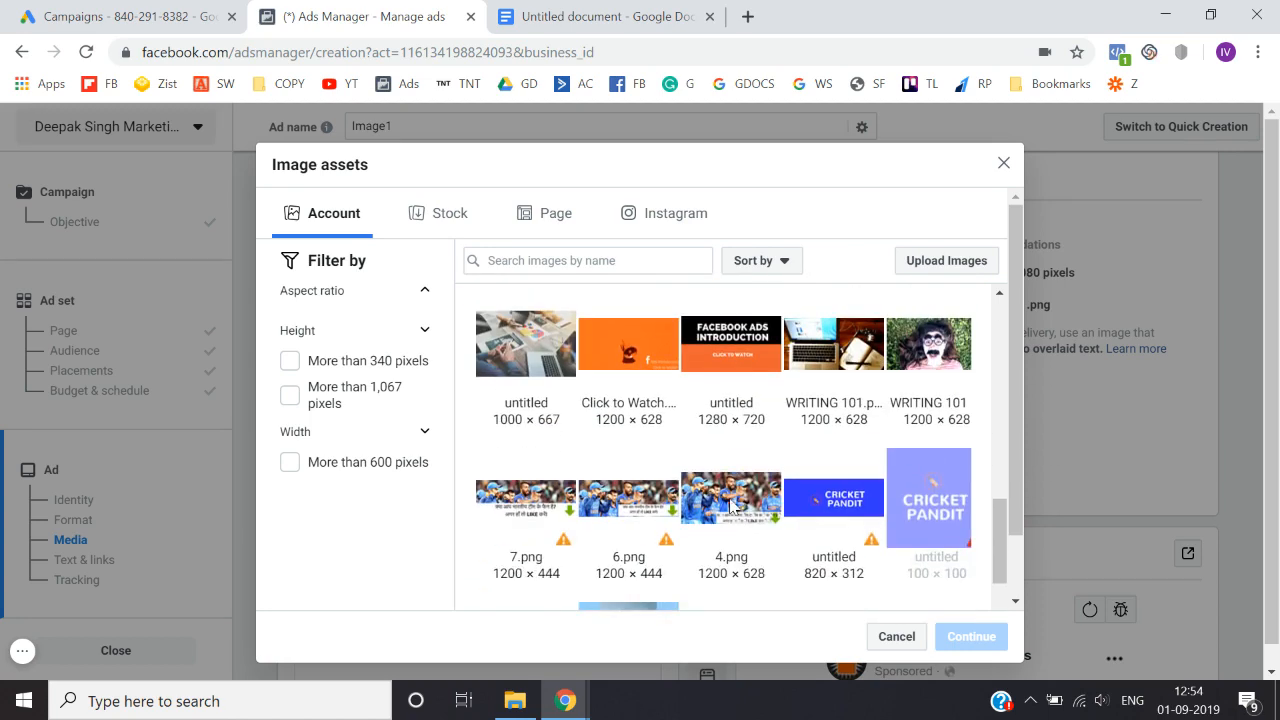
scroll(729, 506, down, 5)
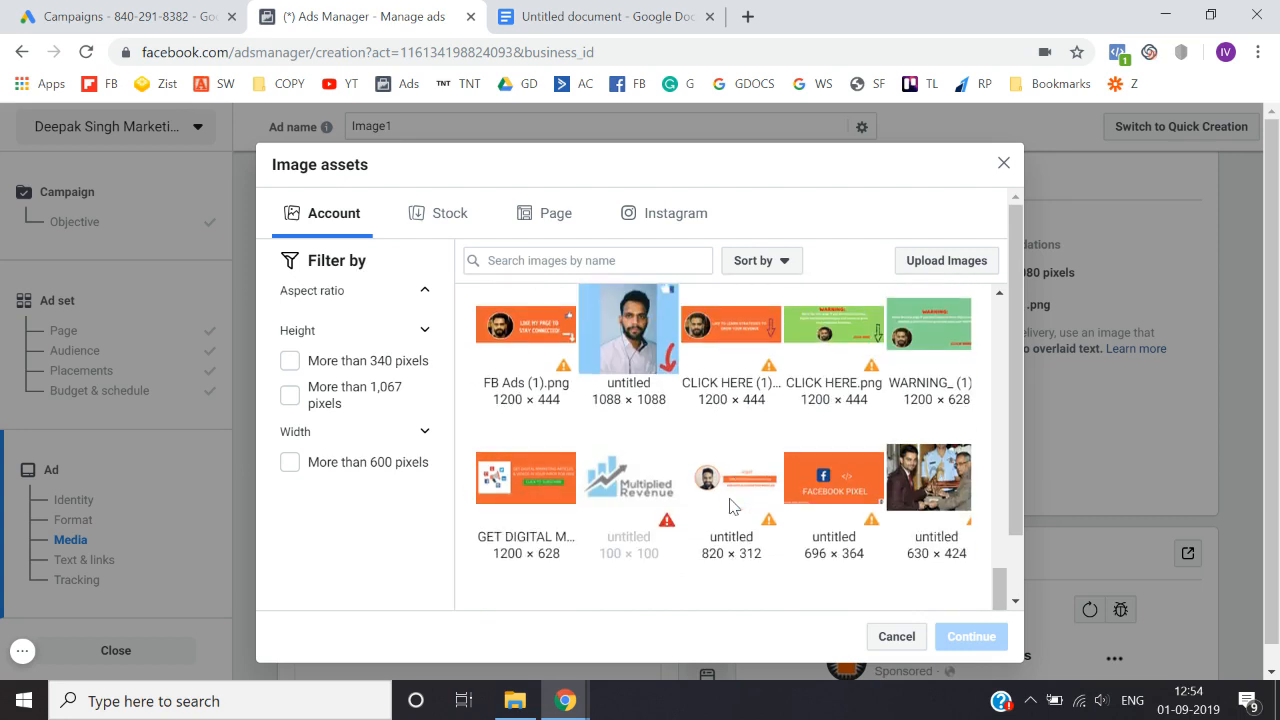
scroll(731, 506, down, 2)
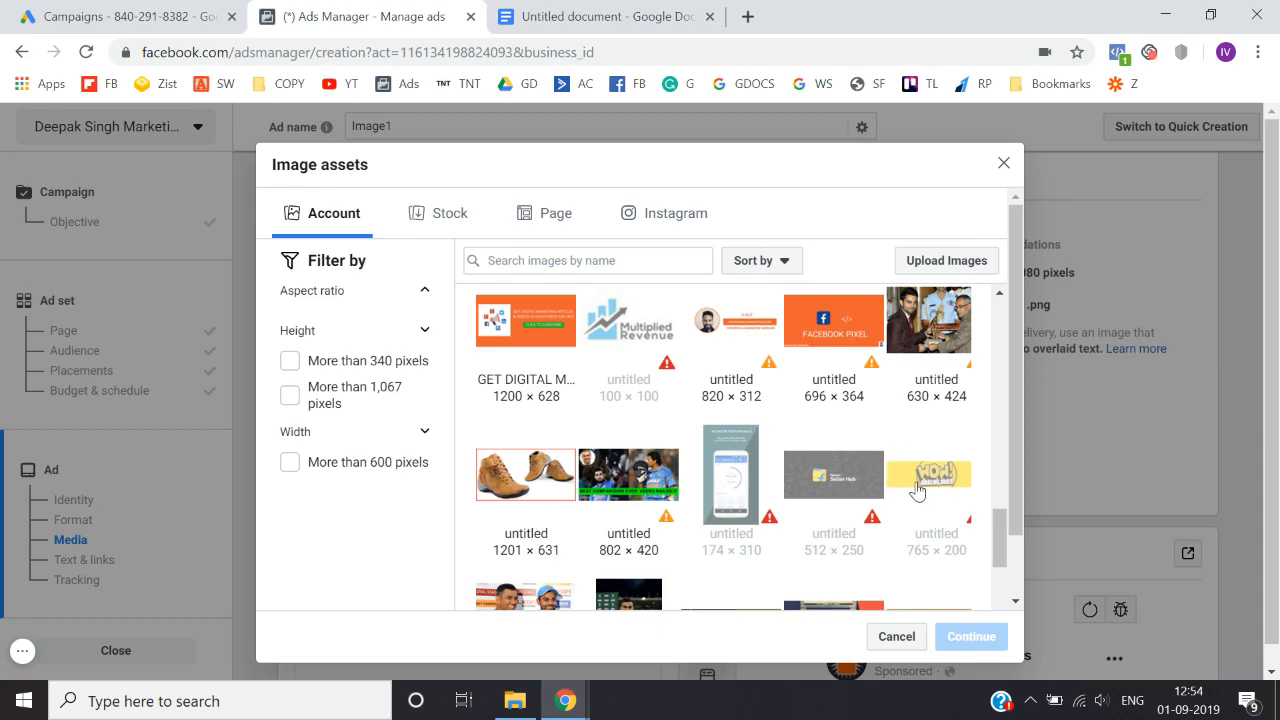
scroll(926, 486, up, 2)
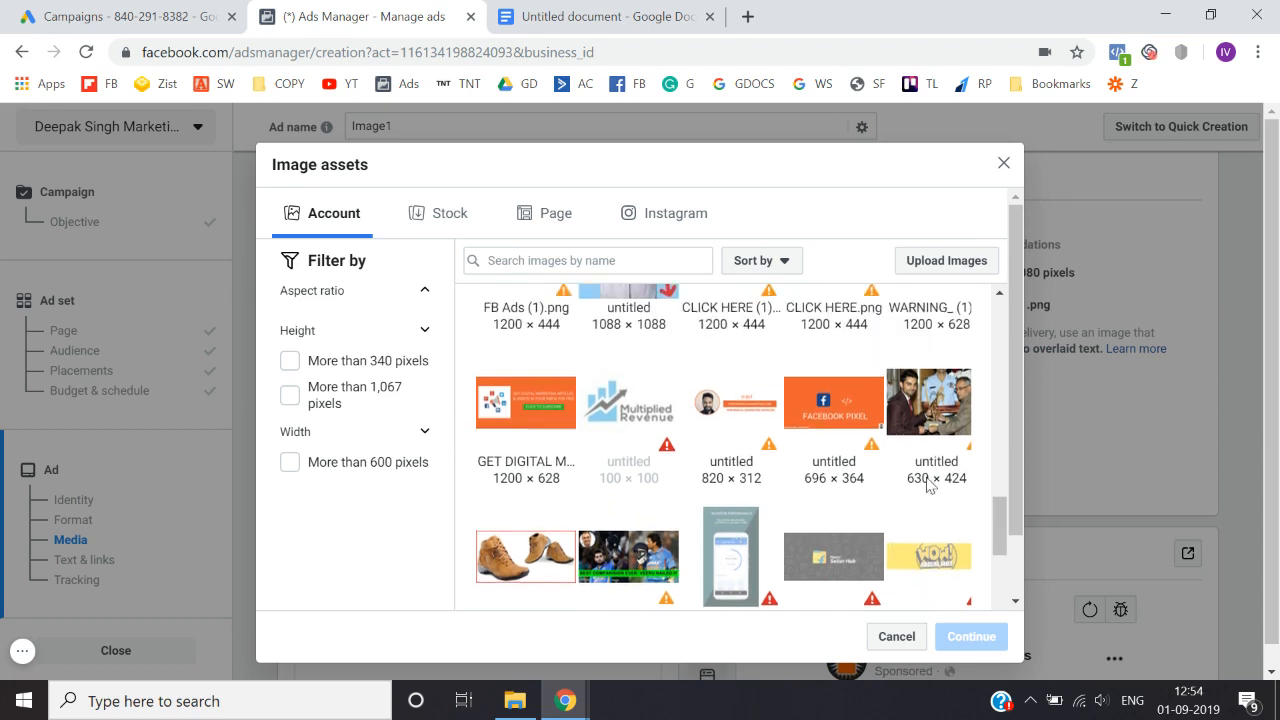
click(1004, 164)
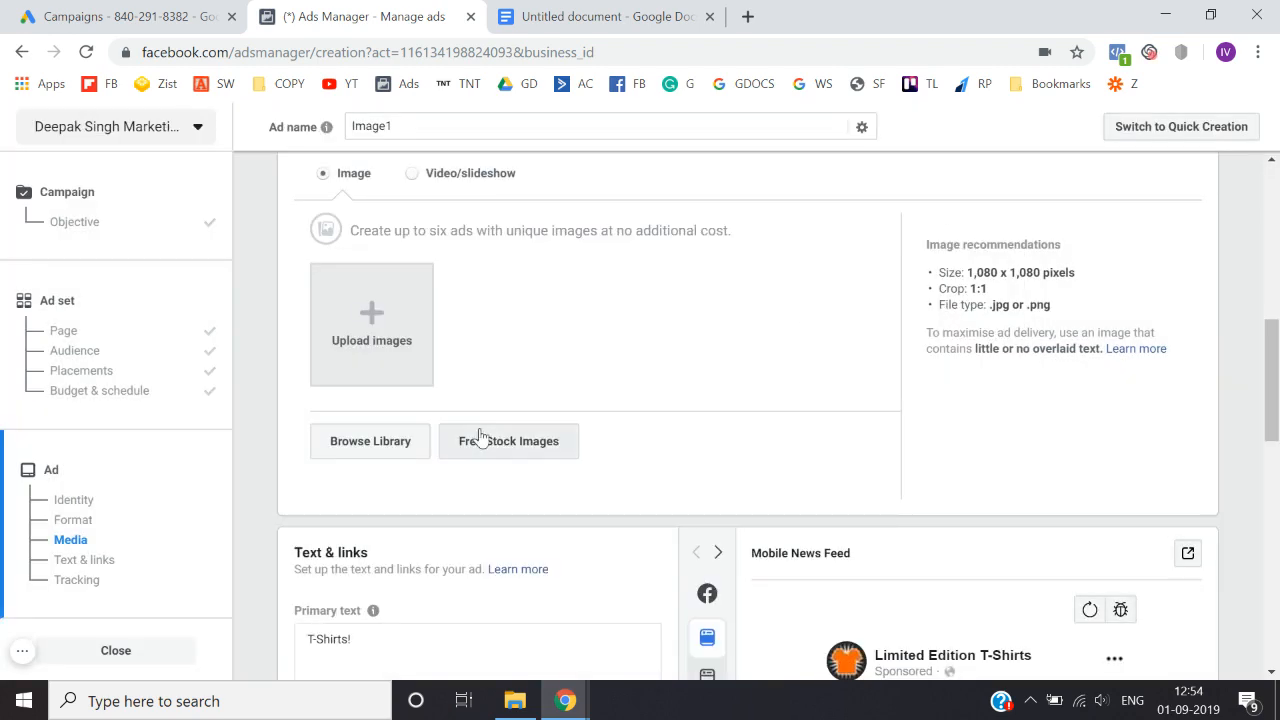
Step: Add the free stock image of a girl in a pink top between clothes racks as the ad image
click(511, 445)
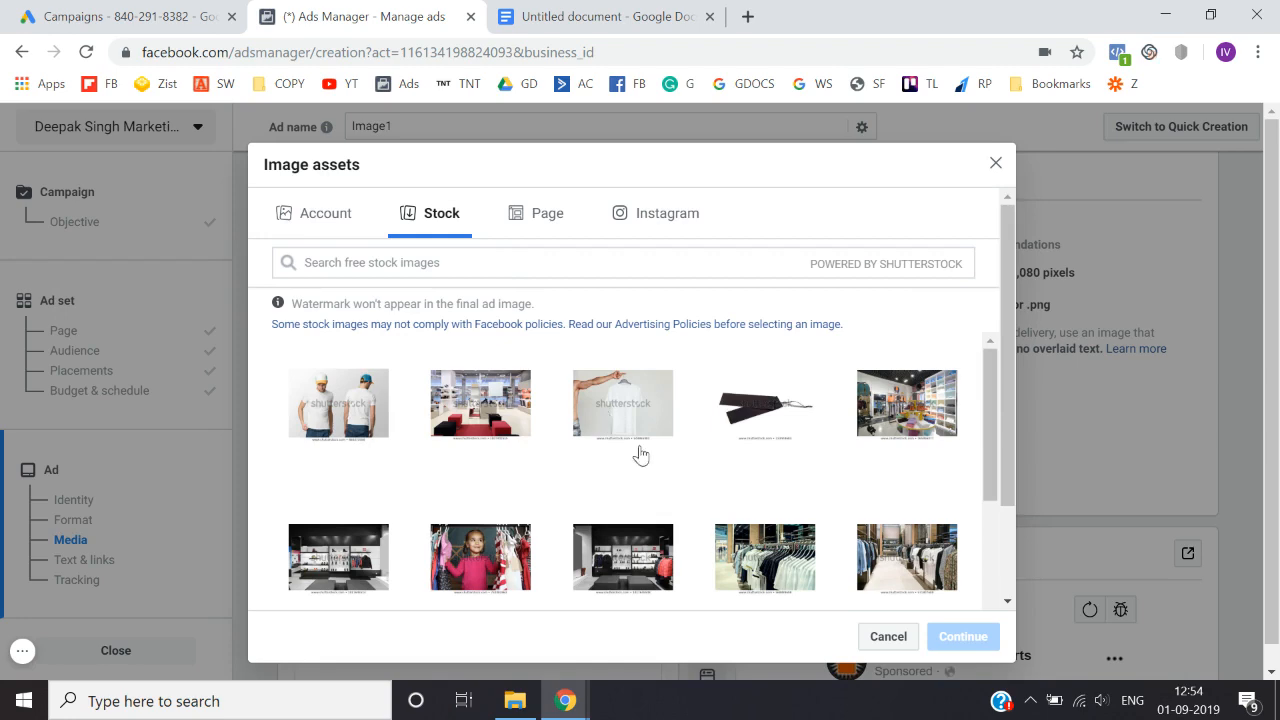
click(466, 548)
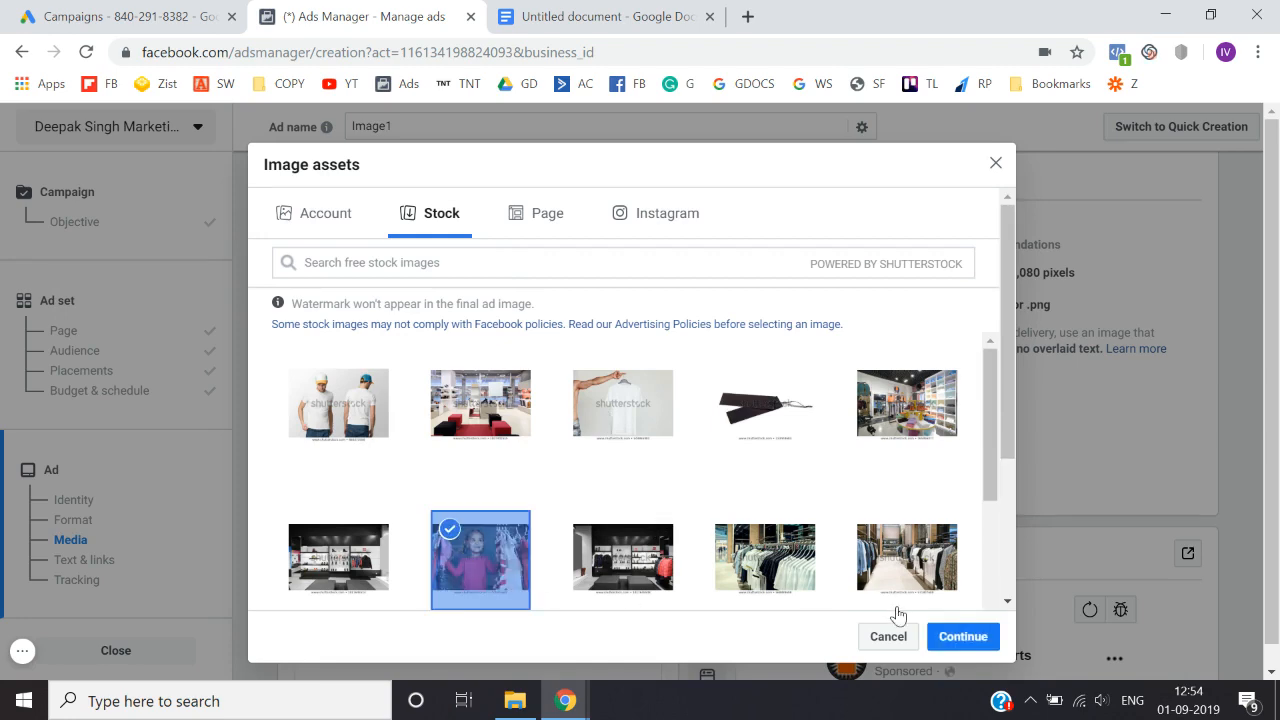
click(986, 635)
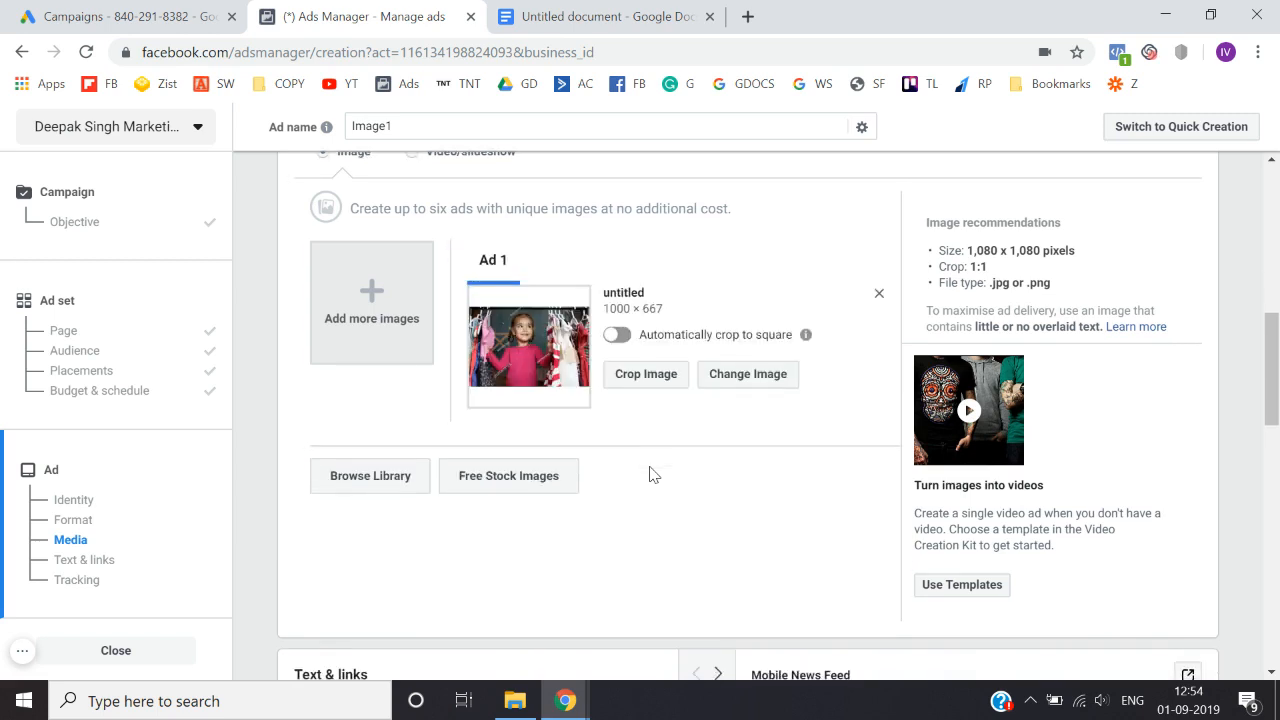
Step: Replace the ad's primary text with "Like our page to get Best deals on Fashion and accessories!"
scroll(651, 474, down, 5)
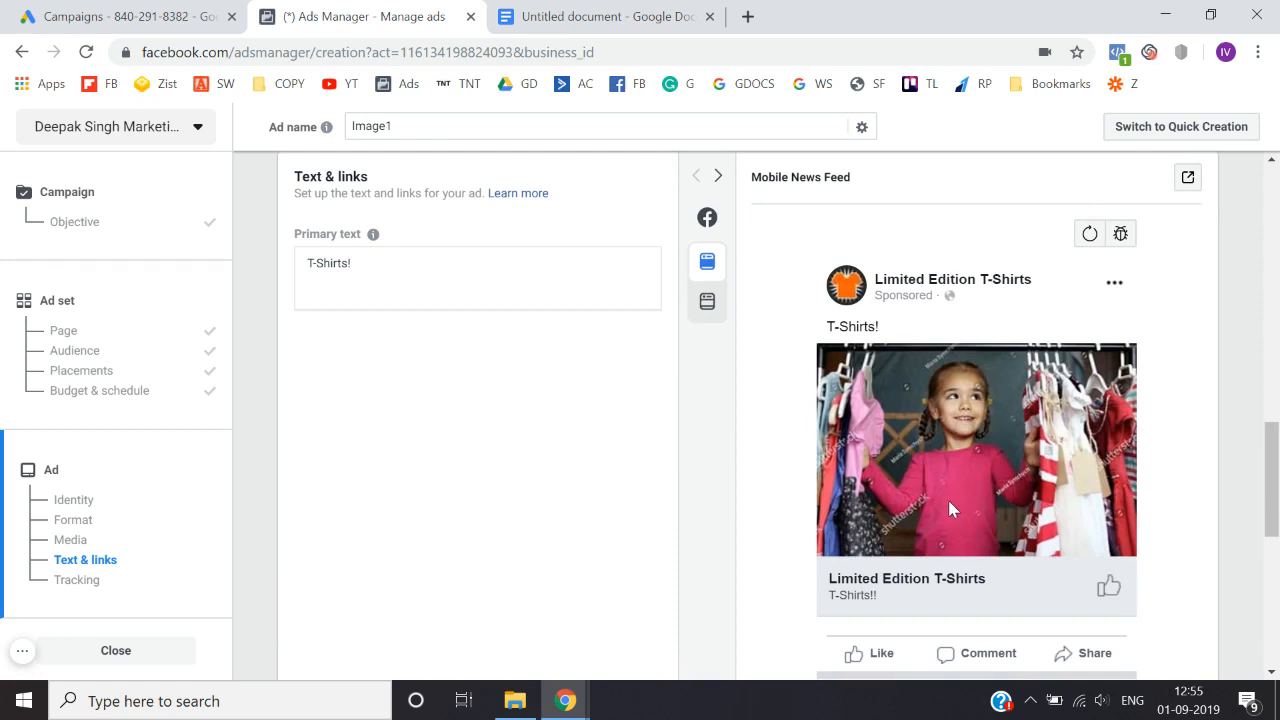
click(418, 260)
key(ctrl+a)
key(BackSpace)
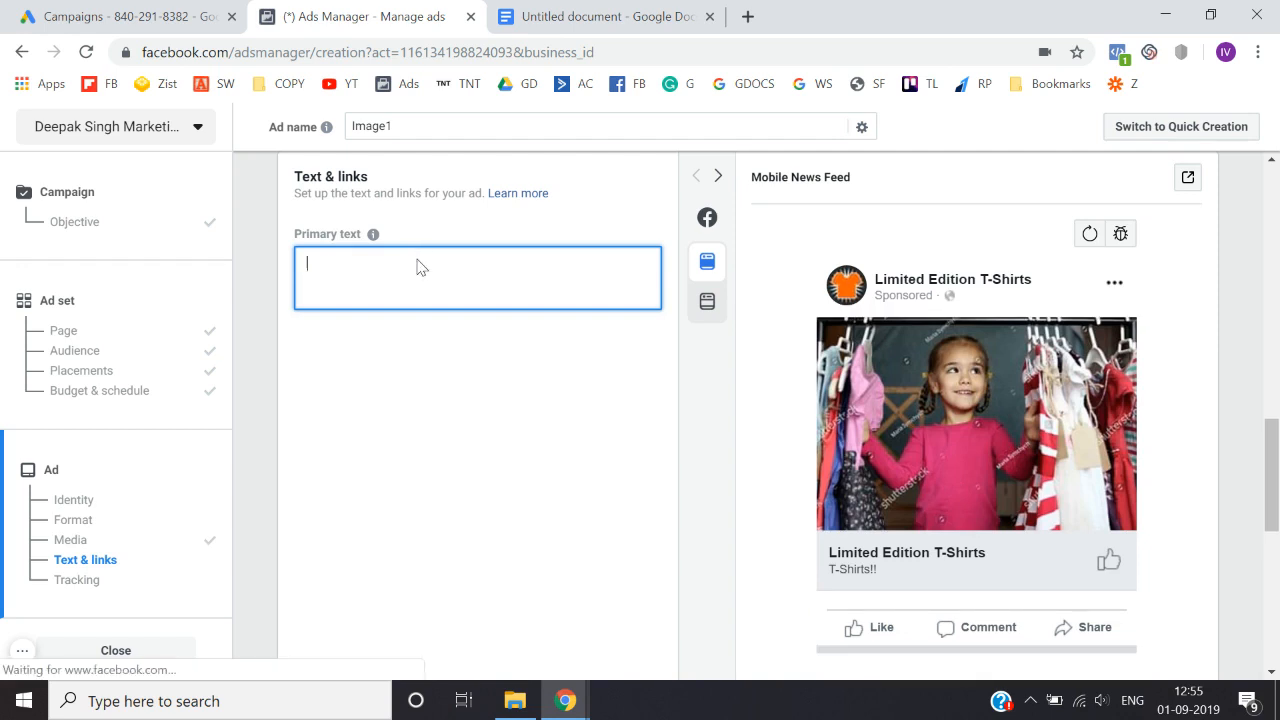
text(Likes)
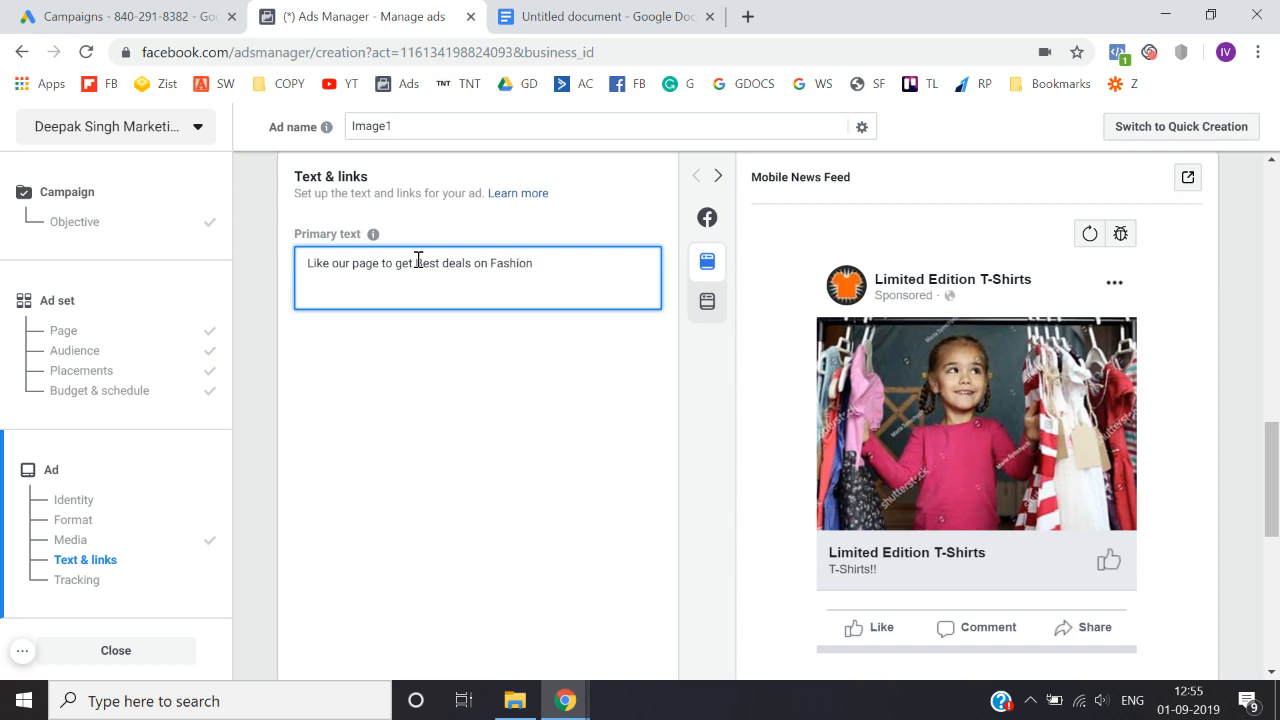
key(BackSpace)
key(BackSpace)
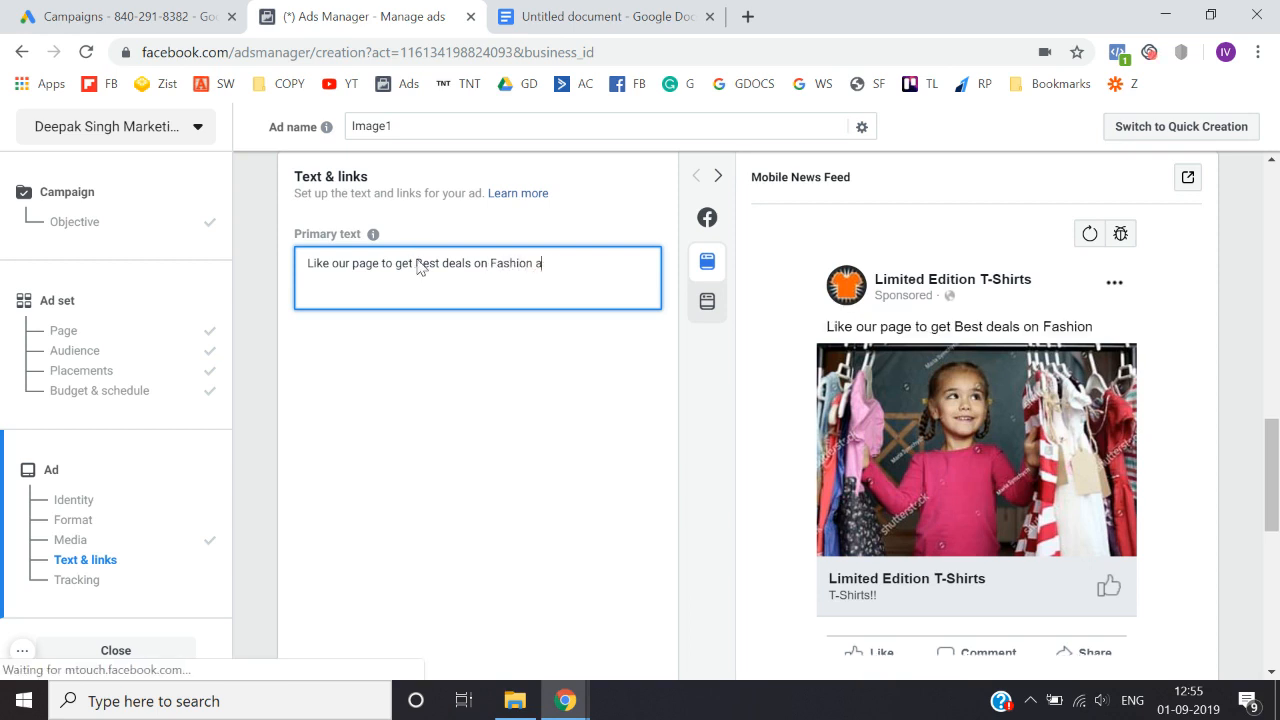
text(ccesspor)
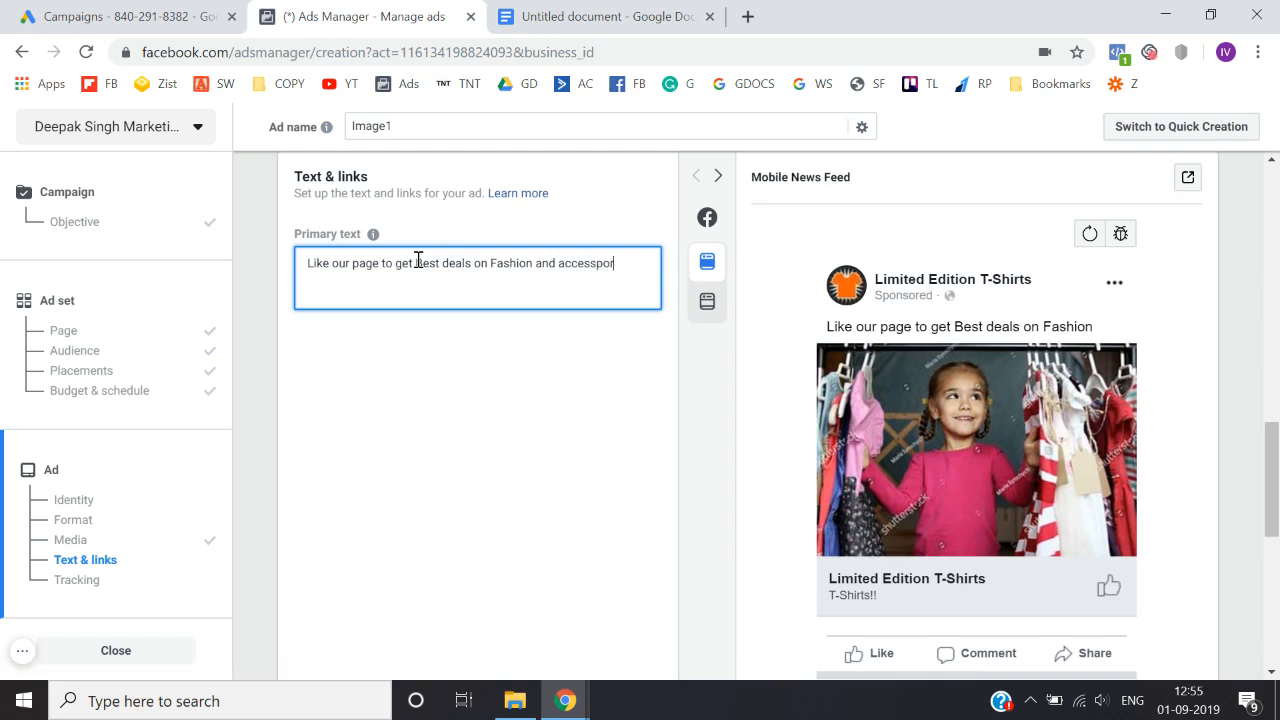
key(BackSpace)
key(BackSpace)
key(BackSpace)
text(ories!)
click(427, 447)
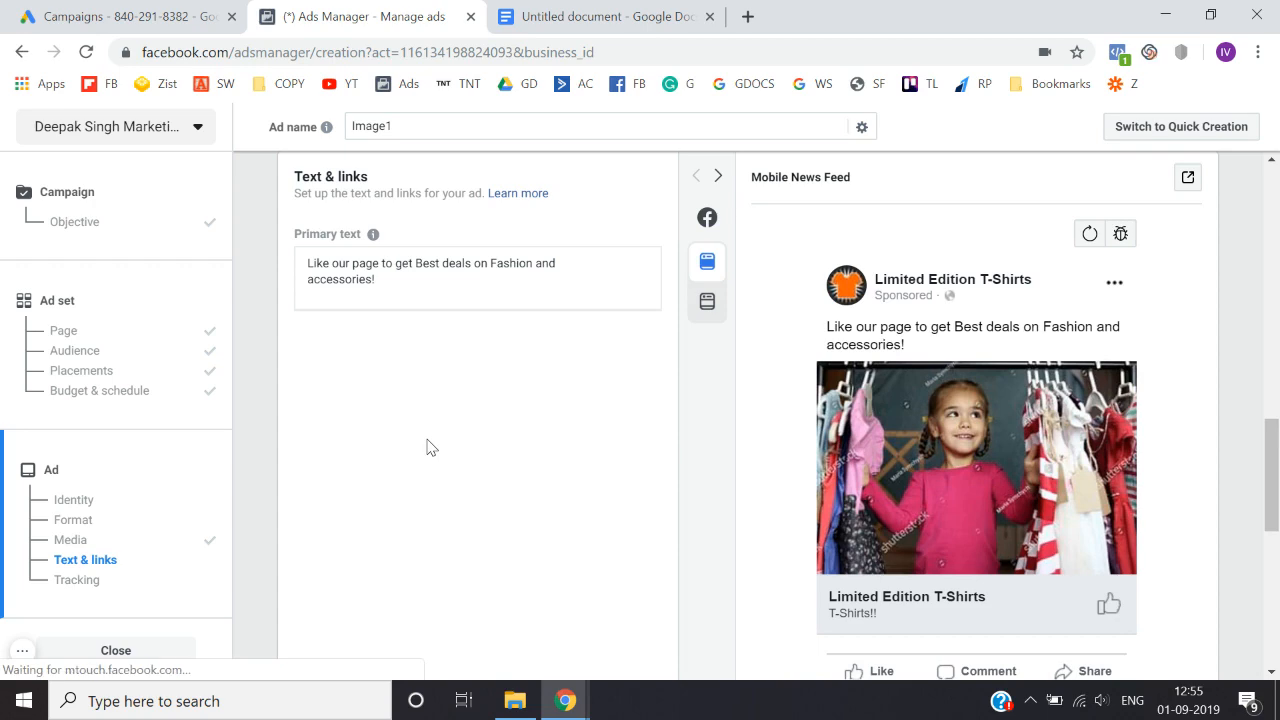
Step: Review the Mobile News Feed preview of the ad and its conversion tracking settings
scroll(430, 447, down, 2)
scroll(813, 497, down, 2)
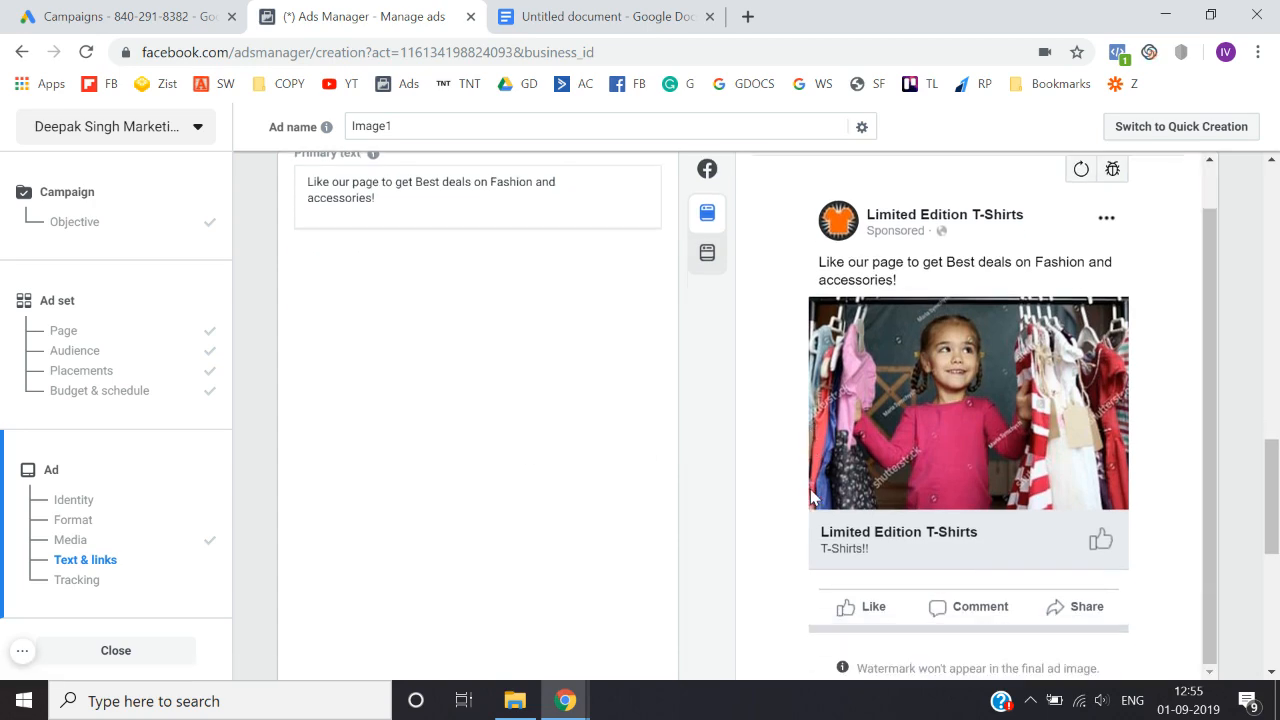
scroll(394, 514, down, 5)
scroll(393, 513, up, 1)
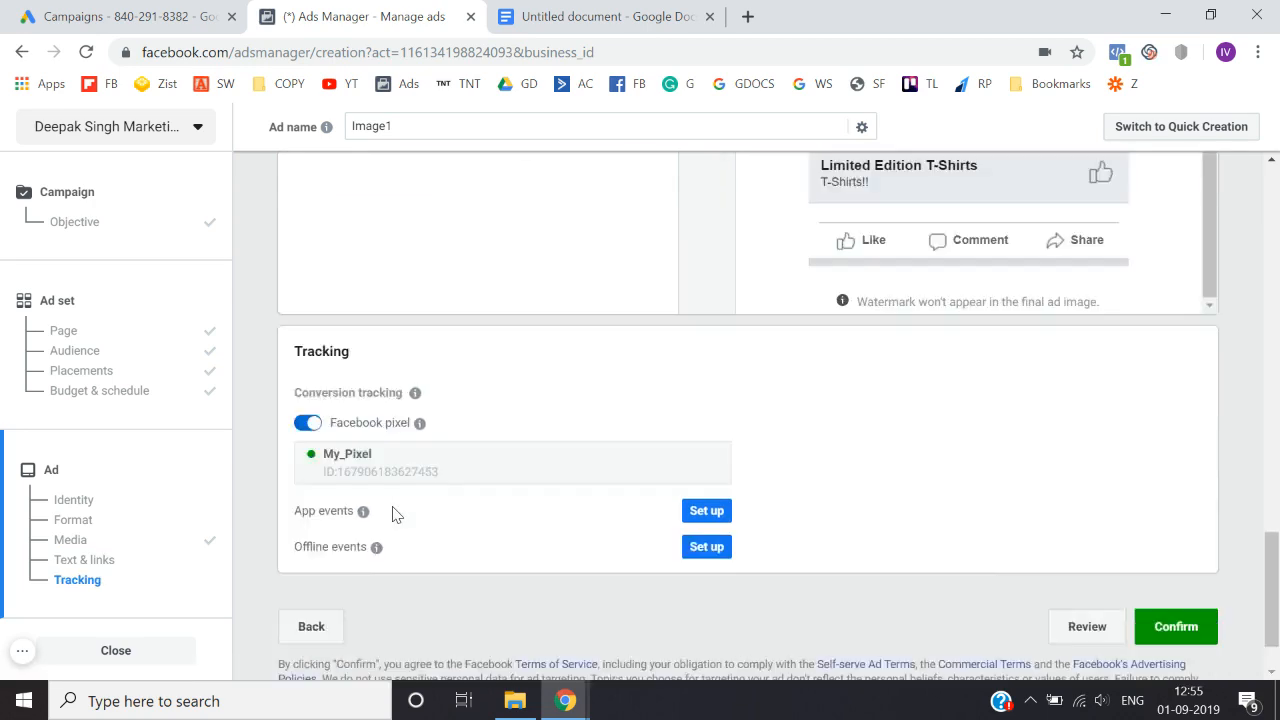
Step: Confirm the ad to publish the Page_Likes_Sep01 campaign, and collapse that campaign in the campaign list
scroll(393, 514, up, 10)
scroll(393, 514, down, 12)
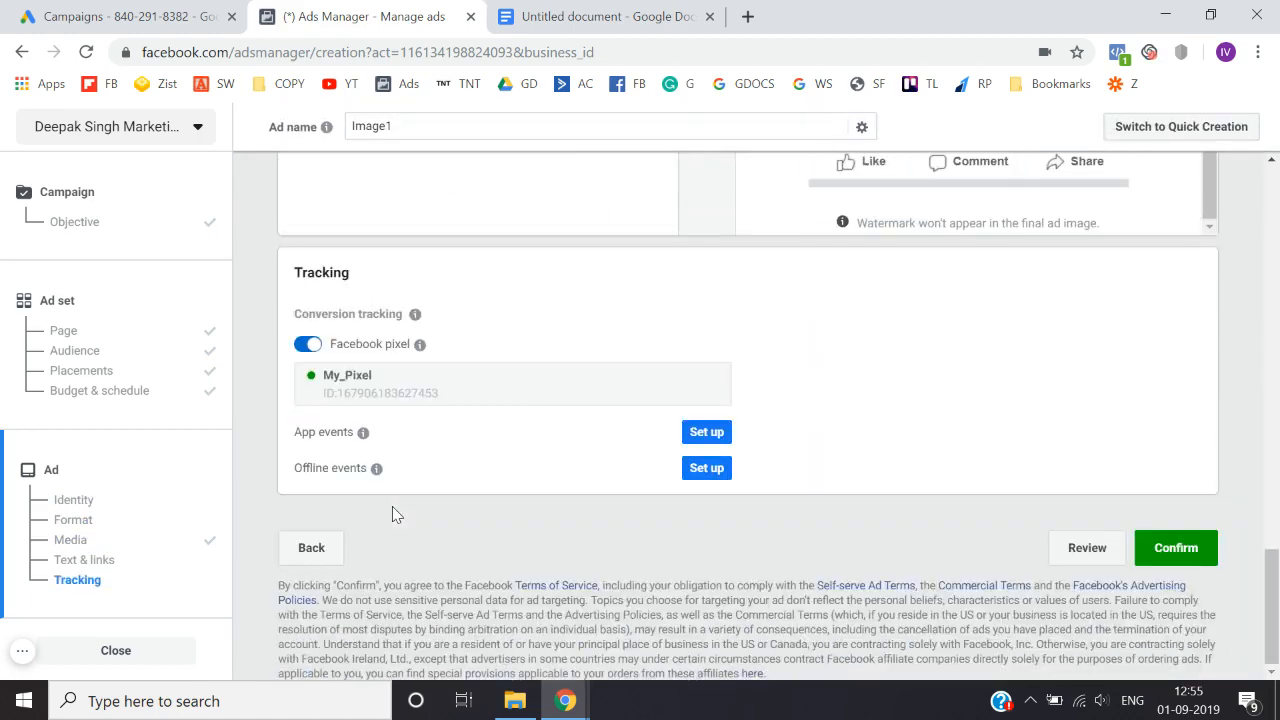
scroll(392, 510, up, 10)
scroll(393, 514, down, 10)
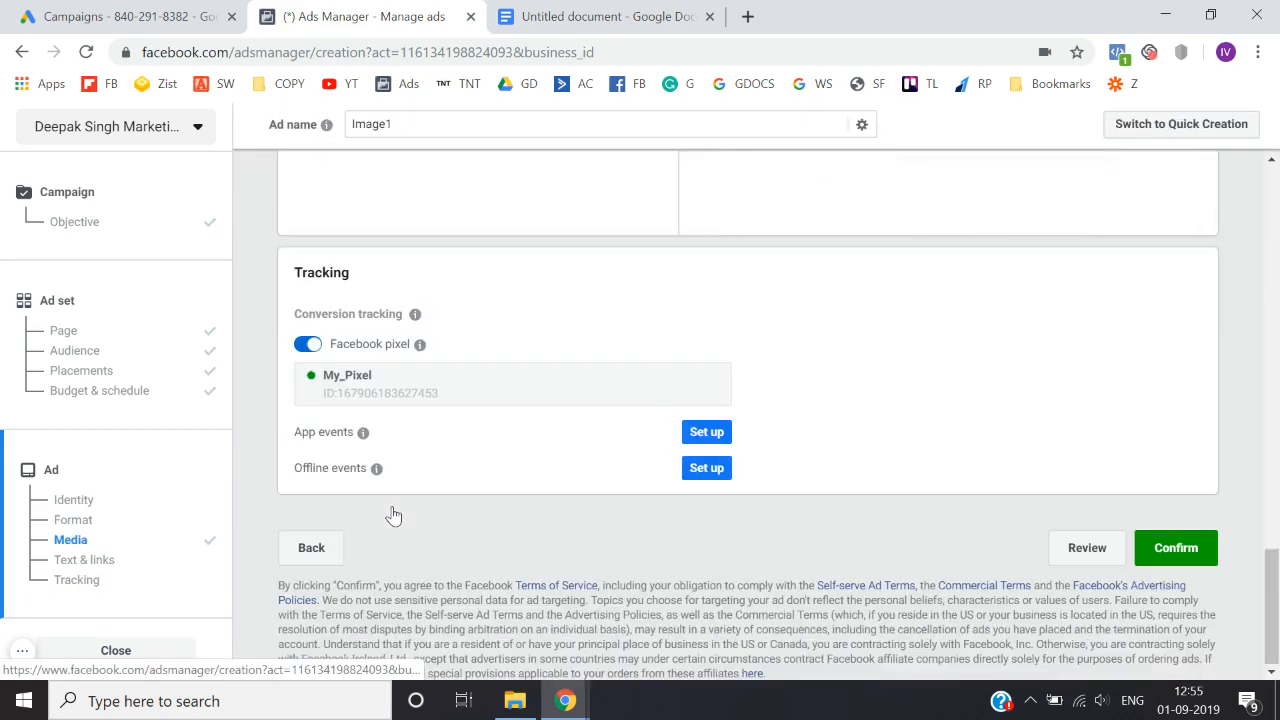
click(1176, 552)
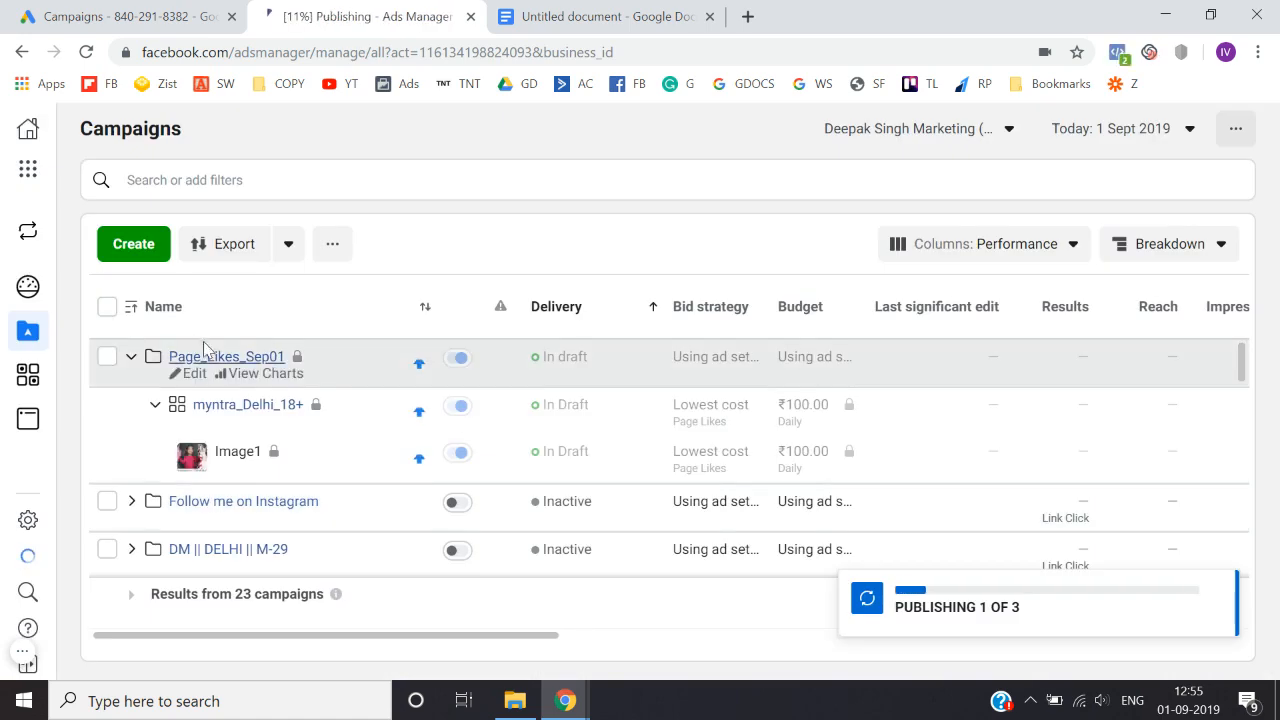
click(128, 360)
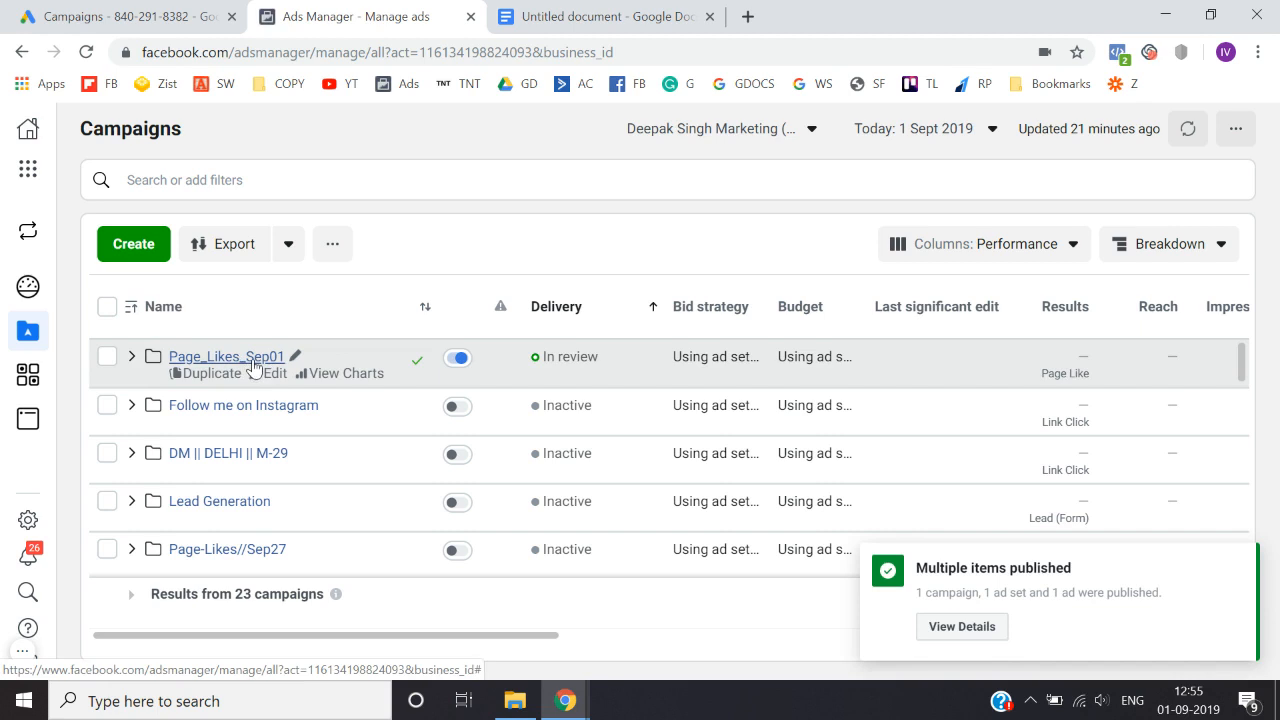
Step: Examine the structure of the Page_Likes_Sep01 campaign, going through its myntra_Delhi_18+ ad set down to the ad level
click(252, 360)
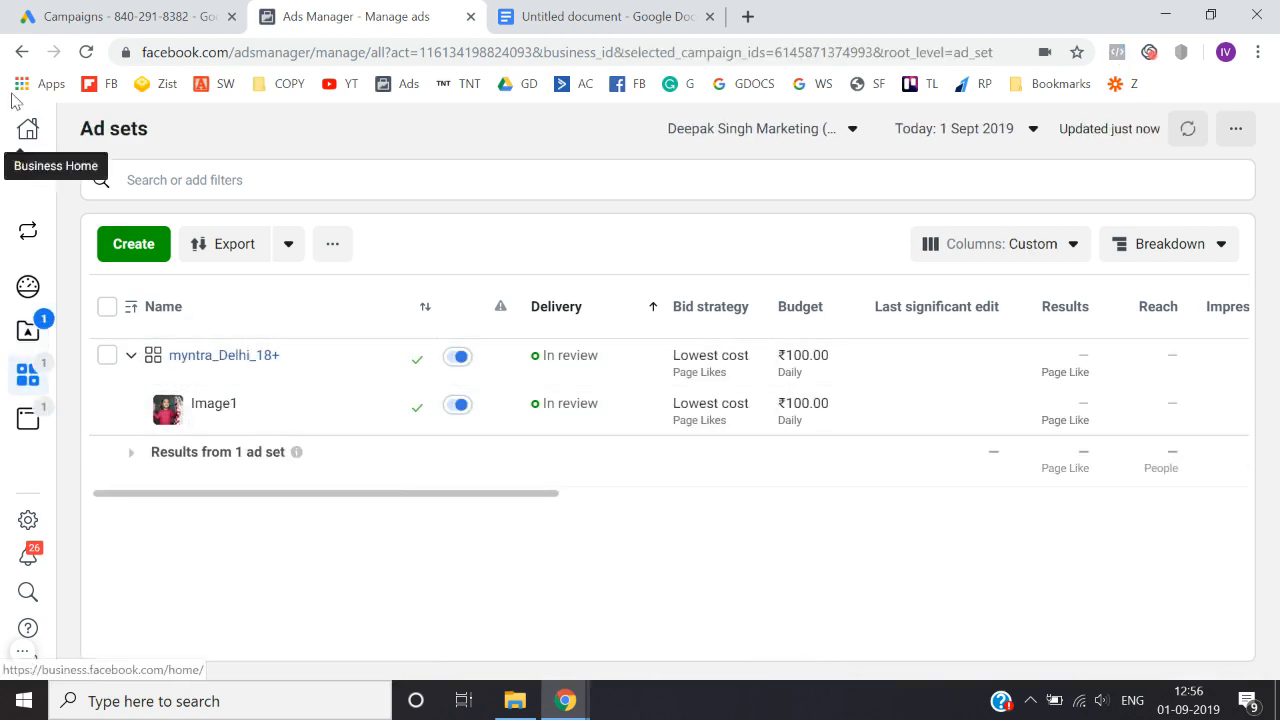
click(22, 52)
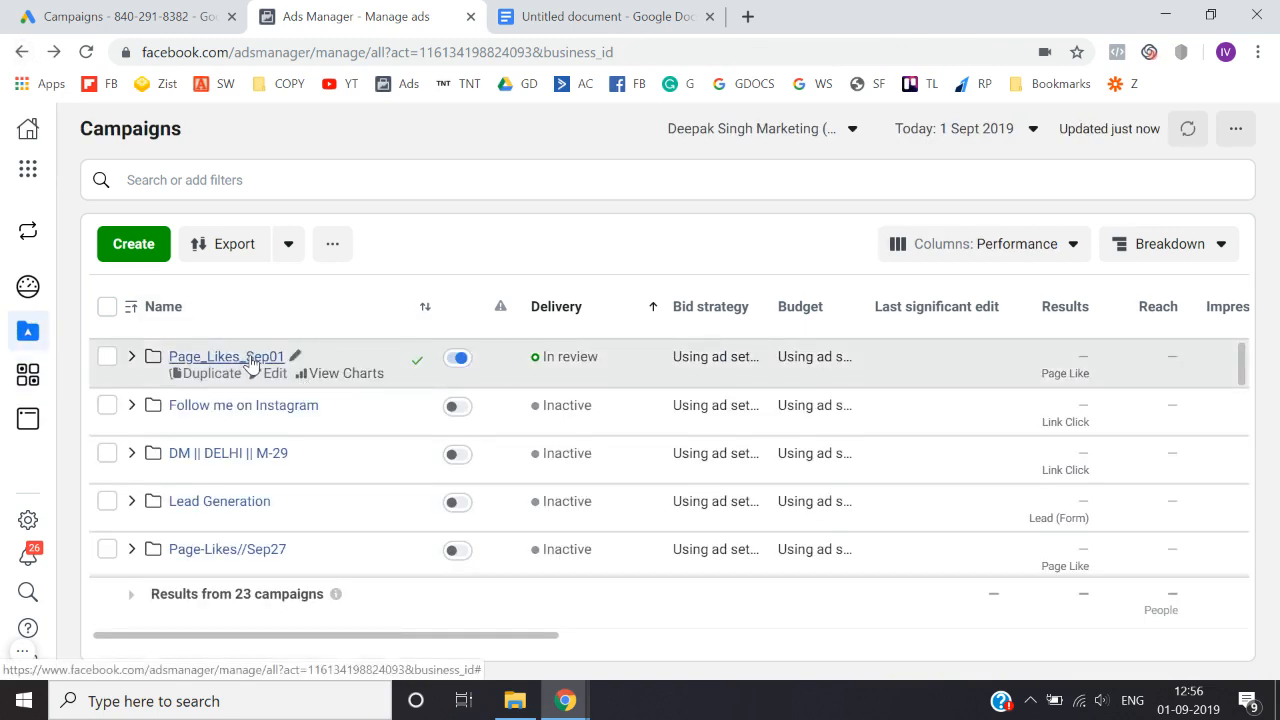
click(251, 358)
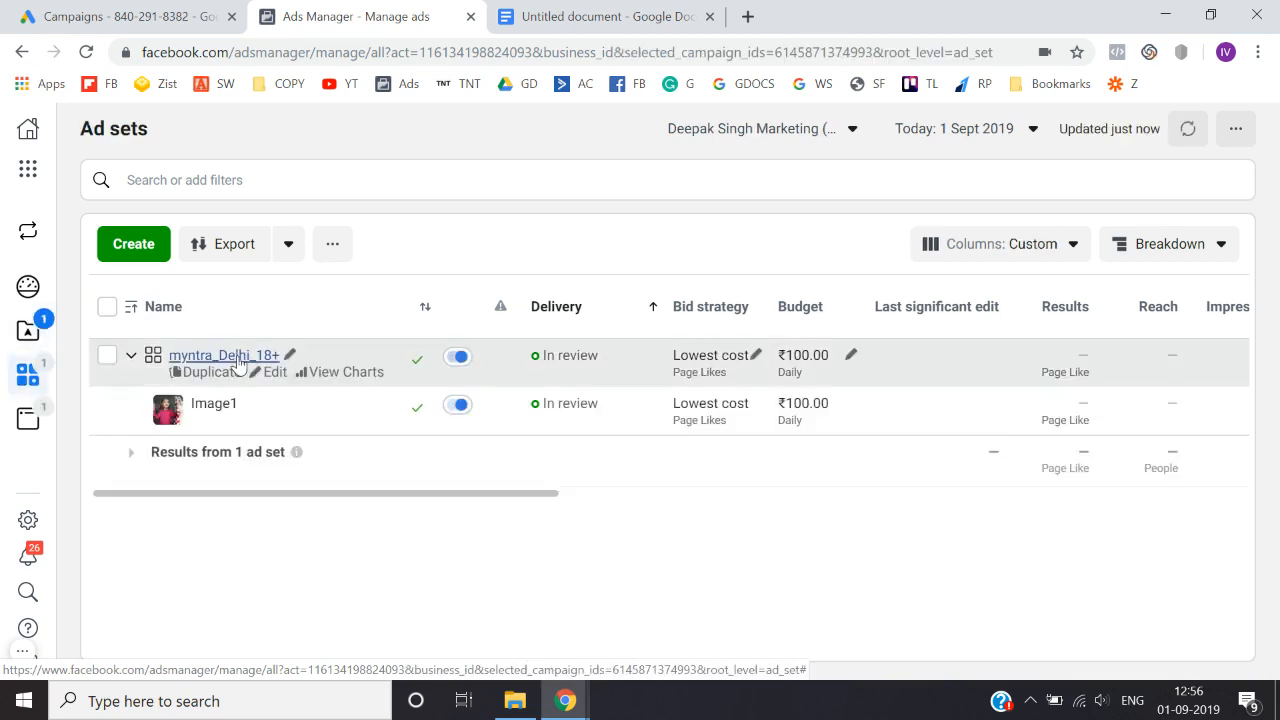
click(238, 360)
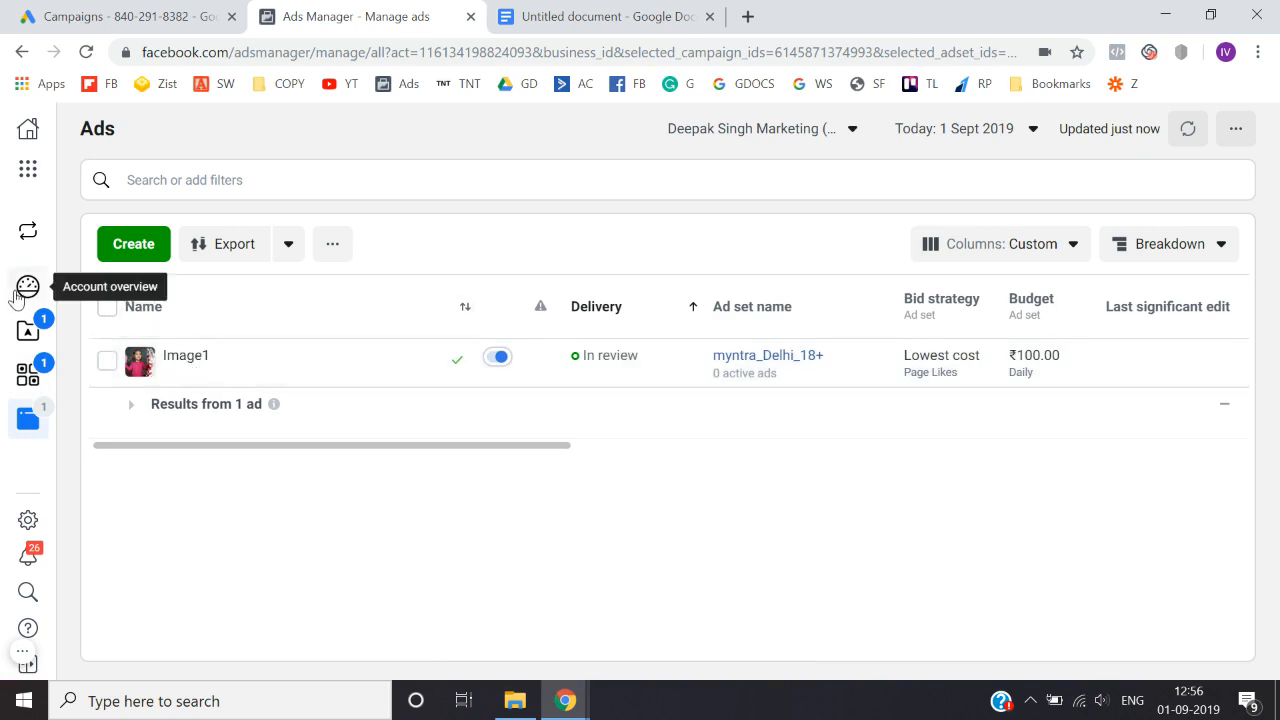
click(33, 333)
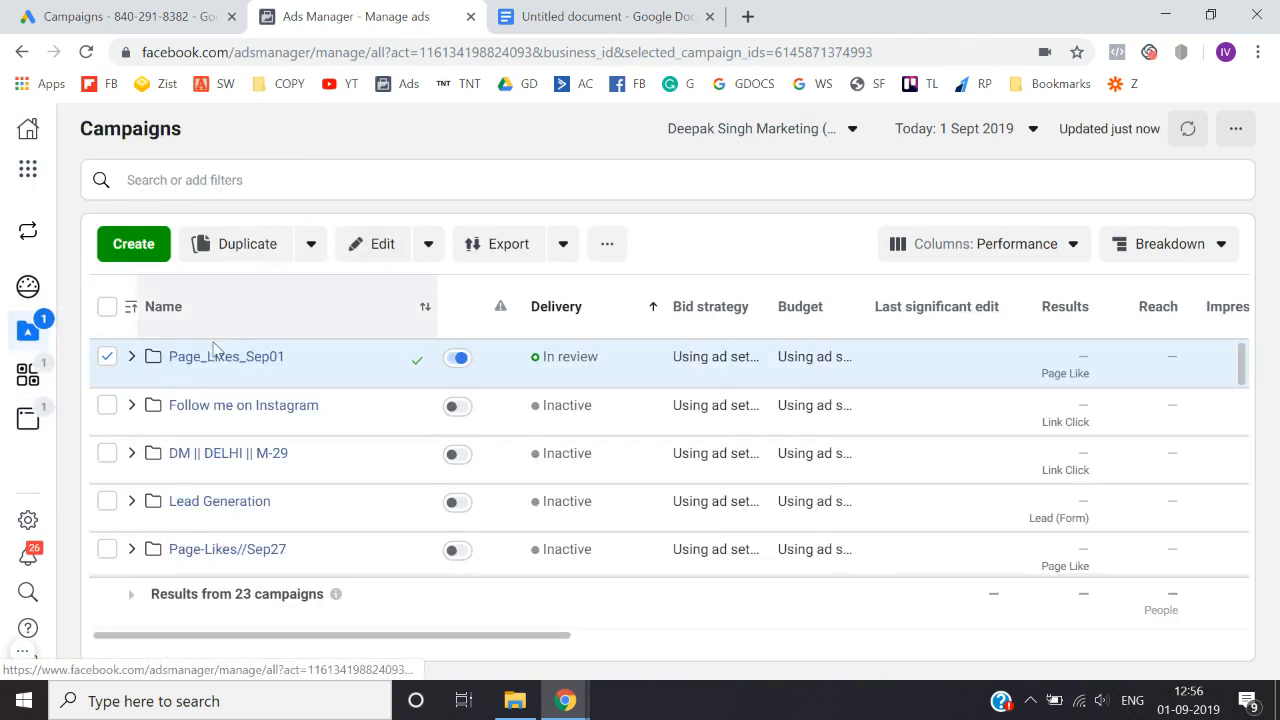
click(213, 362)
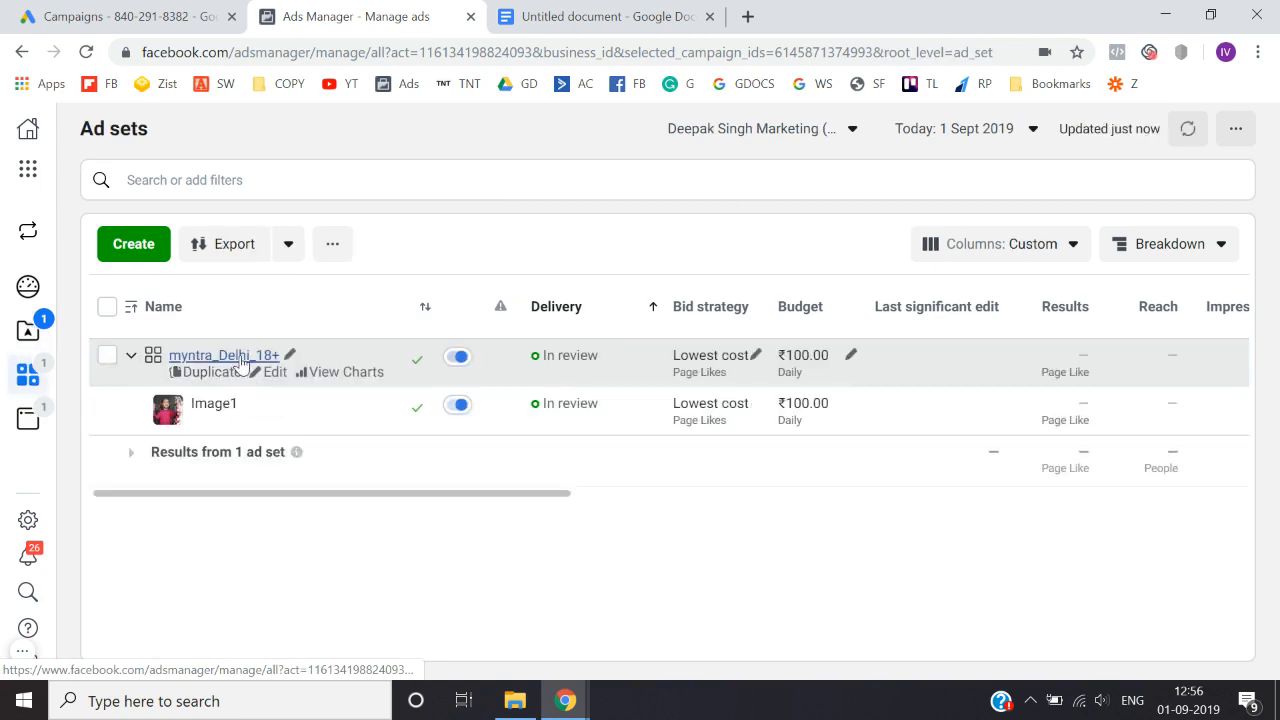
click(242, 357)
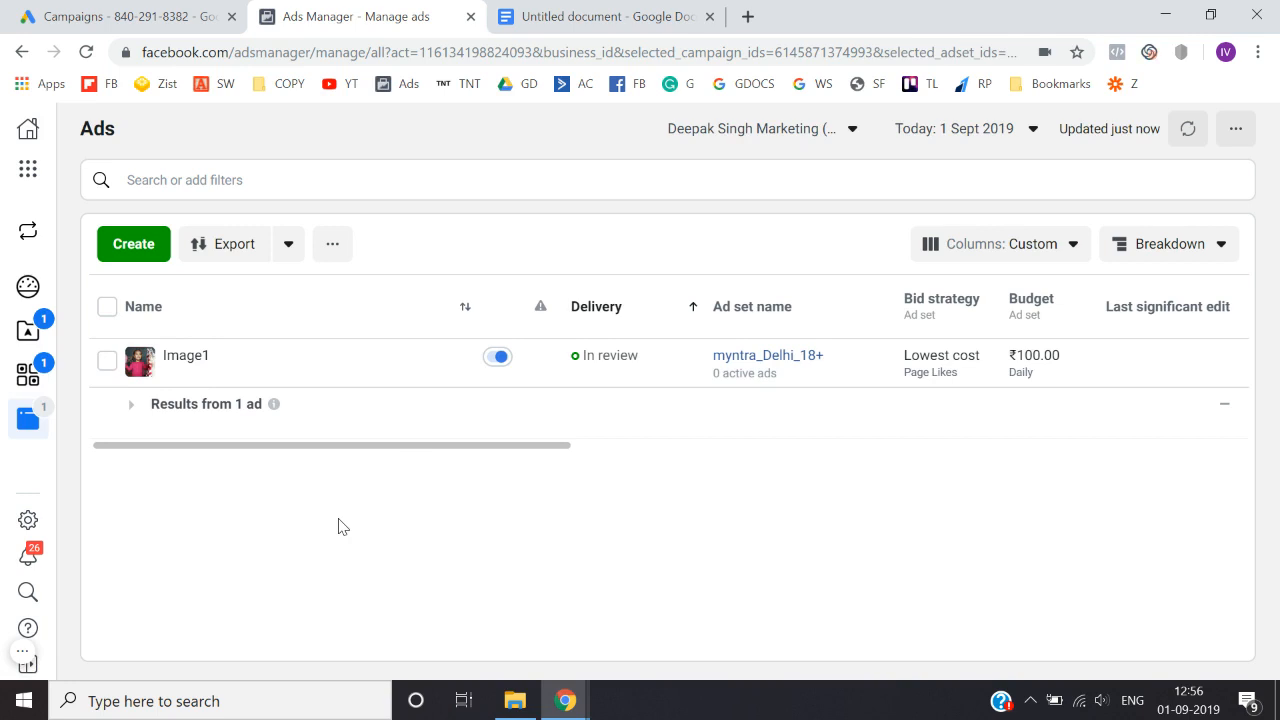
click(37, 385)
click(215, 360)
Step: Duplicate the Image1 ad once into its original campaign, keeping existing reactions, comments and shares shown on new ads
click(108, 365)
click(108, 365)
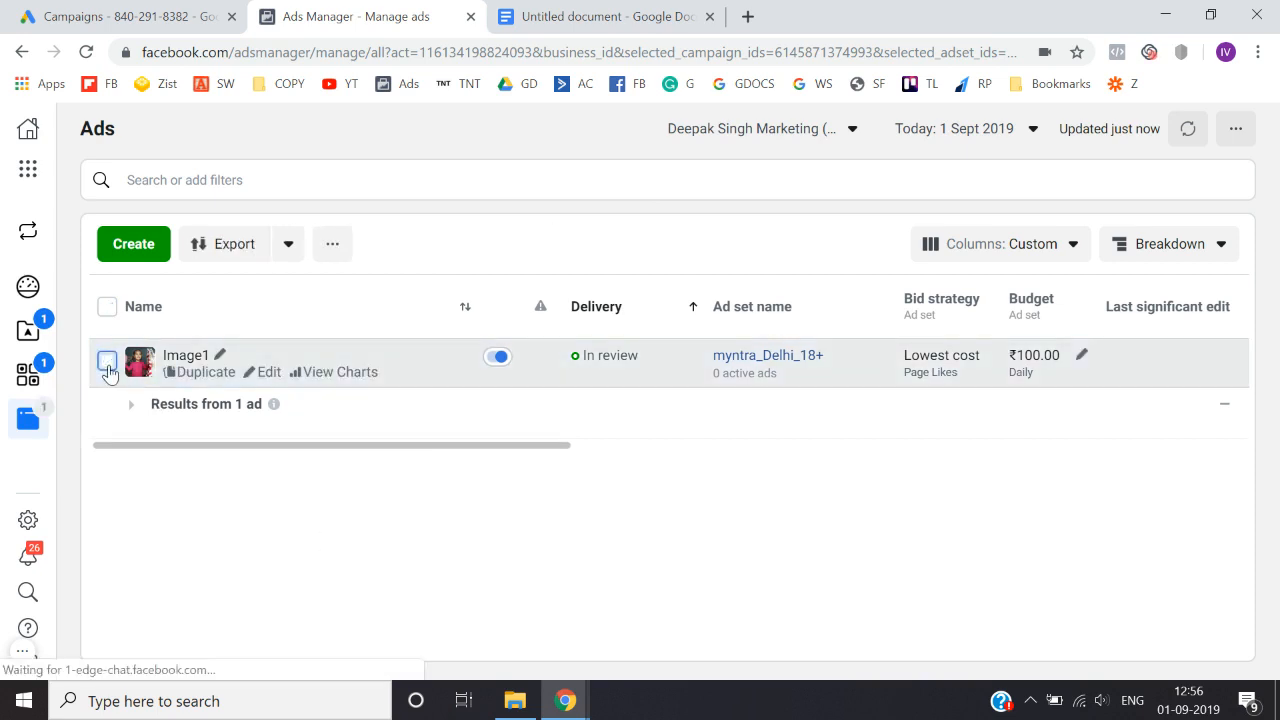
click(219, 373)
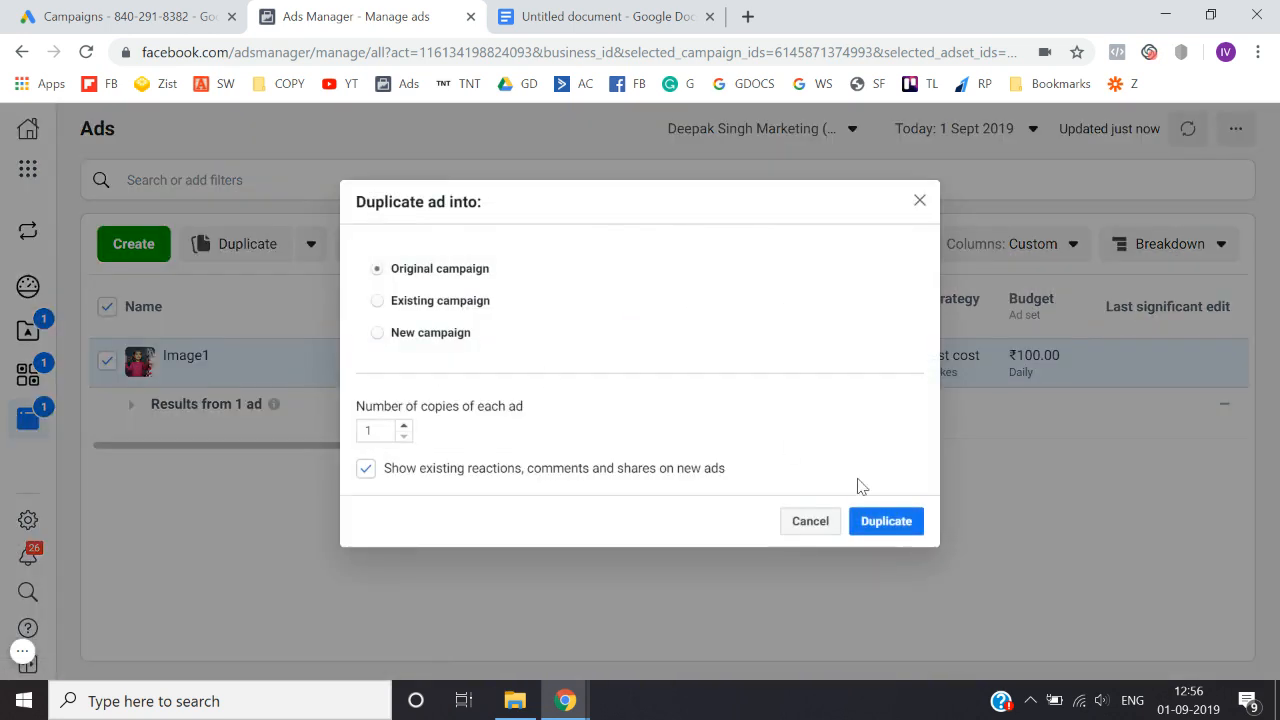
click(886, 522)
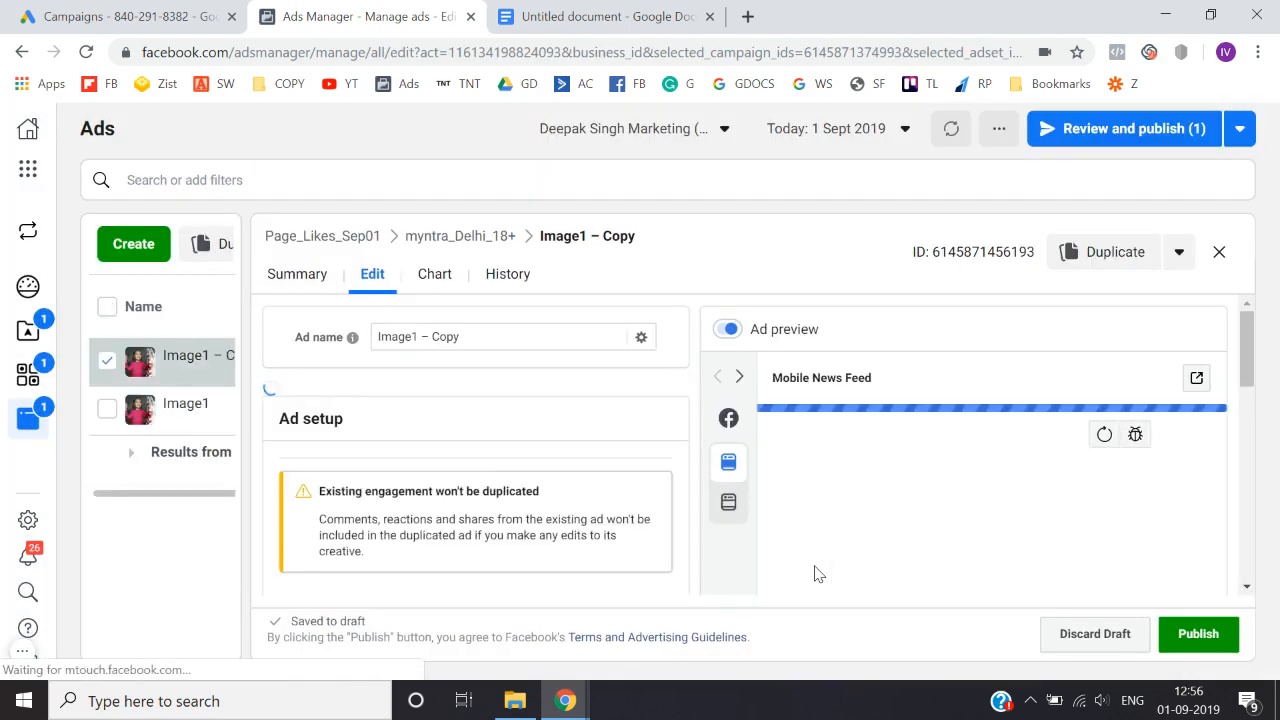
Step: Rename the duplicated ad as Image2
click(525, 338)
key(BackSpace)
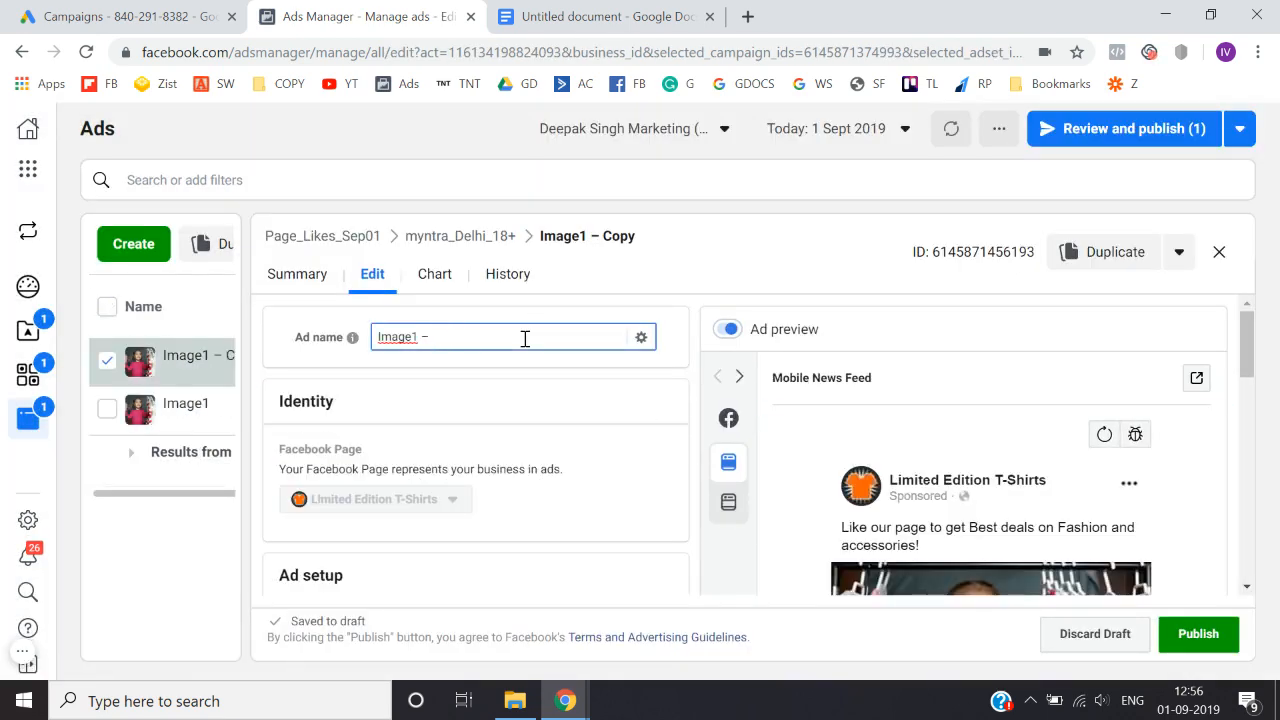
text(2)
click(604, 412)
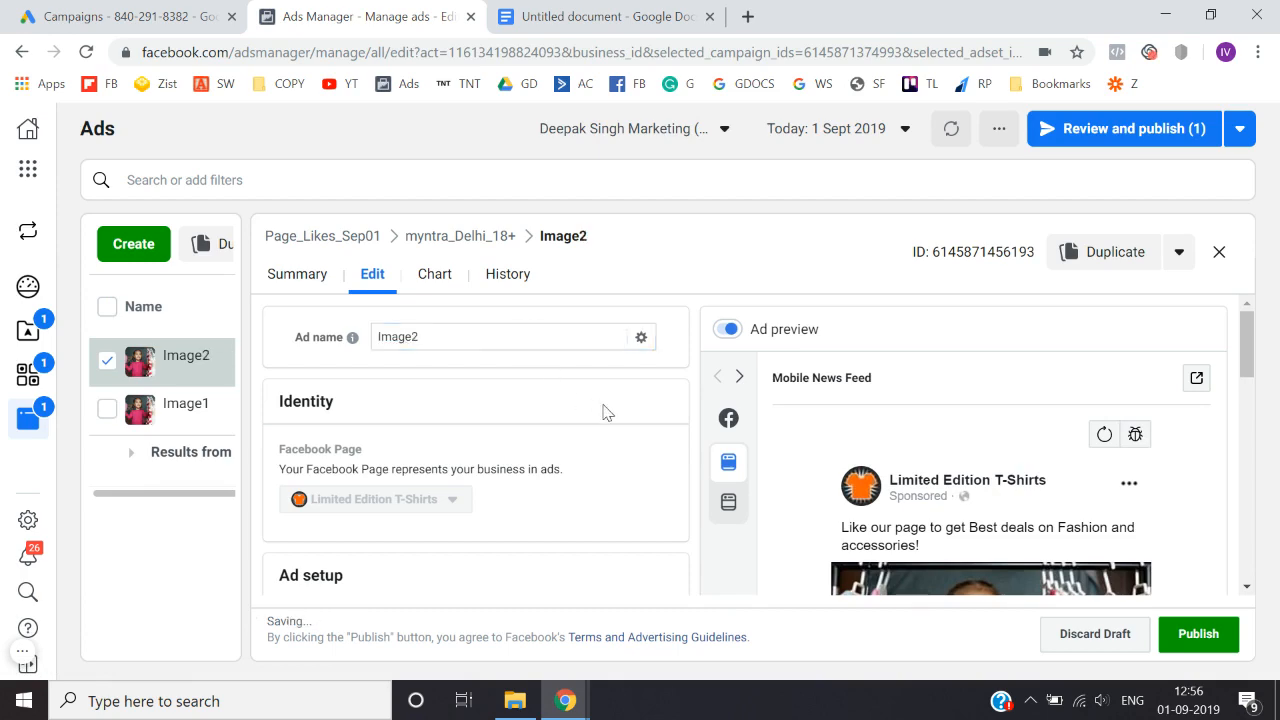
Step: Search the free stock images for "fashion" and replace the Image2 ad's picture with the one of five men jumping in jeans
scroll(604, 412, down, 10)
scroll(604, 412, up, 1)
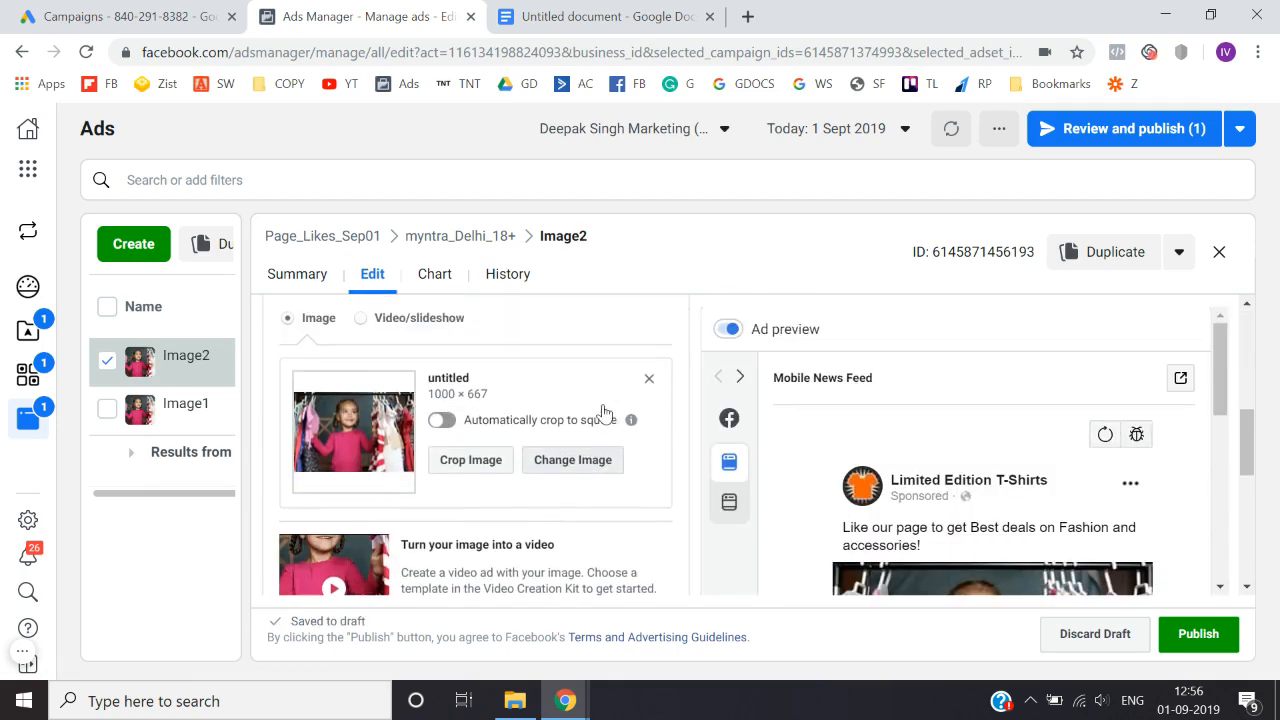
click(555, 469)
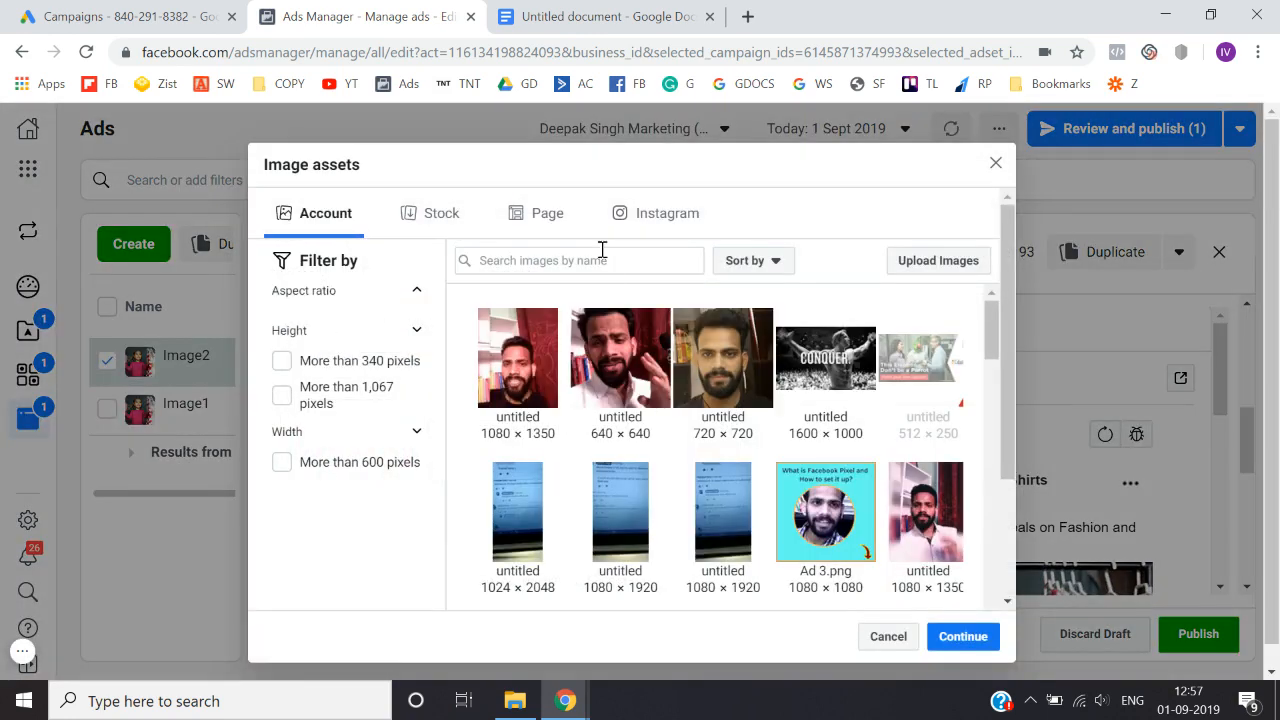
click(450, 224)
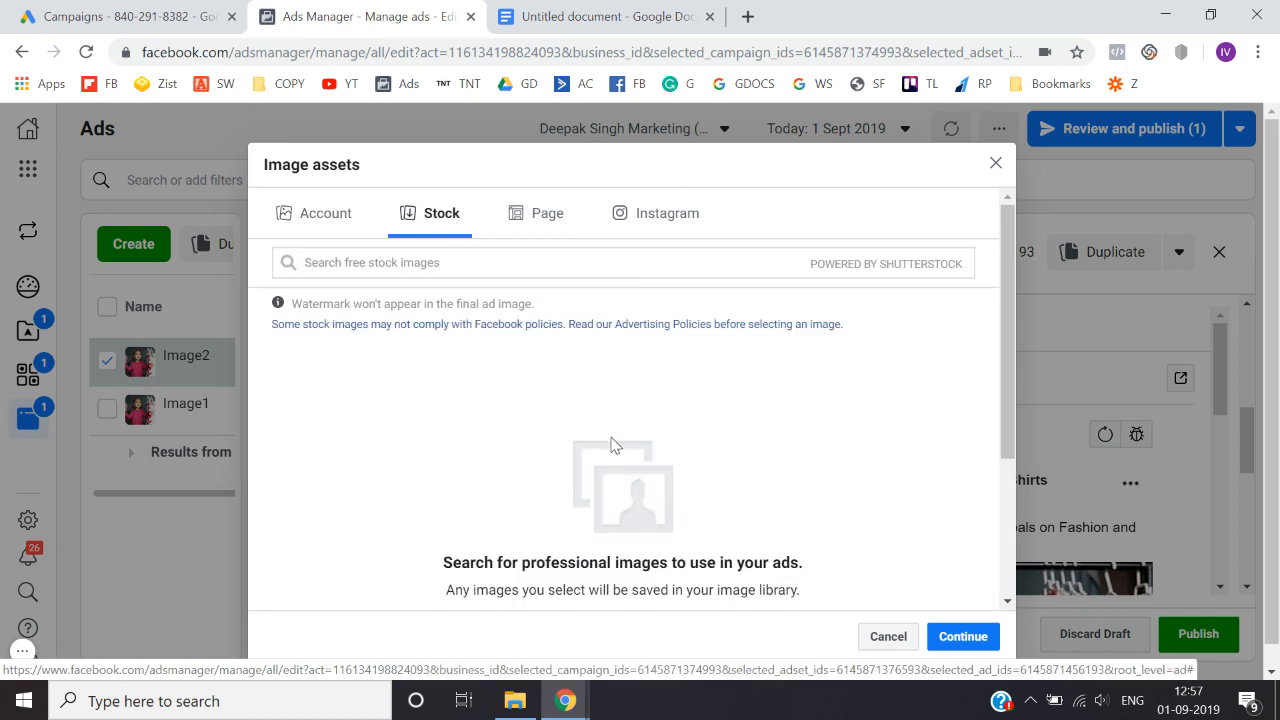
click(486, 262)
text(fash)
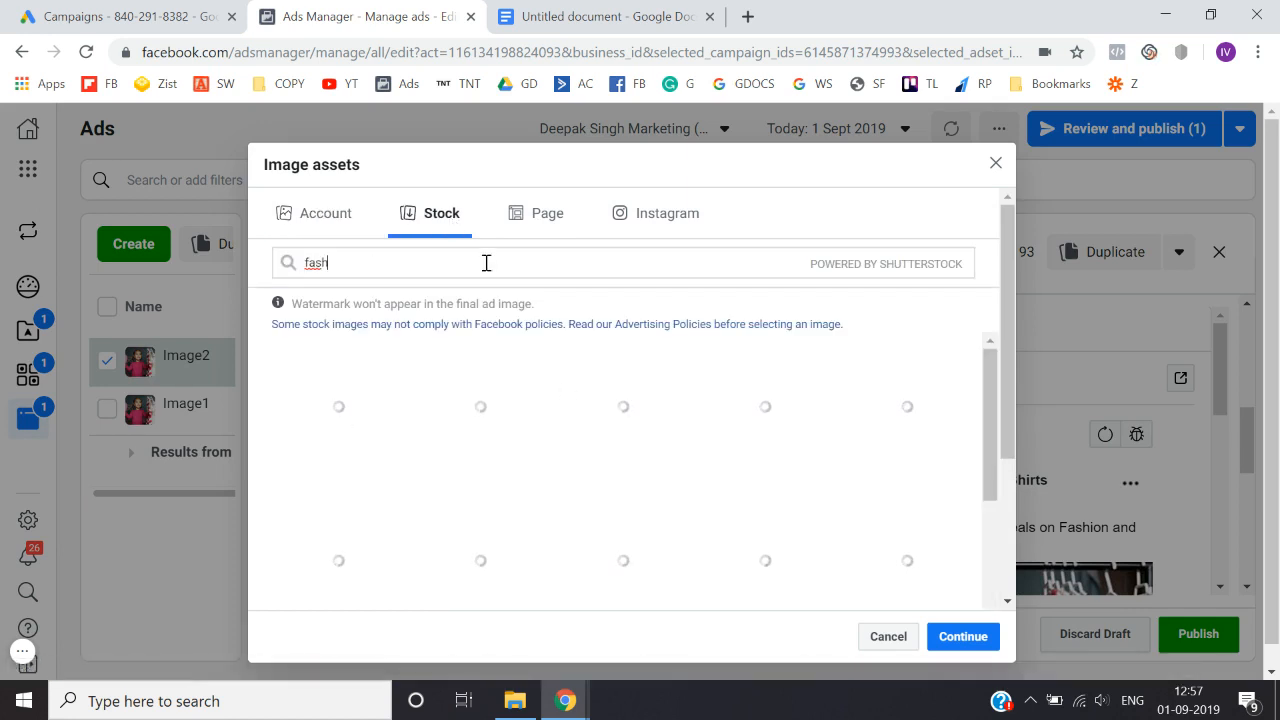
text(ion)
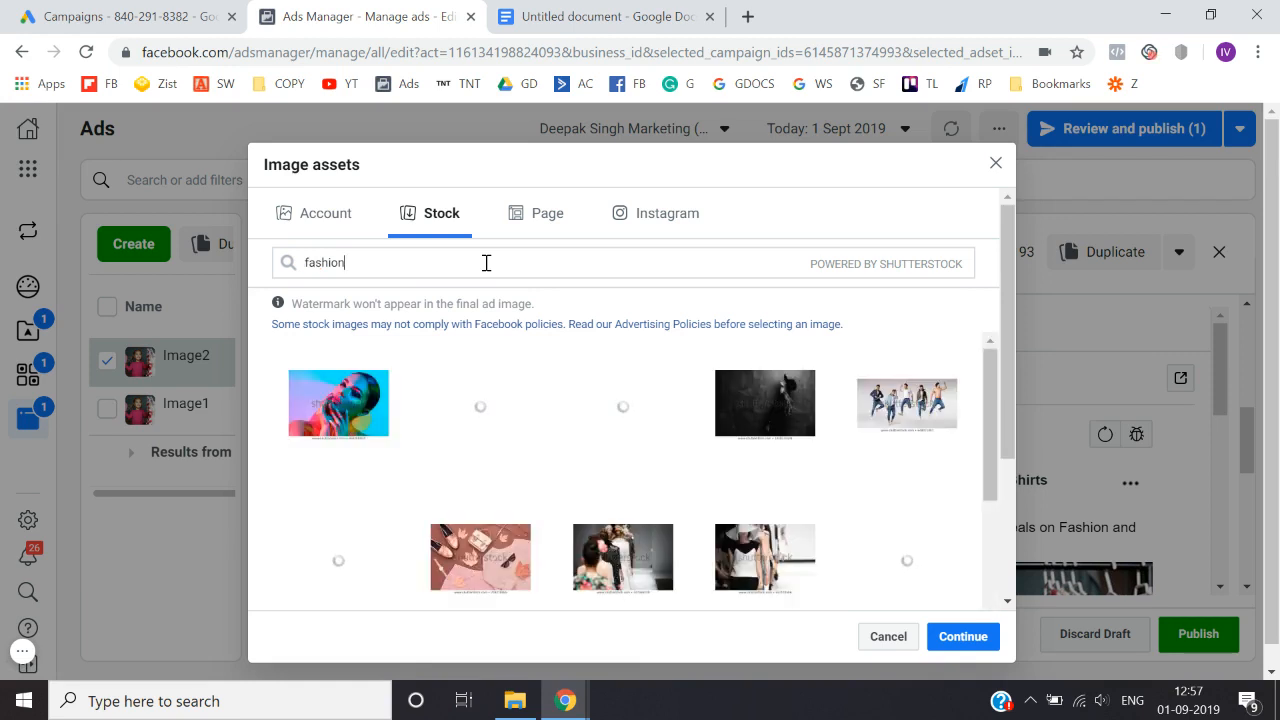
double_click(486, 263)
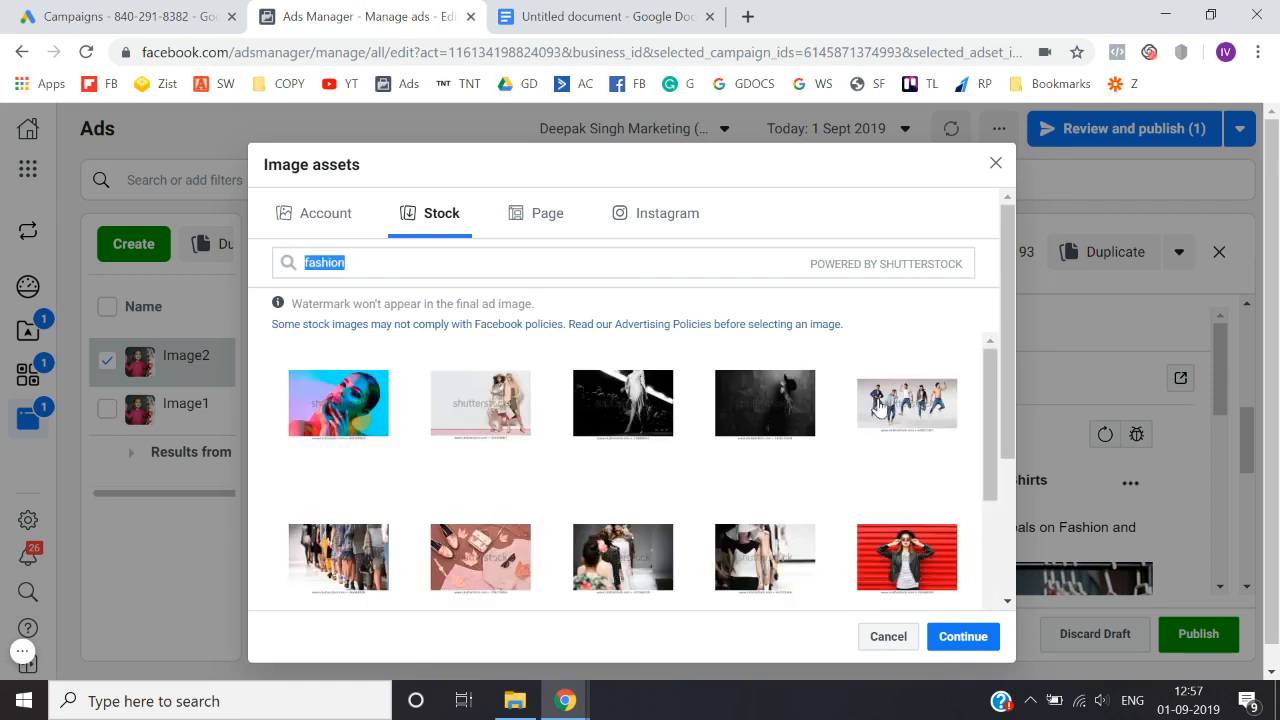
click(930, 424)
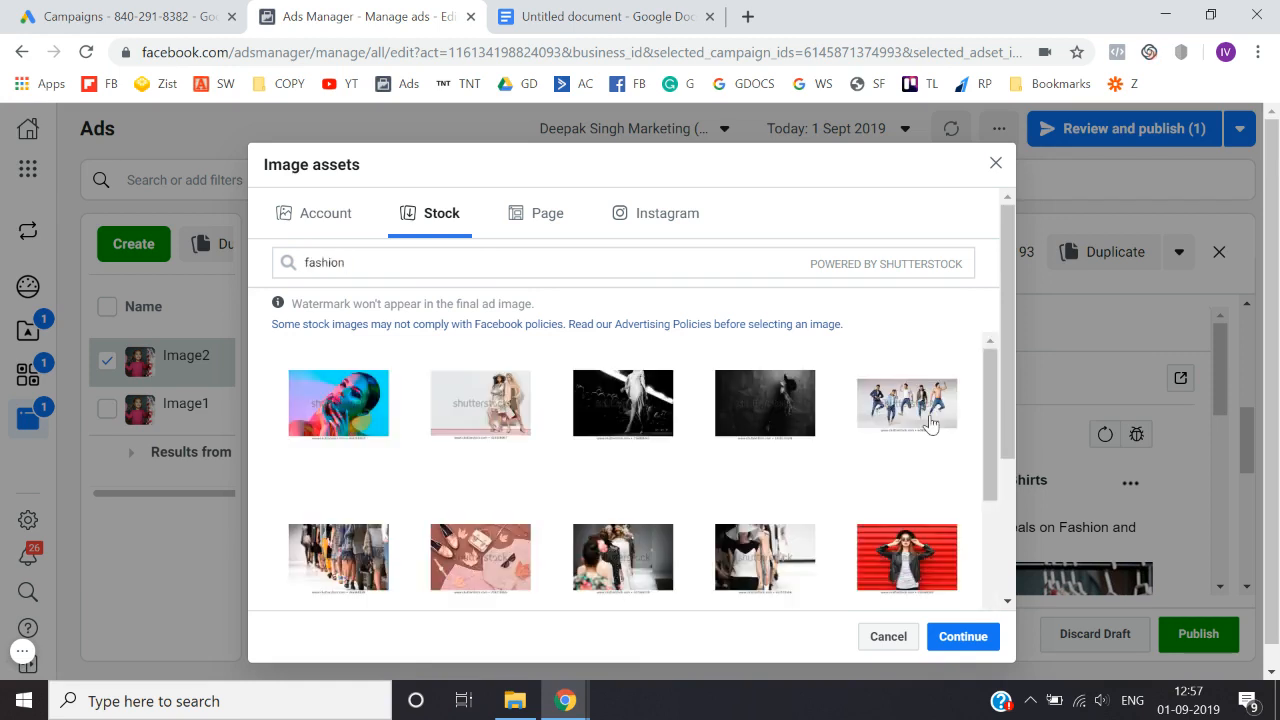
click(963, 637)
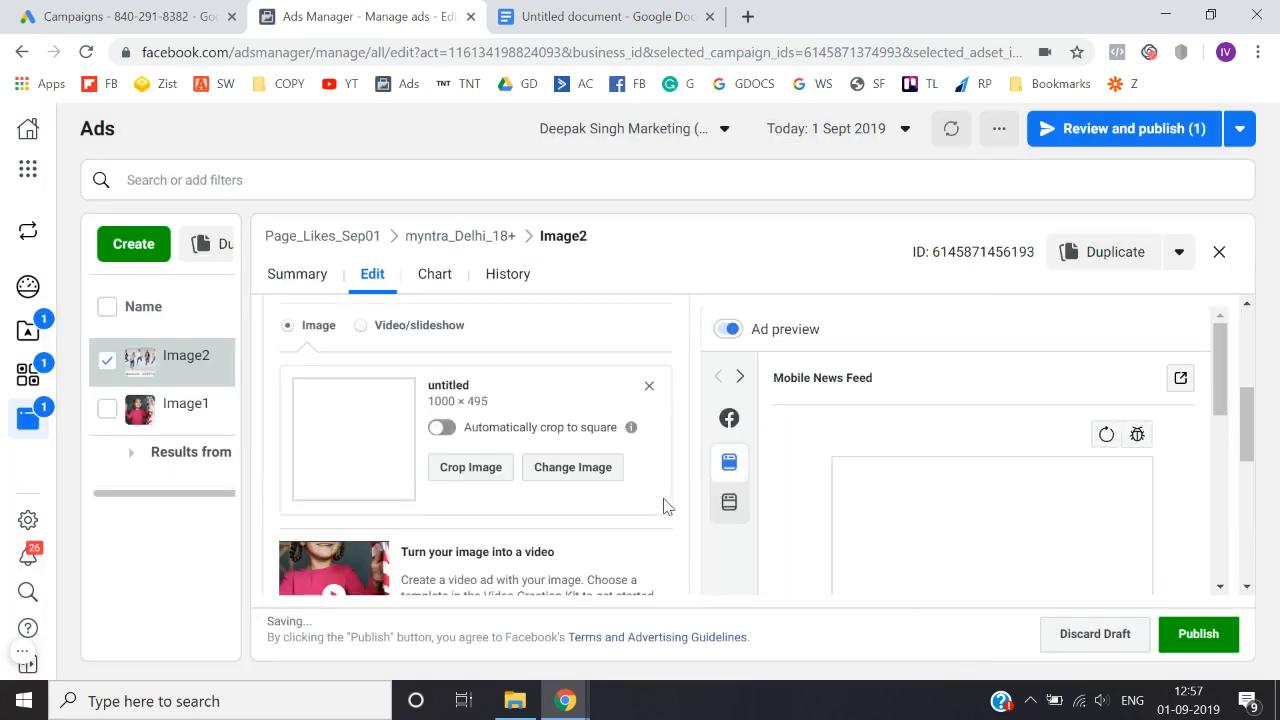
Step: Review the Image2 ad's primary text and Mobile News Feed preview, and publish the ad
scroll(670, 506, down, 2)
scroll(887, 538, down, 2)
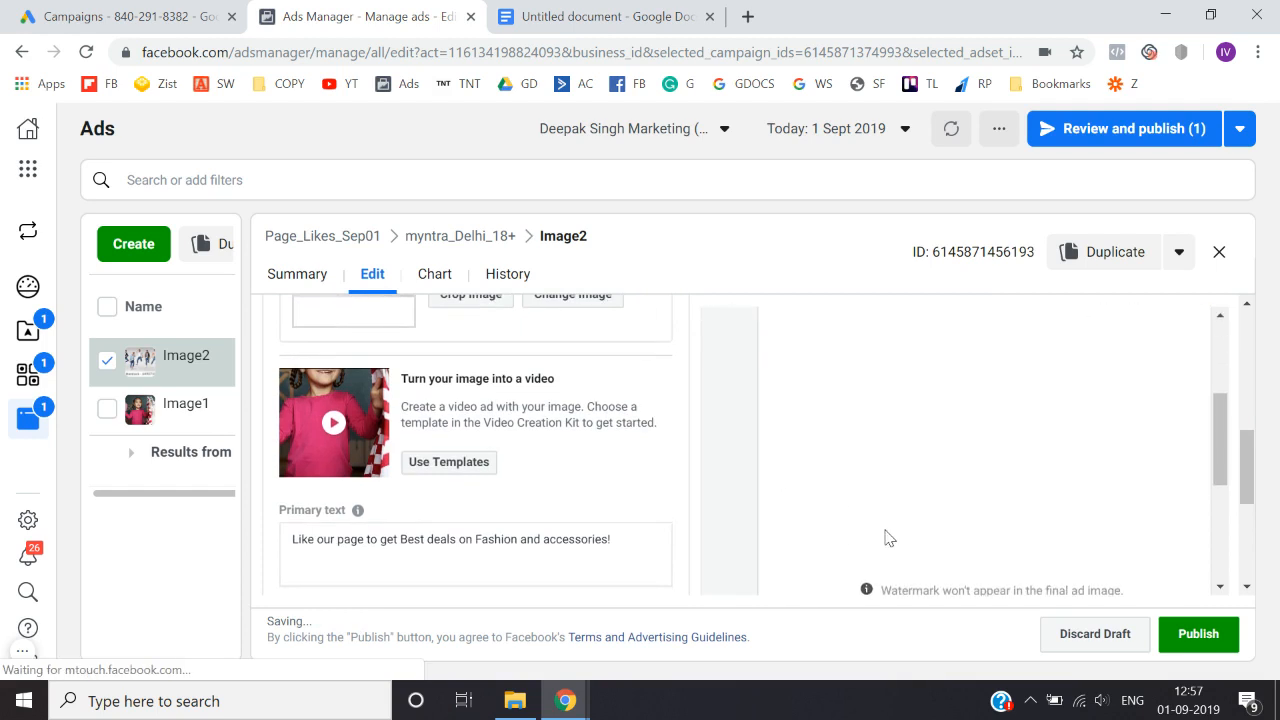
scroll(640, 477, down, 2)
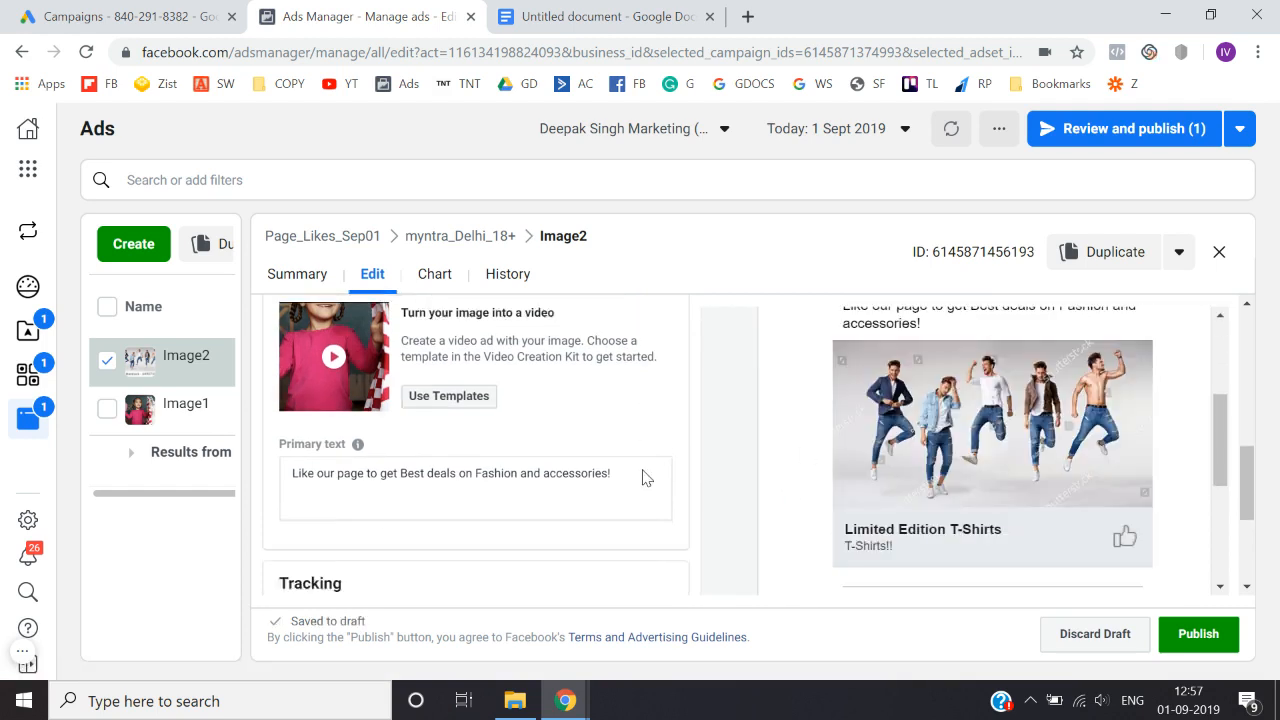
scroll(630, 465, up, 1)
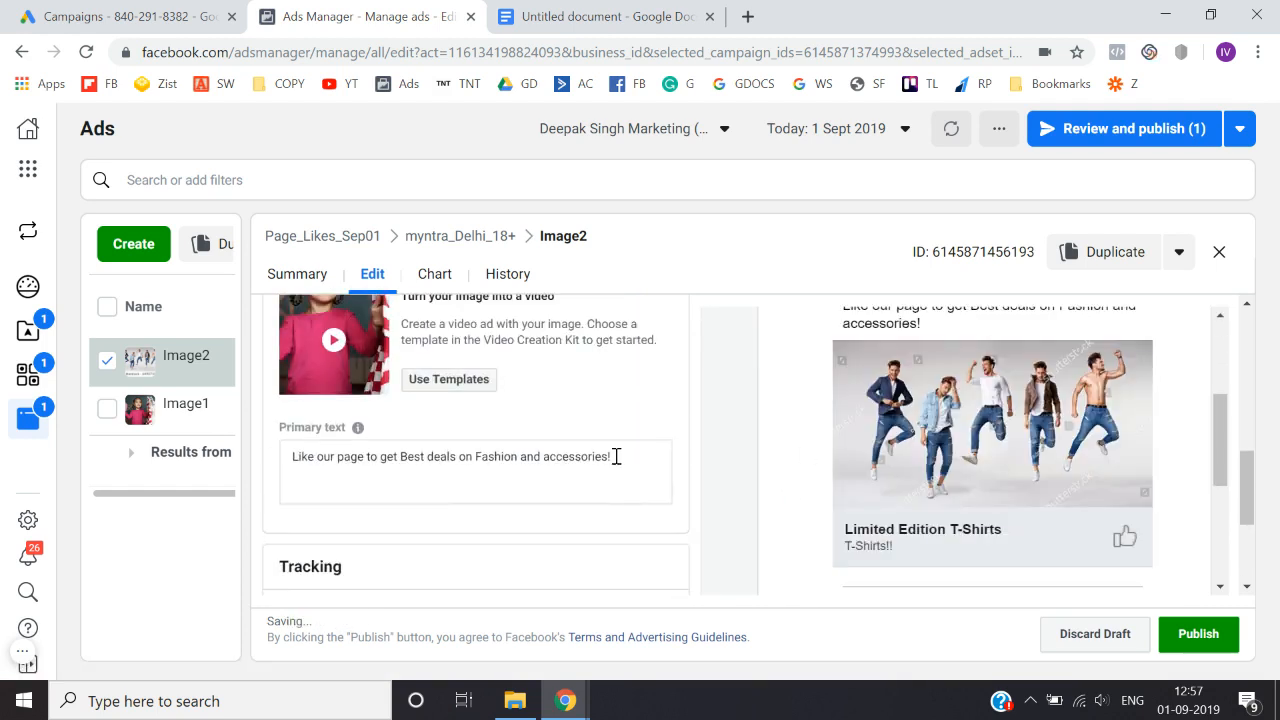
click(616, 456)
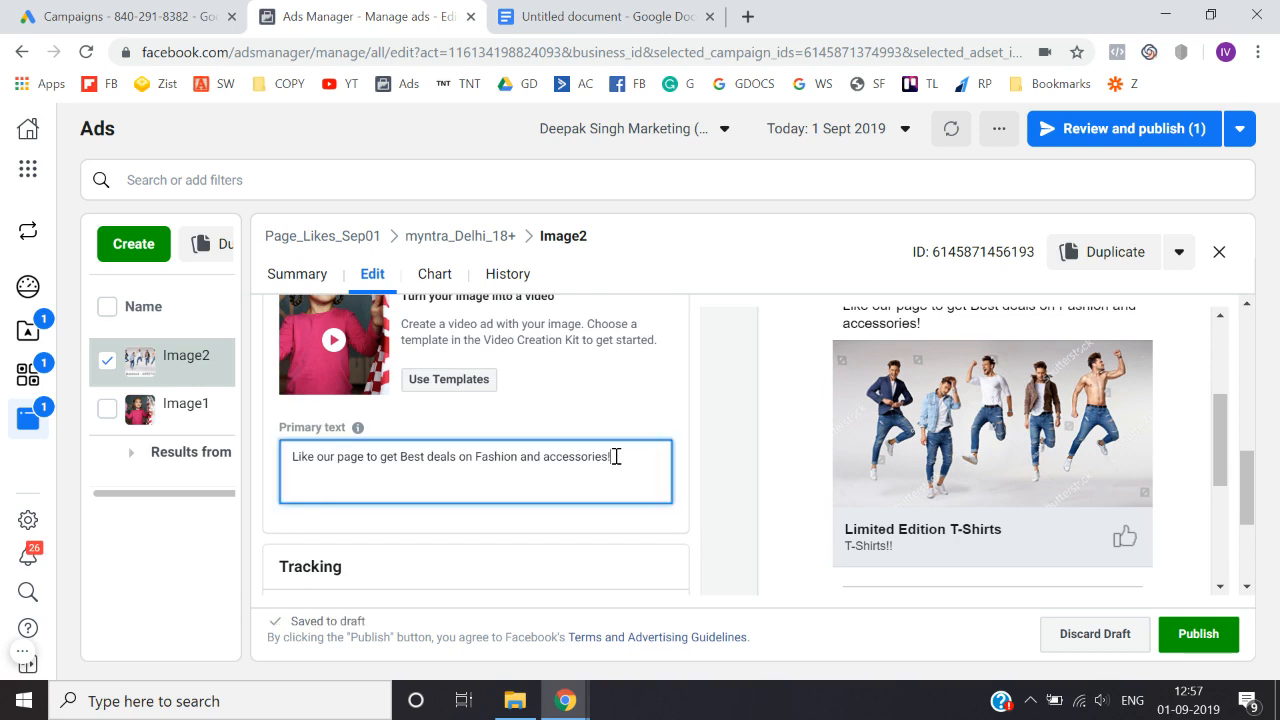
key(ctrl+a)
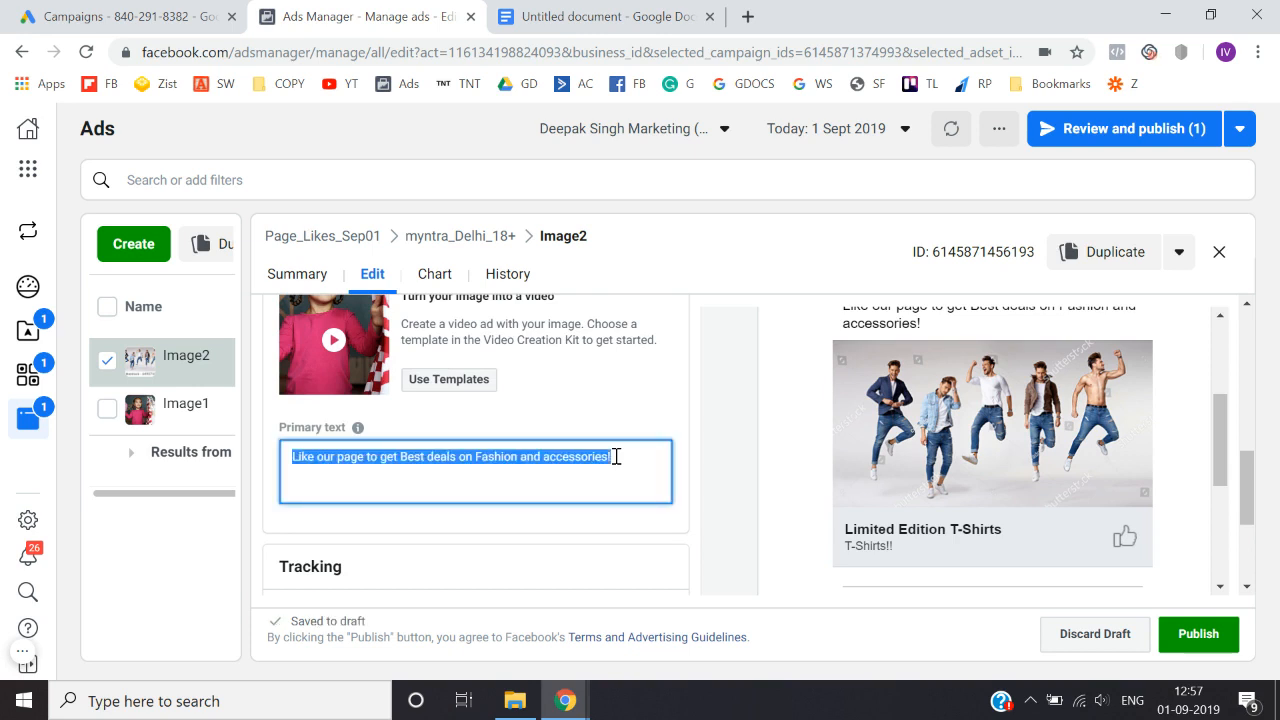
click(760, 553)
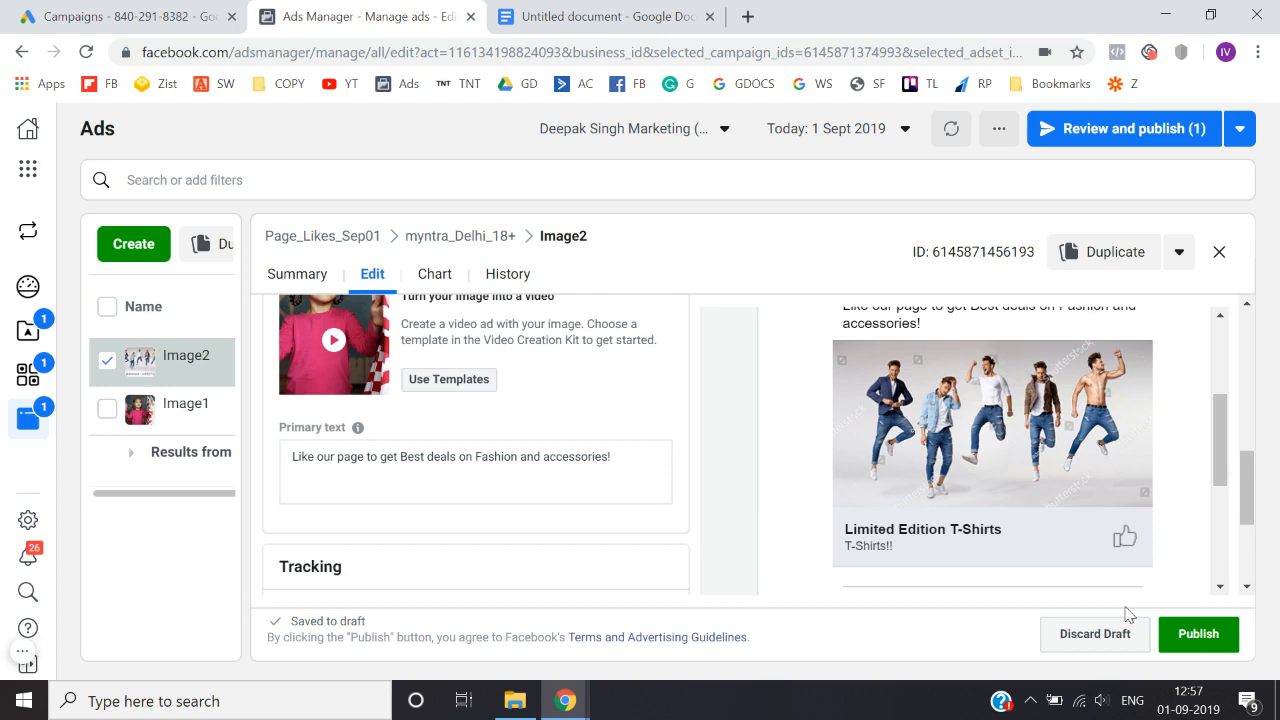
click(1190, 633)
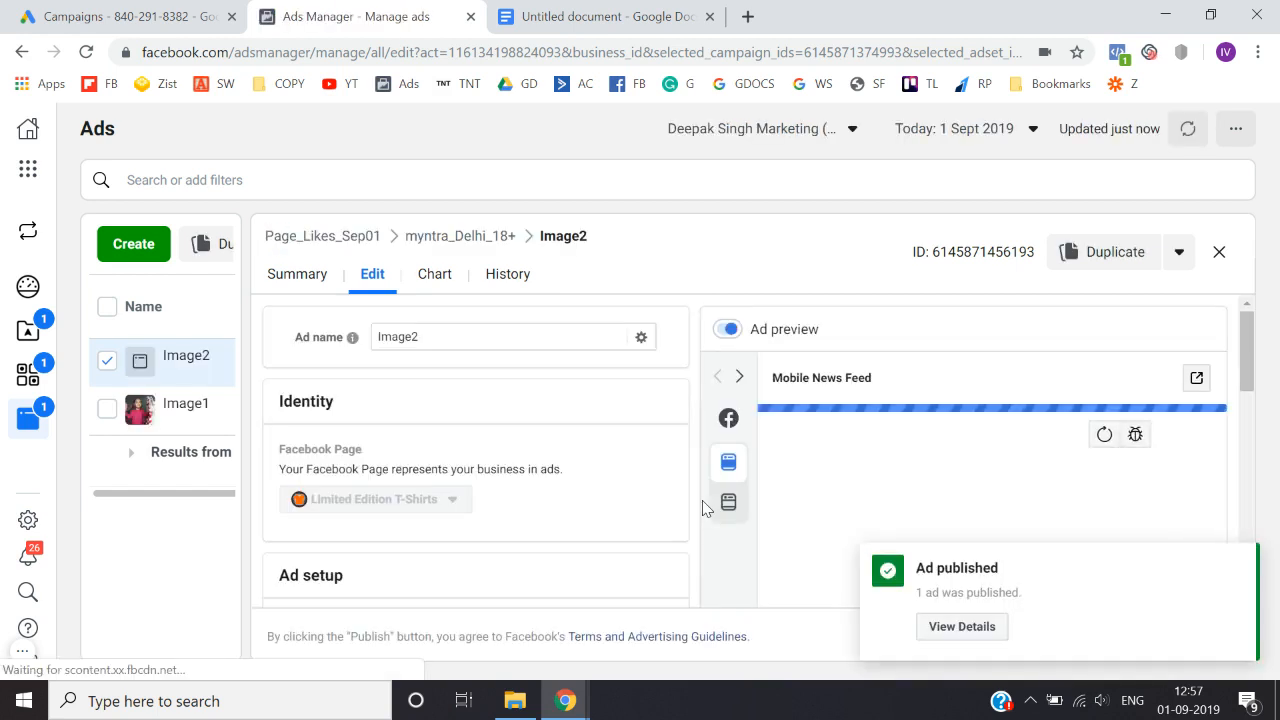
click(1218, 260)
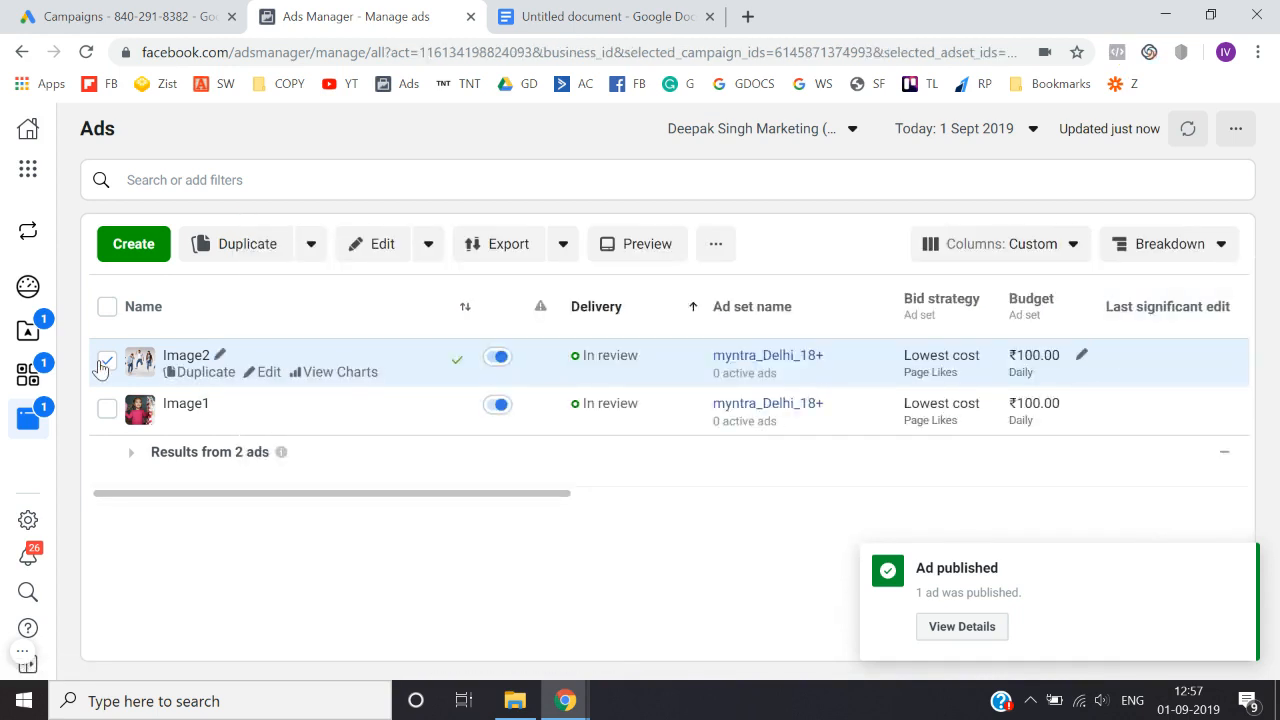
Step: Deselect the Image2 ad and view the ads inside the myntra_Delhi_18+ ad set
click(106, 361)
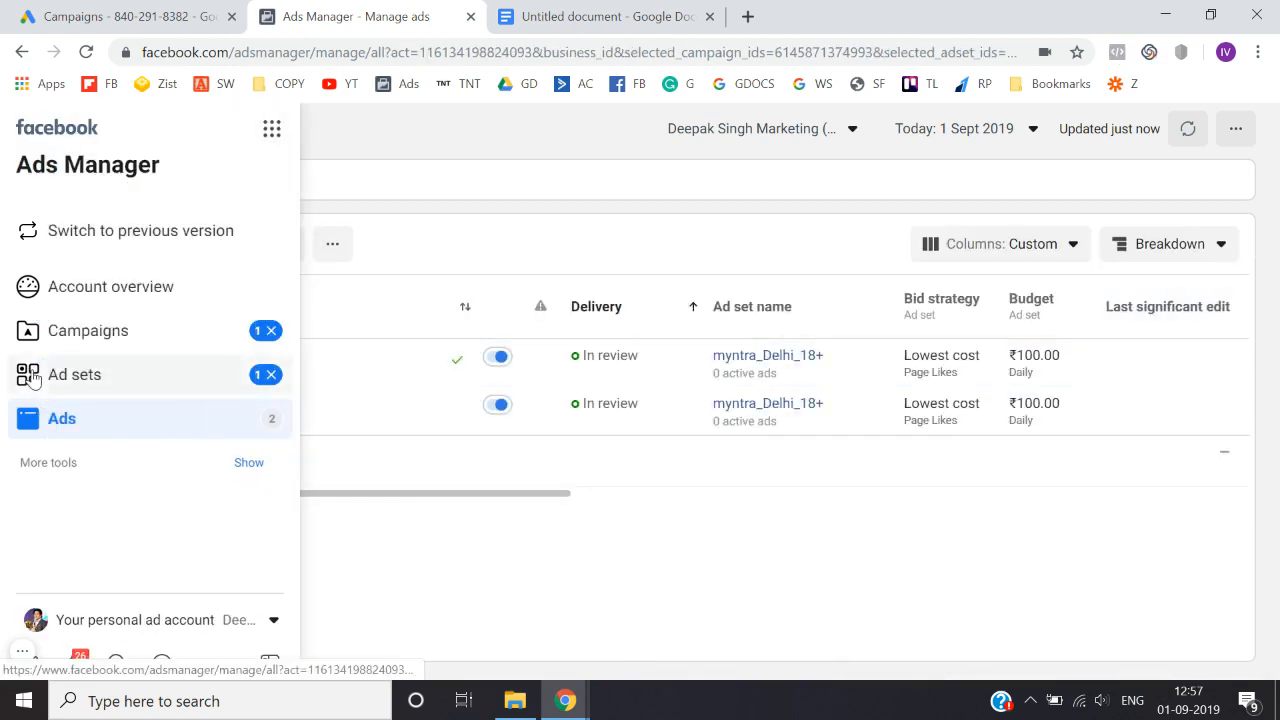
click(33, 377)
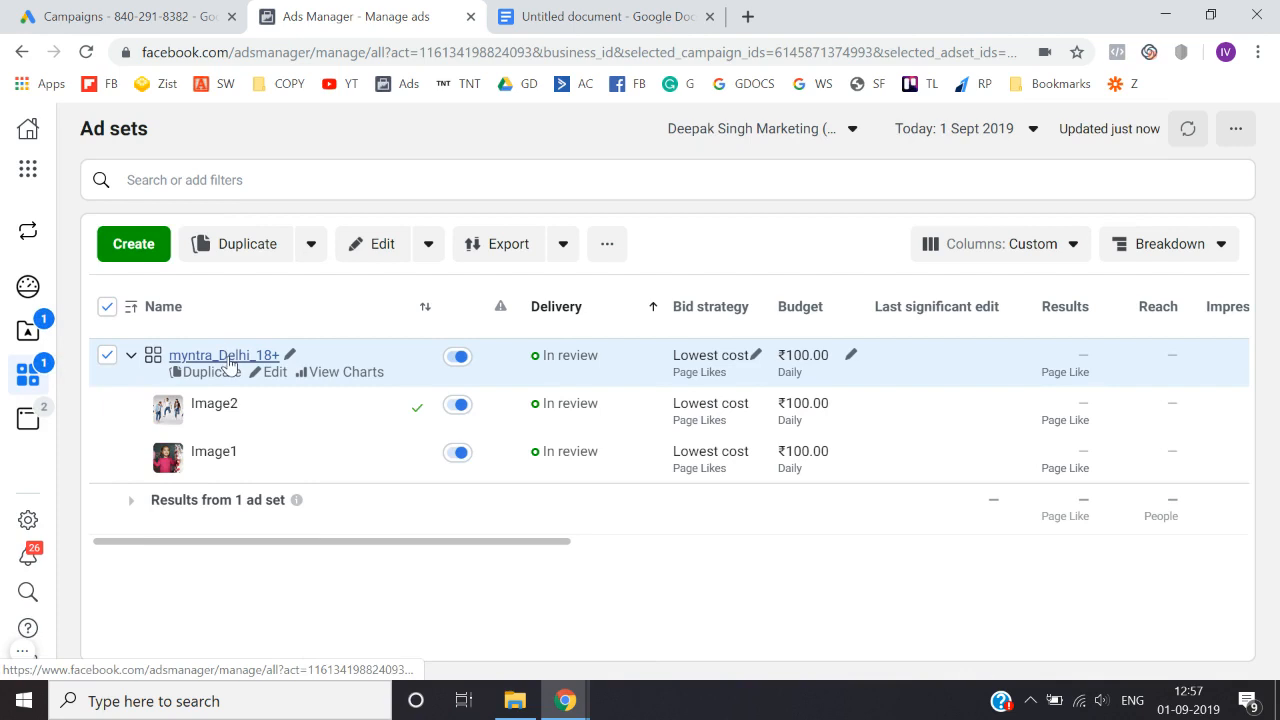
click(228, 360)
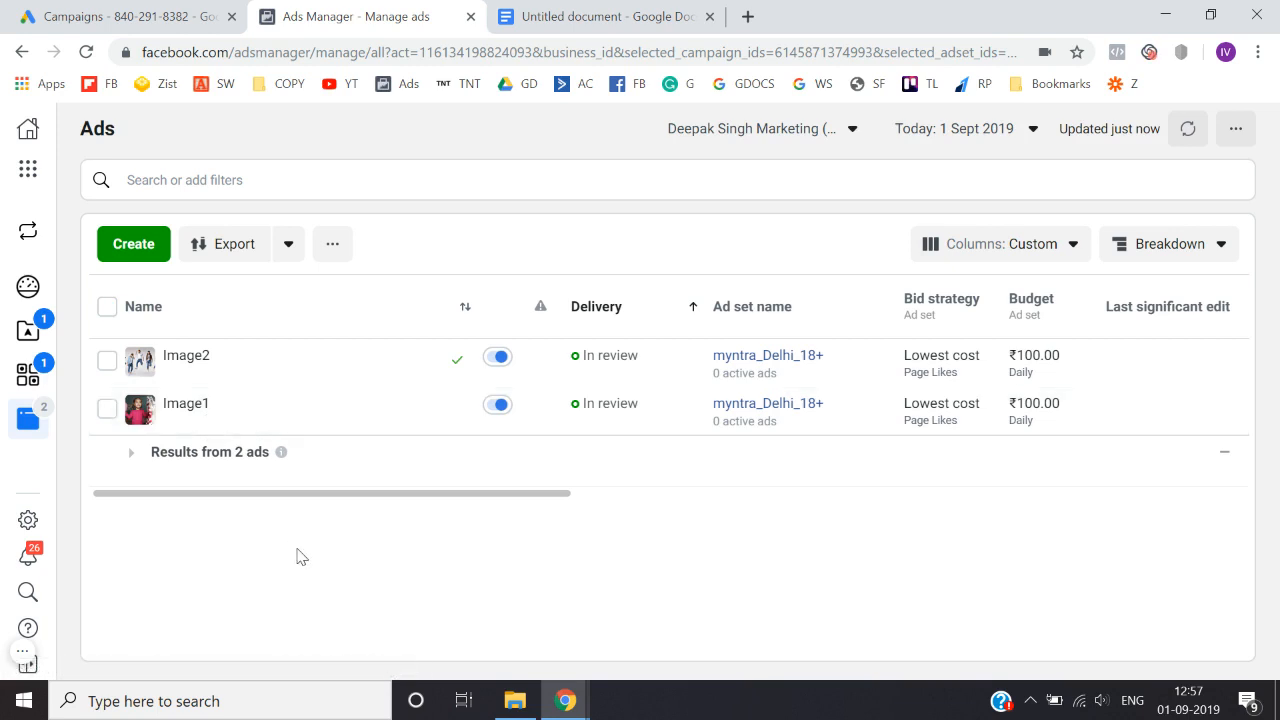
Step: Return to the ad sets list, deselect myntra_Delhi_18+, check the ads inside it and collapse its ad list
mouse_move(20, 388)
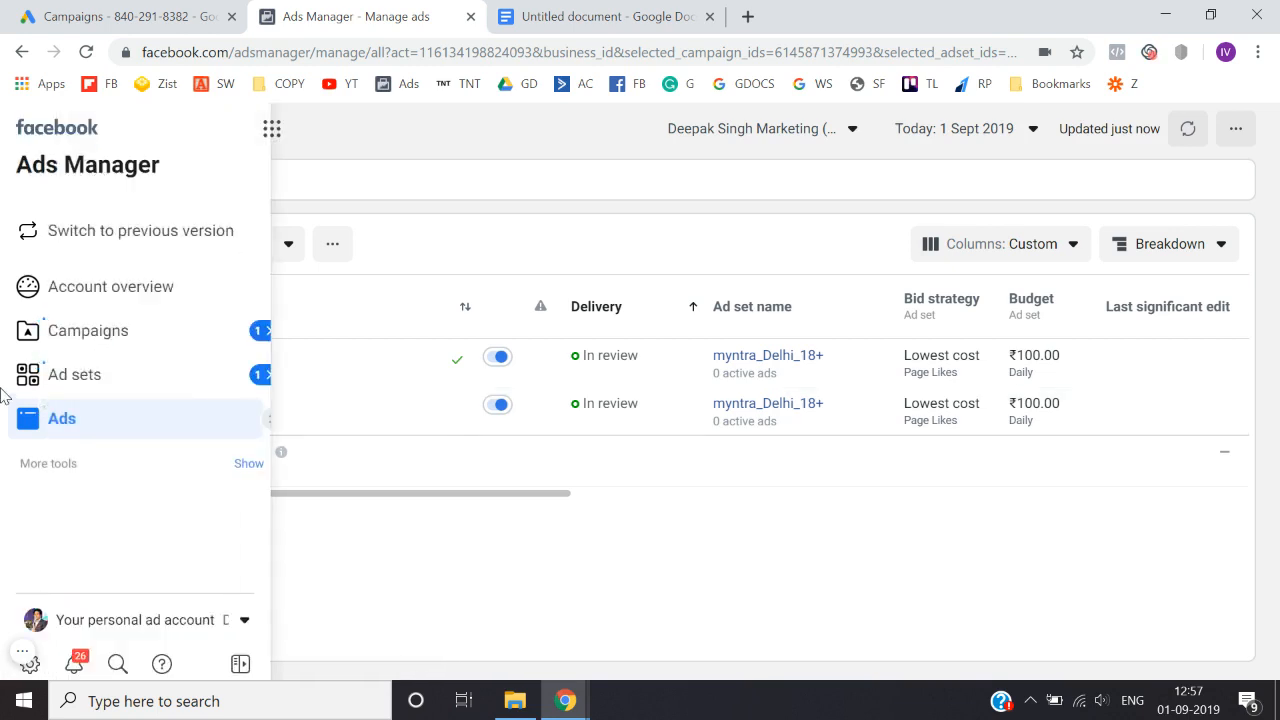
click(62, 380)
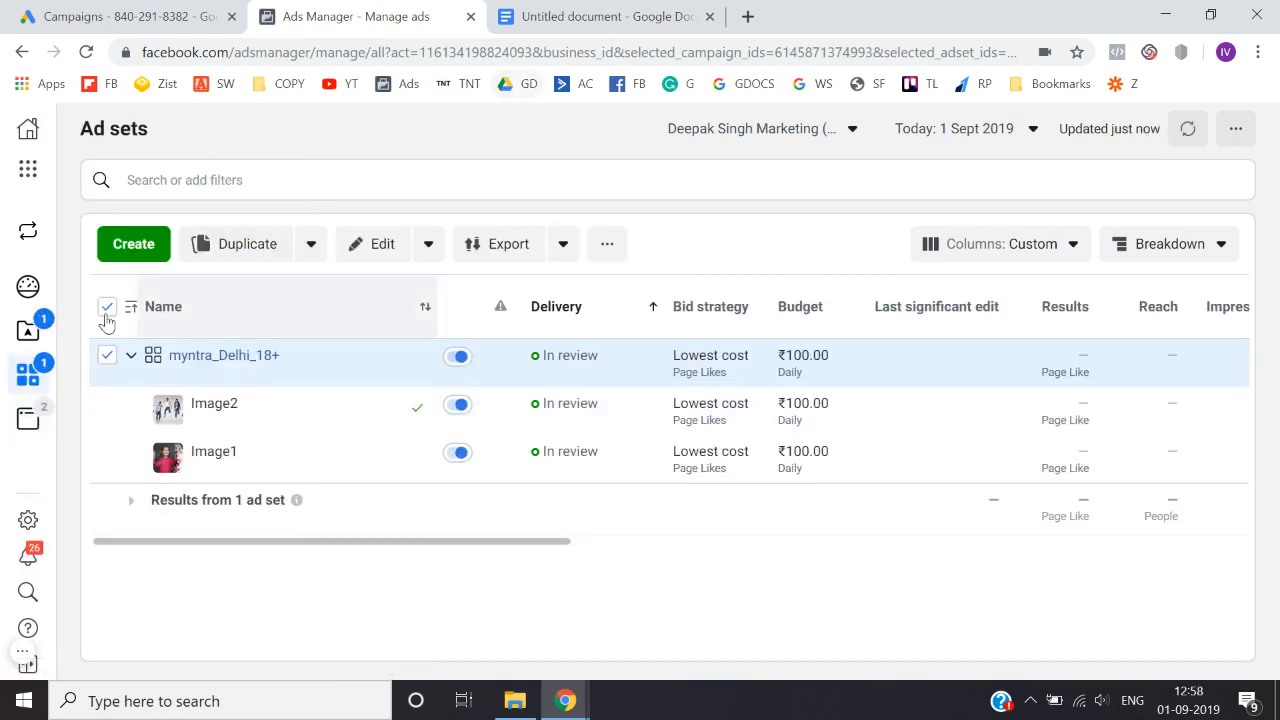
click(106, 358)
click(196, 358)
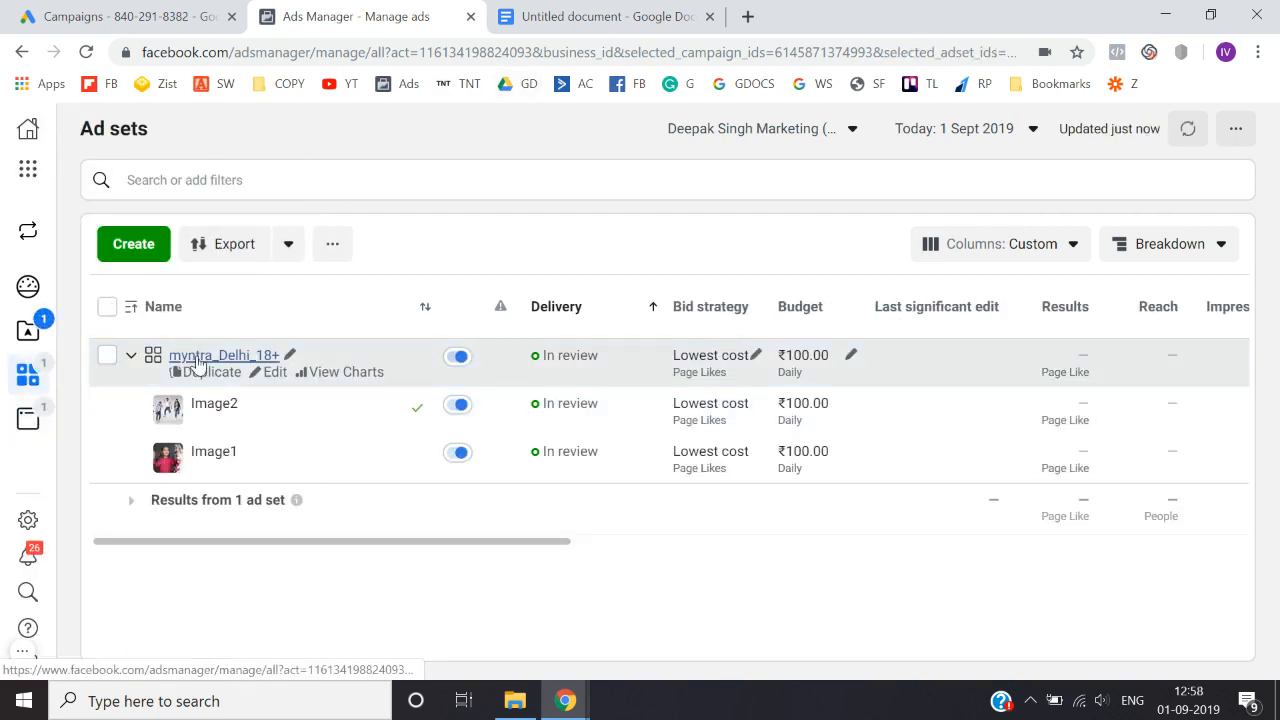
click(22, 51)
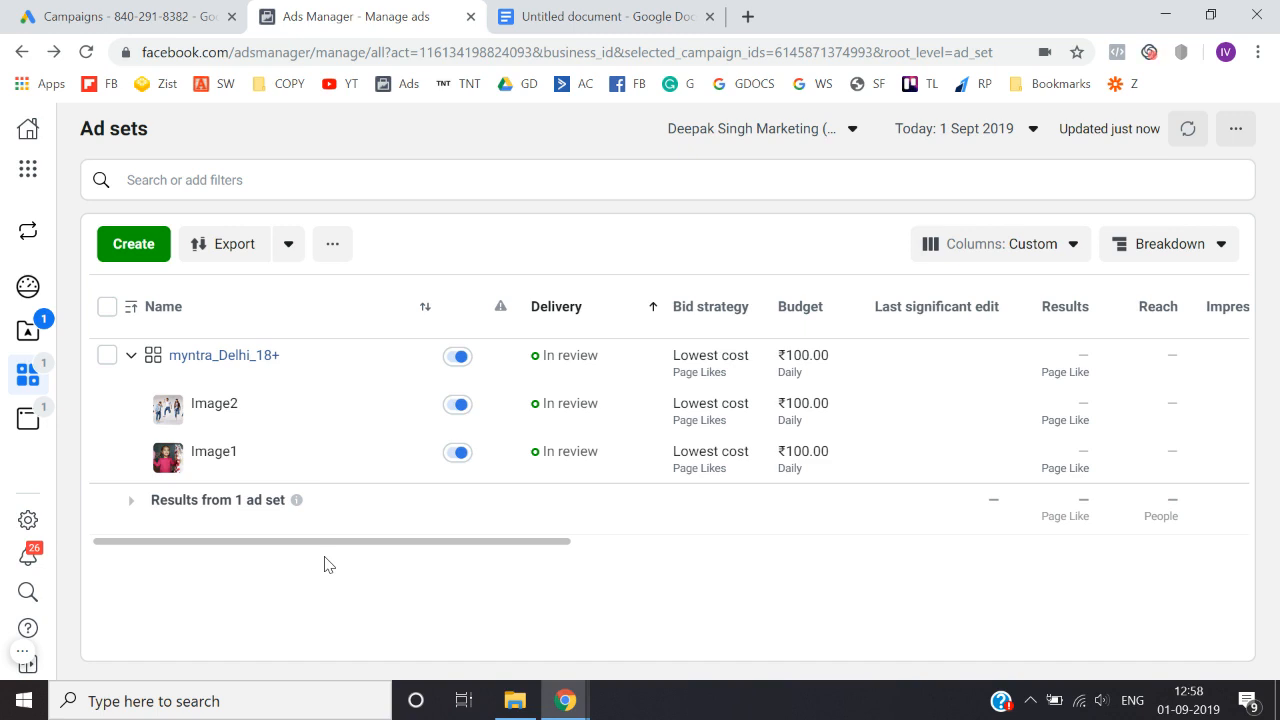
click(131, 358)
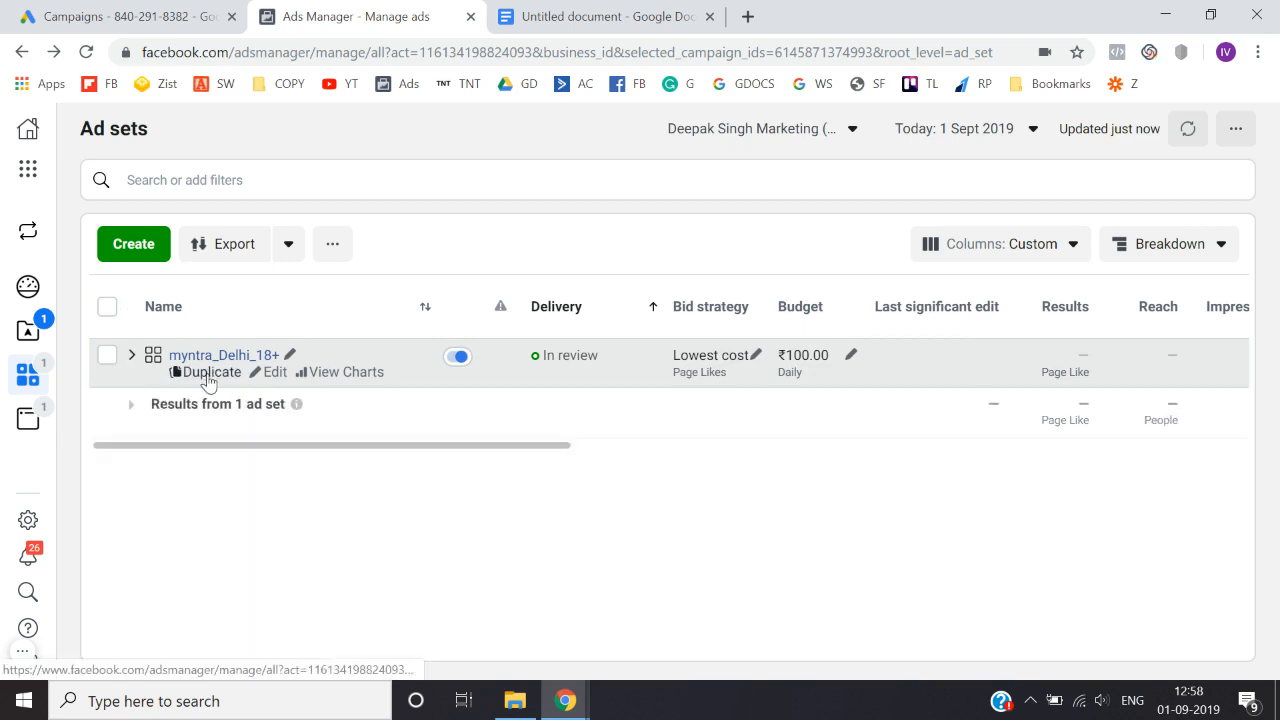
Step: Open the Page_Likes_Sep01 campaign and duplicate its myntra_Delhi_18+ ad set once into the original campaign
click(30, 330)
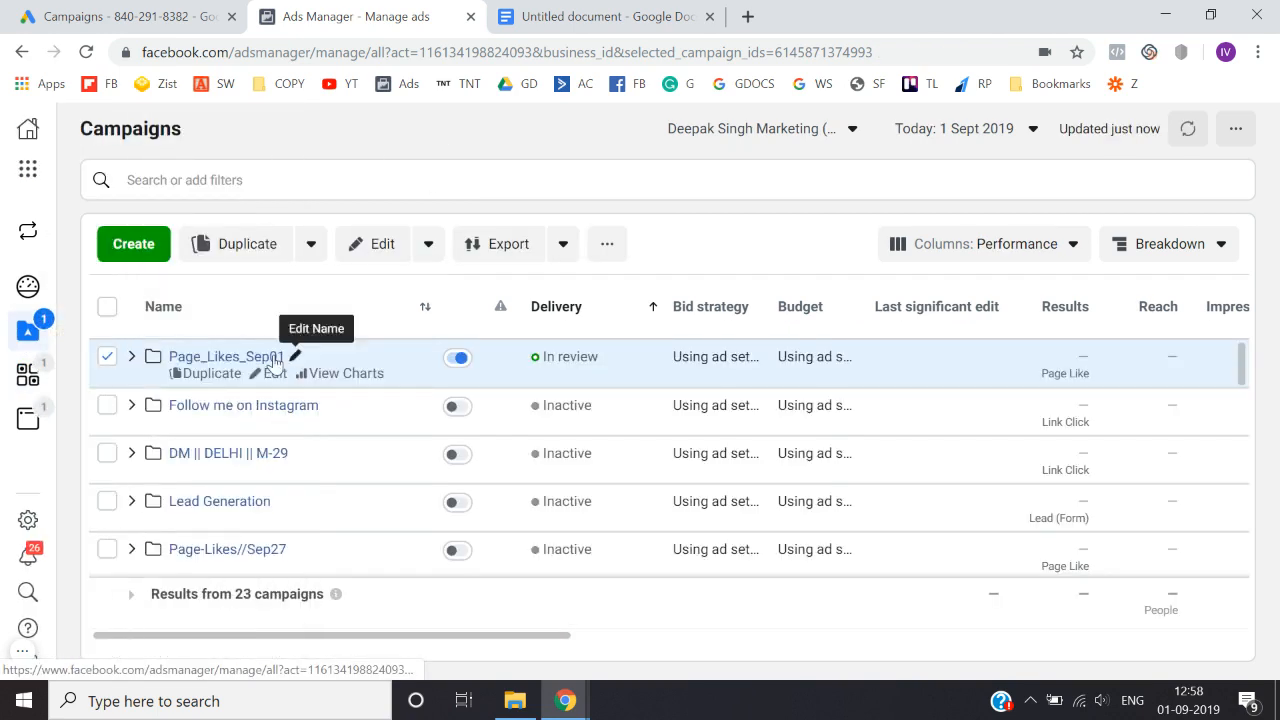
click(230, 358)
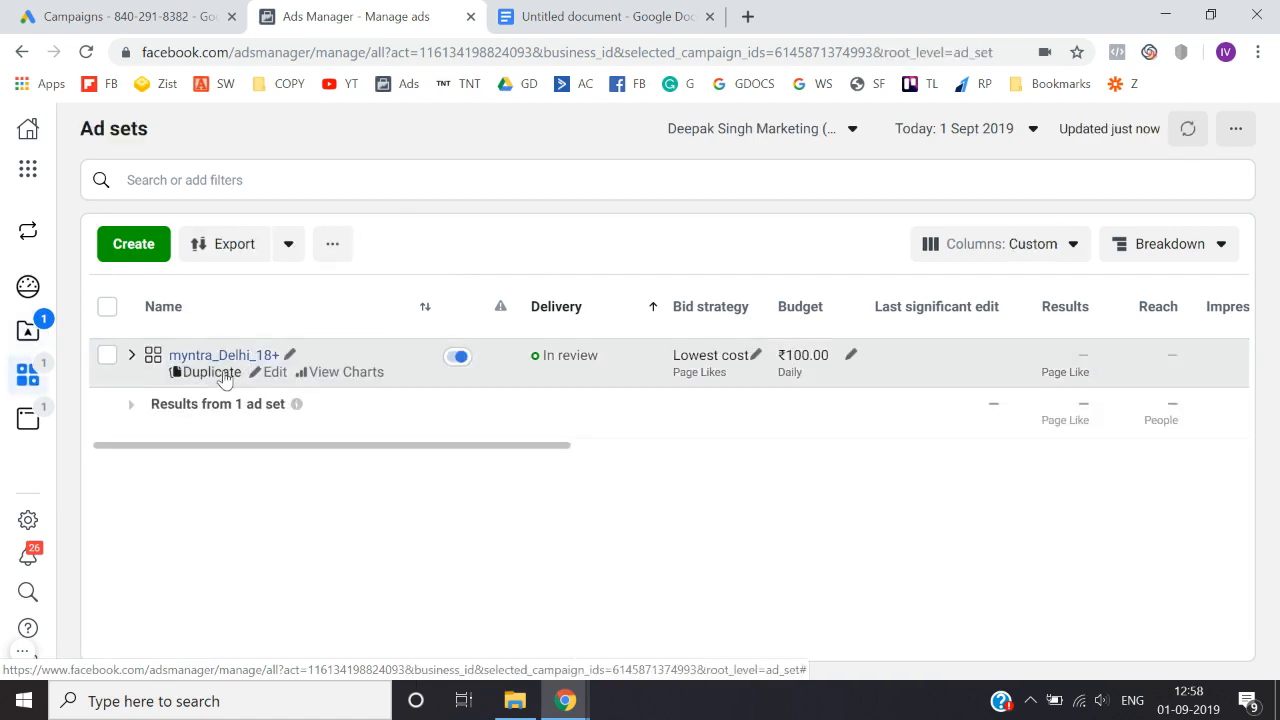
click(212, 372)
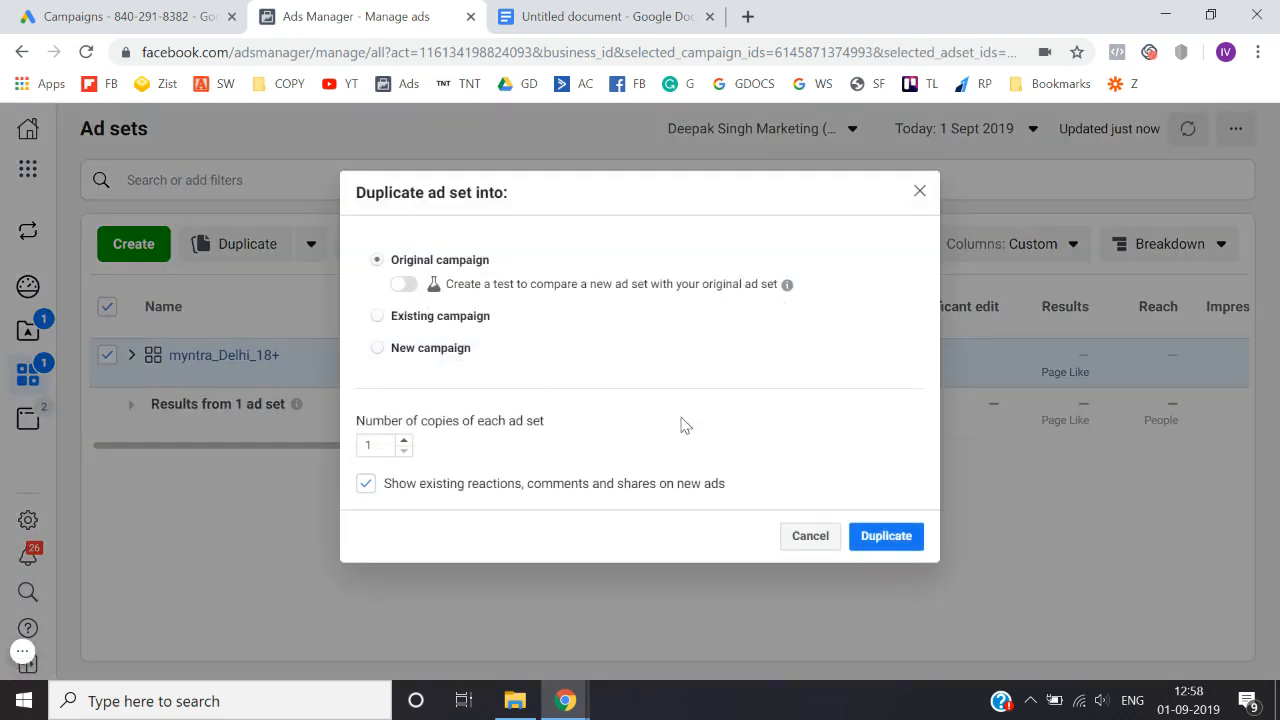
click(888, 544)
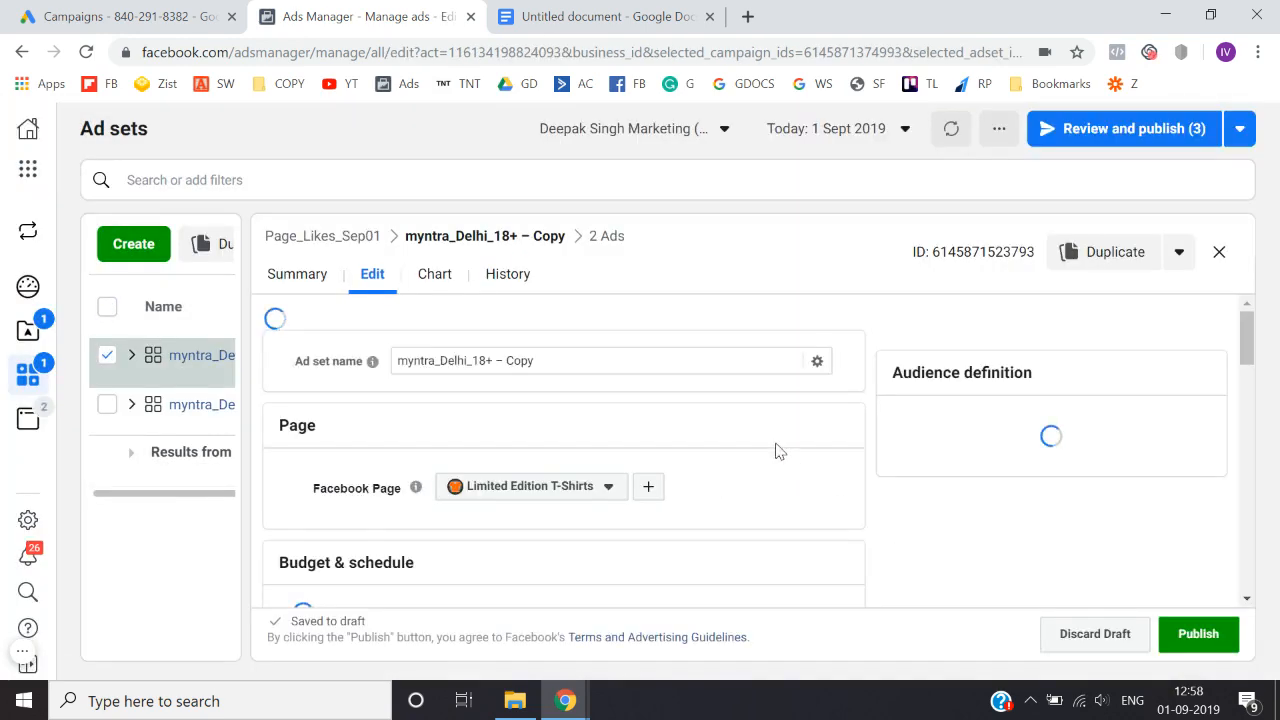
Step: Switch the duplicated ad set from the saved audience to a new audience and set its location to Delhi, India
scroll(640, 366, down, 5)
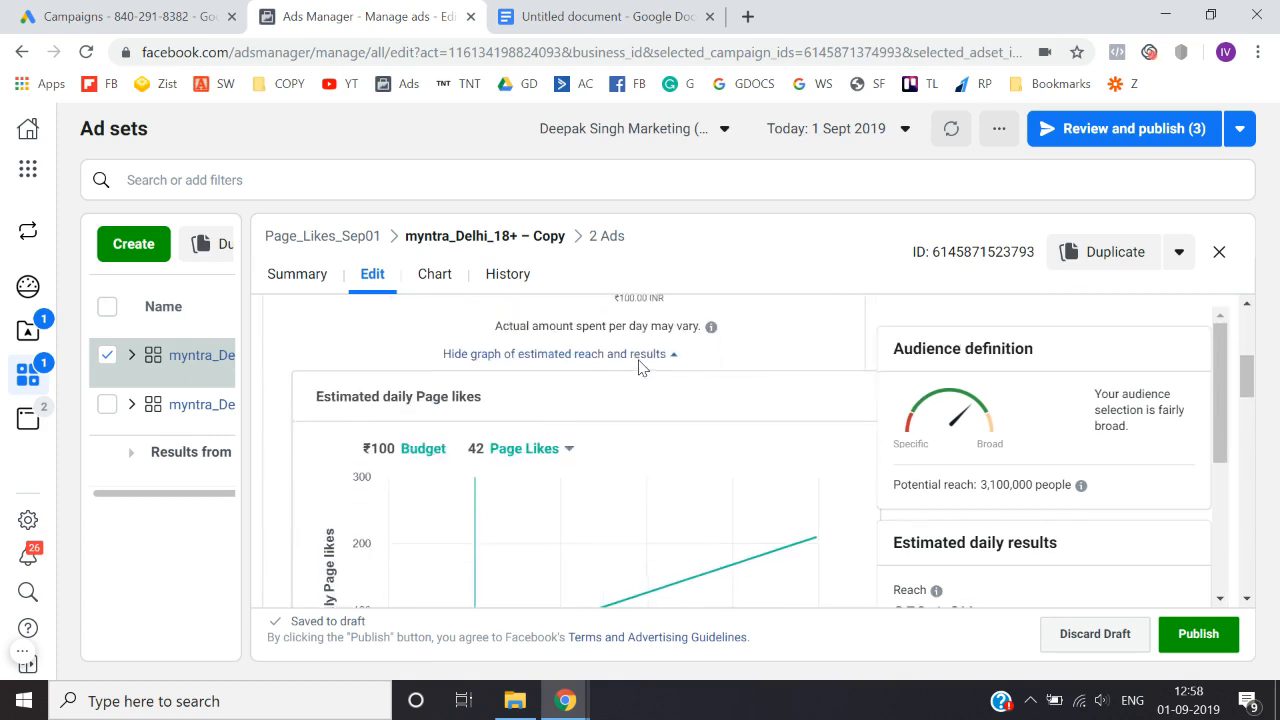
scroll(640, 366, down, 10)
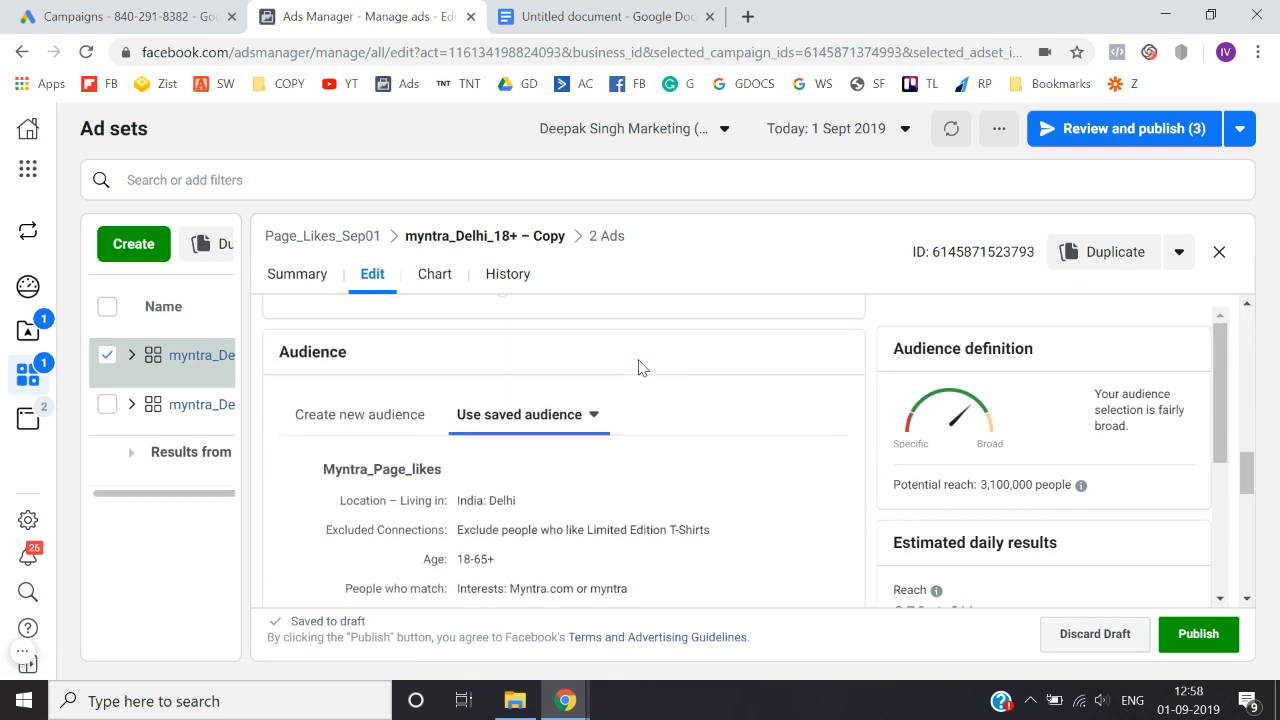
scroll(640, 366, down, 1)
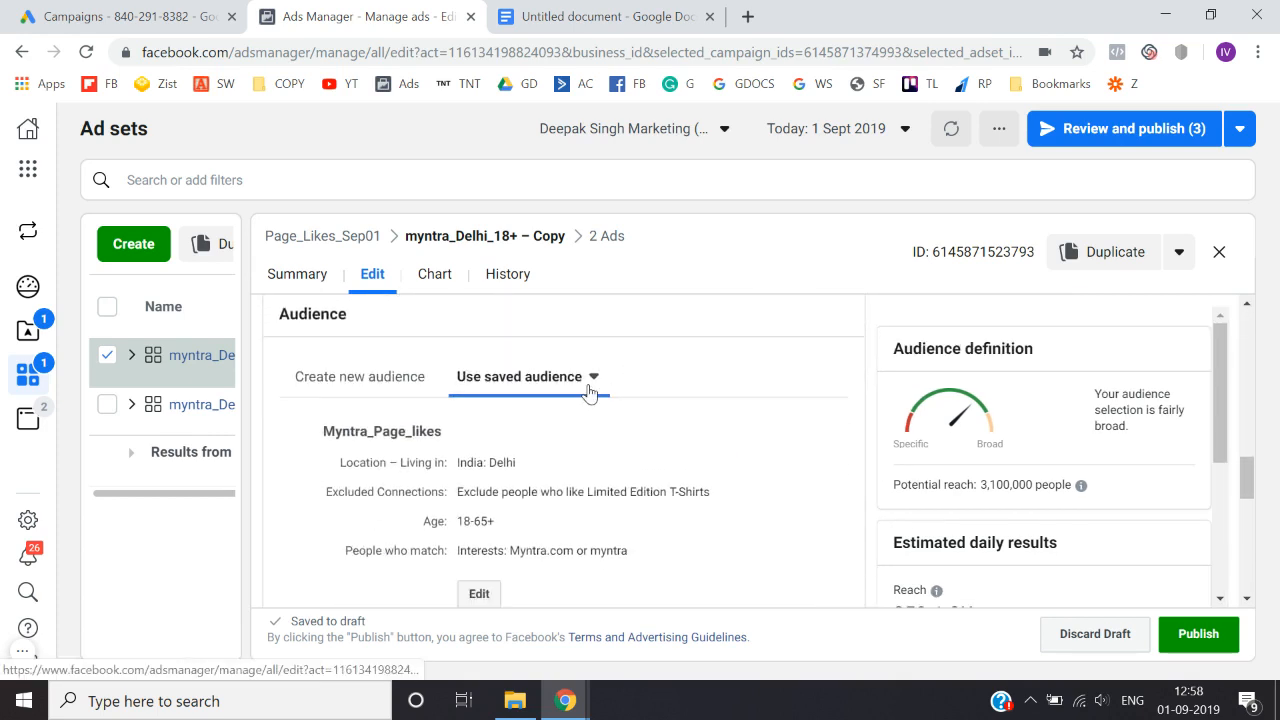
click(355, 396)
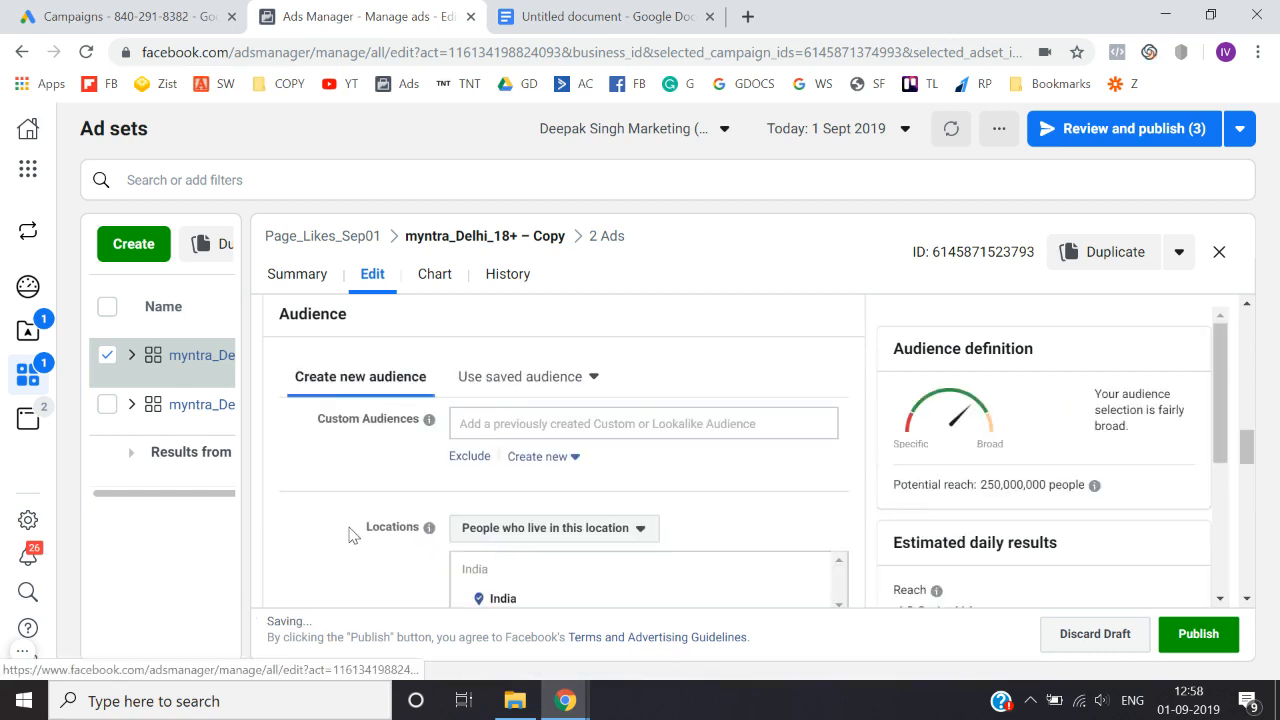
scroll(351, 530, down, 8)
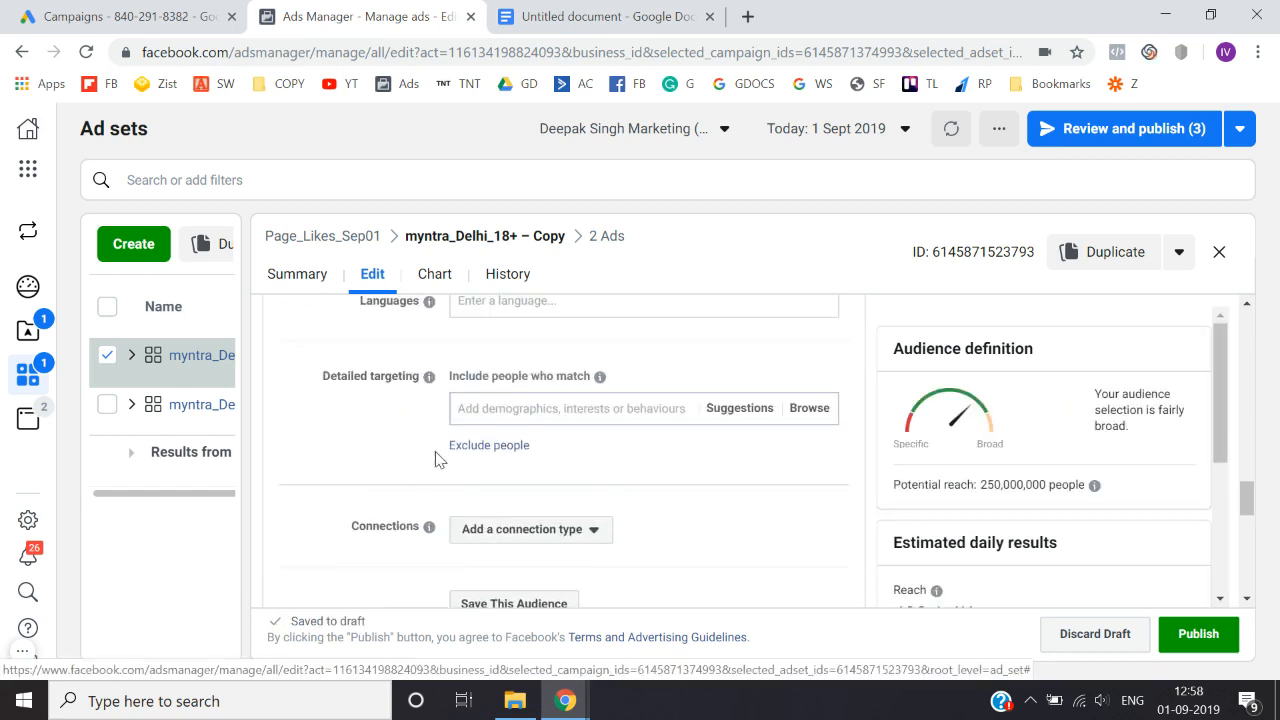
scroll(437, 459, up, 3)
scroll(334, 457, up, 1)
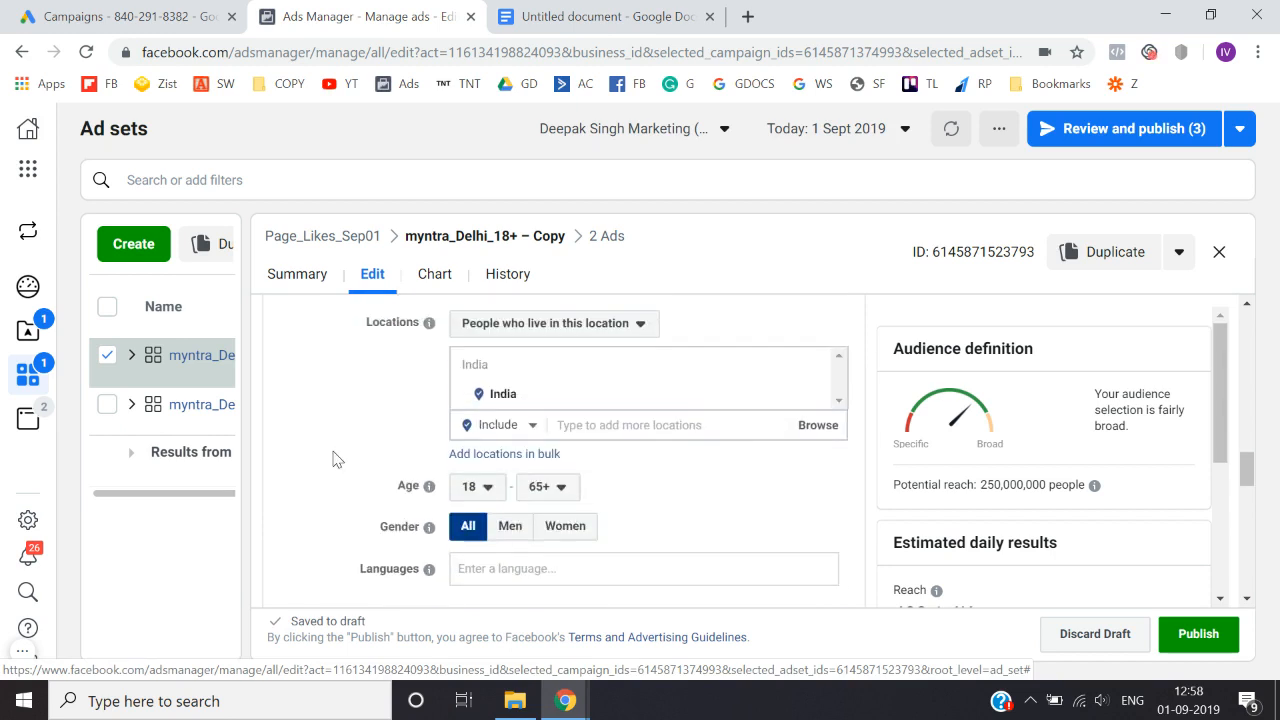
click(585, 420)
text(delhi)
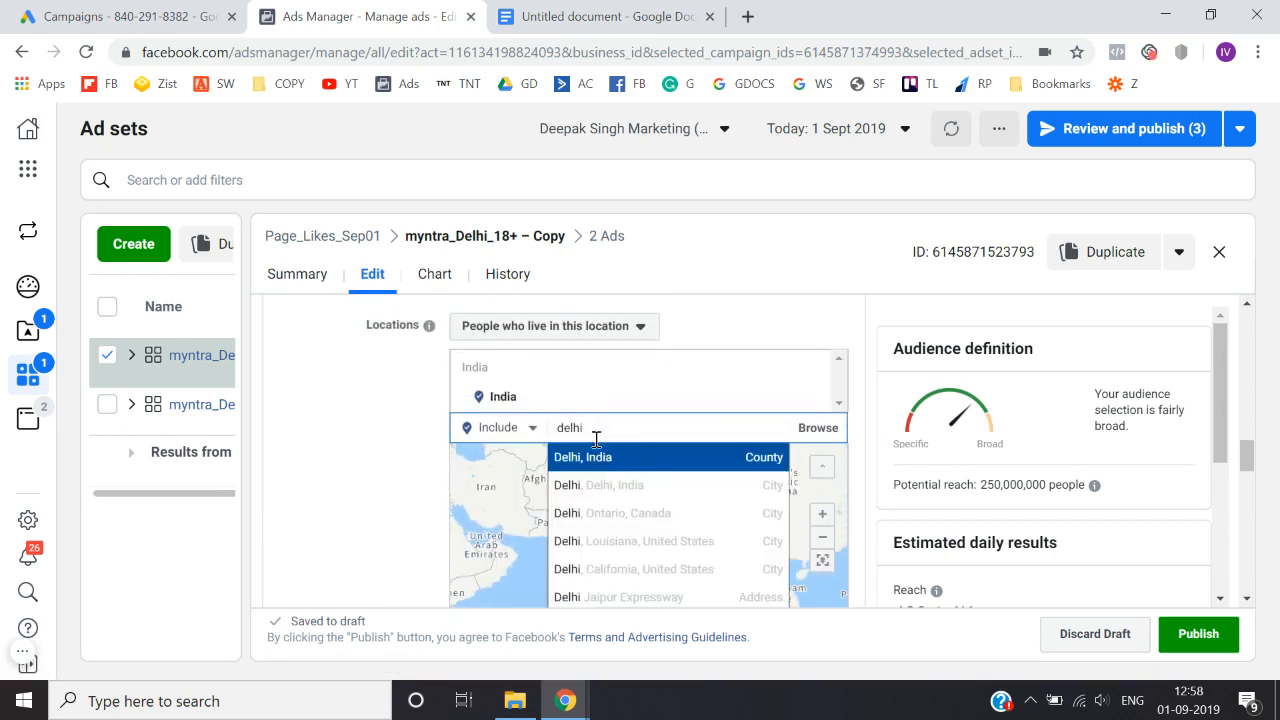
click(610, 460)
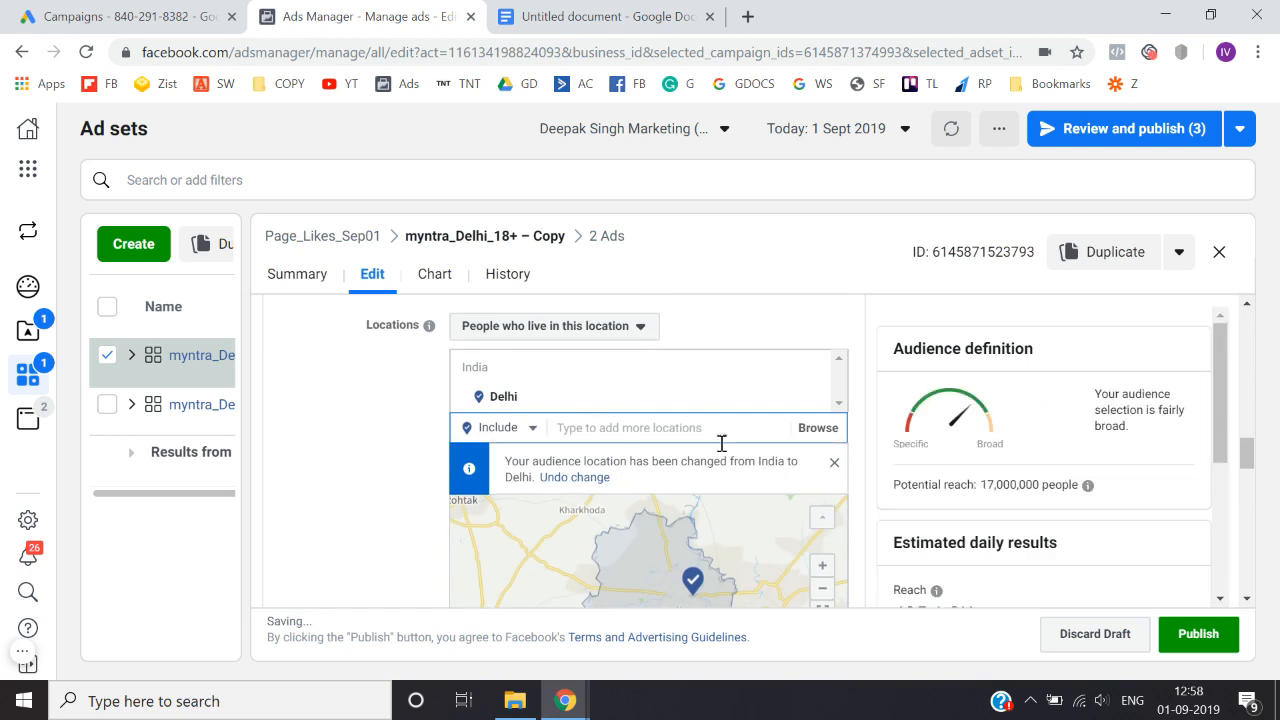
click(835, 466)
Step: Search the detailed targeting for "tshirts" and include the T-shirt interest
scroll(343, 450, down, 5)
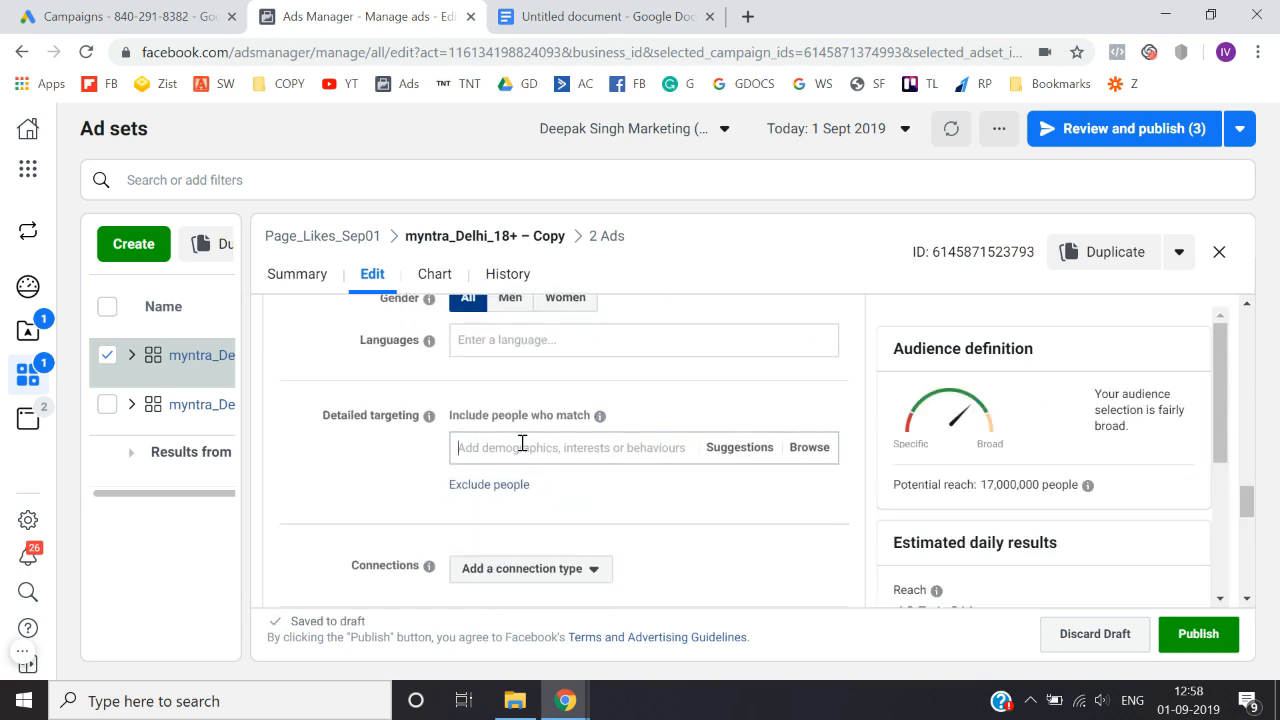
text(tshirts)
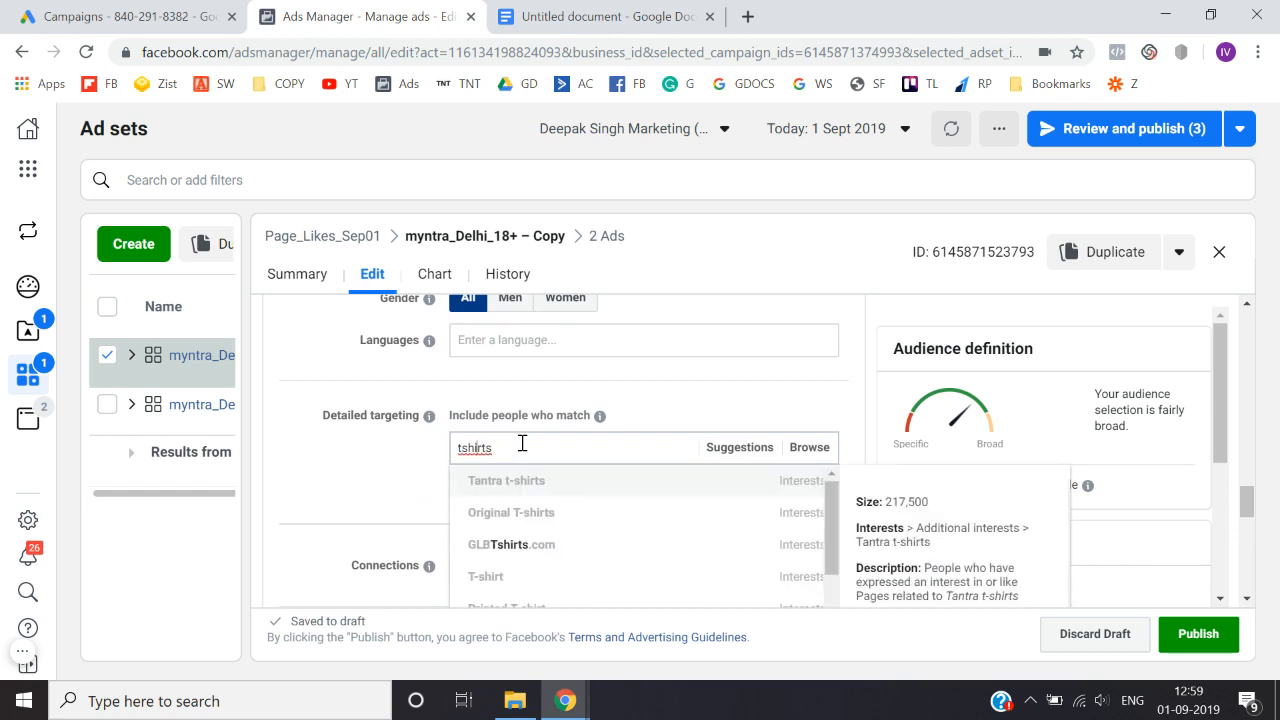
scroll(530, 548, down, 1)
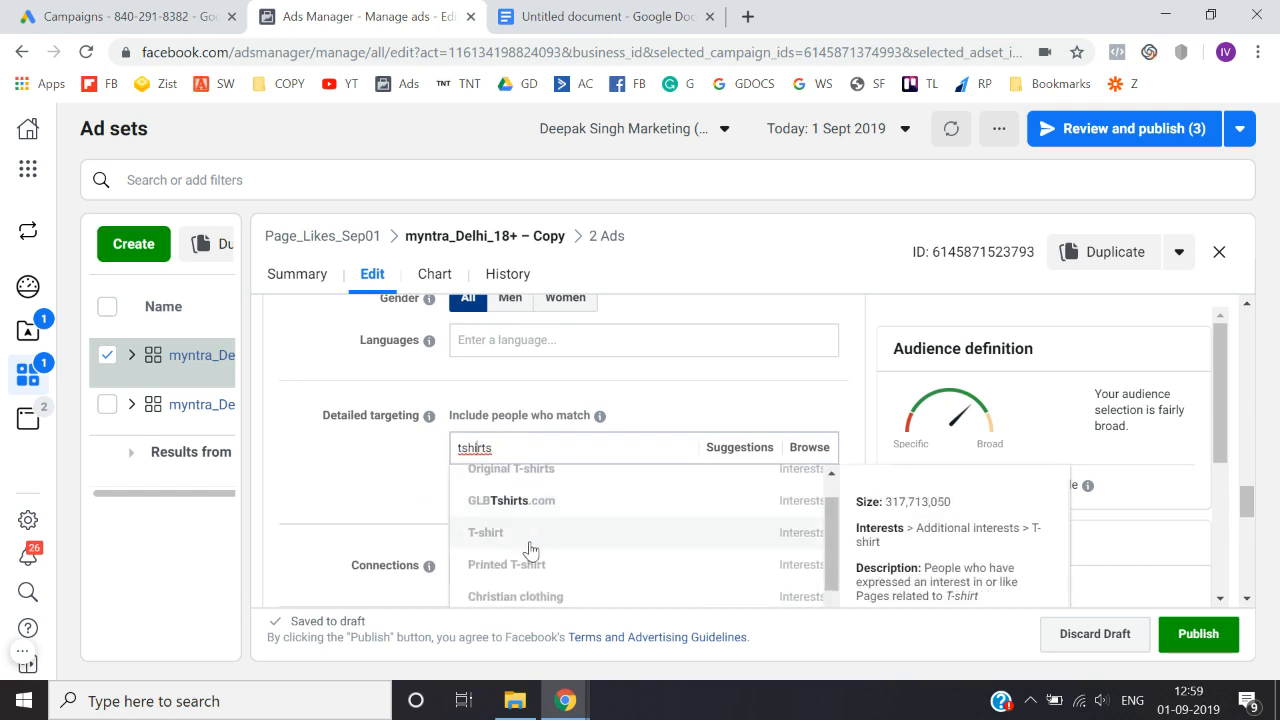
click(533, 536)
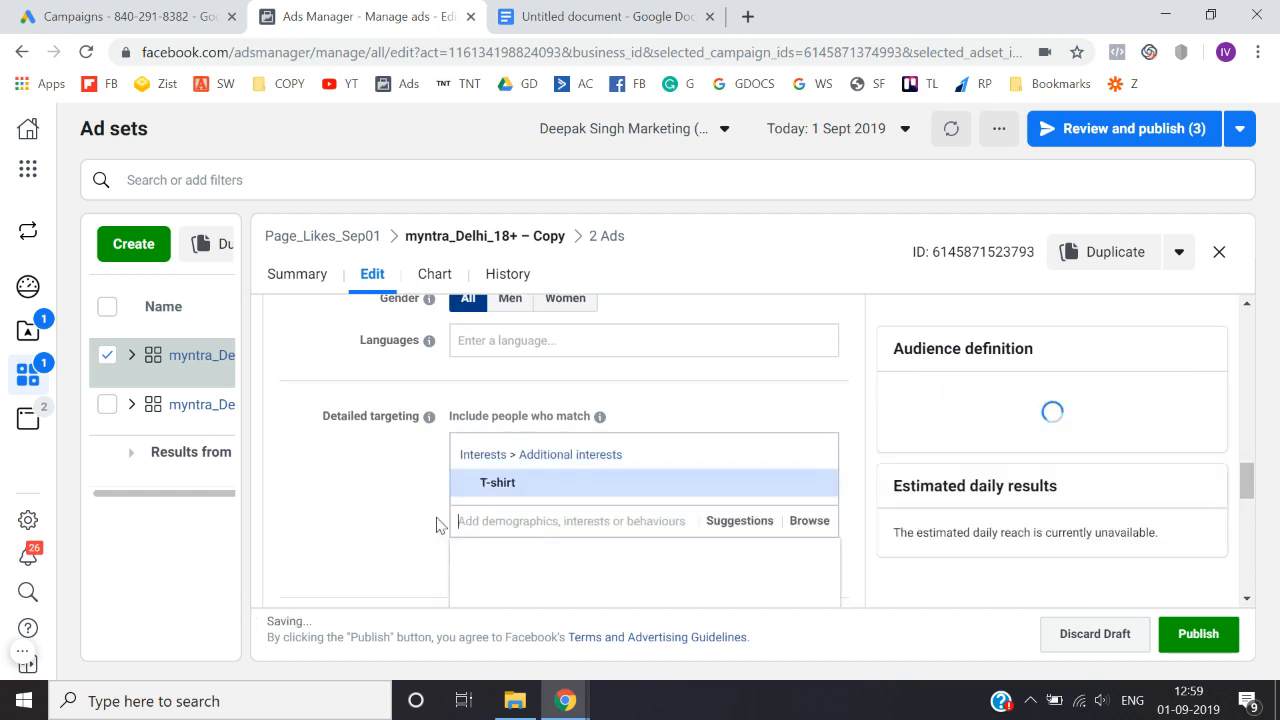
Step: Look through the suggested related interests and add the Printed T-shirt interest to the detailed targeting
click(705, 524)
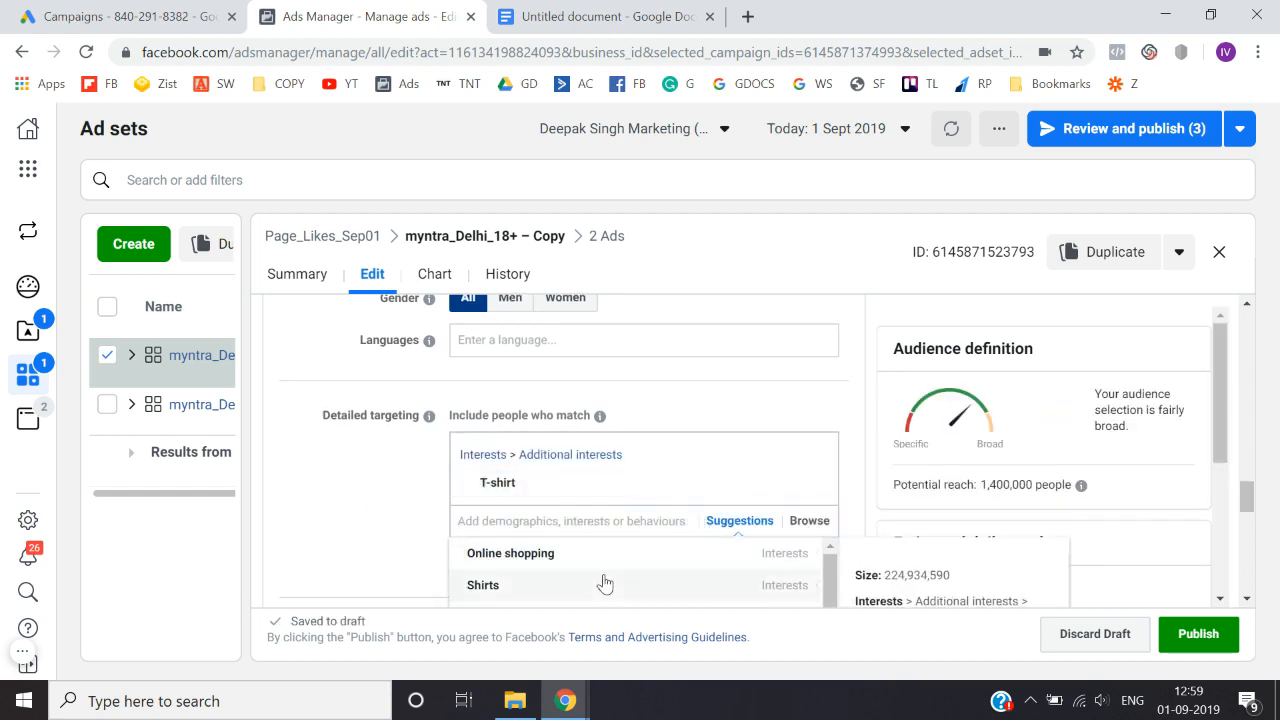
scroll(598, 584, down, 1)
scroll(597, 583, down, 3)
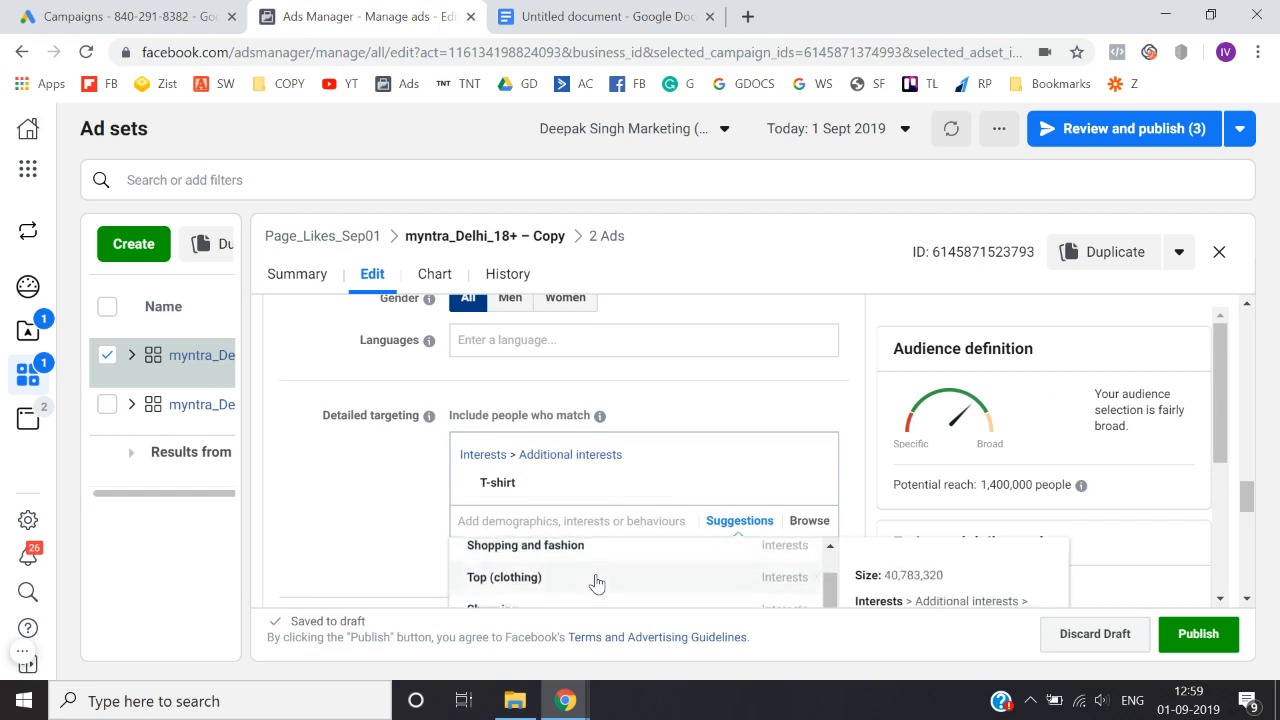
scroll(596, 583, down, 1)
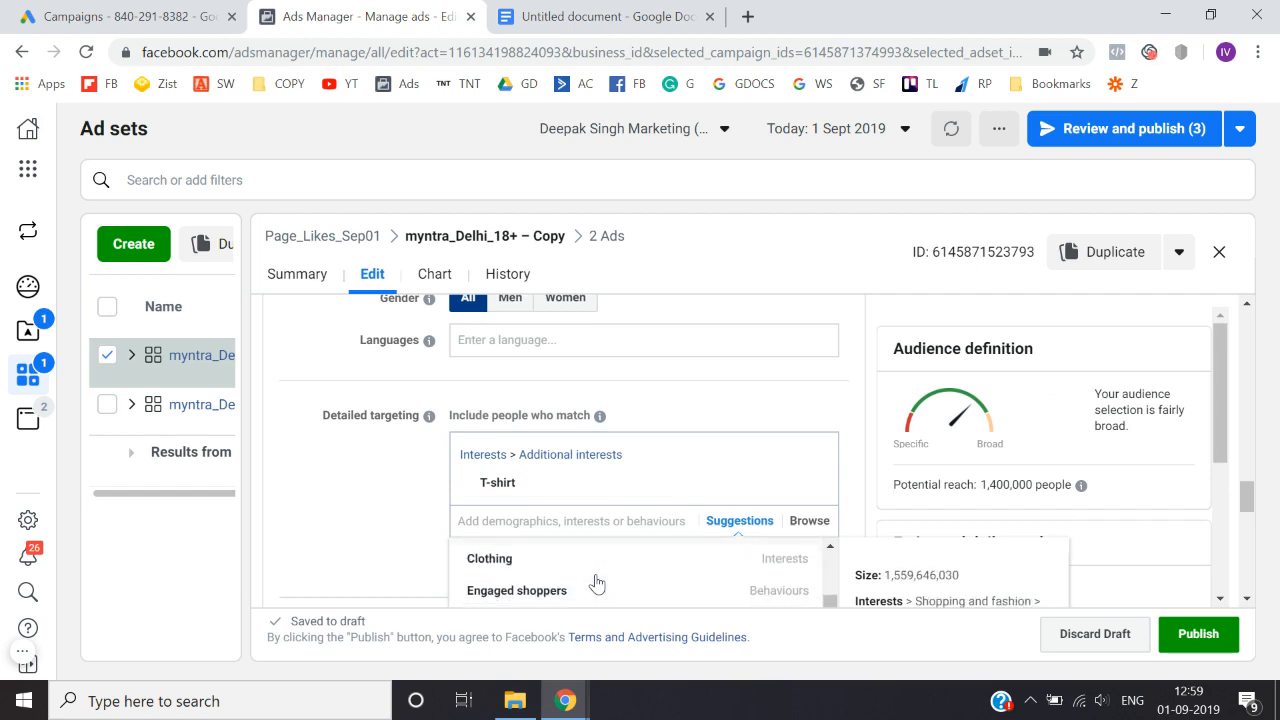
scroll(594, 583, up, 5)
click(572, 517)
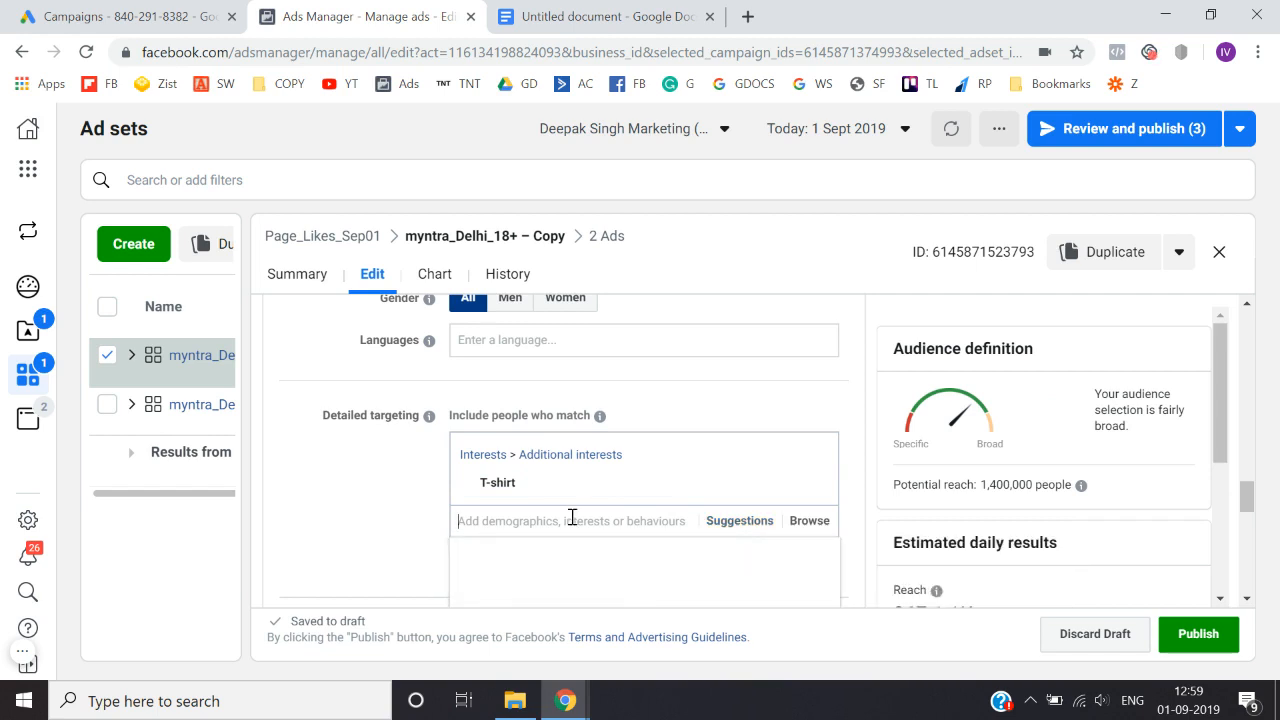
text(printed tshirts)
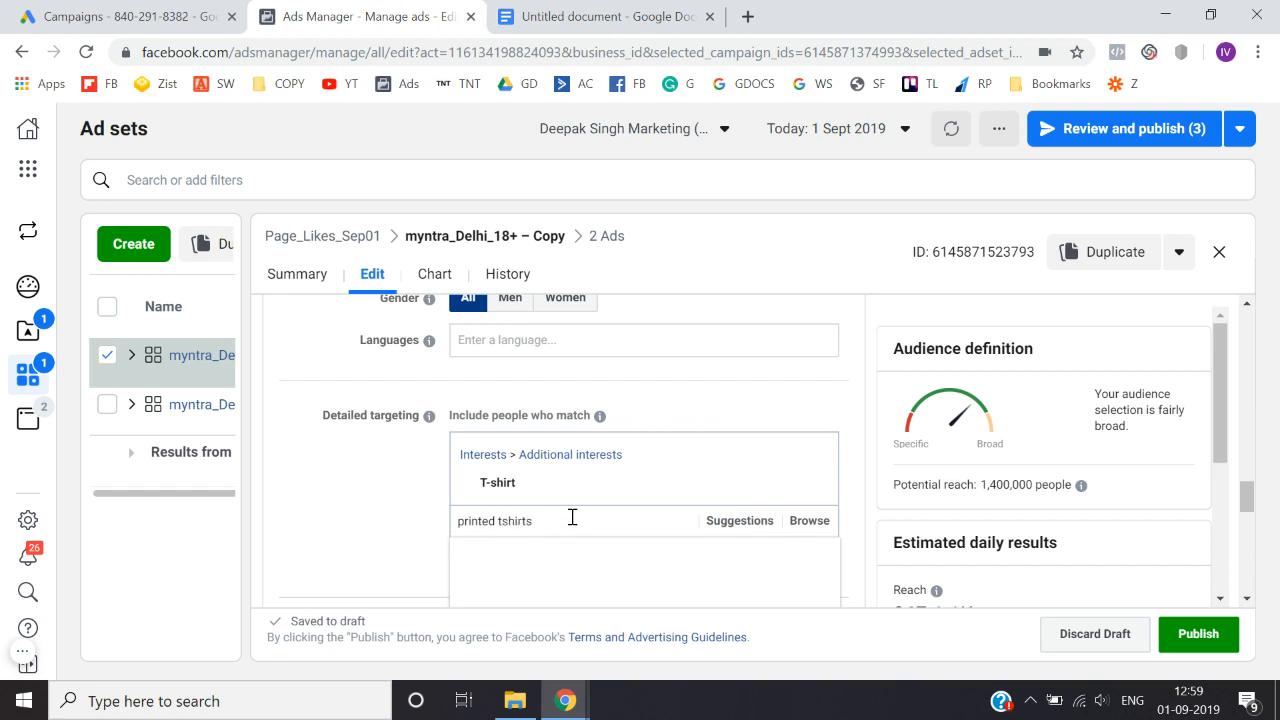
scroll(572, 517, down, 1)
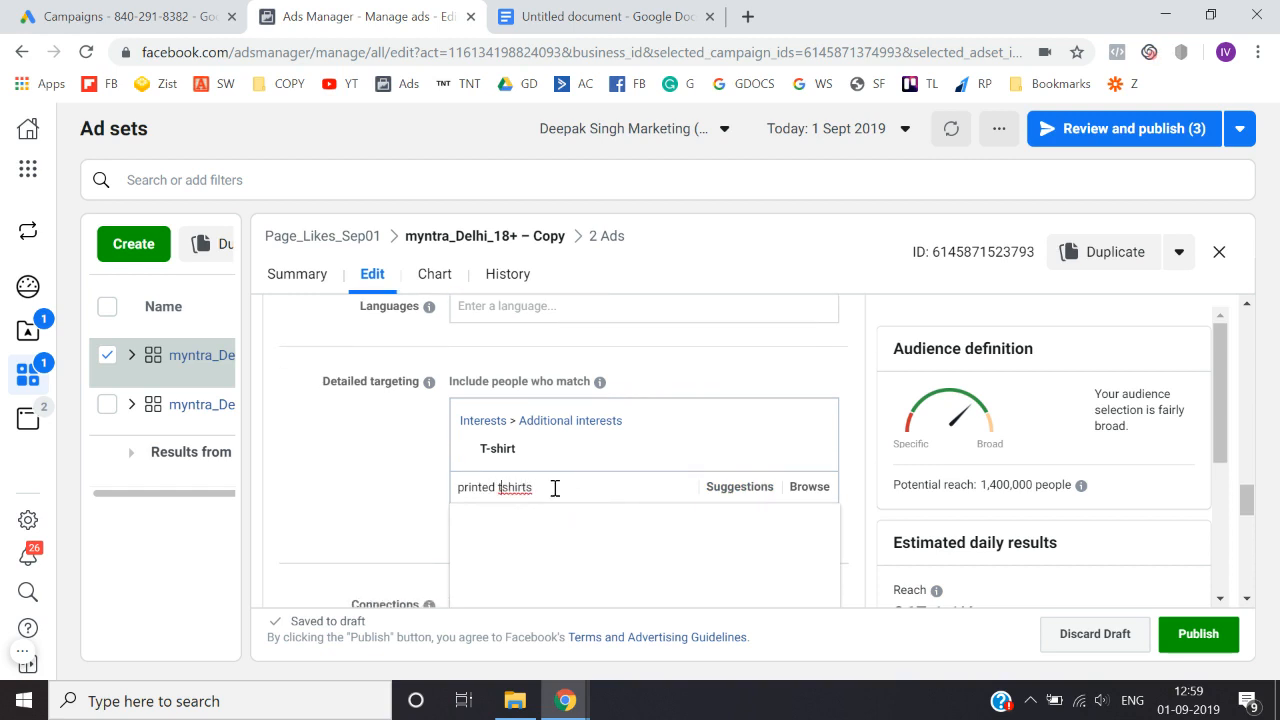
key(BackSpace)
key(BackSpace)
key(BackSpace)
key(BackSpace)
key(BackSpace)
key(BackSpace)
key(BackSpace)
key(BackSpace)
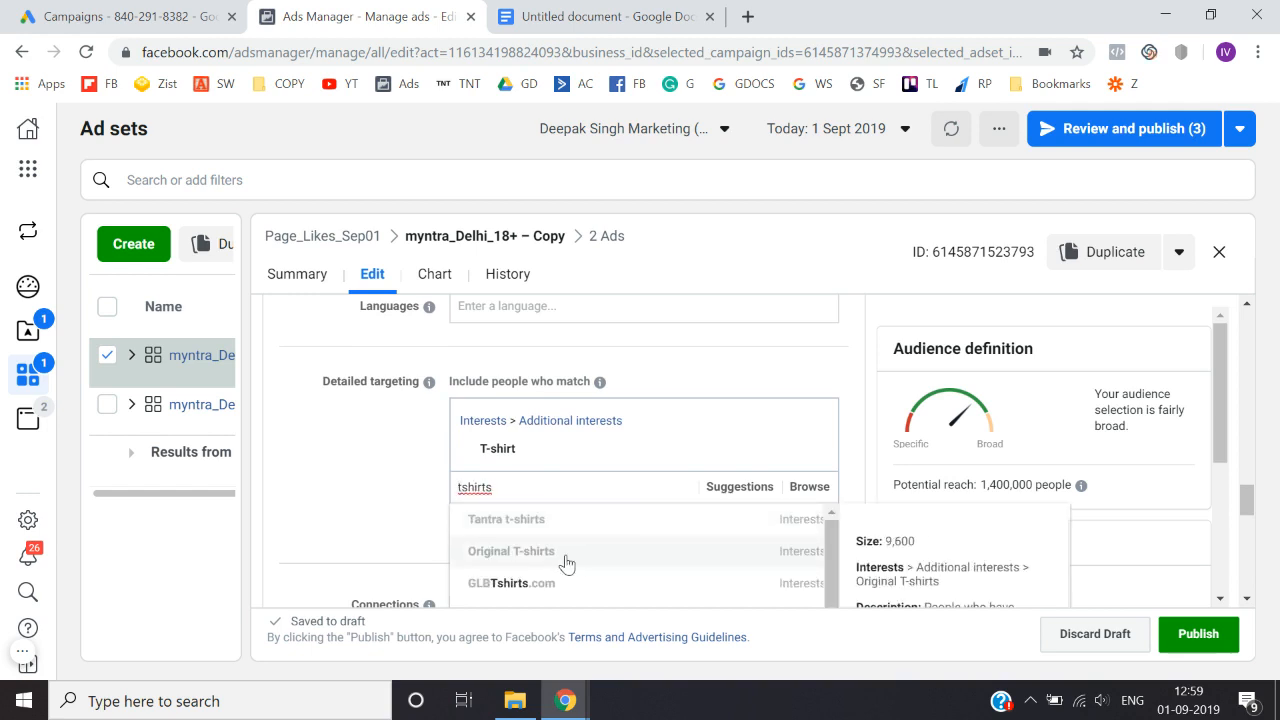
scroll(562, 552, down, 1)
click(557, 568)
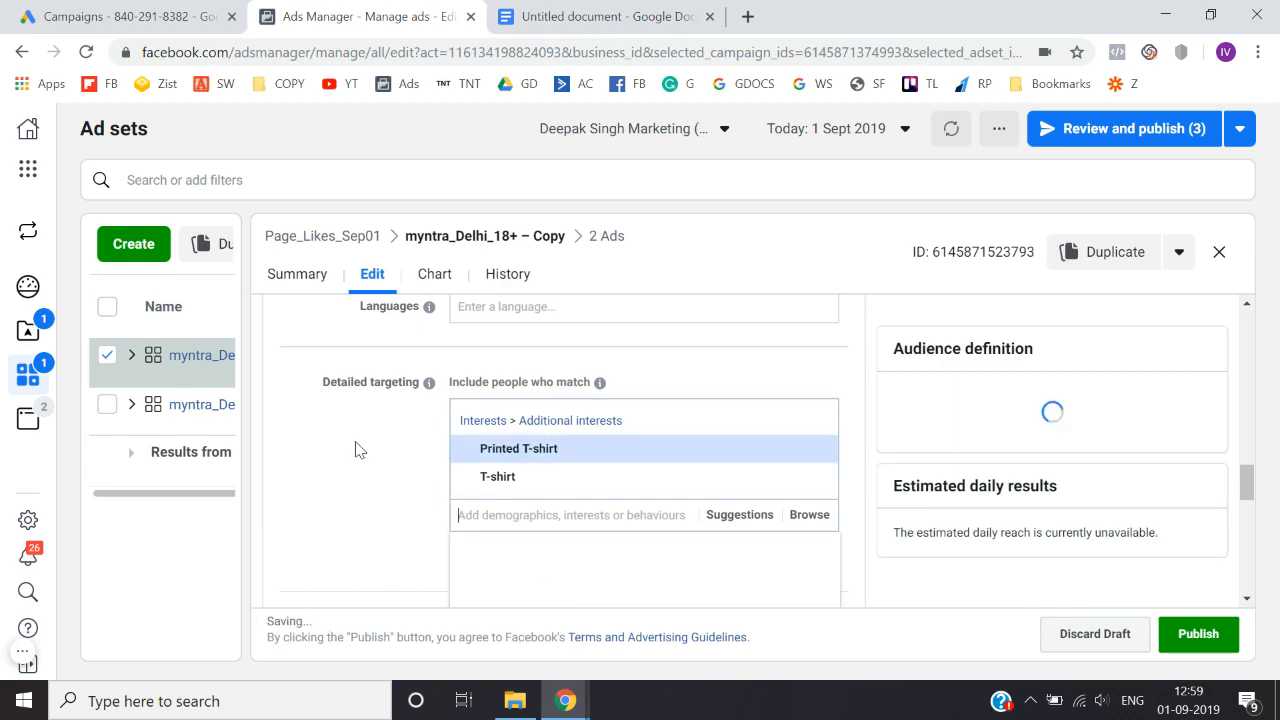
Step: Review the remaining optimisation and delivery settings, publish the duplicated ad set with its two ads, and close the editor
scroll(357, 450, down, 5)
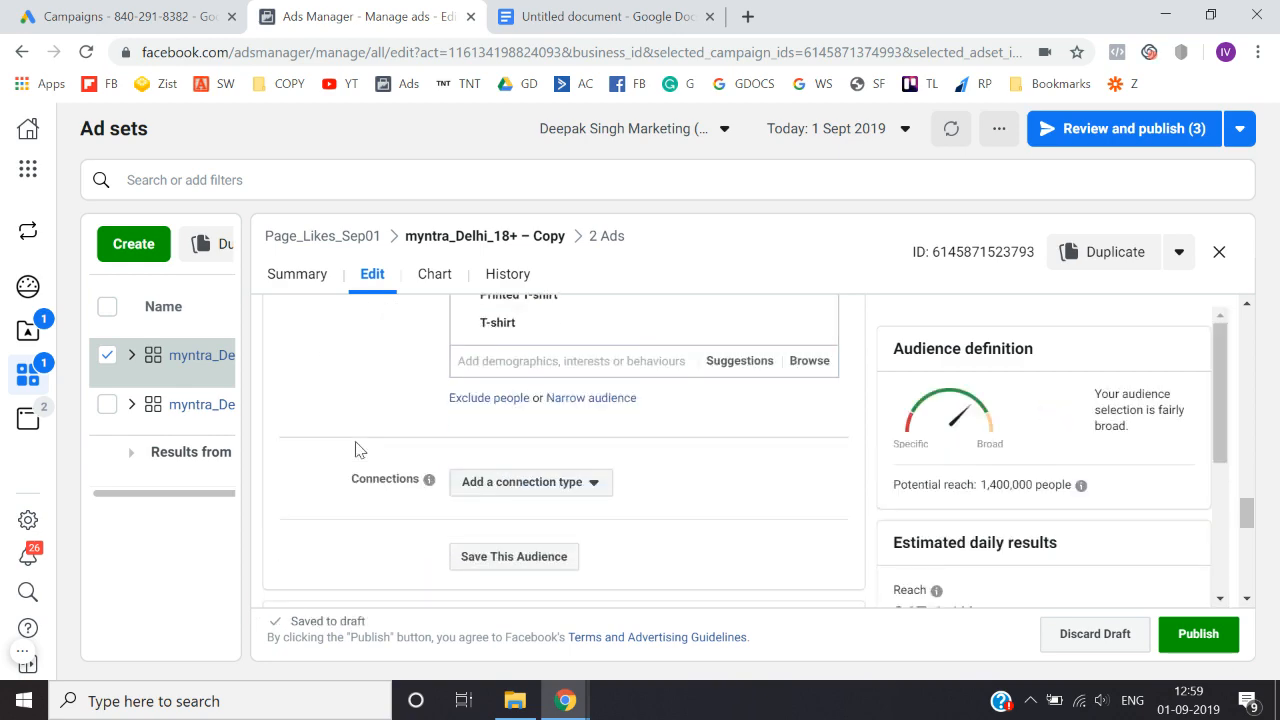
scroll(357, 450, down, 3)
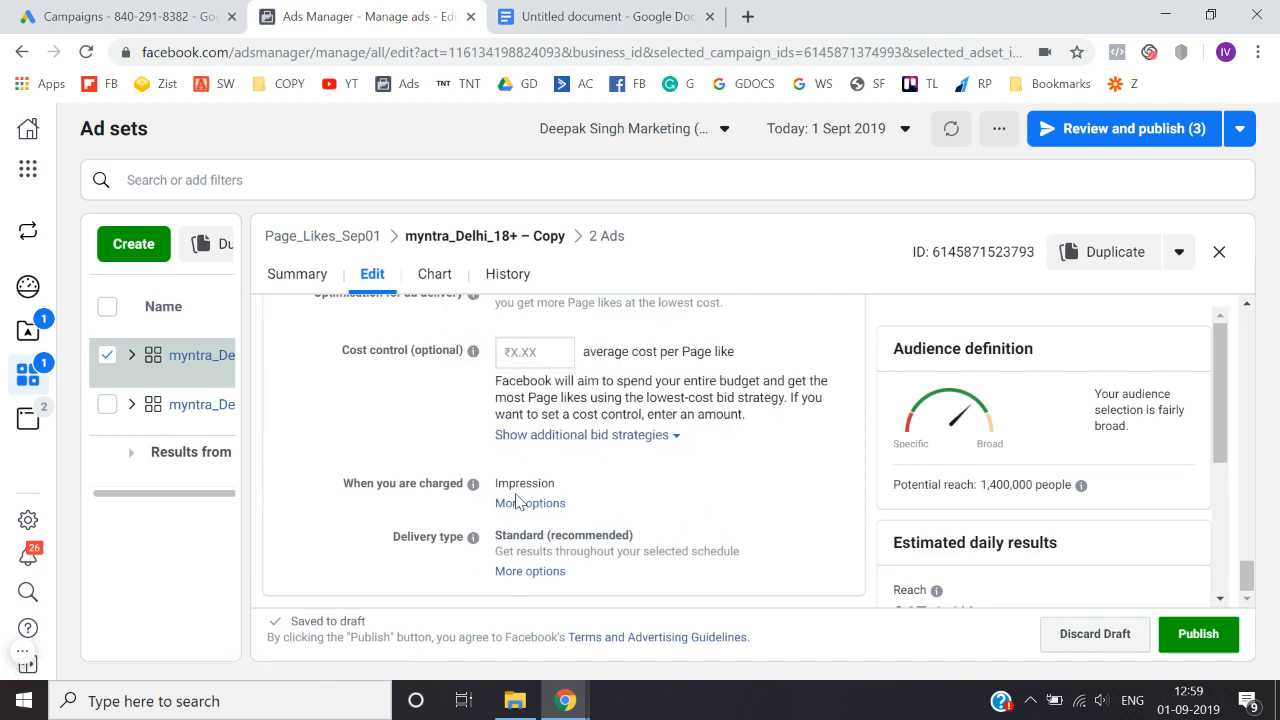
click(1231, 650)
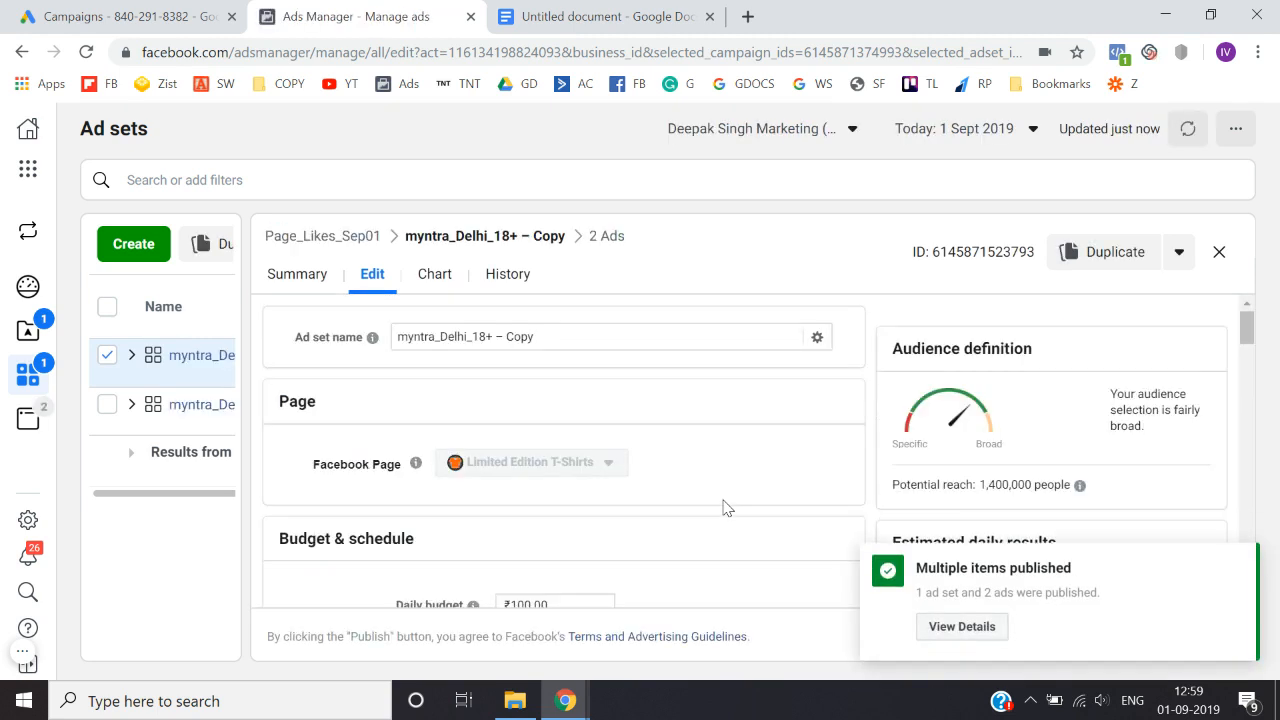
click(1219, 252)
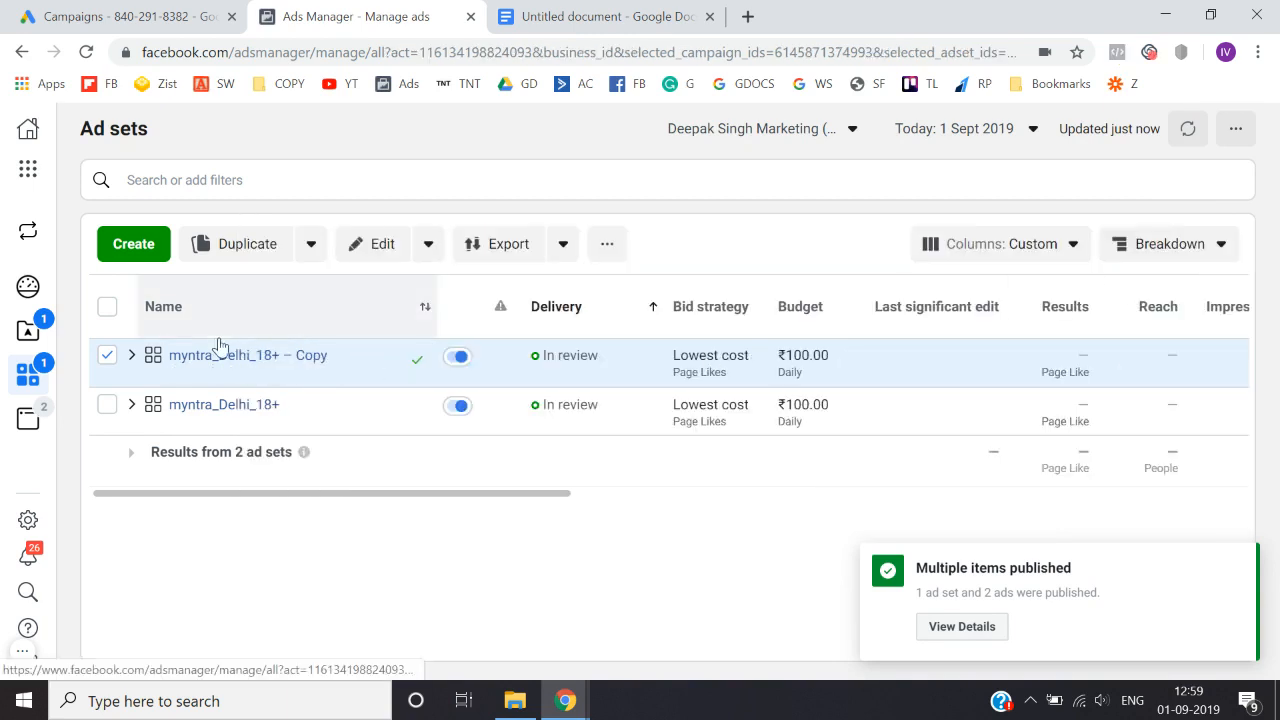
Step: Rename the duplicated ad set as tshirts_Delhi_18+ and save the name to draft
click(338, 357)
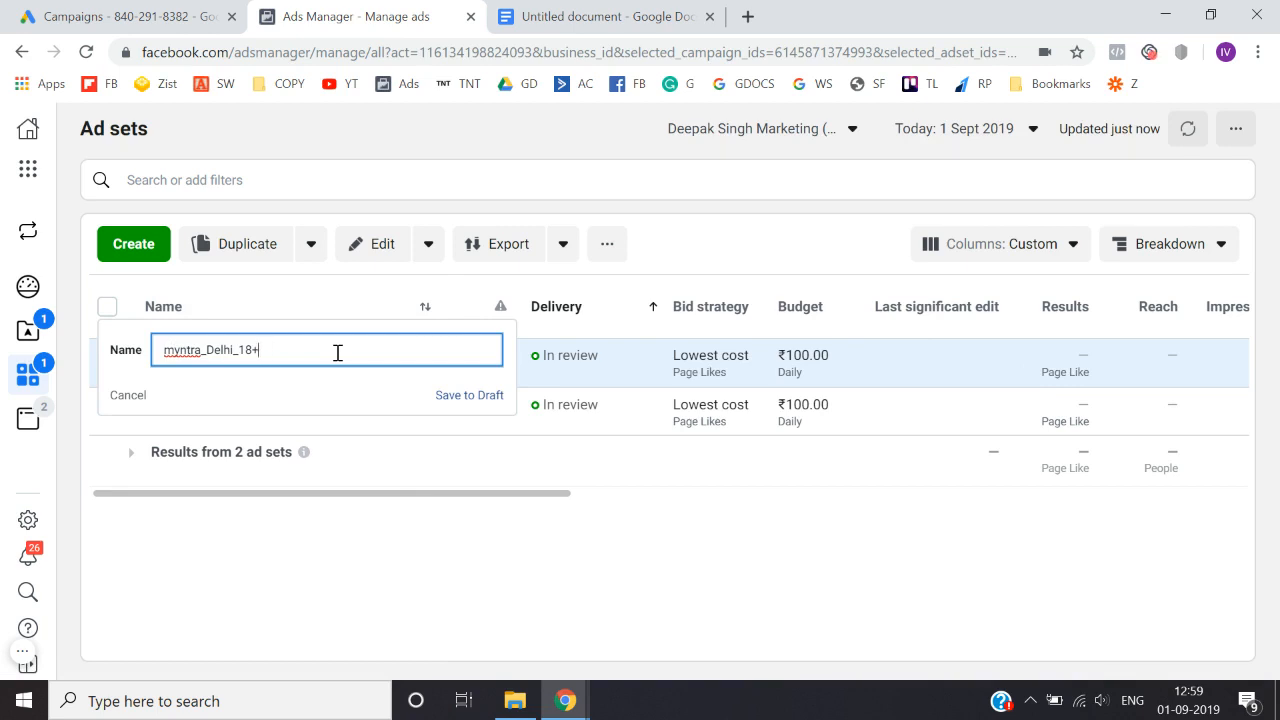
key(shift+Right)
key(shift+Right)
key(shift+Right)
text(tshirts)
key(Return)
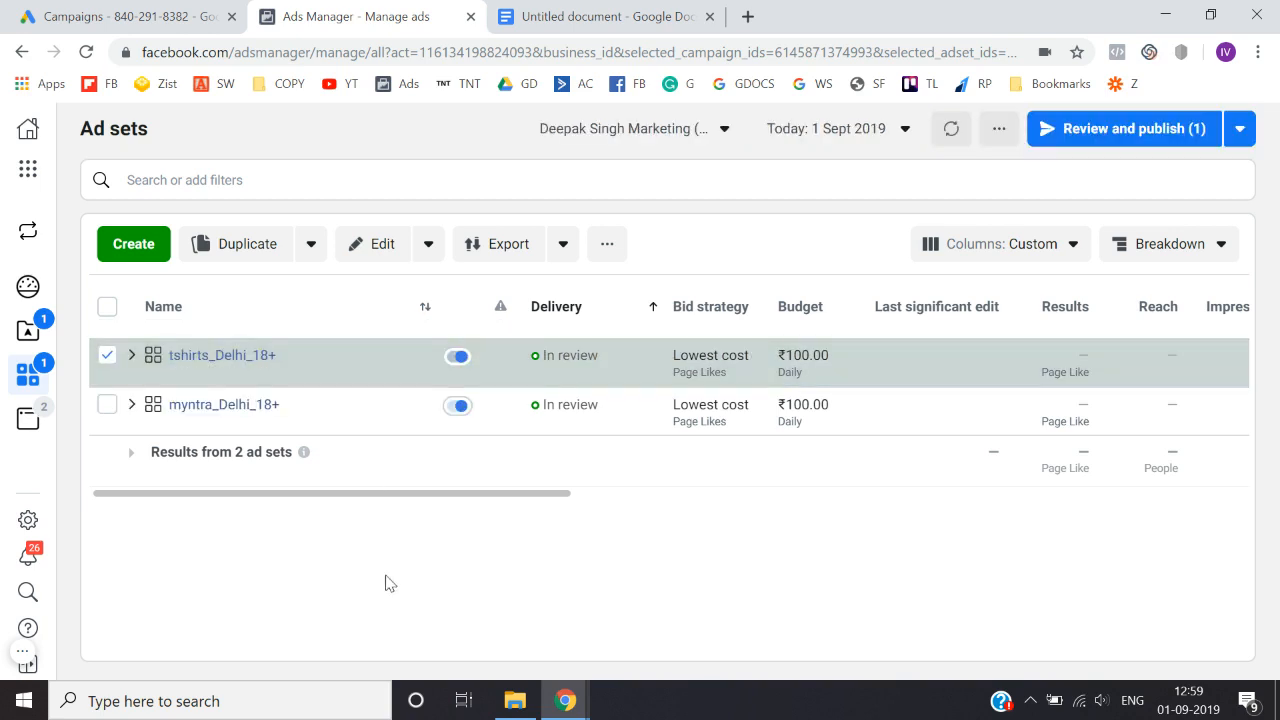
Step: Publish the drafted name change of the tshirts_Delhi_18+ ad set and clear its selection
click(1110, 130)
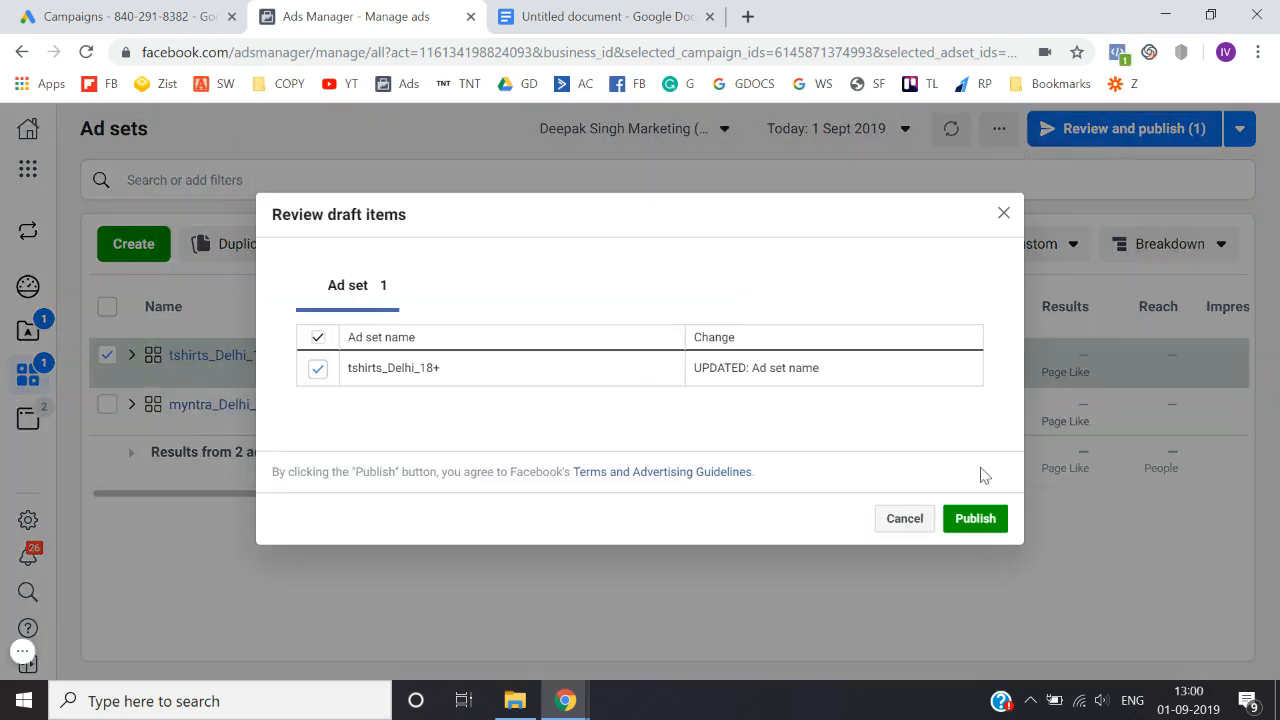
click(974, 524)
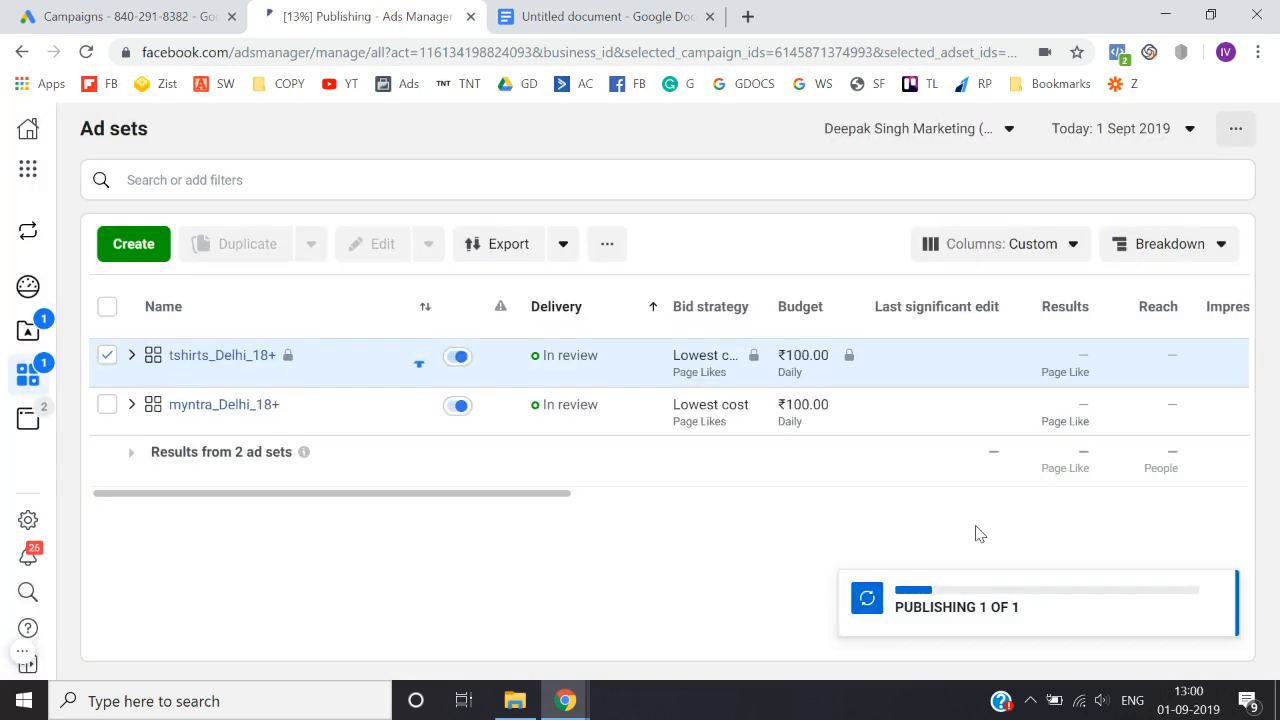
click(107, 355)
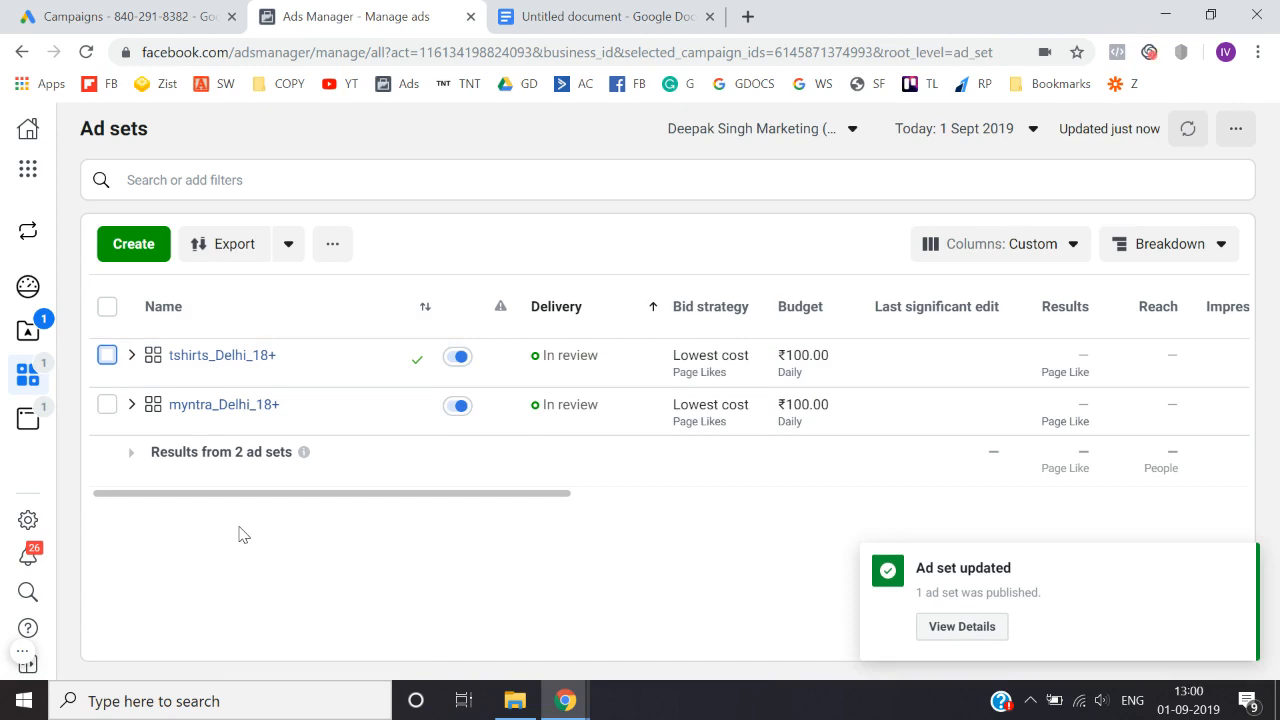
Step: Review the ads inside the myntra_Delhi_18+ ad set and those inside the tshirts_Delhi_18+ ad set
click(243, 406)
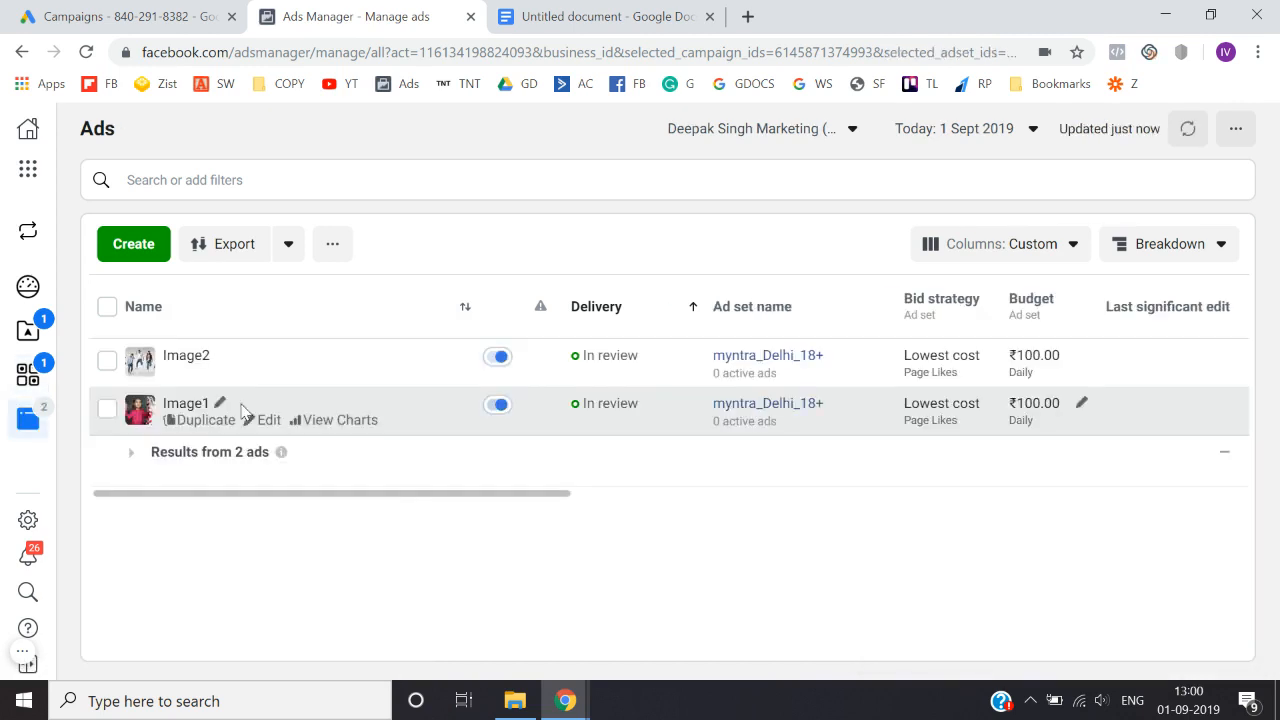
click(22, 51)
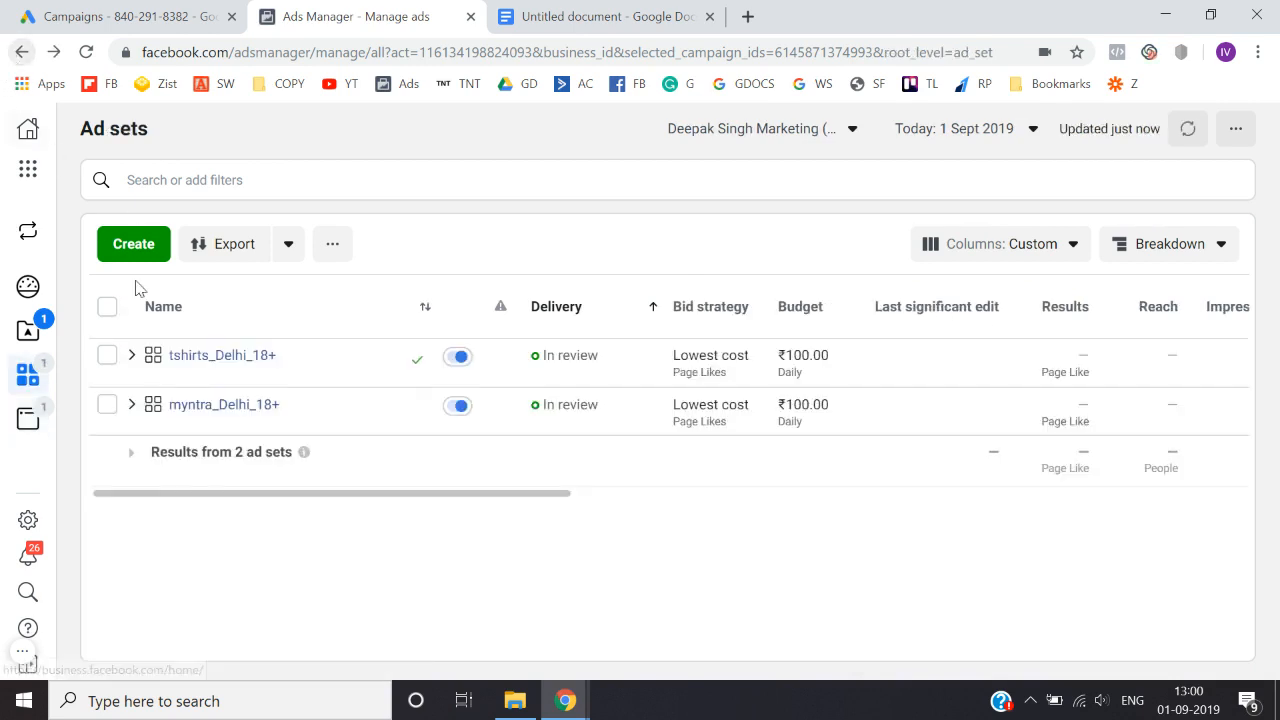
click(215, 355)
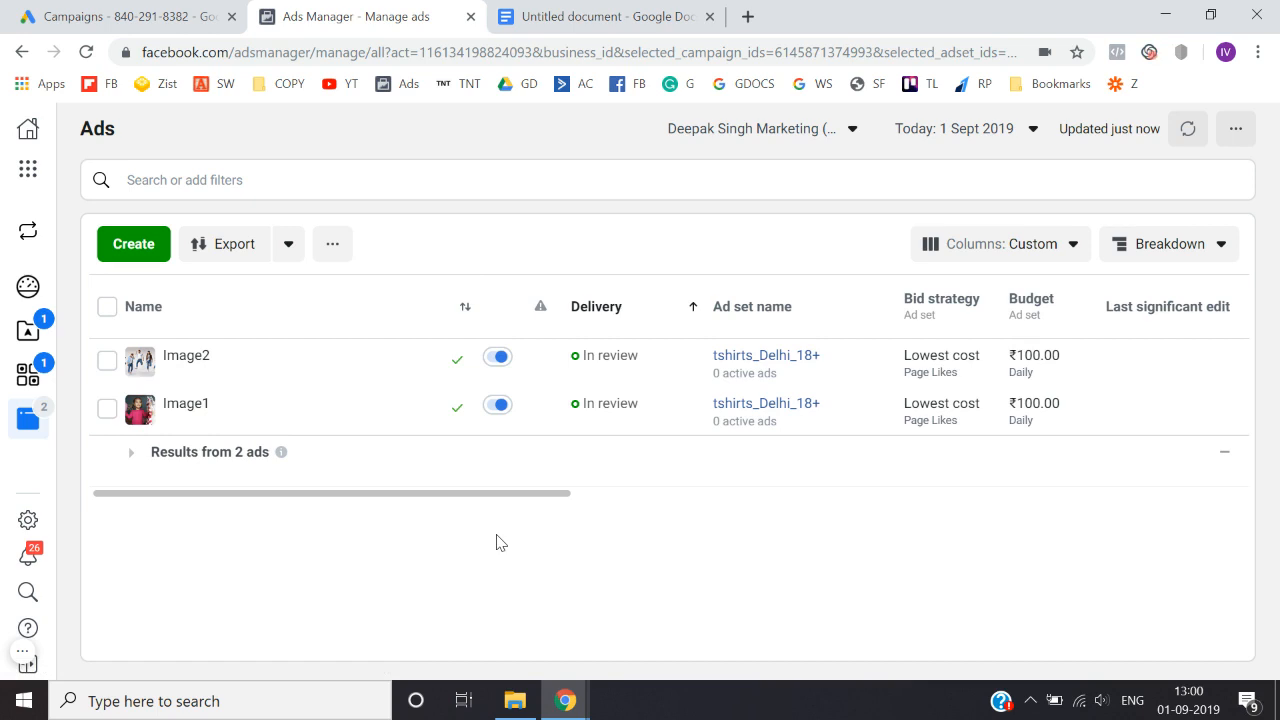
Step: Check the ad sets inside the Page_Likes_Sep01 campaign, return to the campaign list and deselect the campaign
click(44, 331)
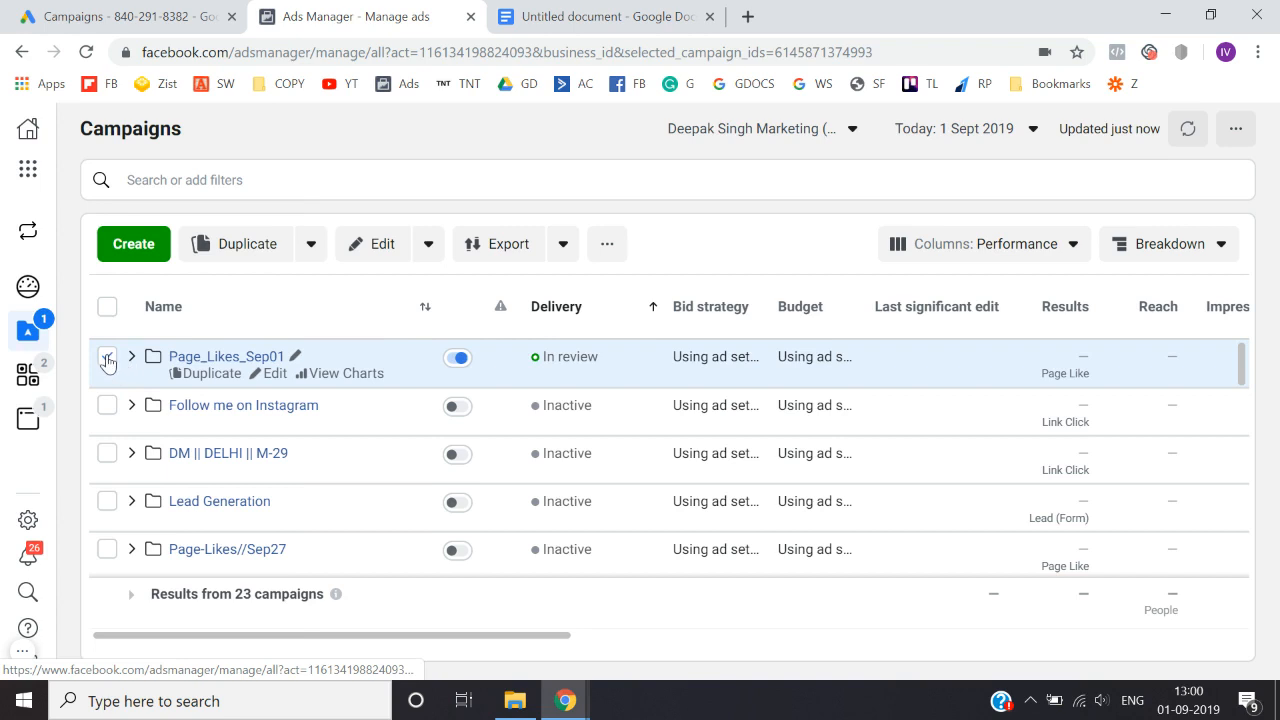
click(210, 356)
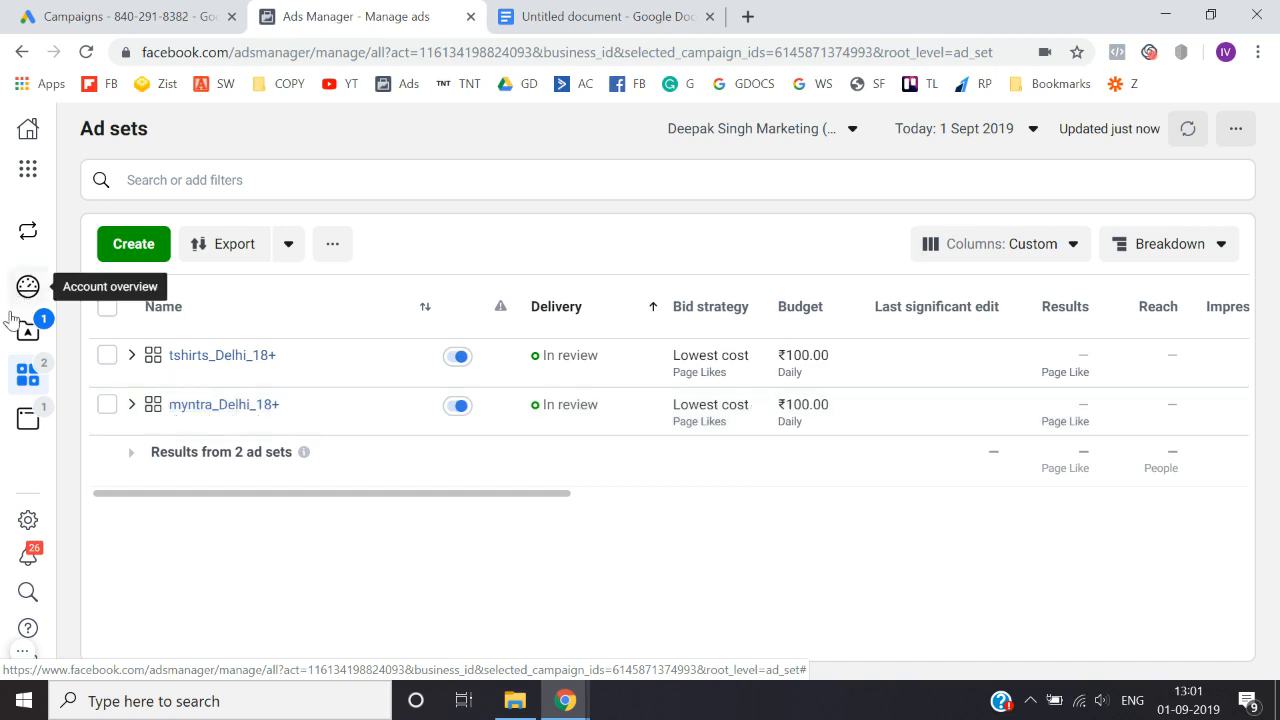
click(38, 343)
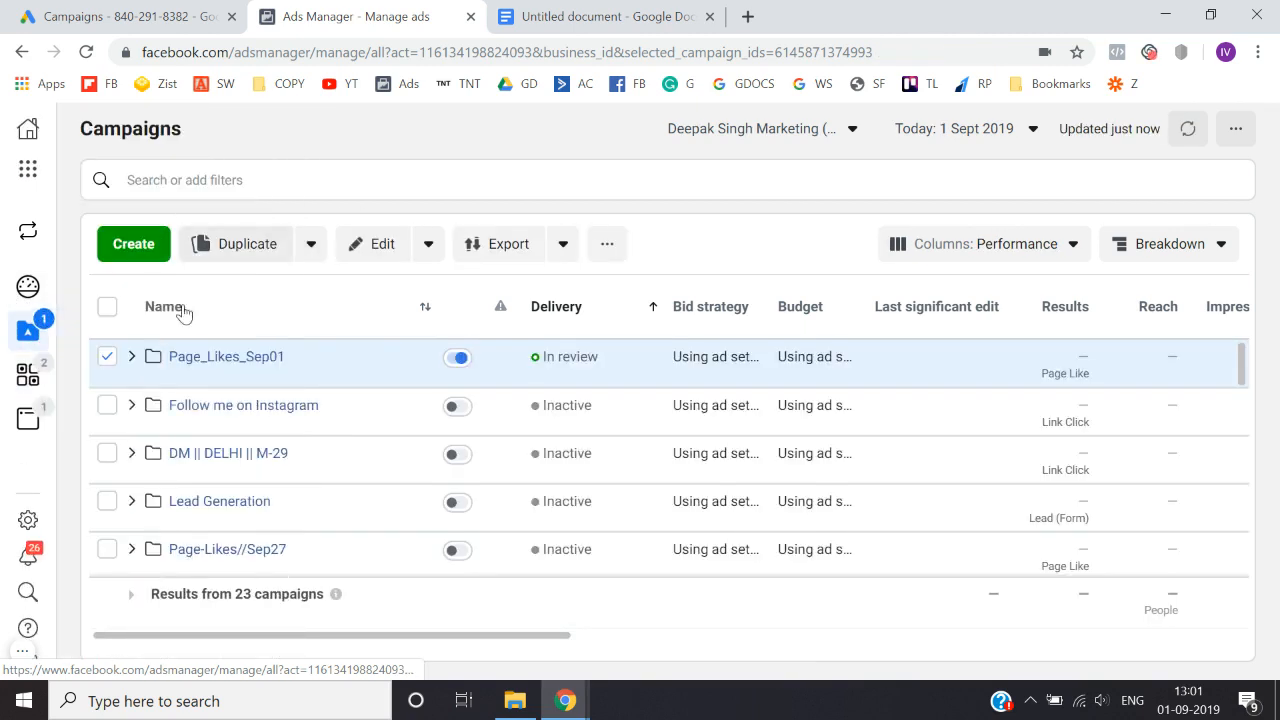
click(107, 360)
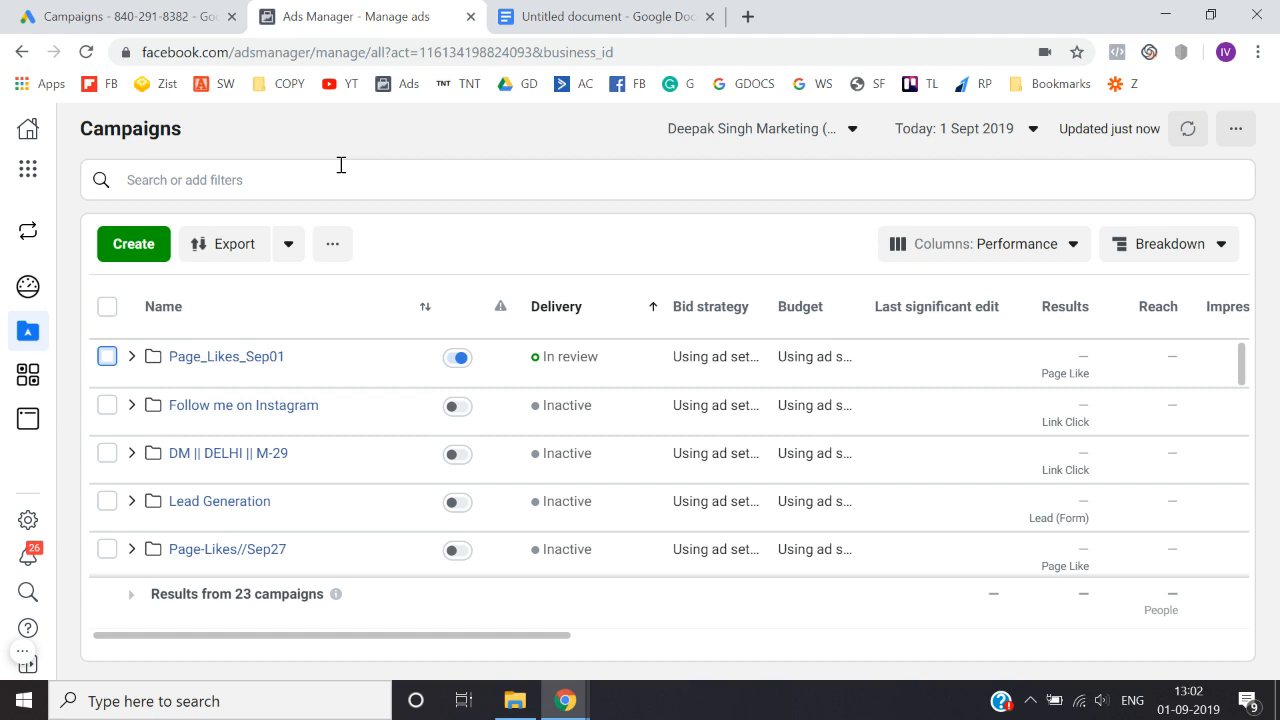
click(22, 657)
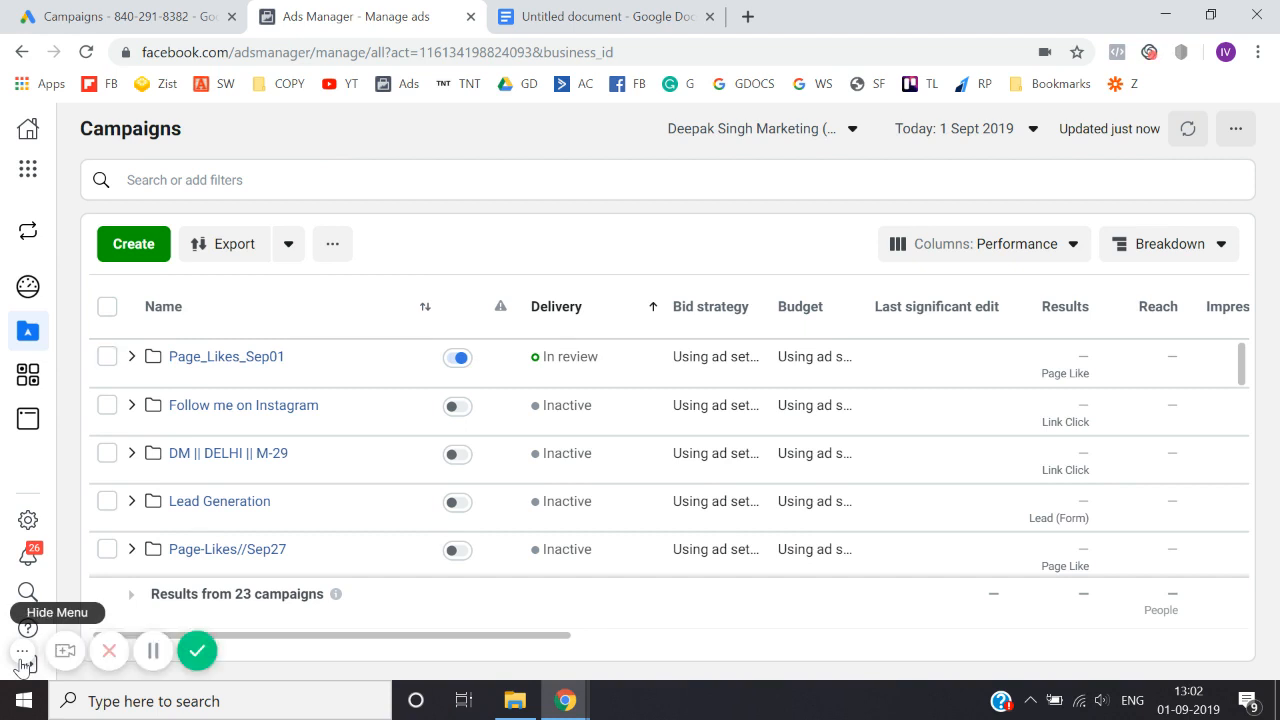